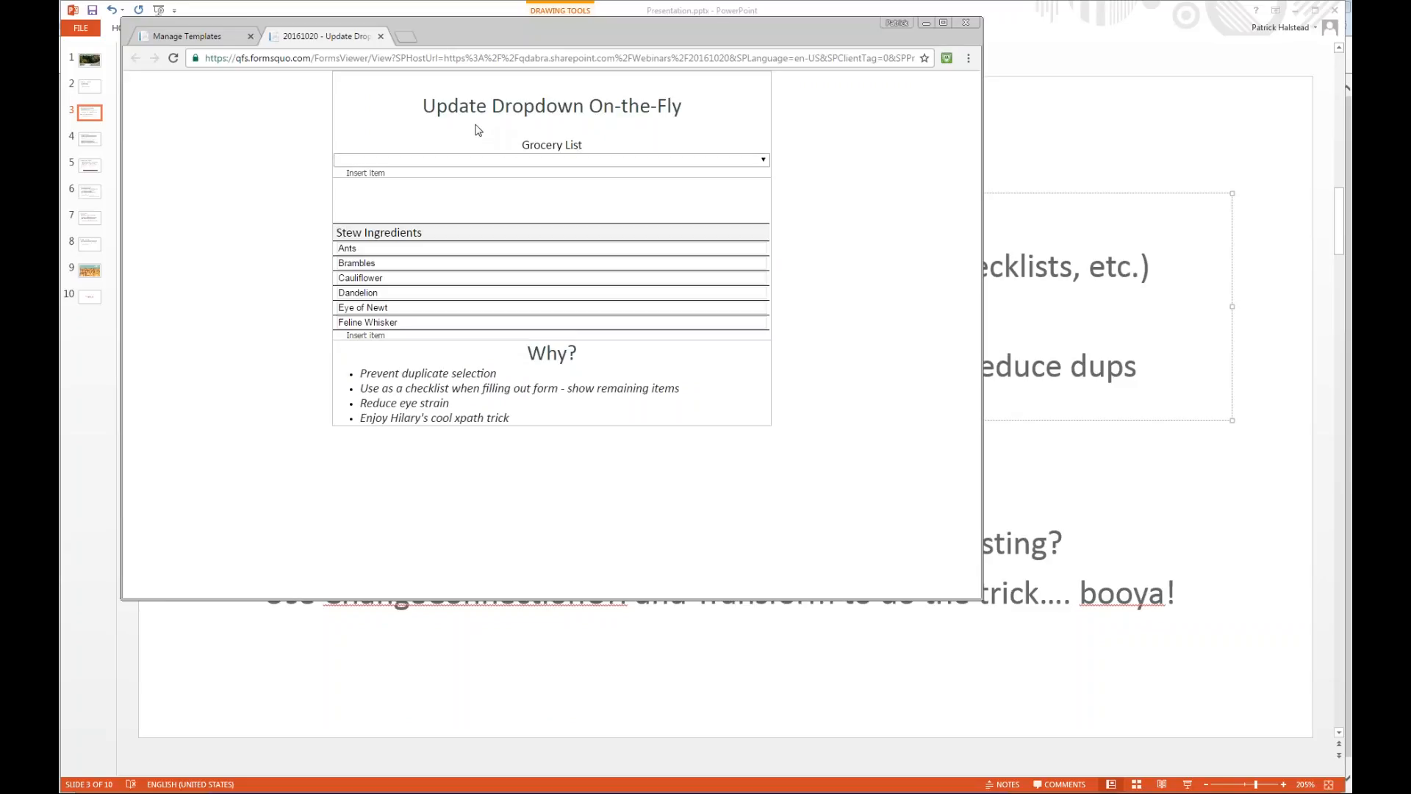
Choose Brambles in the first Grocery List dropdown, and insert a second item set to Dandelion.
left_click(678, 161)
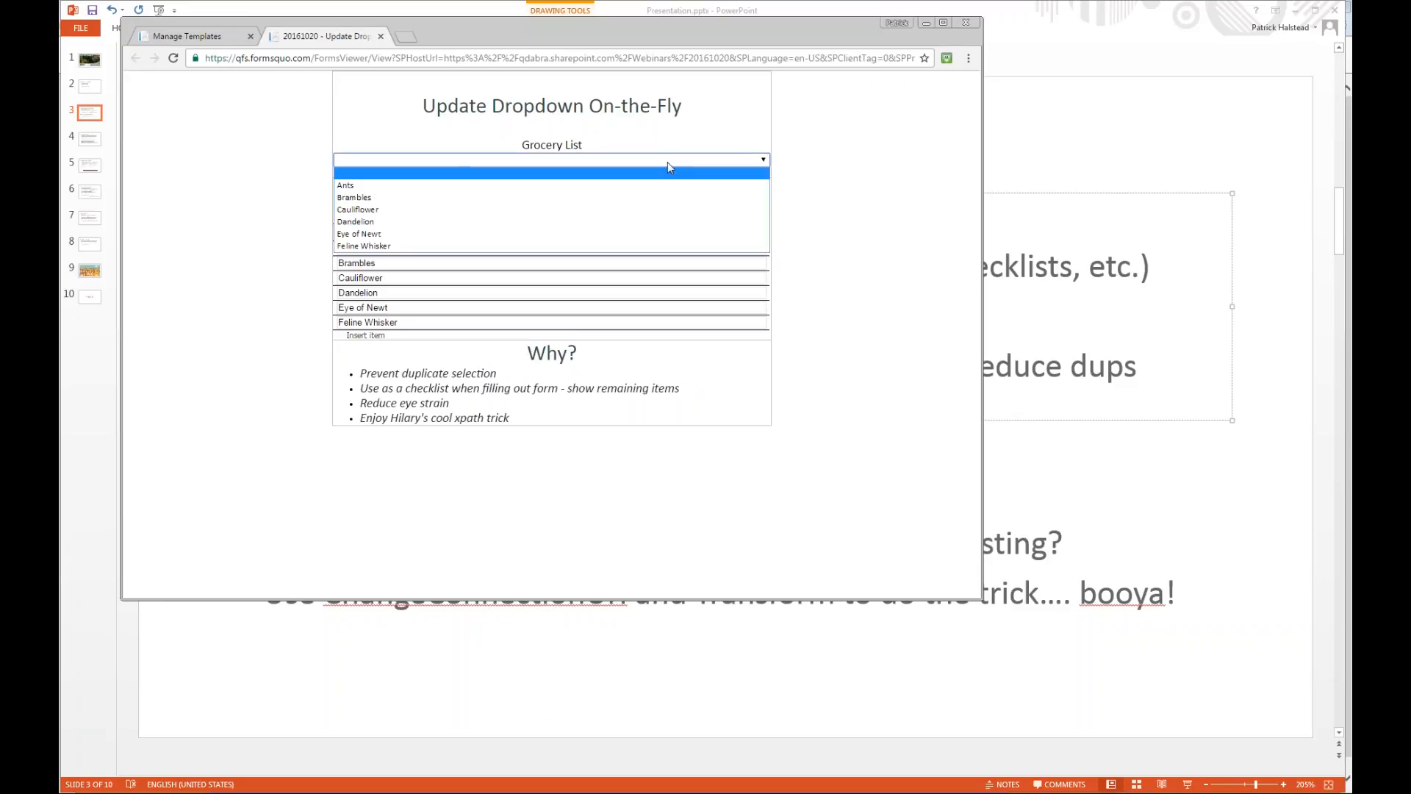
left_click(428, 198)
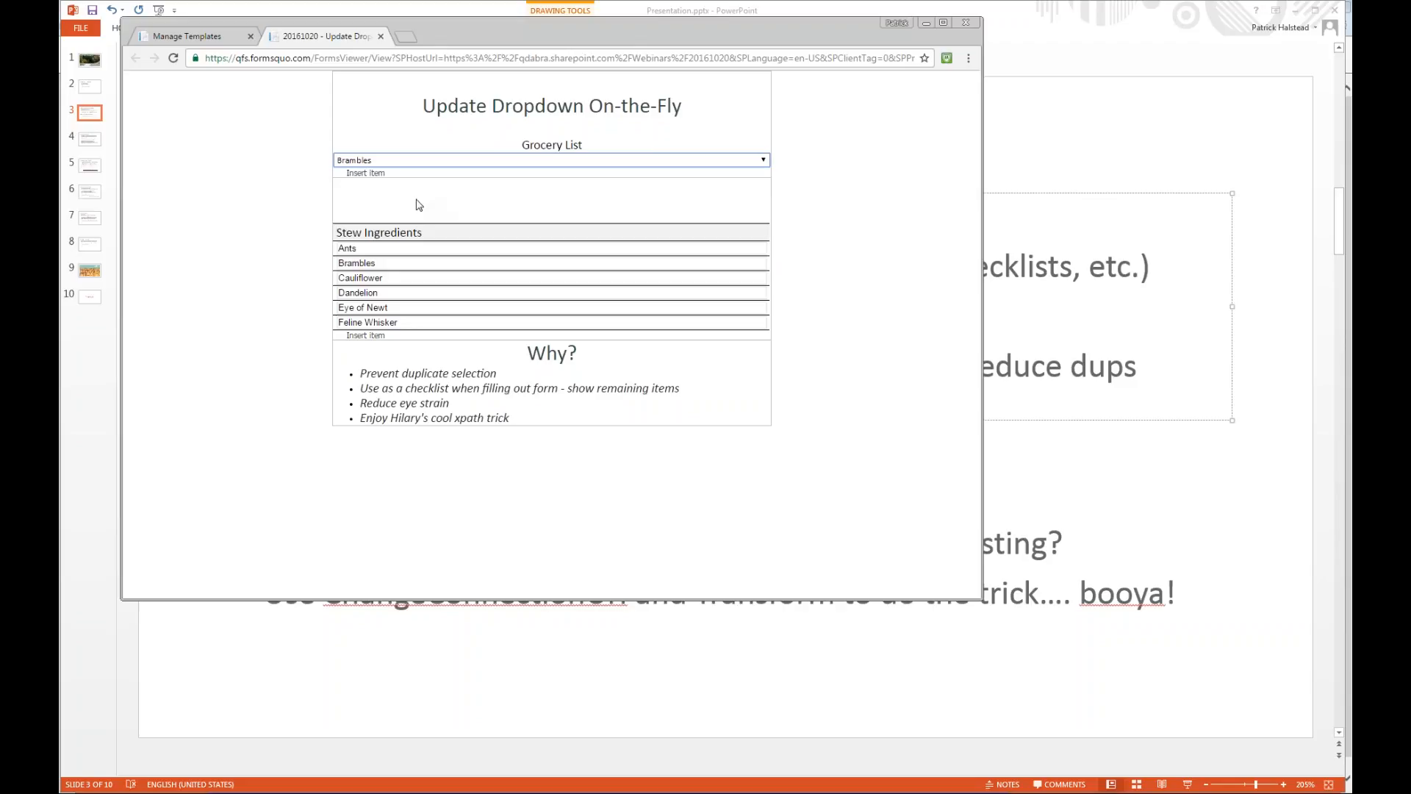
left_click(383, 178)
left_click(382, 178)
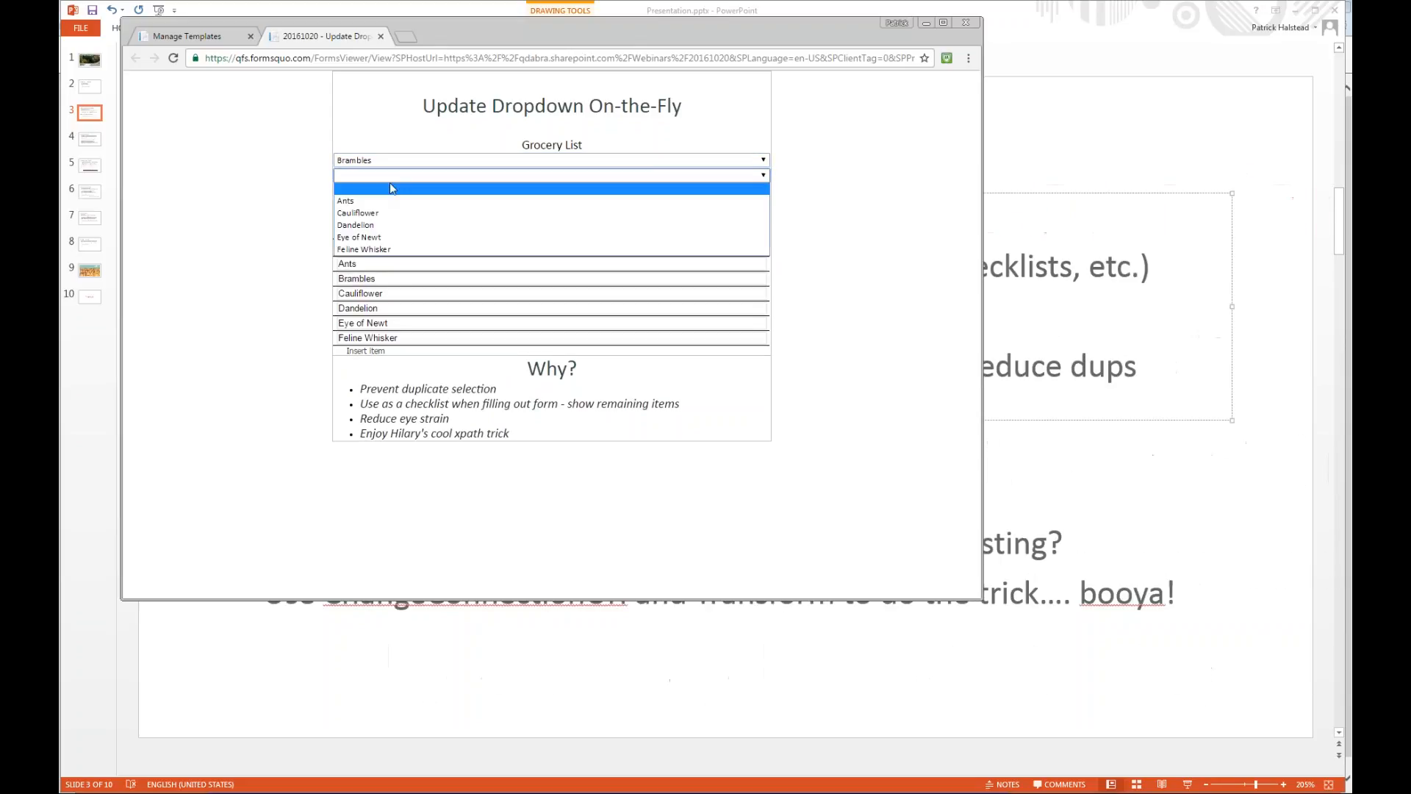
left_click(374, 226)
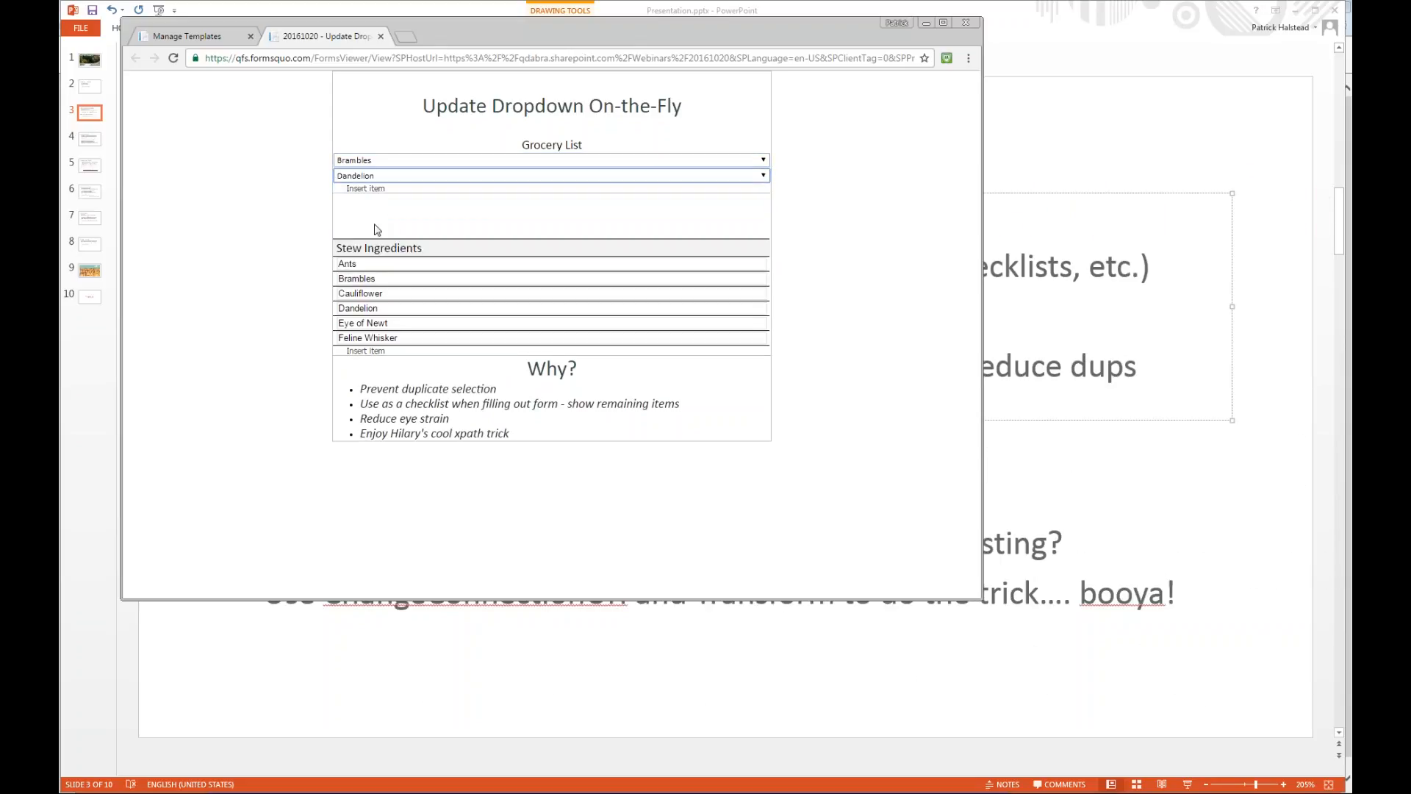
Insert three more Grocery List items and set them to Eye of Newt, Feline Whisker and Ants.
left_click(390, 189)
left_click(394, 191)
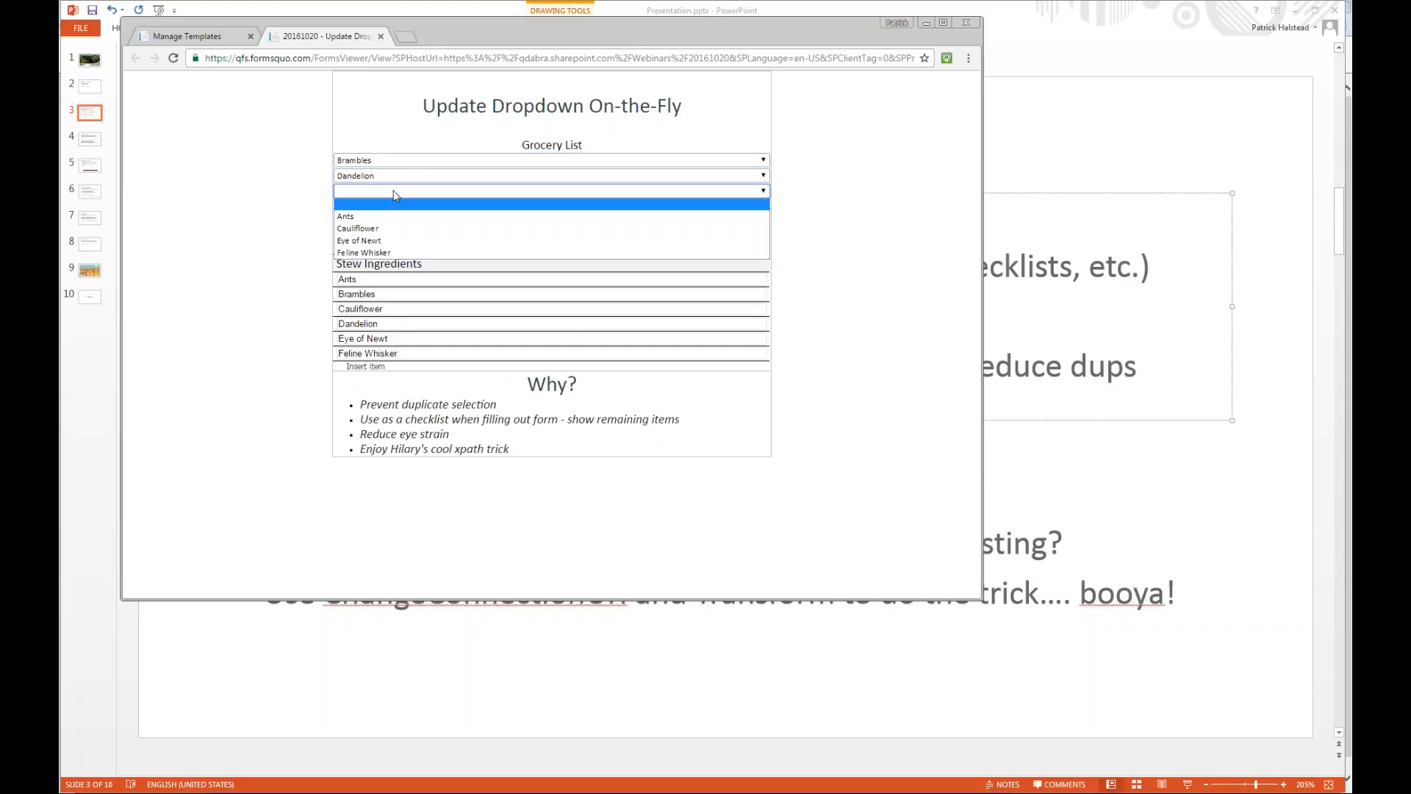
left_click(391, 232)
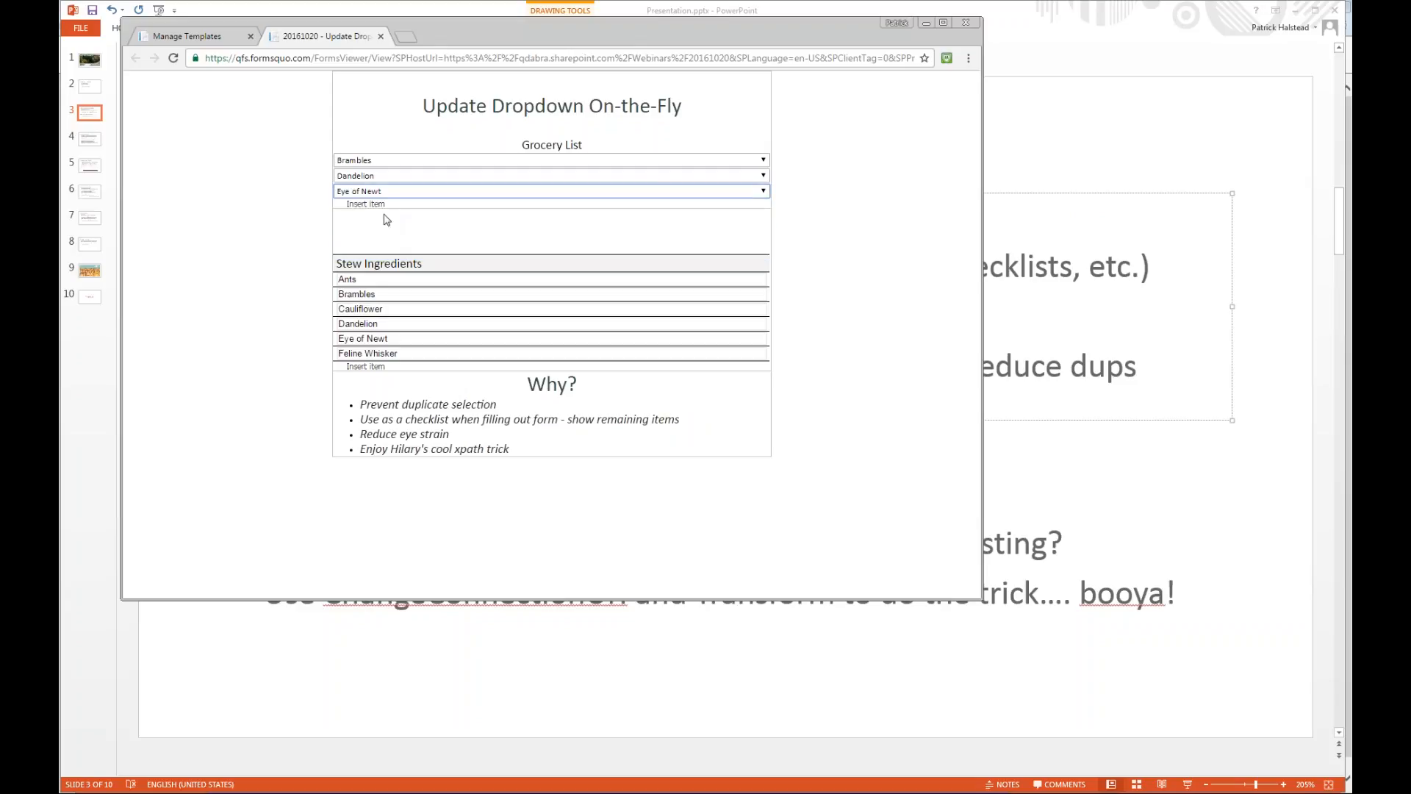
left_click(375, 205)
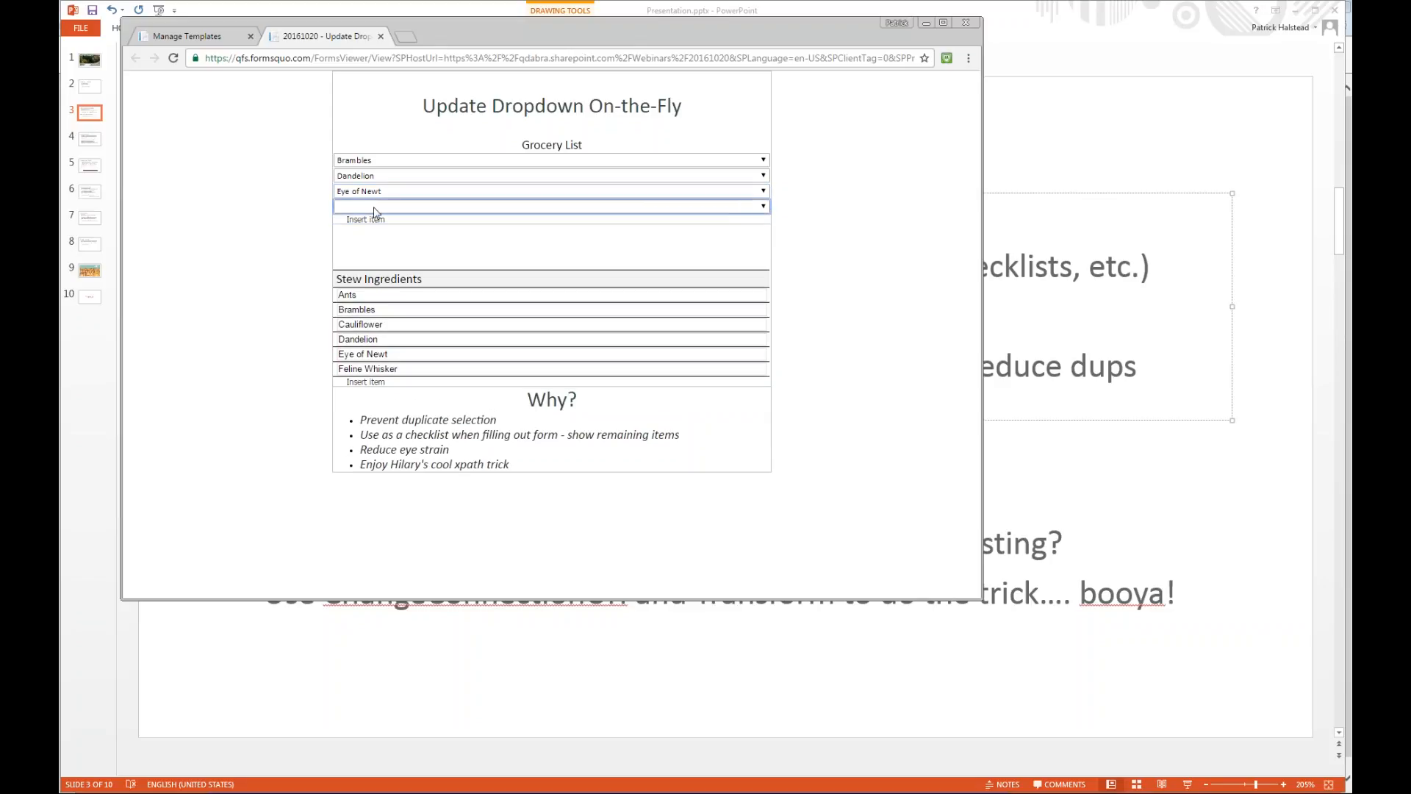
left_click(383, 209)
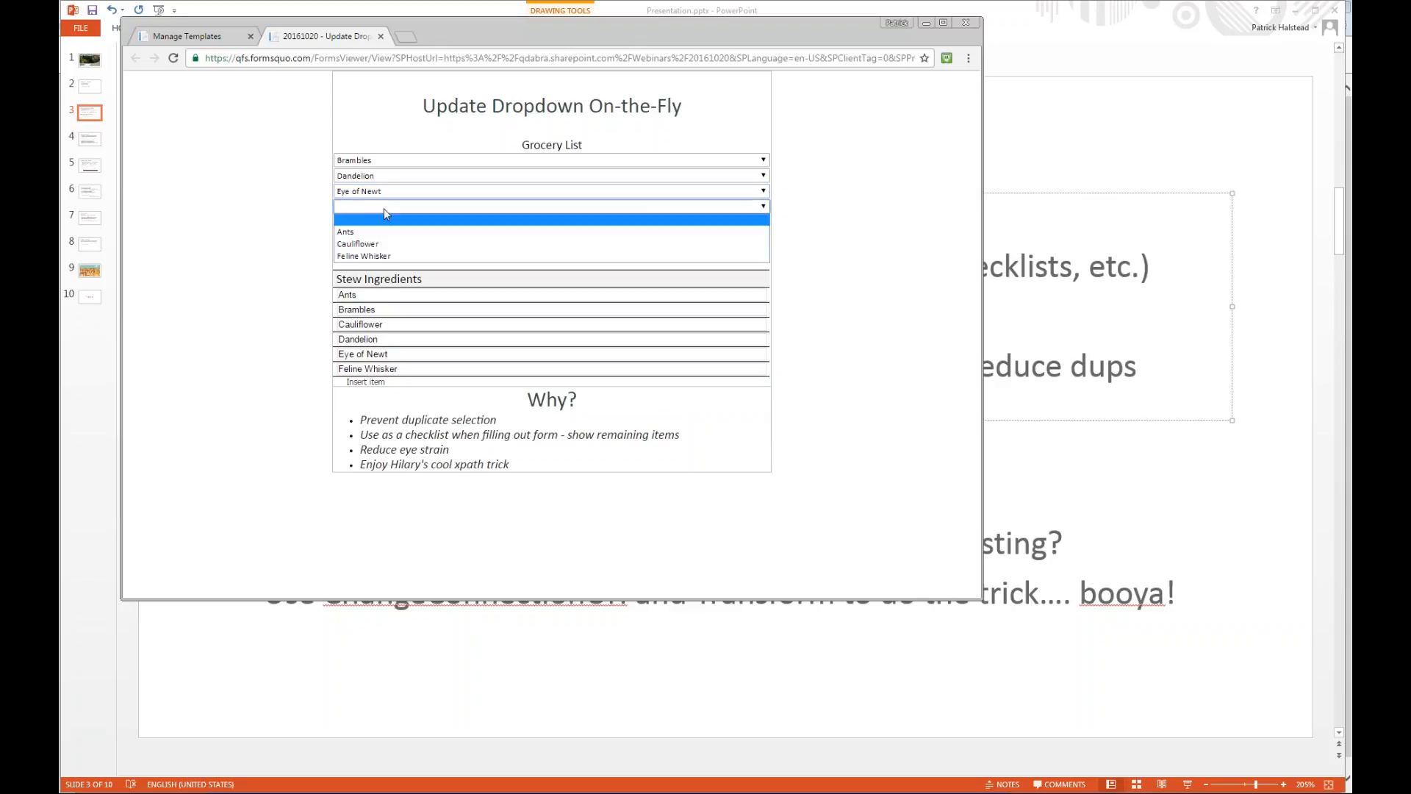
left_click(385, 257)
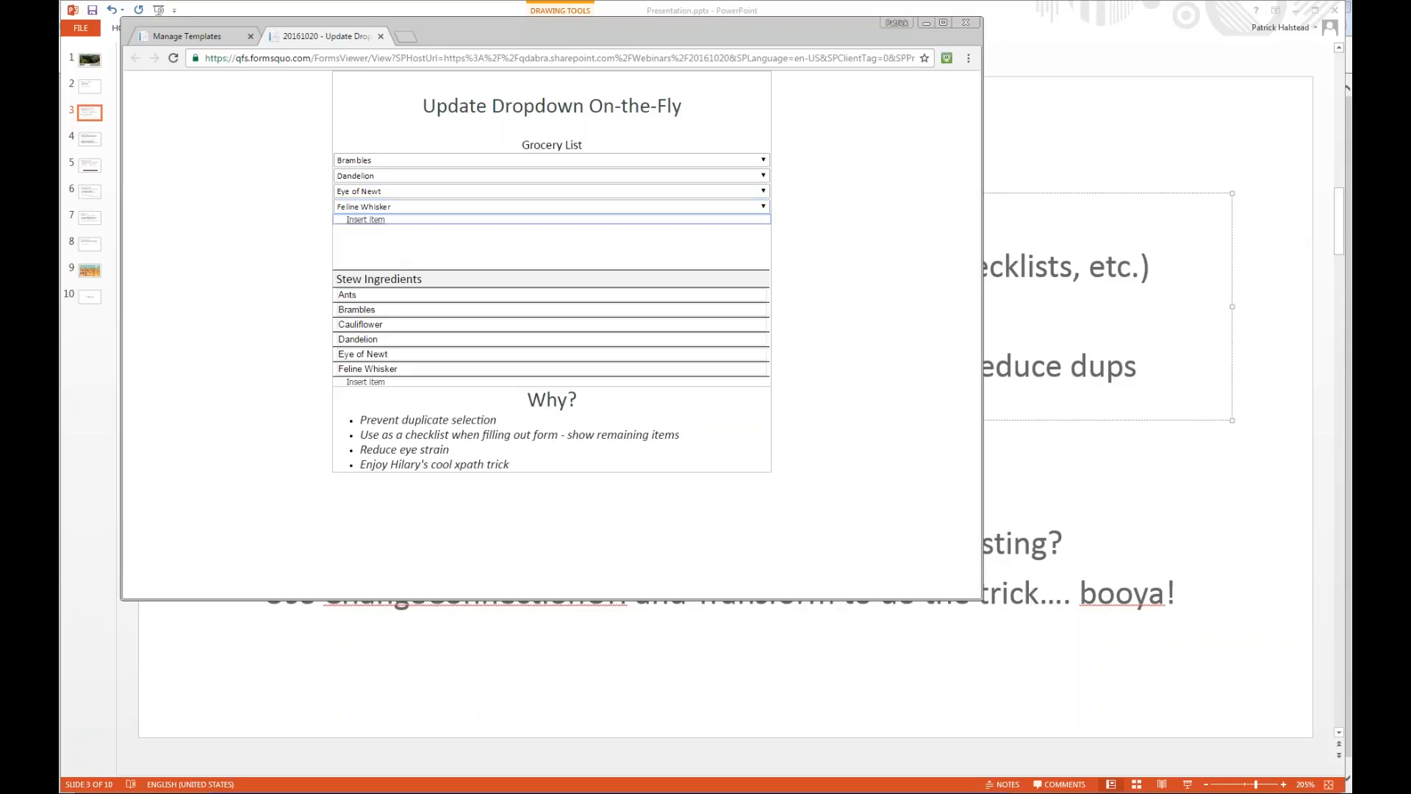
left_click(372, 223)
left_click(374, 225)
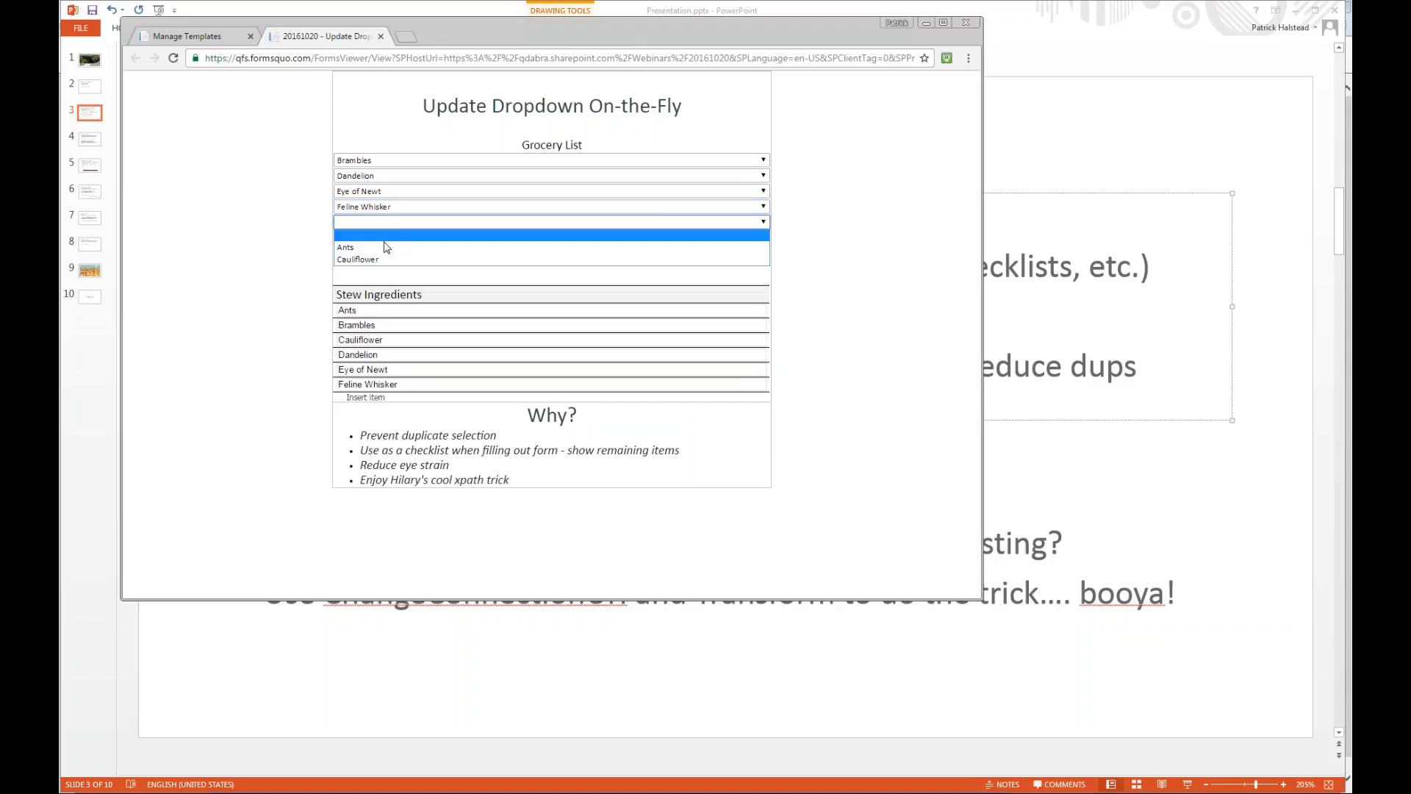
left_click(383, 249)
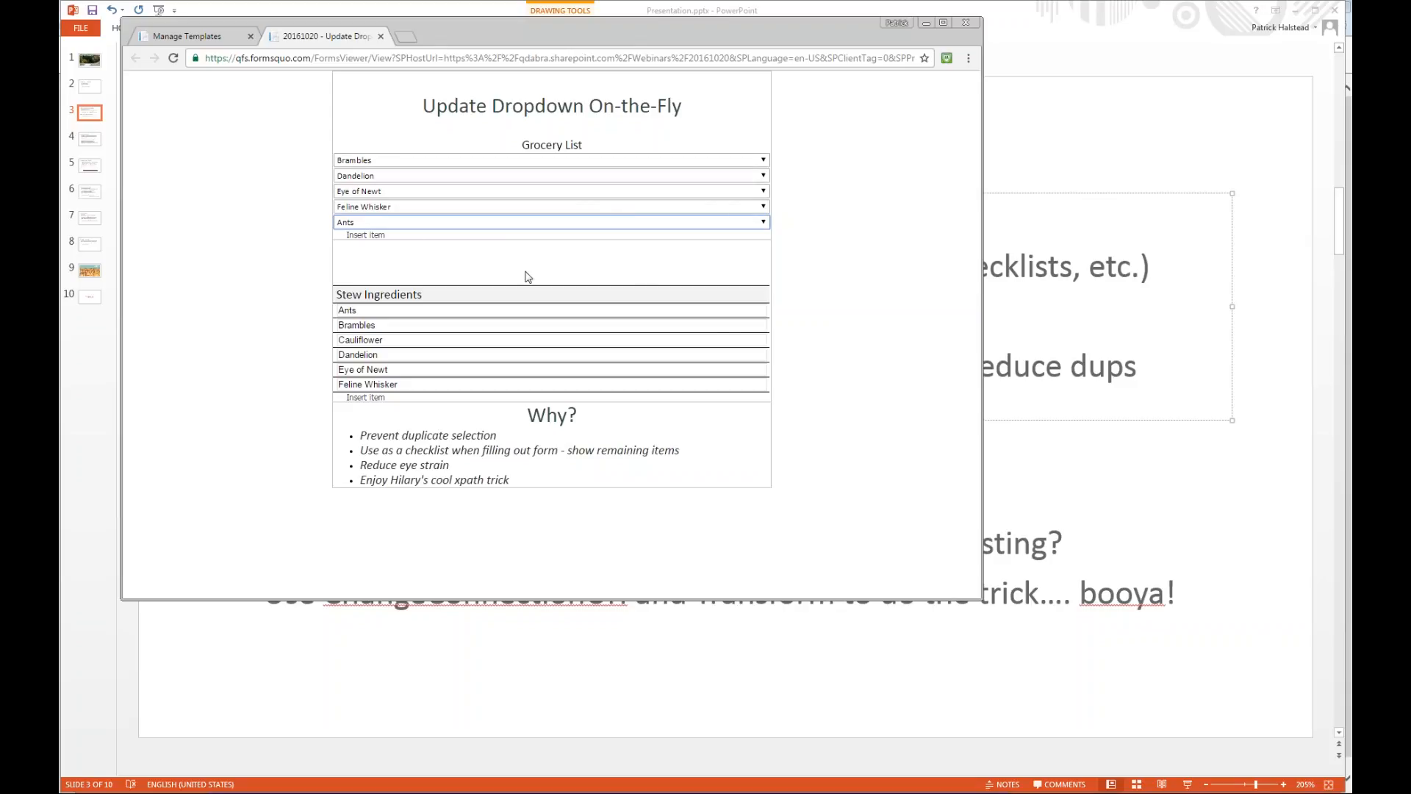
Add a new row to the Stew Ingredients table with the ingredient Giant Toenail.
left_click(372, 397)
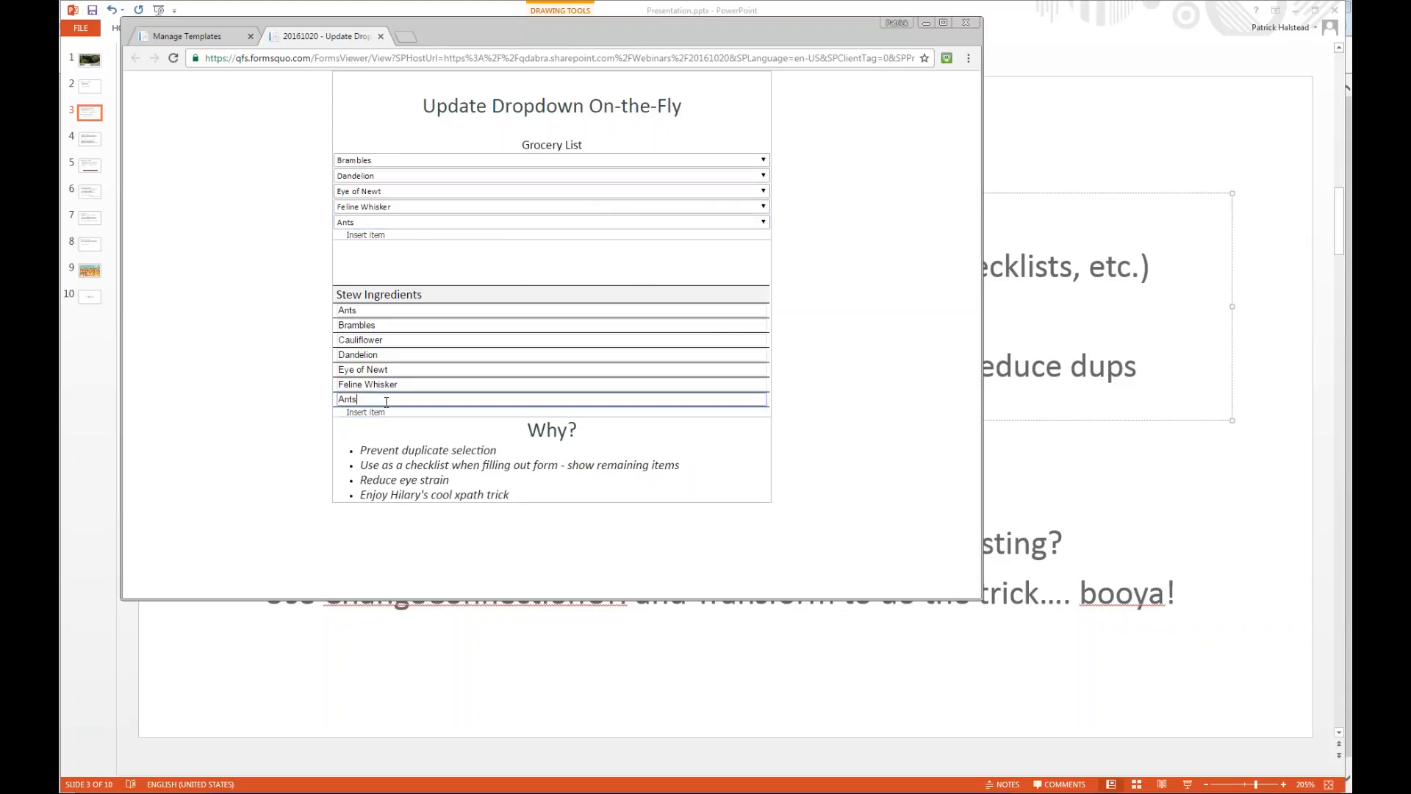
double_click(386, 401)
type("Giant Toenail")
key("Tab")
Insert two more Grocery List items and set them to Giant Toenail and Cauliflower.
left_click(371, 239)
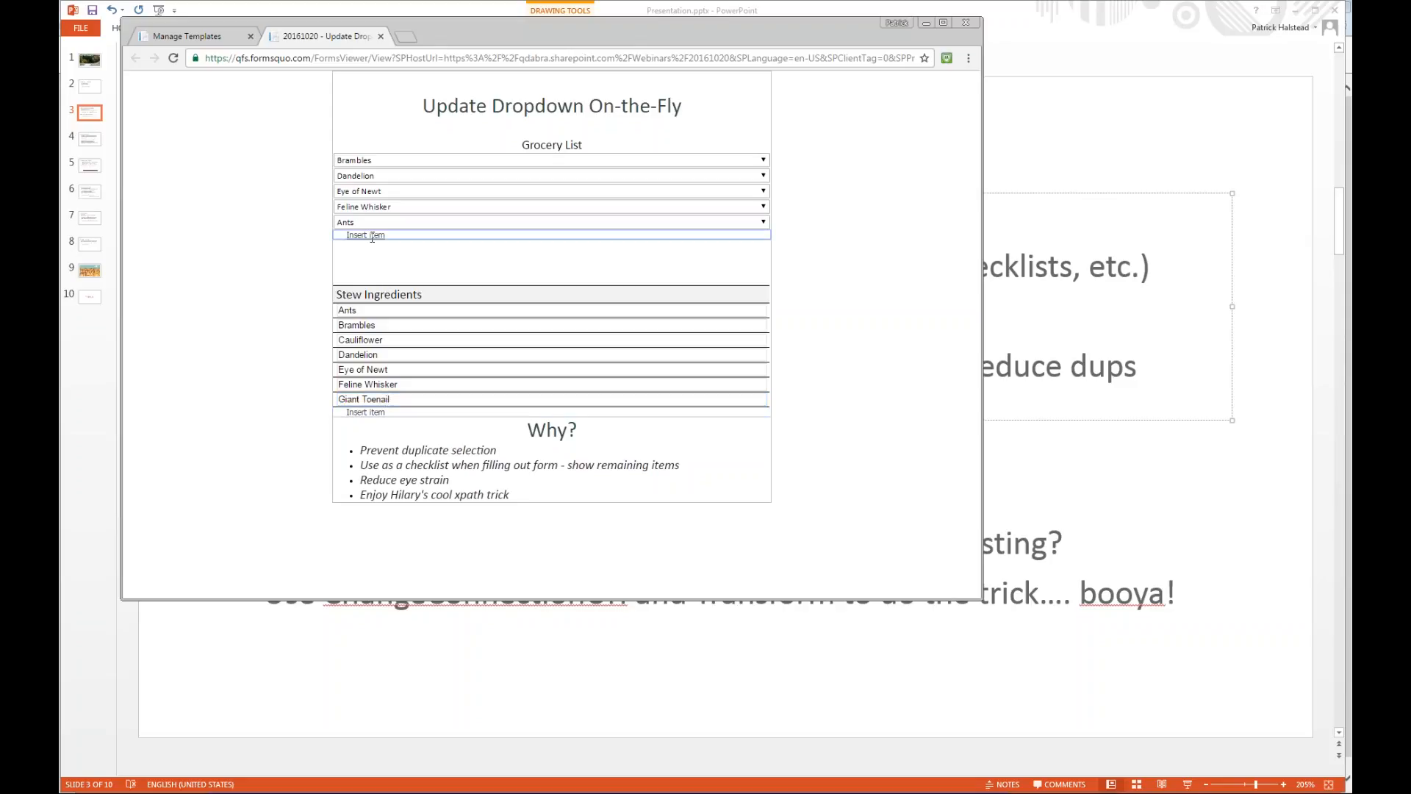
left_click(373, 242)
left_click(372, 274)
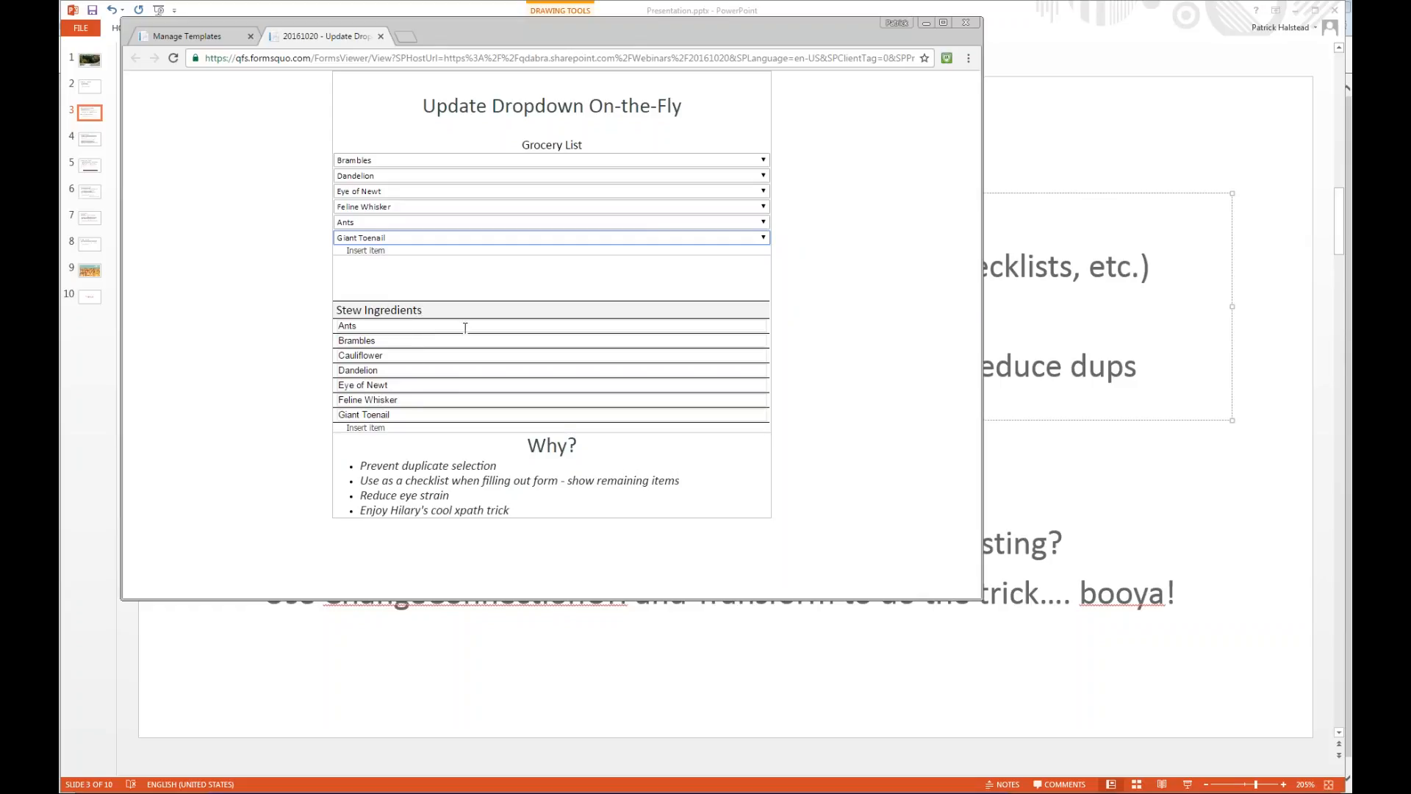
left_click(379, 252)
left_click(397, 254)
left_click(383, 277)
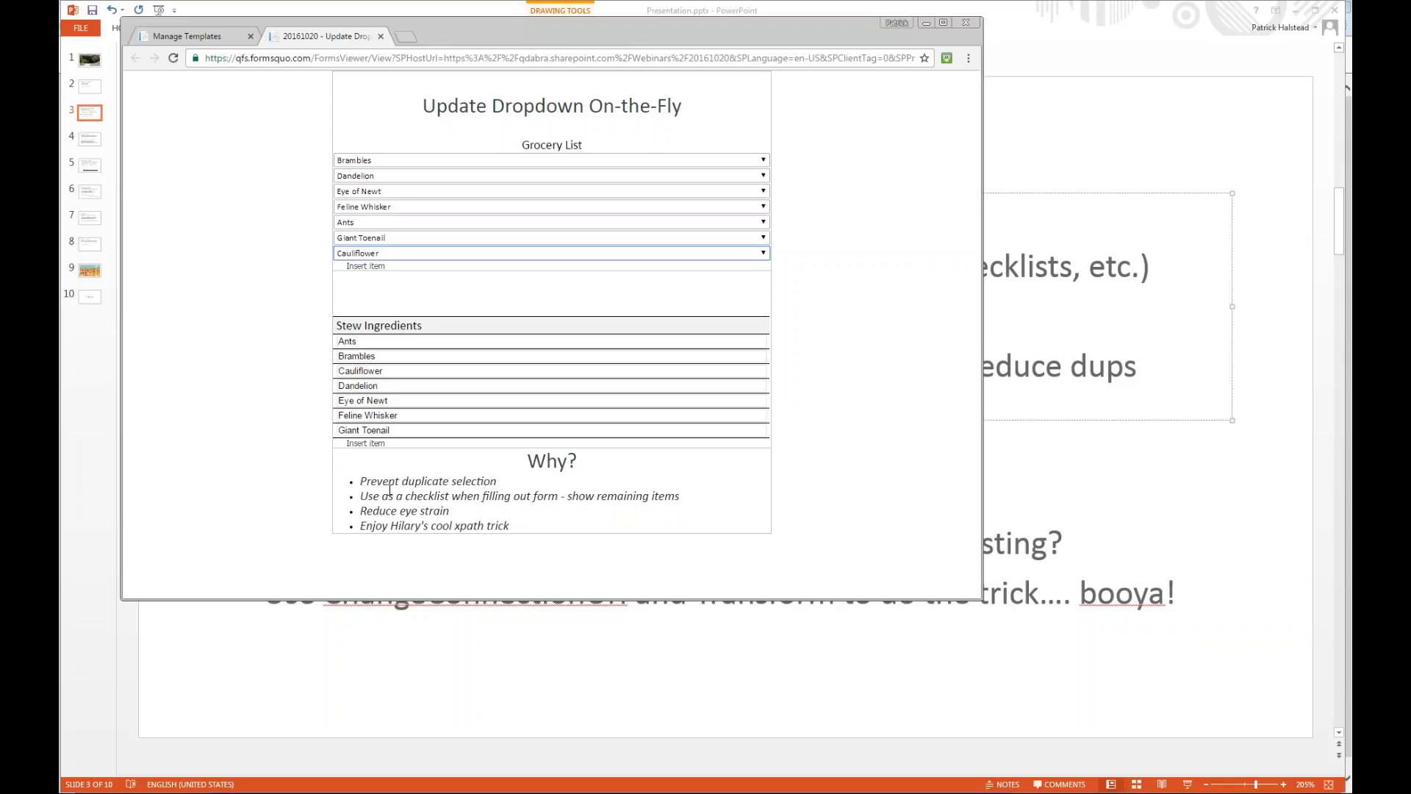
Switch to the Update Dropdown On-the-Fly form design in InfoPath, then reposition and enlarge its window.
key("alt+Tab")
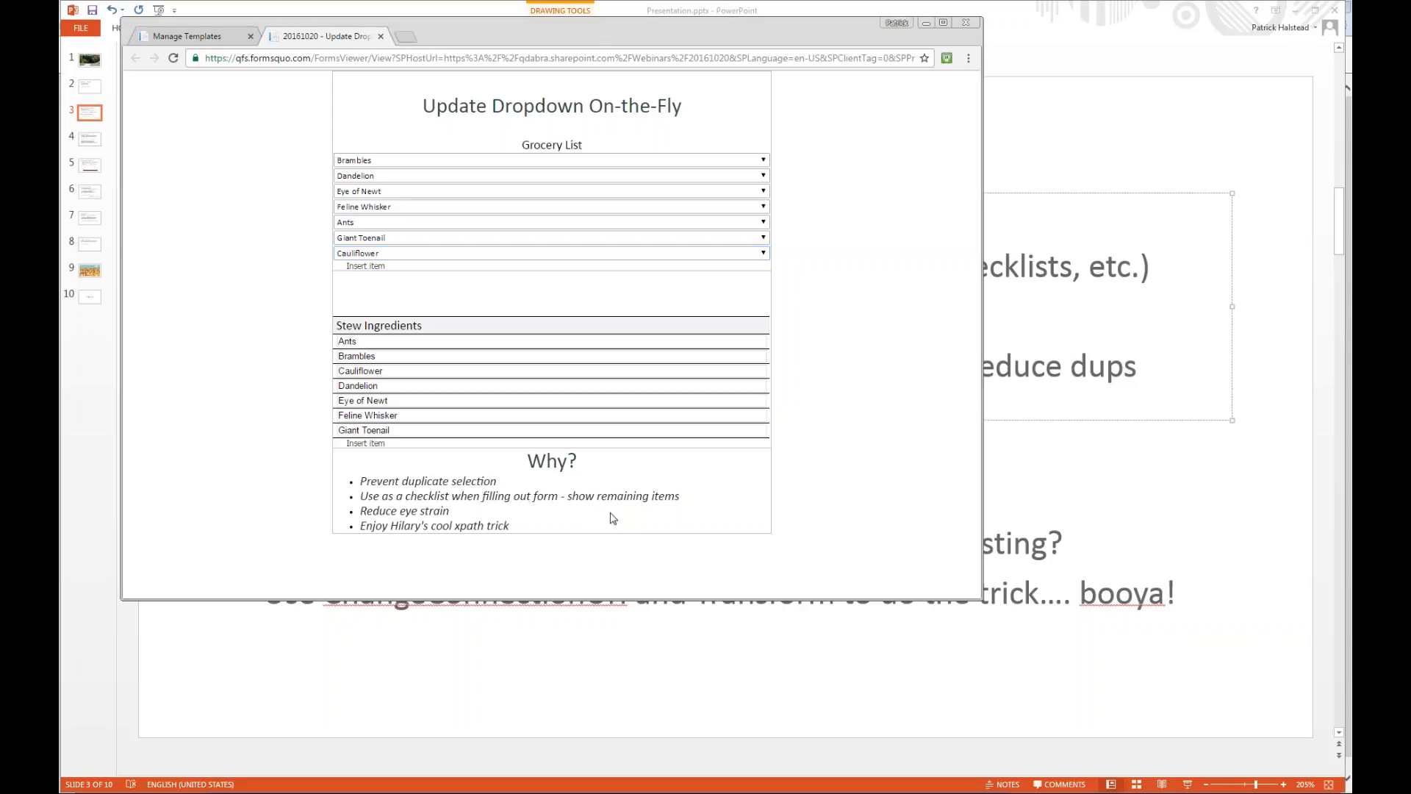
key("alt+Tab")
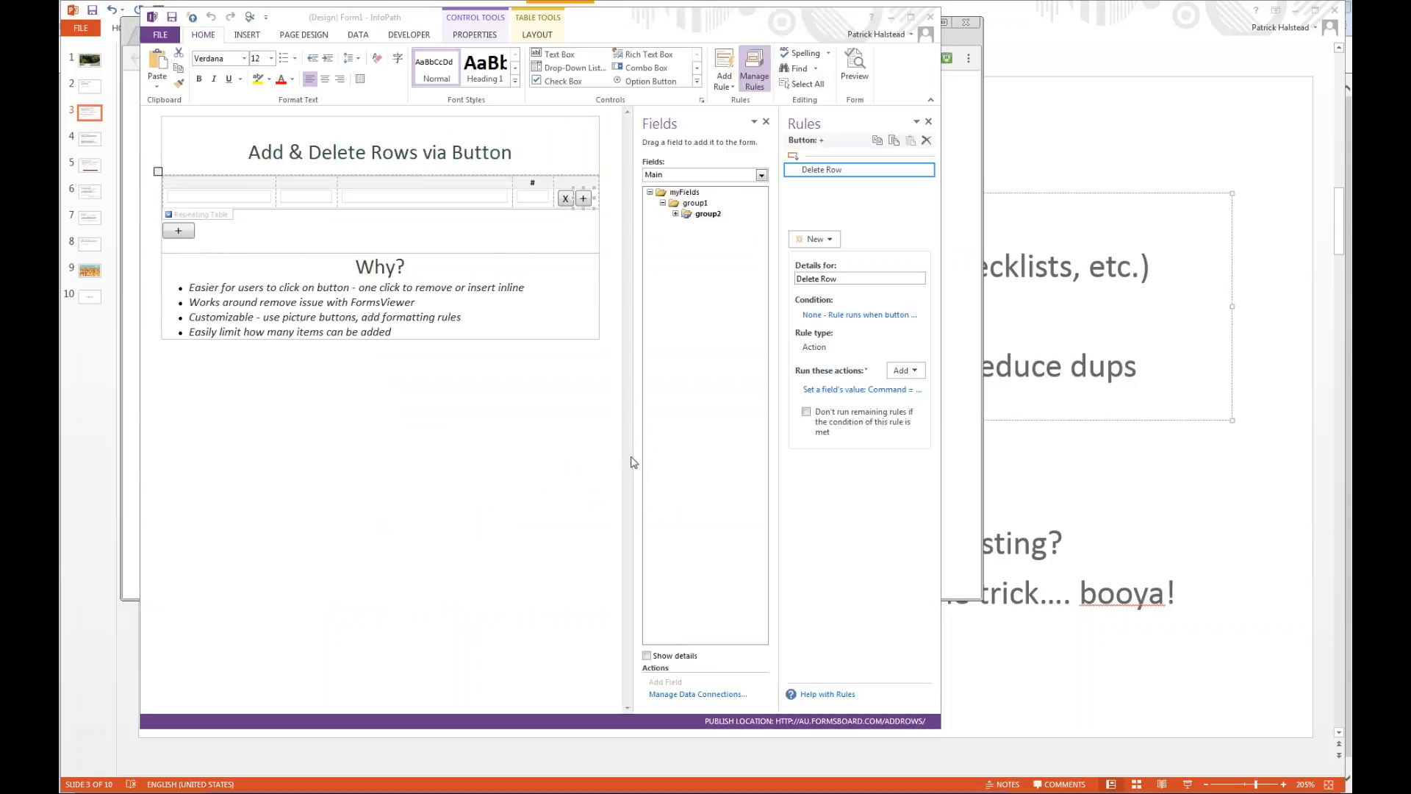
key("alt+Tab")
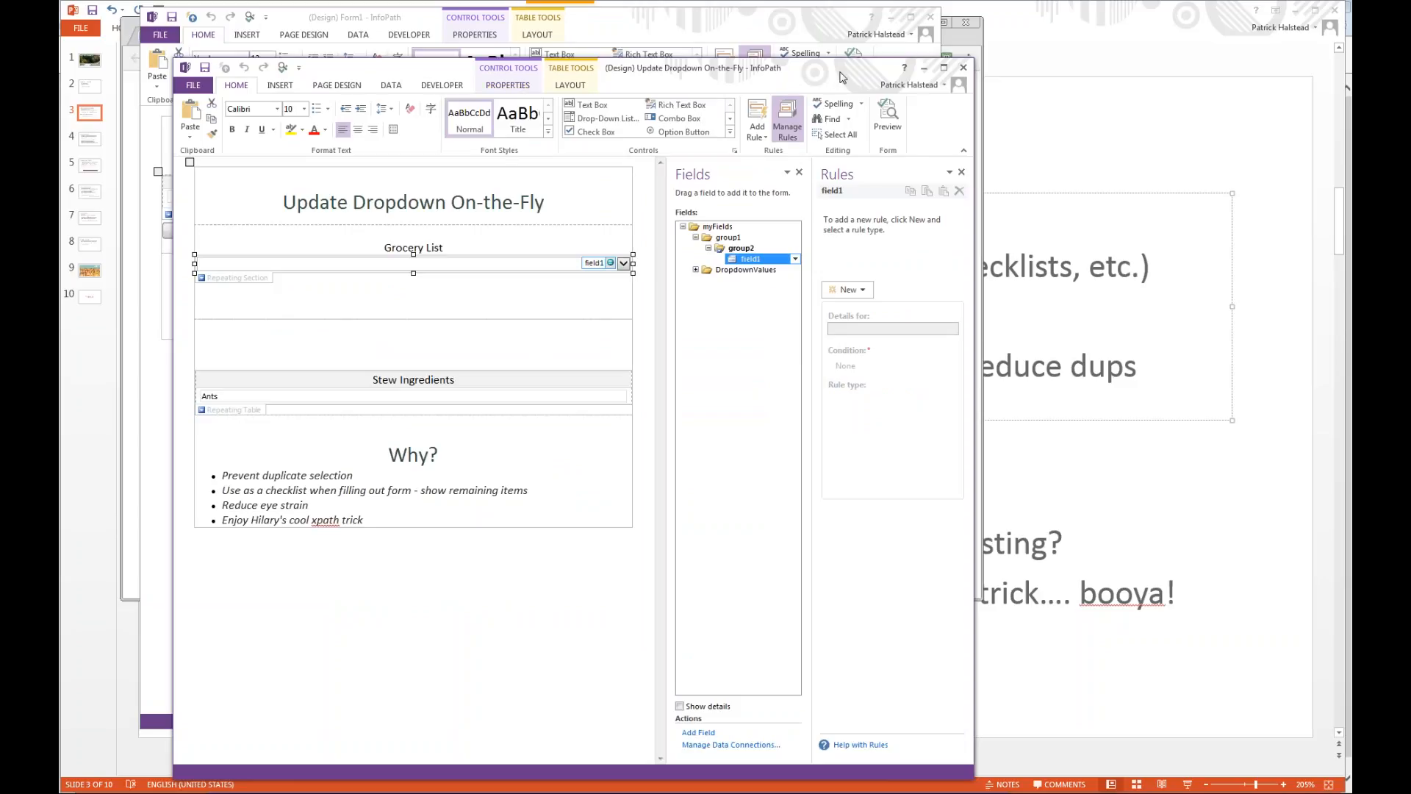
left_click_drag(842, 74, 811, 28)
left_click_drag(946, 721, 968, 728)
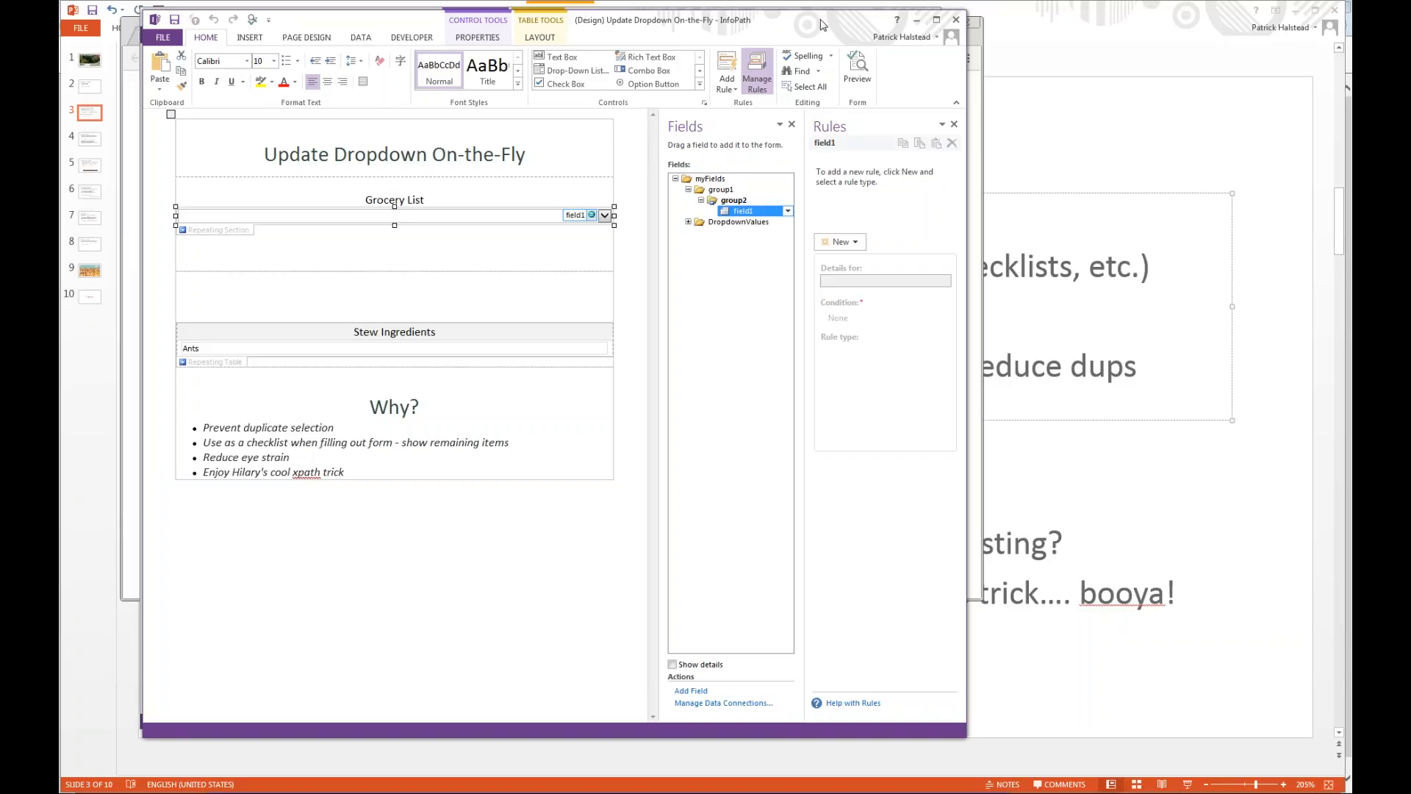
left_click_drag(822, 21, 818, 17)
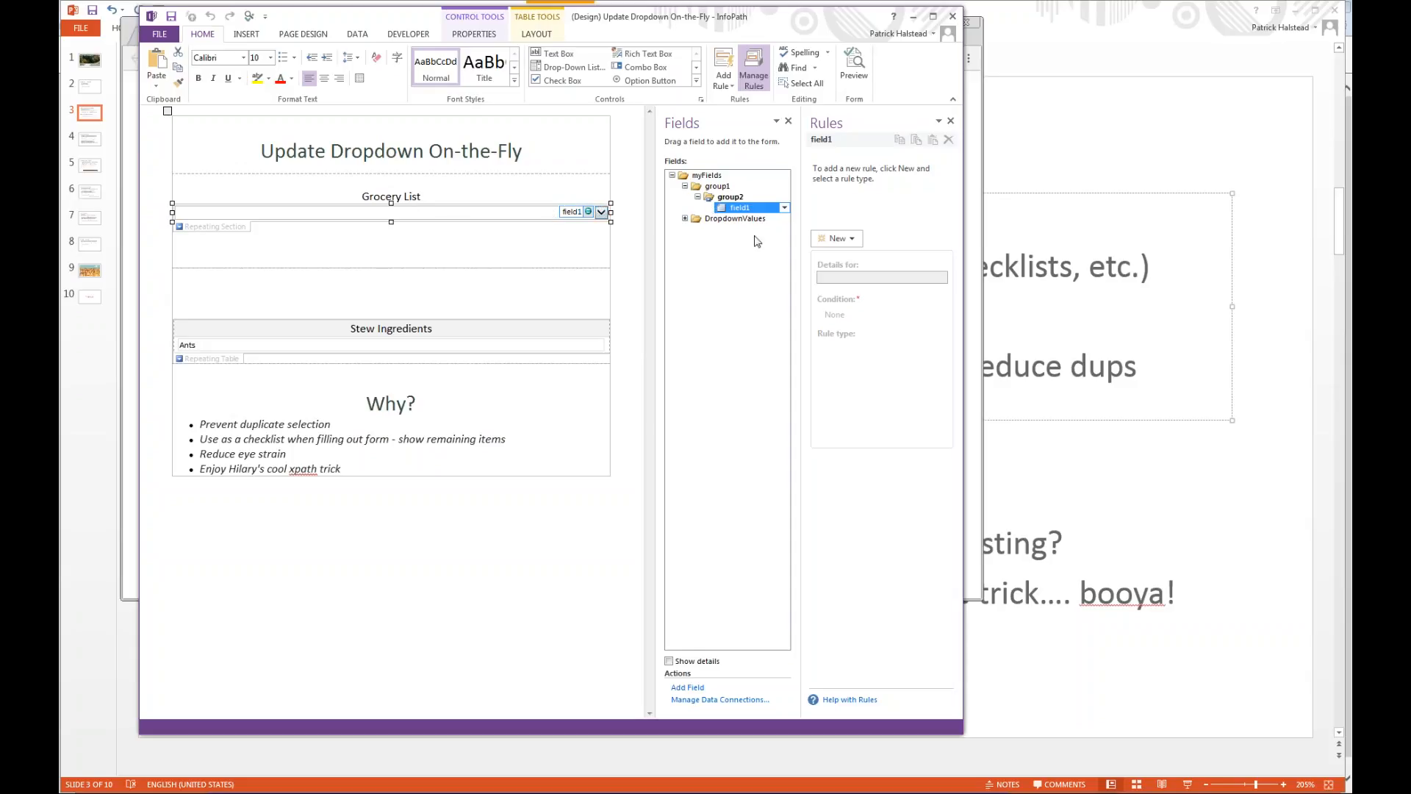
Open the properties of the Grocery List drop-down list box and its field selection for the entries.
left_click(838, 238)
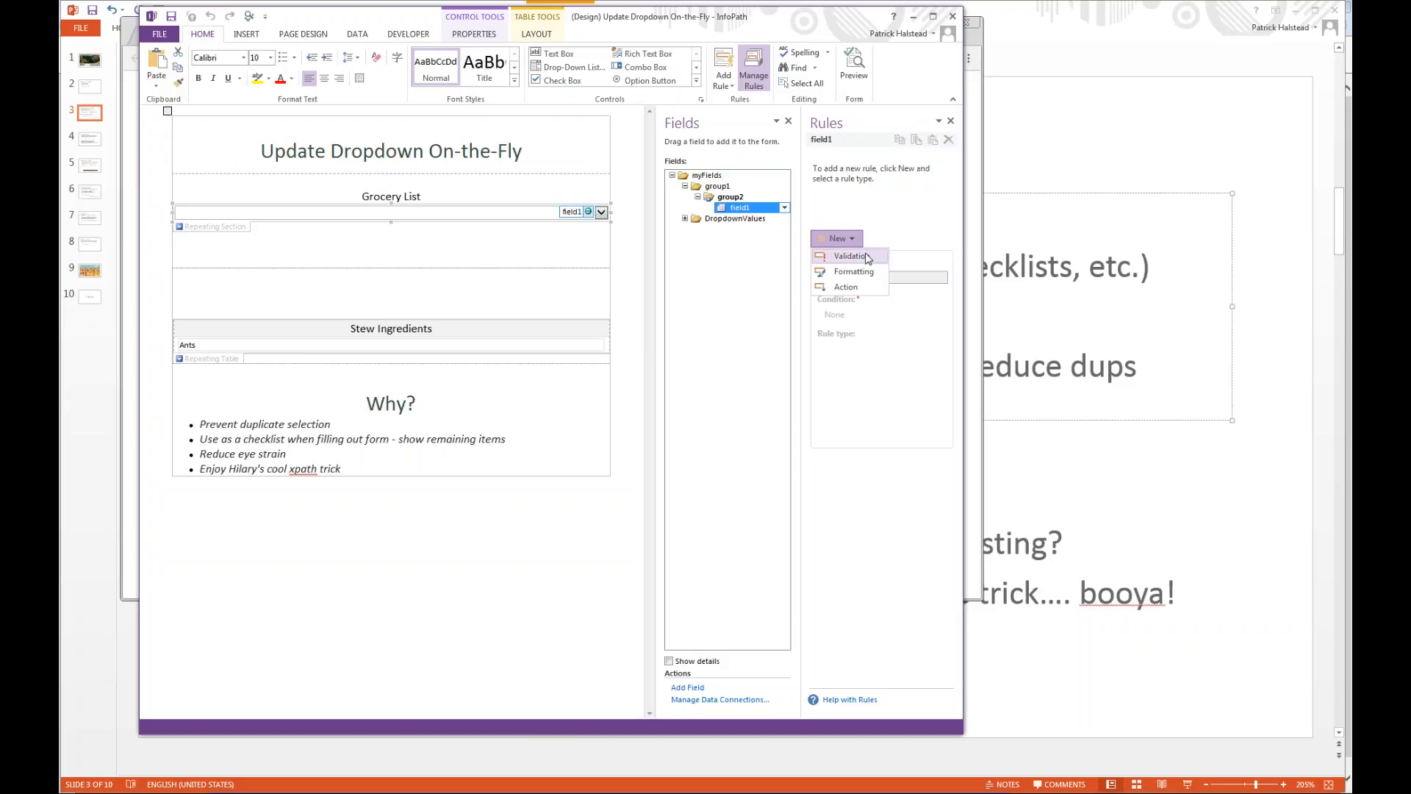
right_click(313, 215)
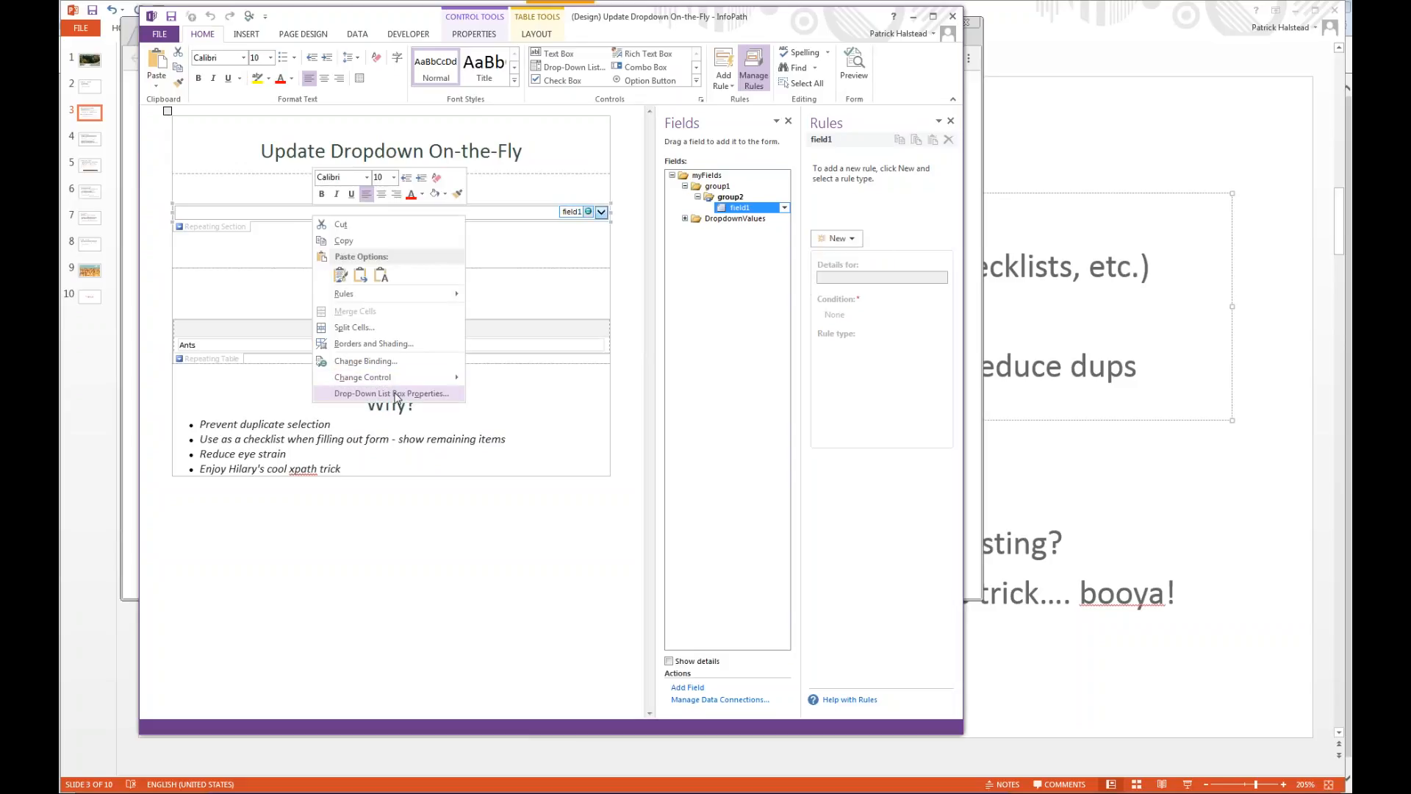
left_click(395, 394)
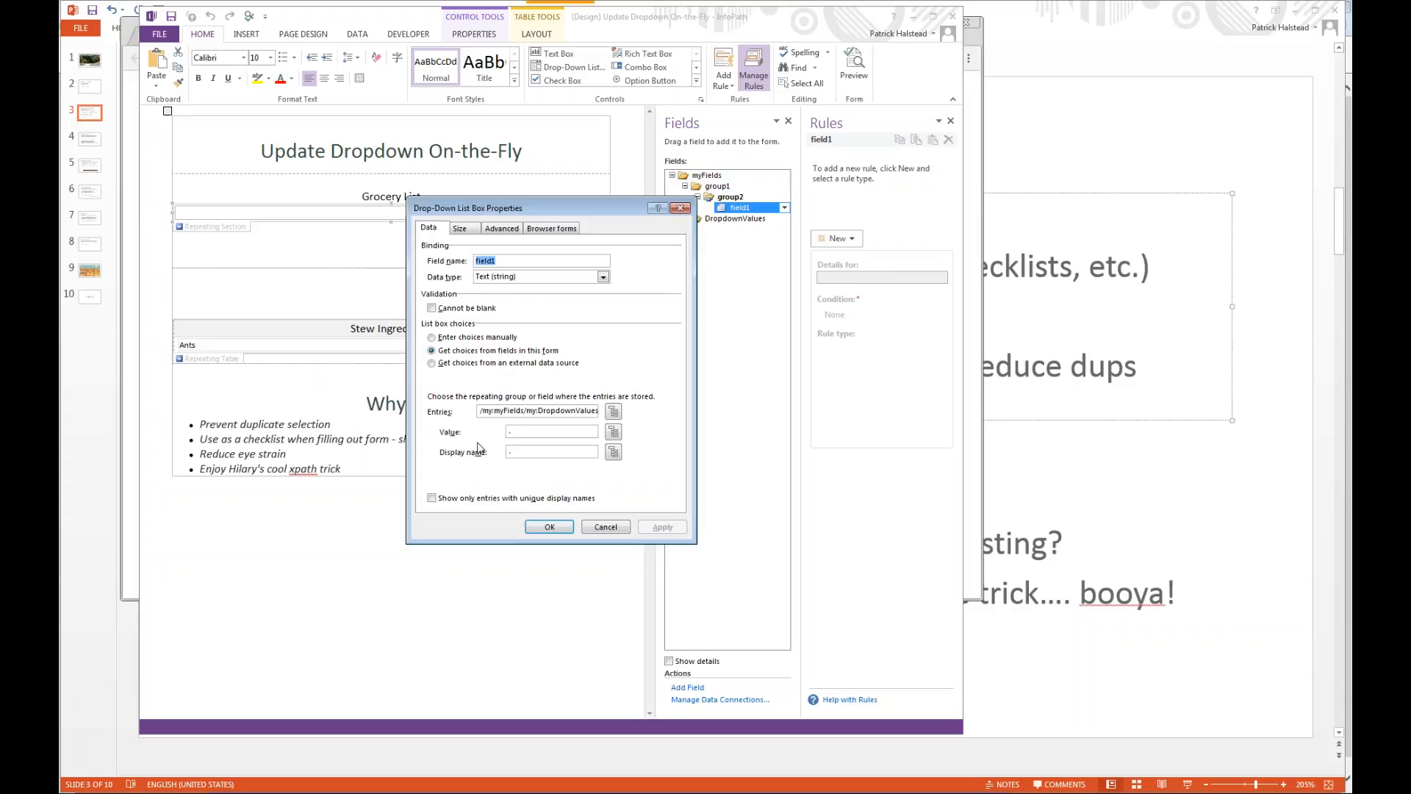
left_click(614, 414)
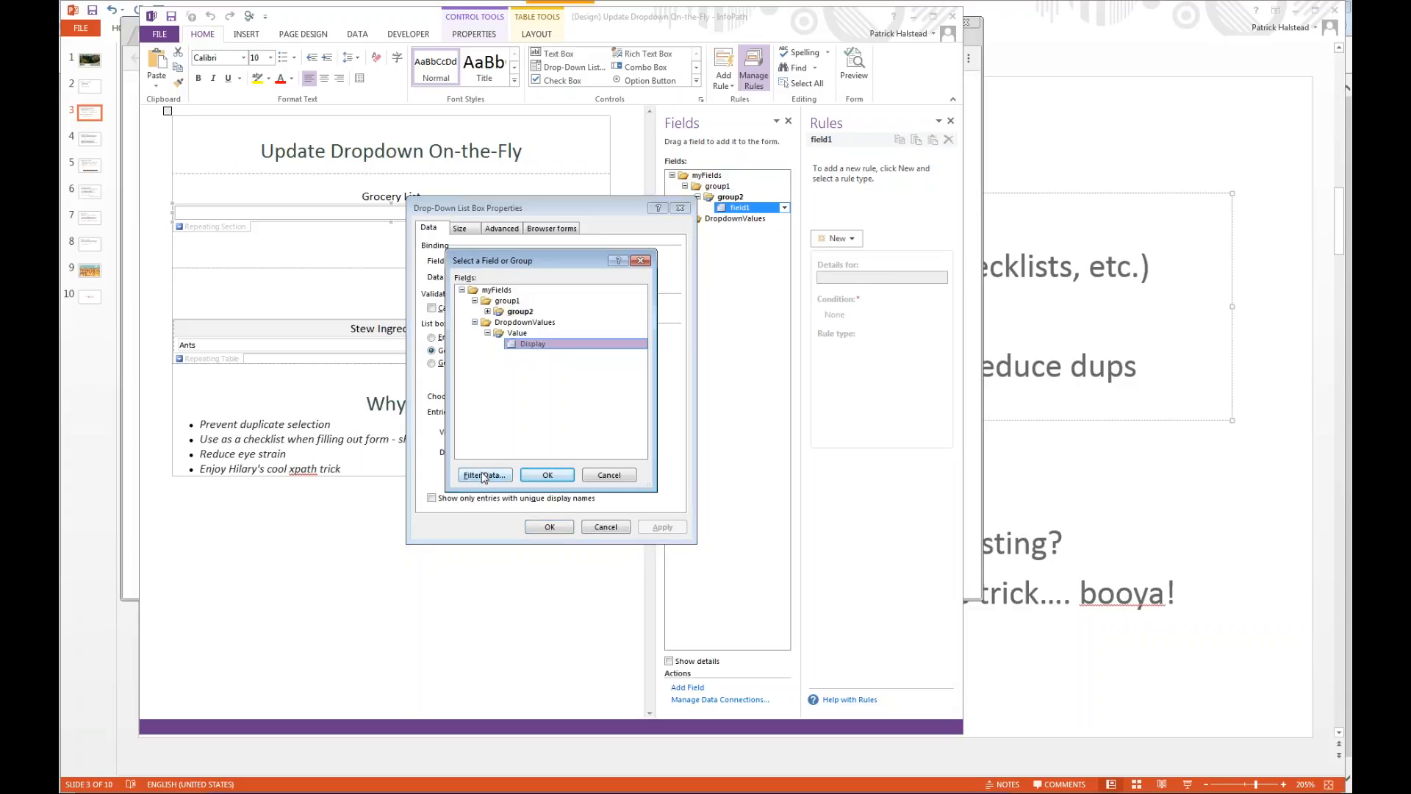
Find and launch the ZoomIt screen magnifier, and dismiss its windows.
key("super")
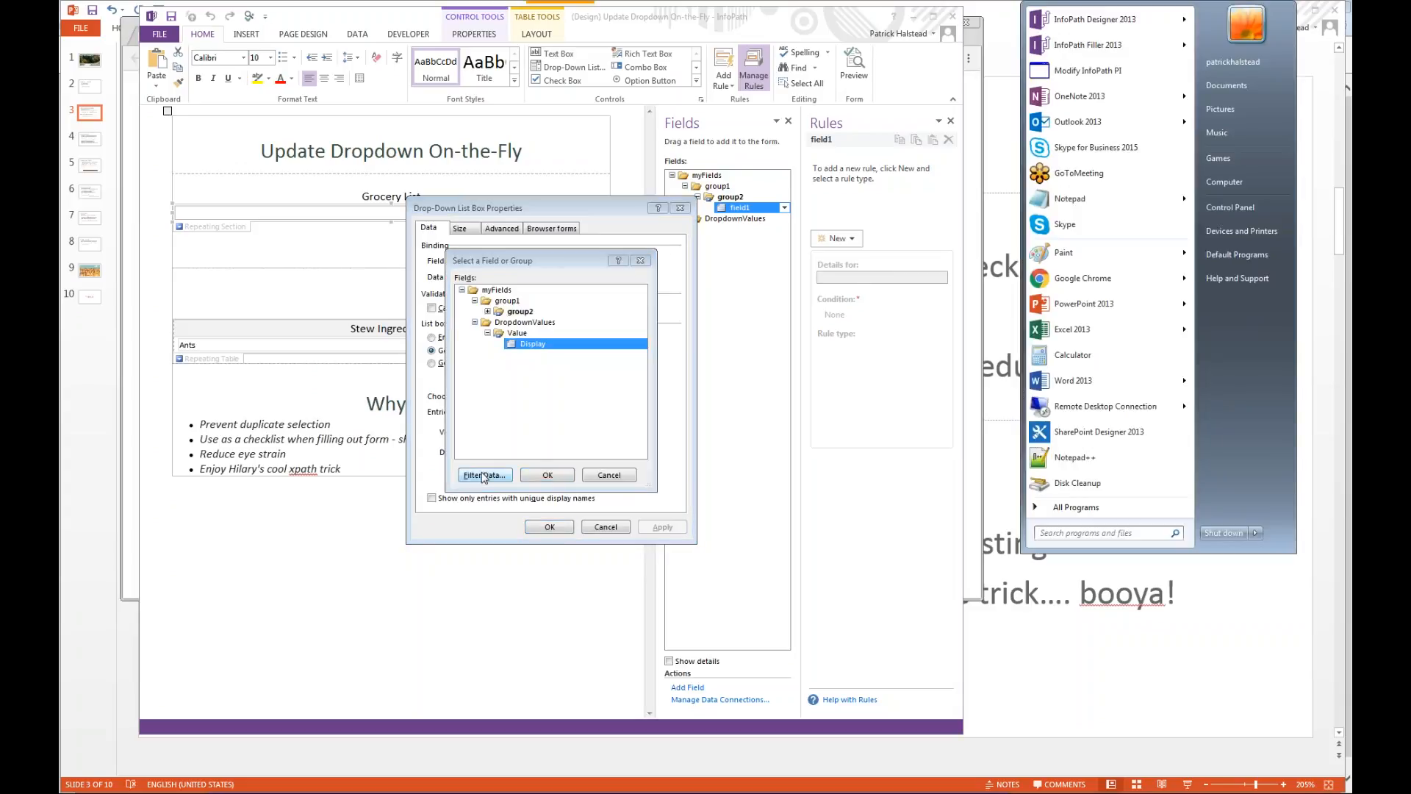
type("xoo")
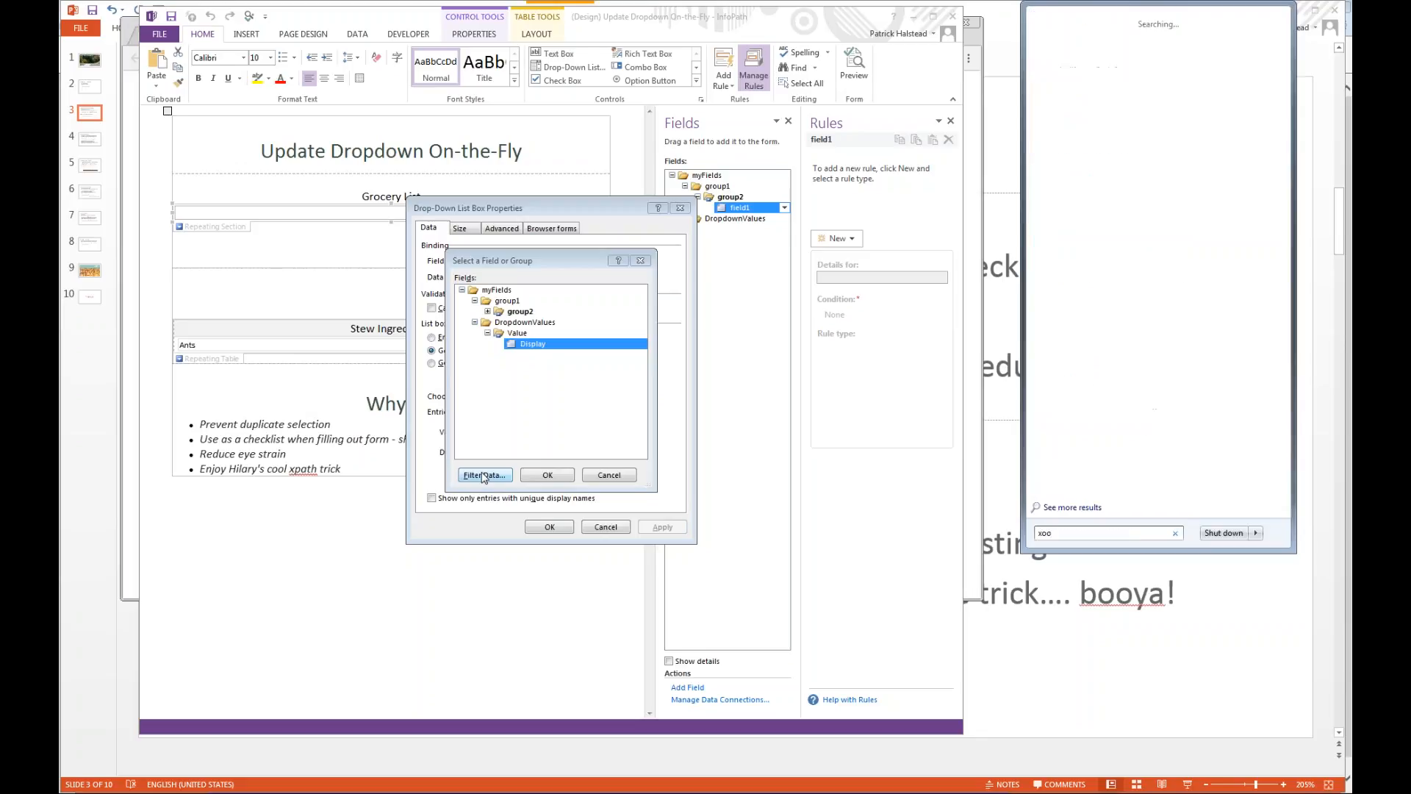
type("oomit")
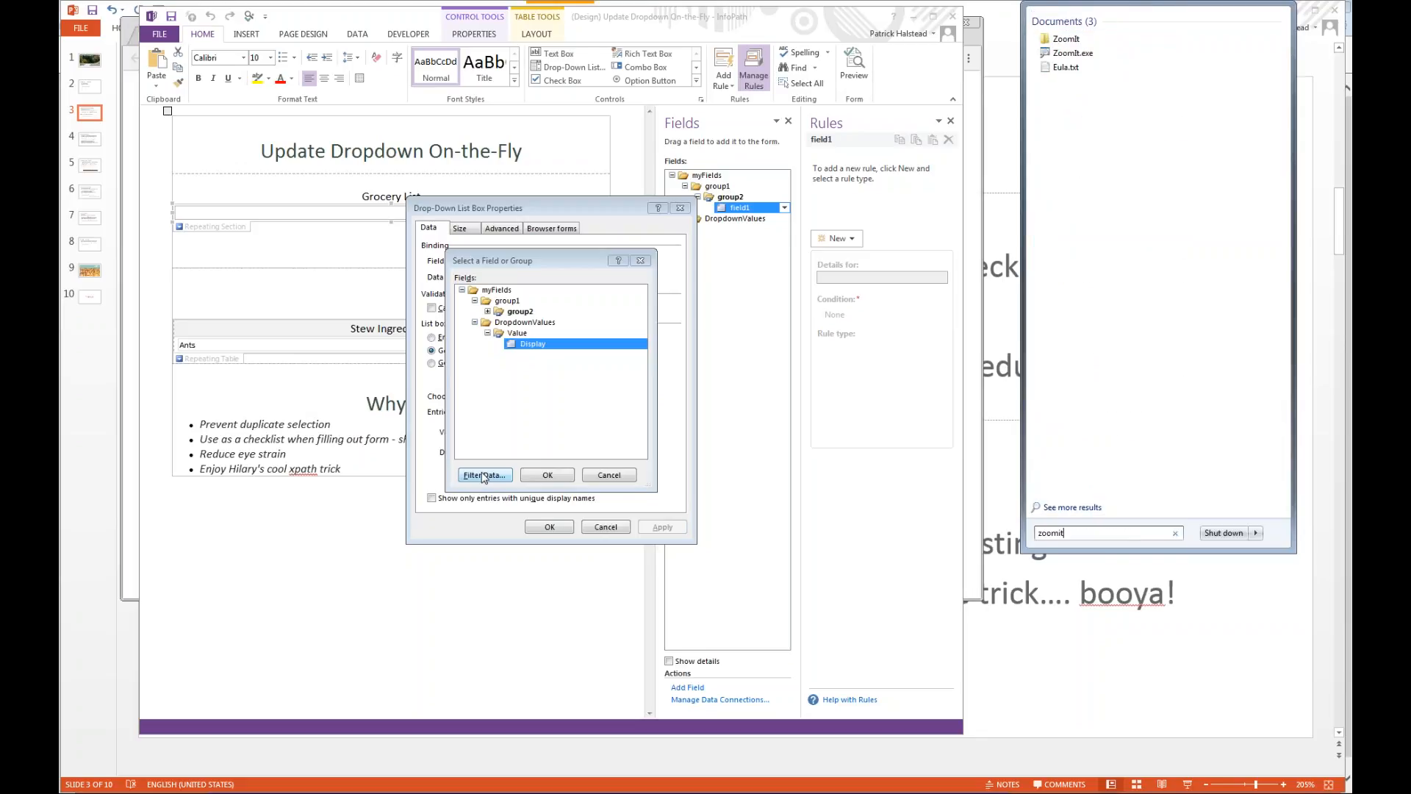
left_click(1066, 54)
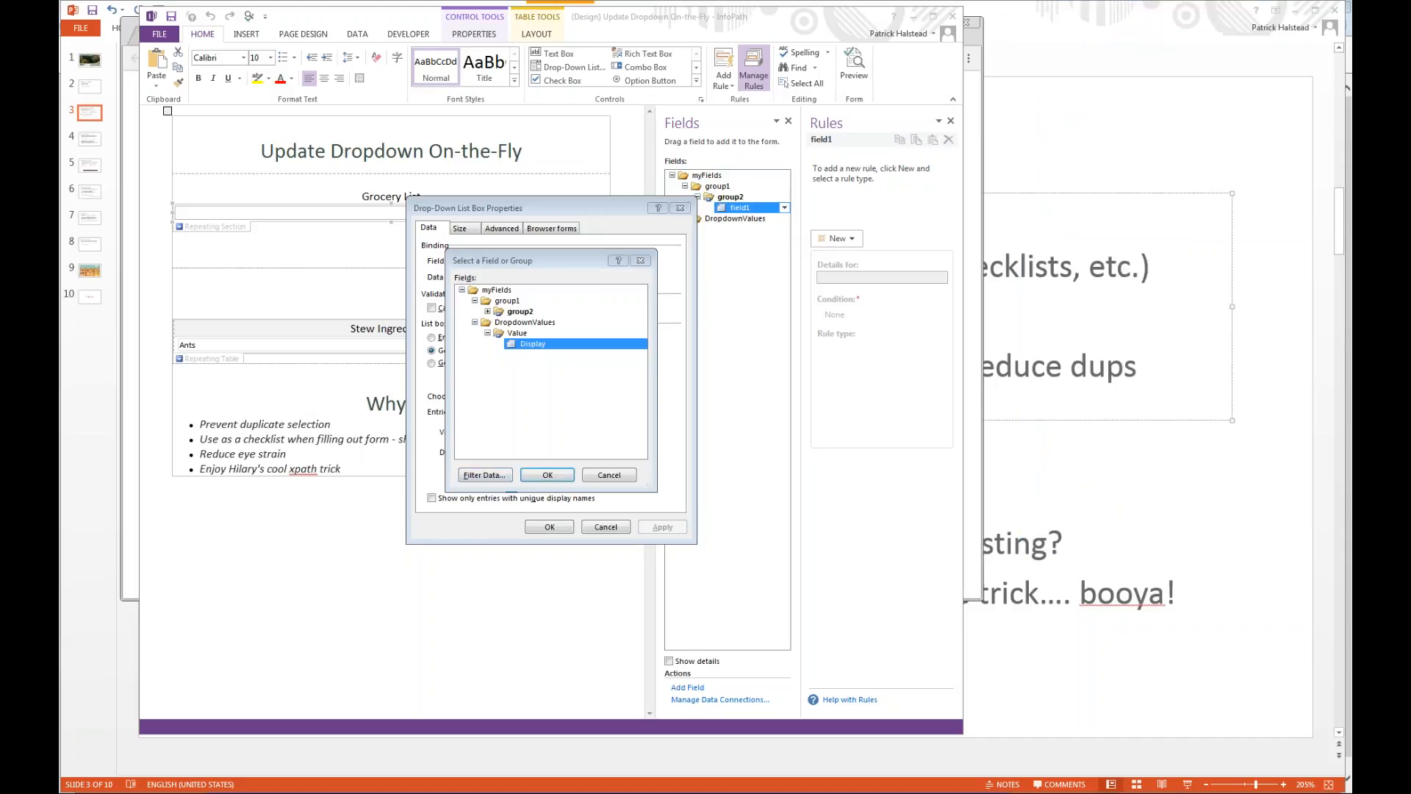
left_click(746, 416)
left_click(670, 507)
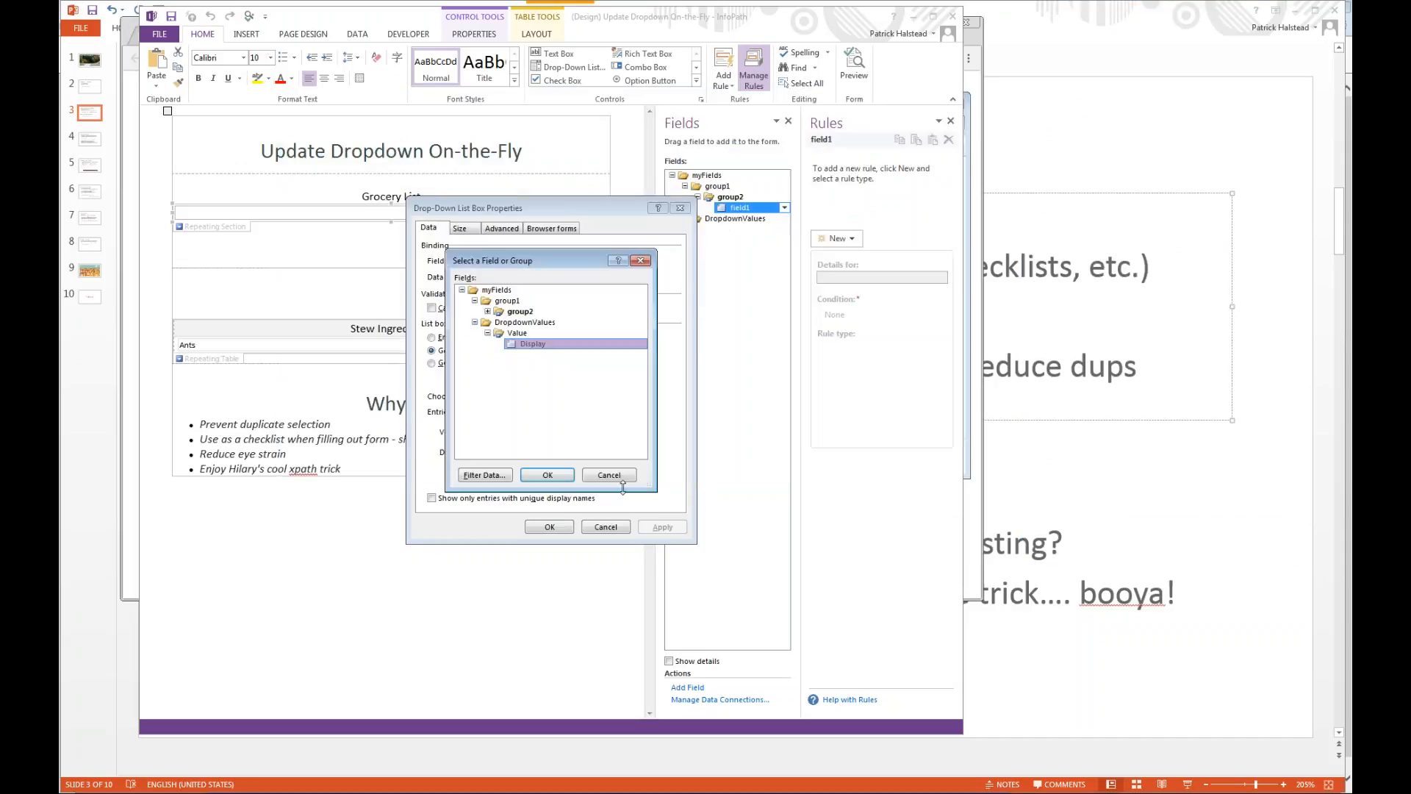
Magnify the field selection dialog to examine the DropdownValues group, and return to normal view.
key("ctrl+1")
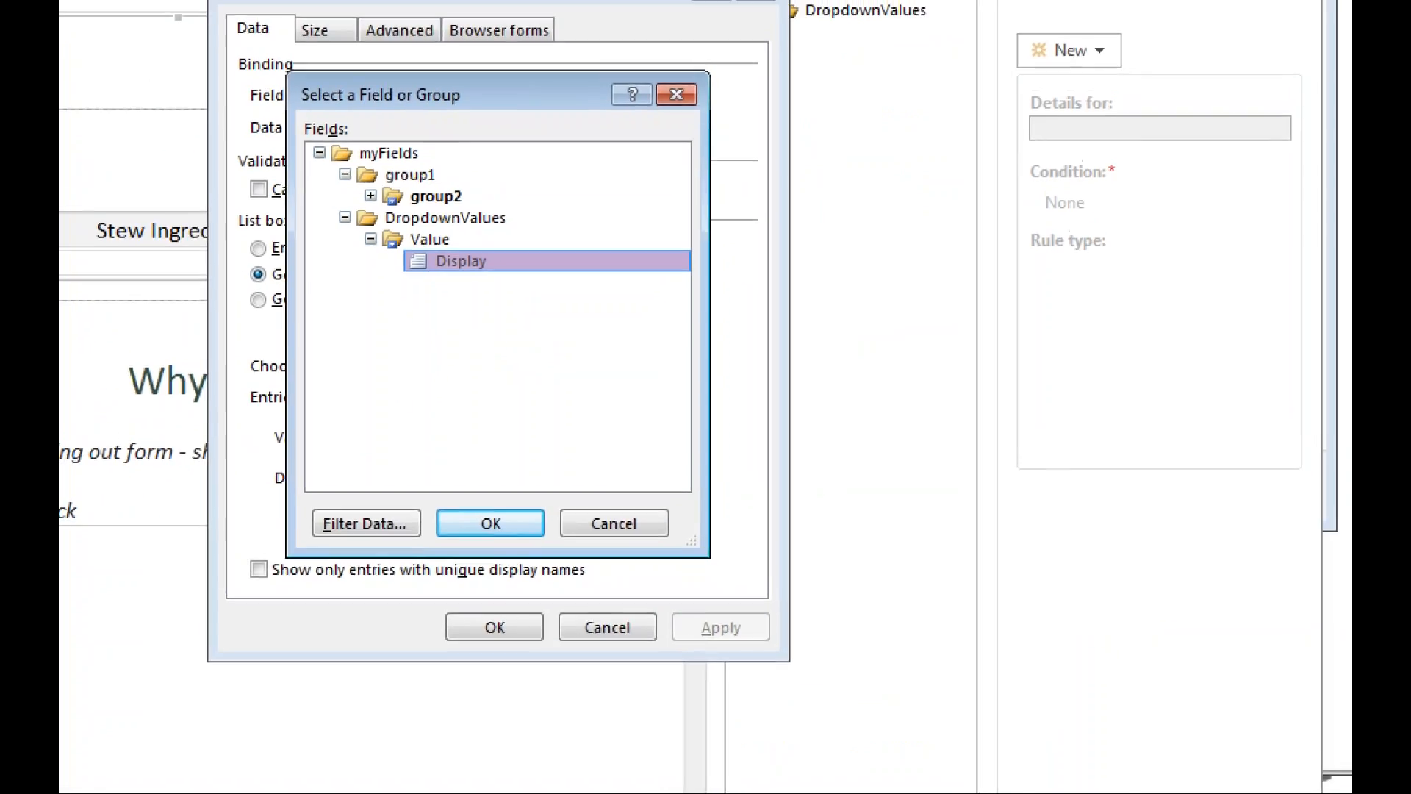
mouse_move(498, 147)
left_mouse_down()
mouse_move(331, 131)
mouse_move(371, 272)
mouse_move(534, 193)
left_mouse_up()
key("Escape")
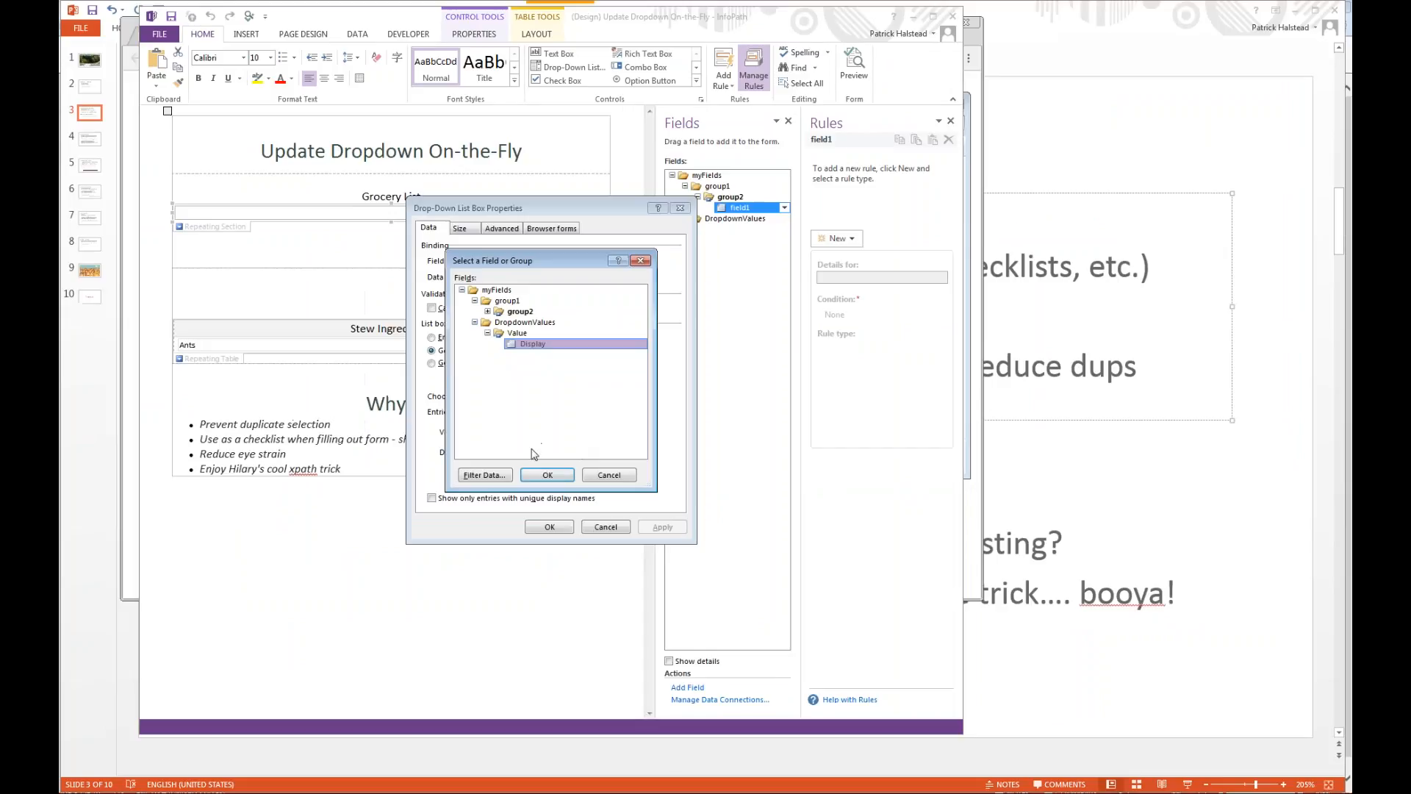
Open the existing filter on the dropdown entries for modification and select its whole expression.
left_click(494, 475)
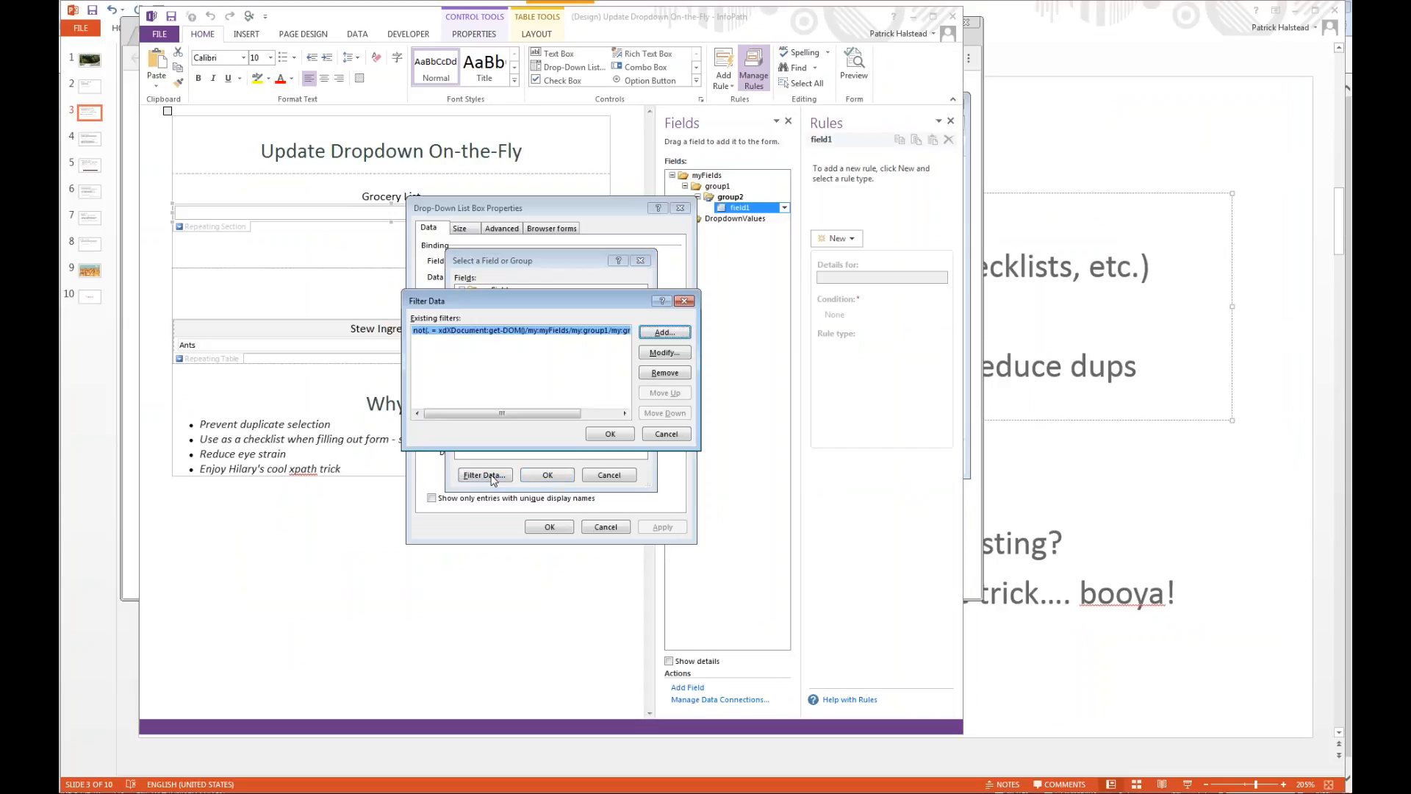
left_click(668, 355)
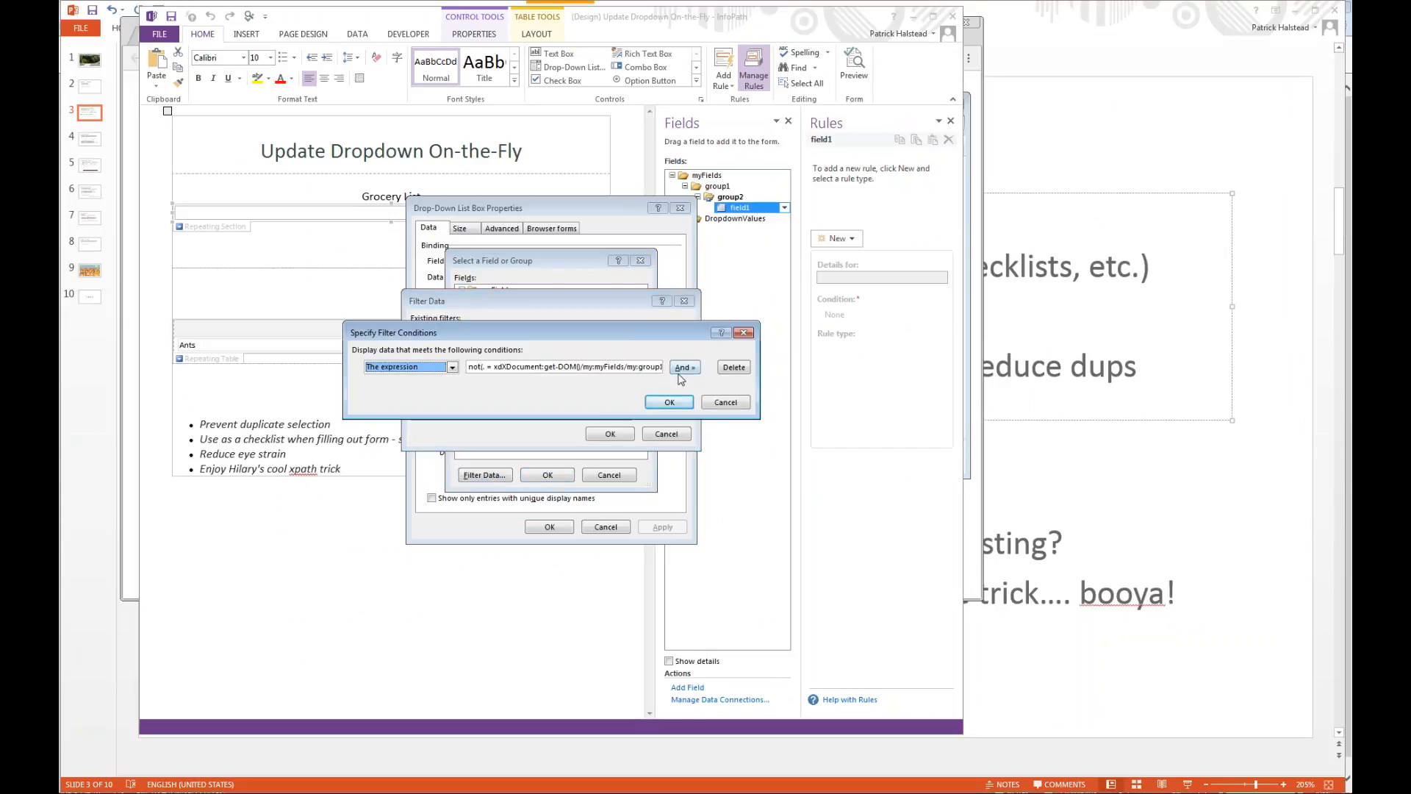
left_click(615, 365)
double_click(615, 365)
Launch Notepad and paste the copied filter expression into the blank document.
key("super")
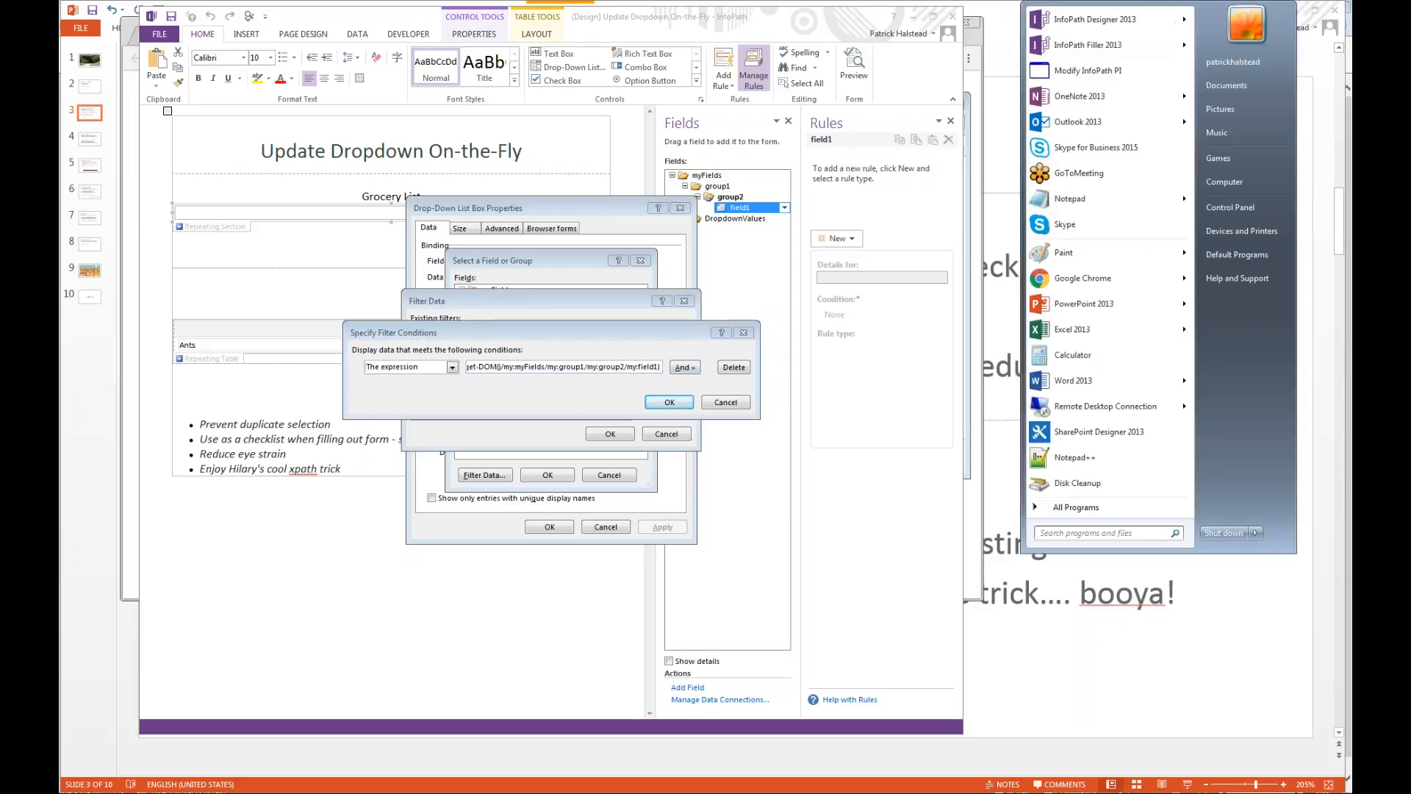
type("notepad")
key("Return")
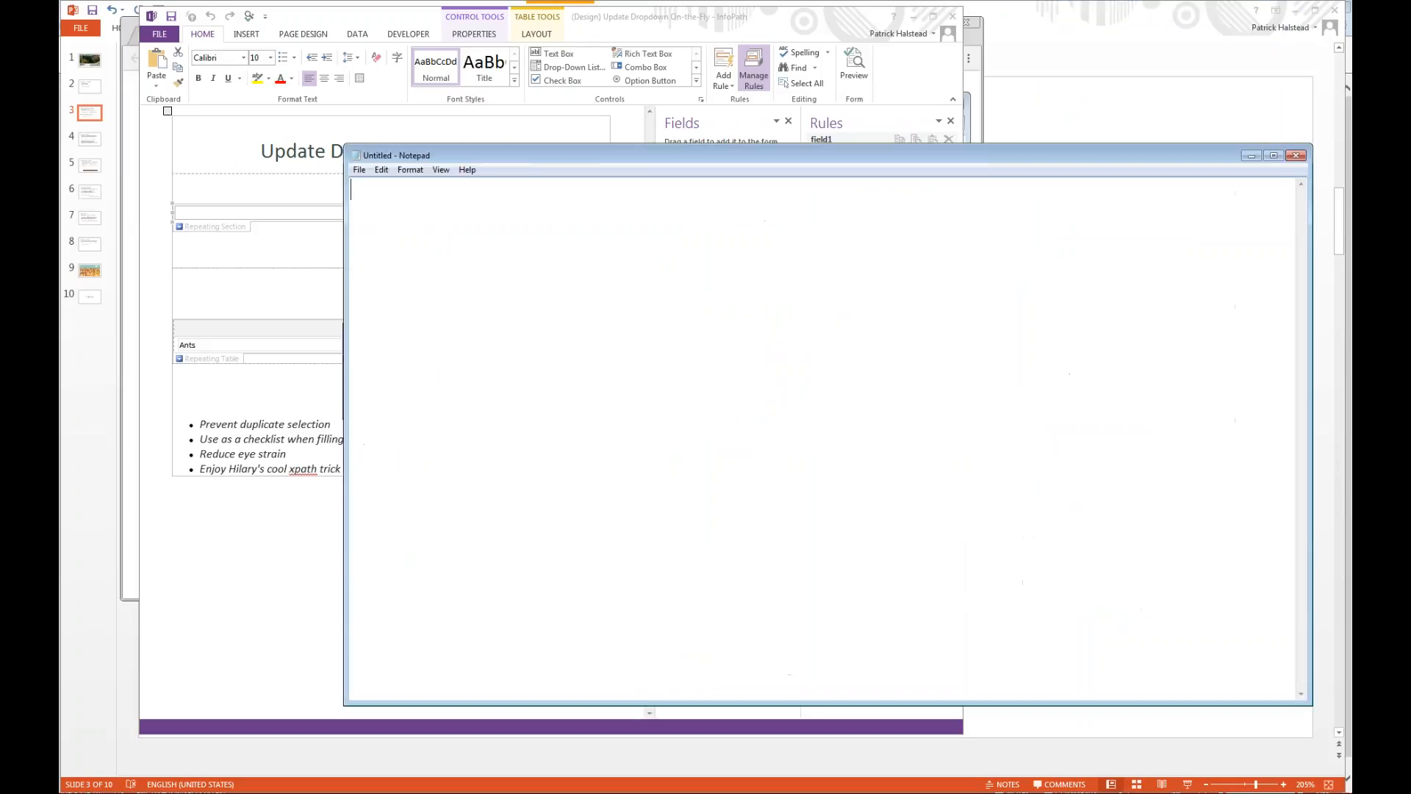
type("not(. = xdXDocument:get-DOM()/my:myFields/my:group1/my:group2/my:field1)")
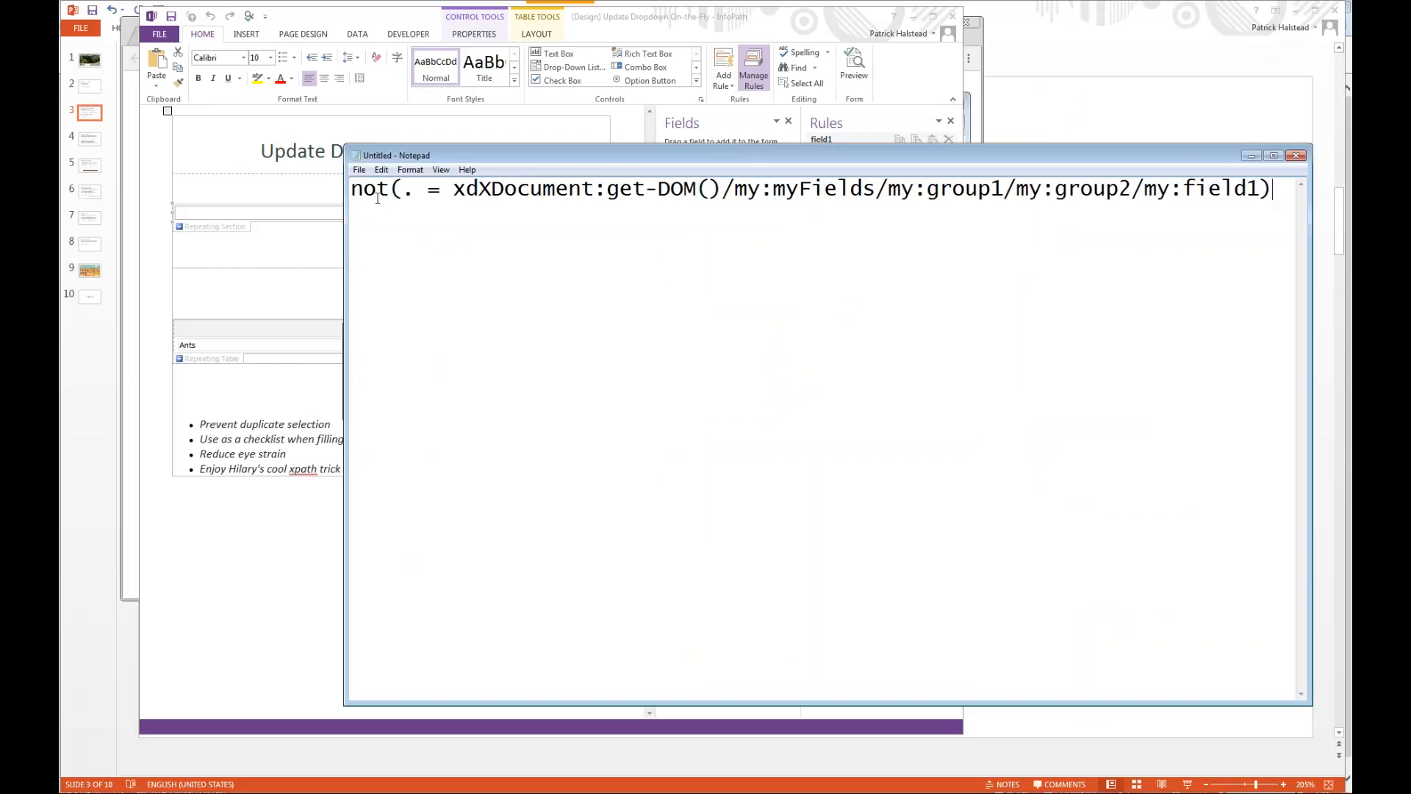
Examine the parts of the pasted expression: the not function, the dot, and the full path to my:field1.
left_click(388, 189)
key("shift+Left")
key("shift+Left")
key("shift+Left")
left_click(409, 192)
type(".")
left_click_drag(456, 190, 1204, 174)
left_click_drag(1268, 177, 1261, 190)
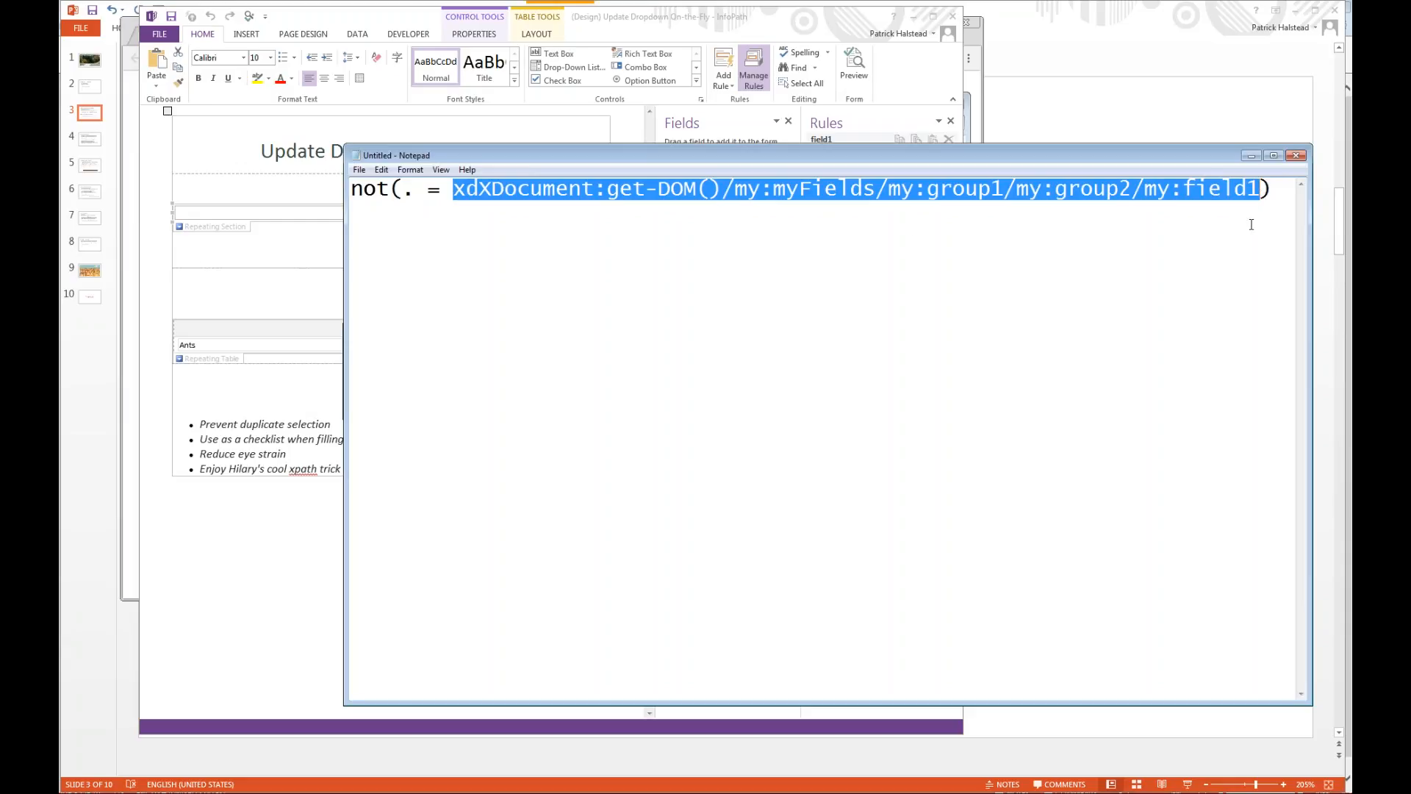
left_click(1191, 212)
left_click_drag(1263, 189, 460, 207)
Return to the InfoPath form design and dismiss all the open filter and property dialogs.
left_click(767, 42)
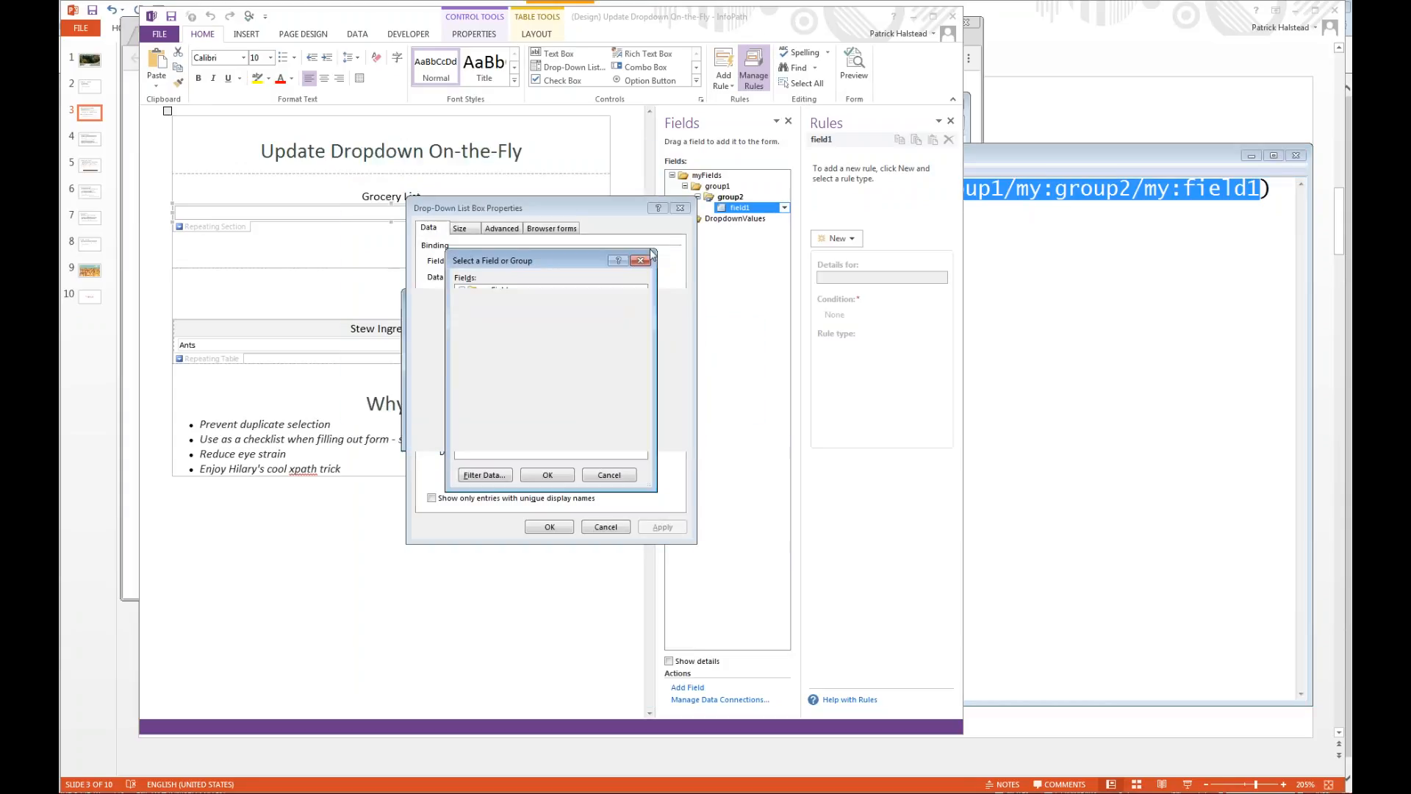
key("Escape")
key("Escape")
key("Escape")
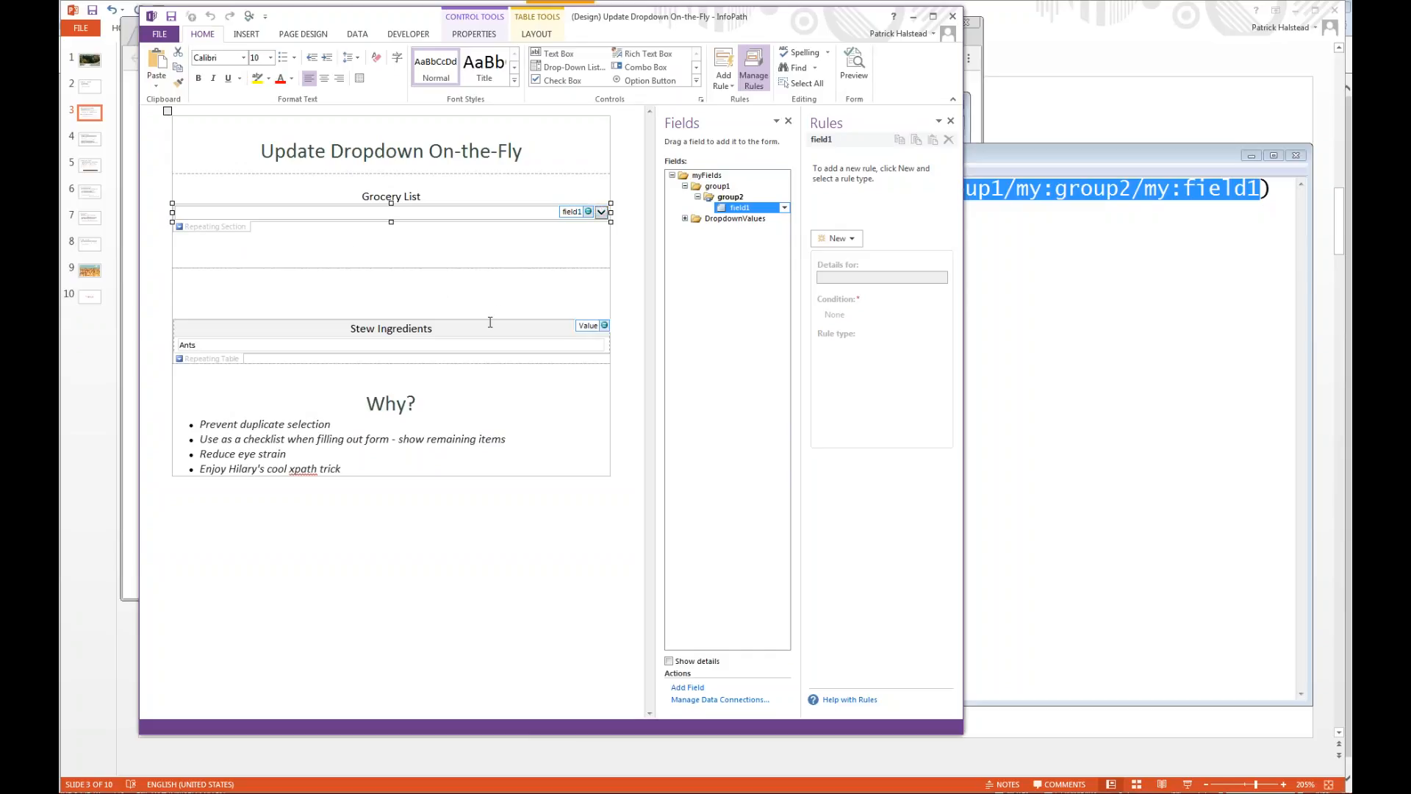
Switch to Notepad and highlight the whole expression, and then only its xdXDocument:get-DOM() path through my:field1.
left_click(1055, 345)
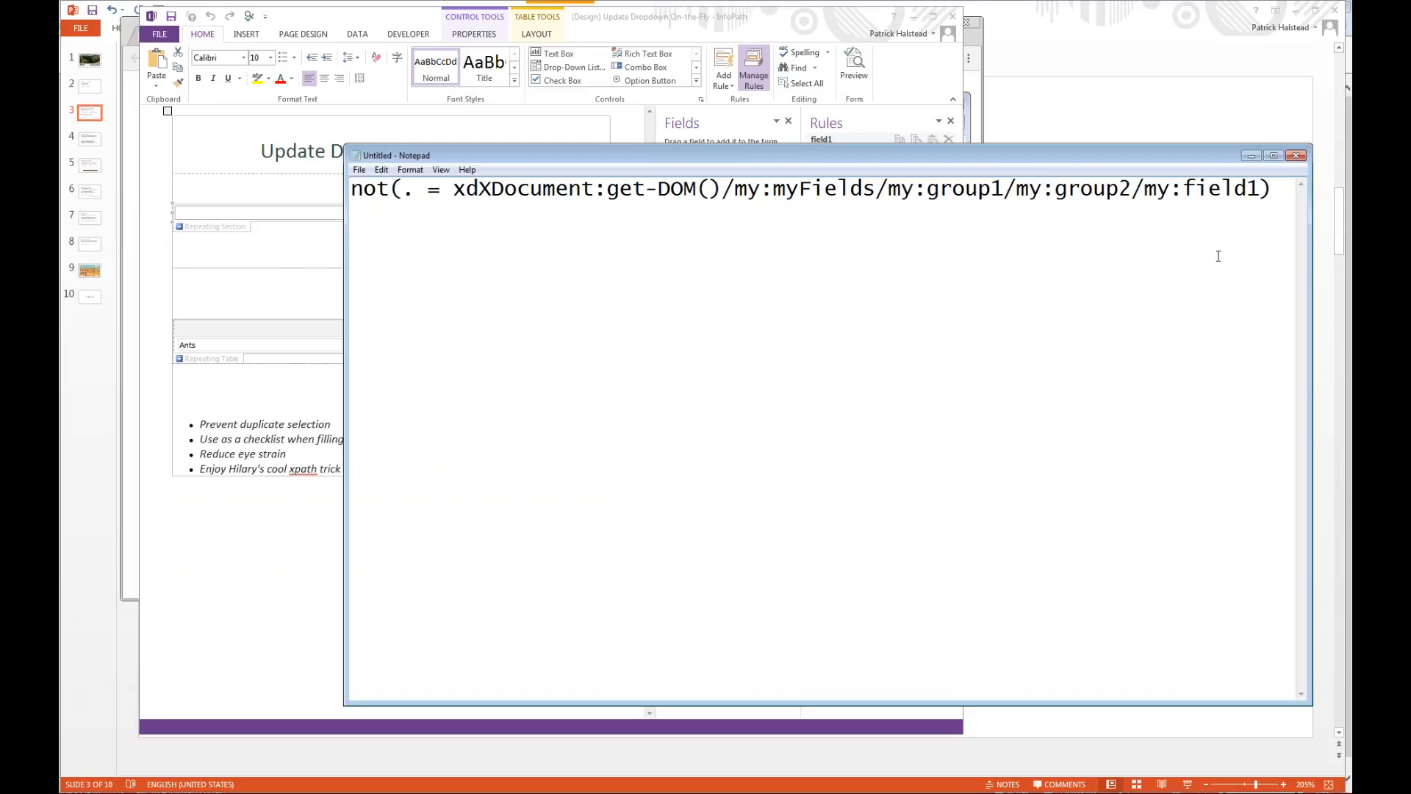
left_click_drag(1274, 189, 96, 190)
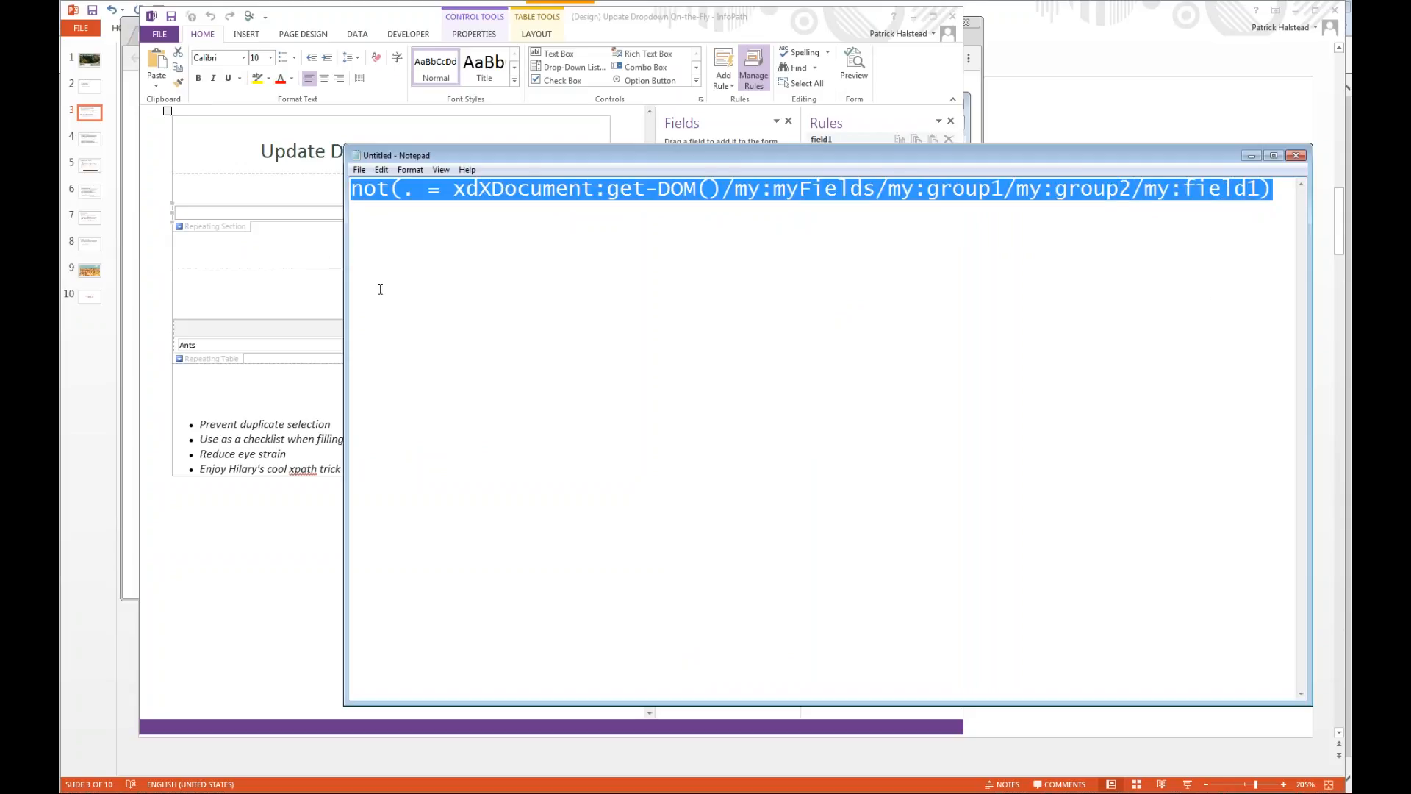
left_click(377, 245)
left_click_drag(458, 194, 461, 146)
left_click(1152, 232)
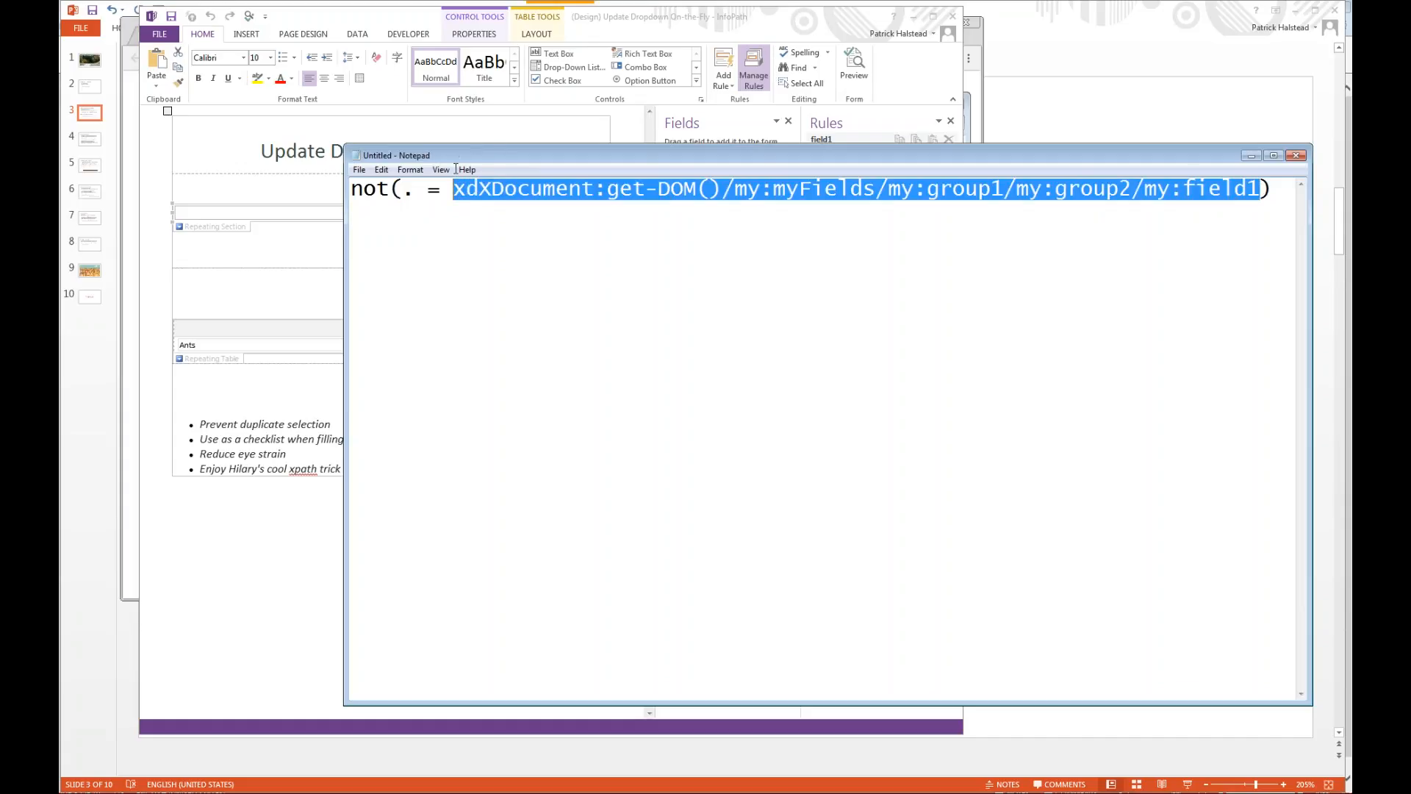
Reopen the Grocery List drop-down's properties in InfoPath and bring up the existing filter on its entries for modification.
left_click(308, 418)
left_click(246, 221)
right_click(247, 215)
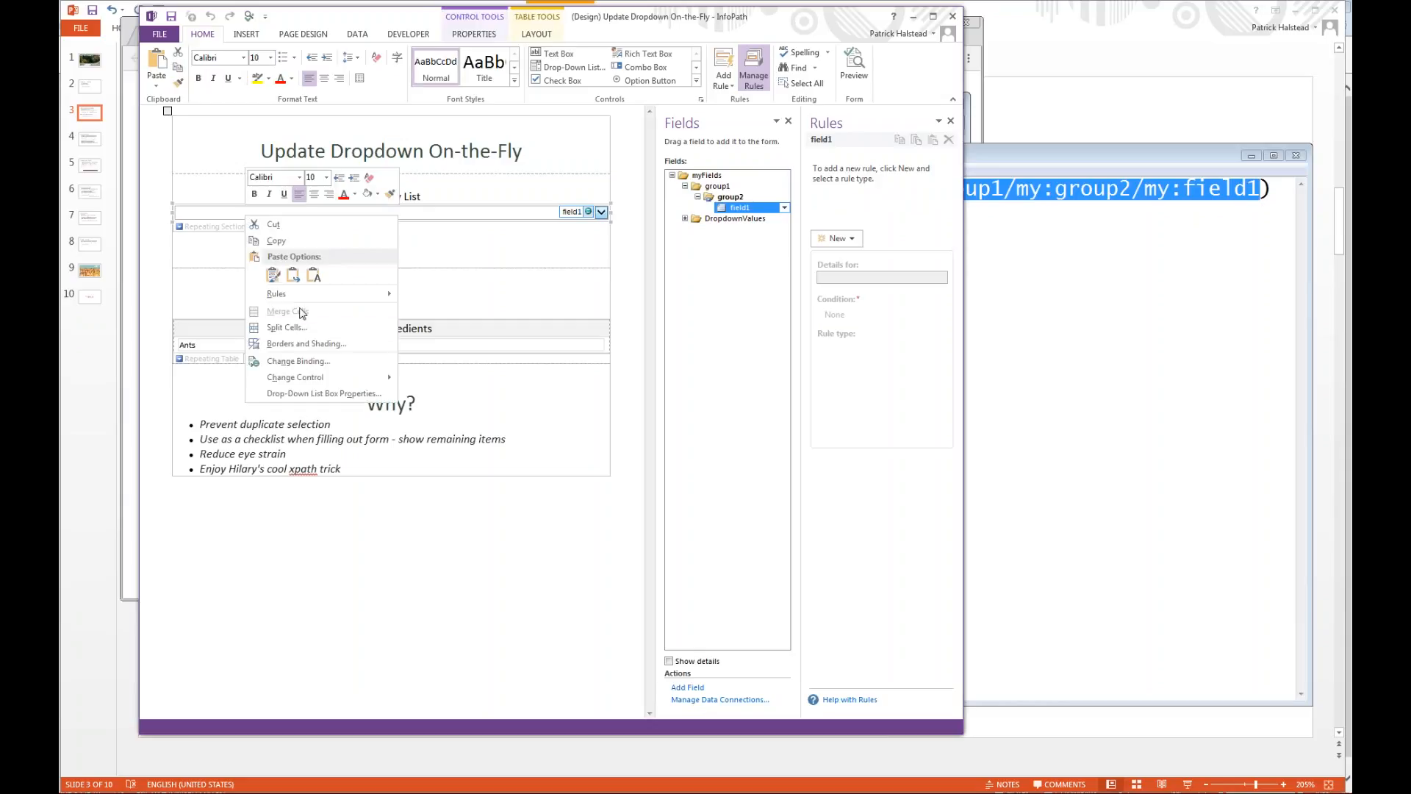
left_click(306, 393)
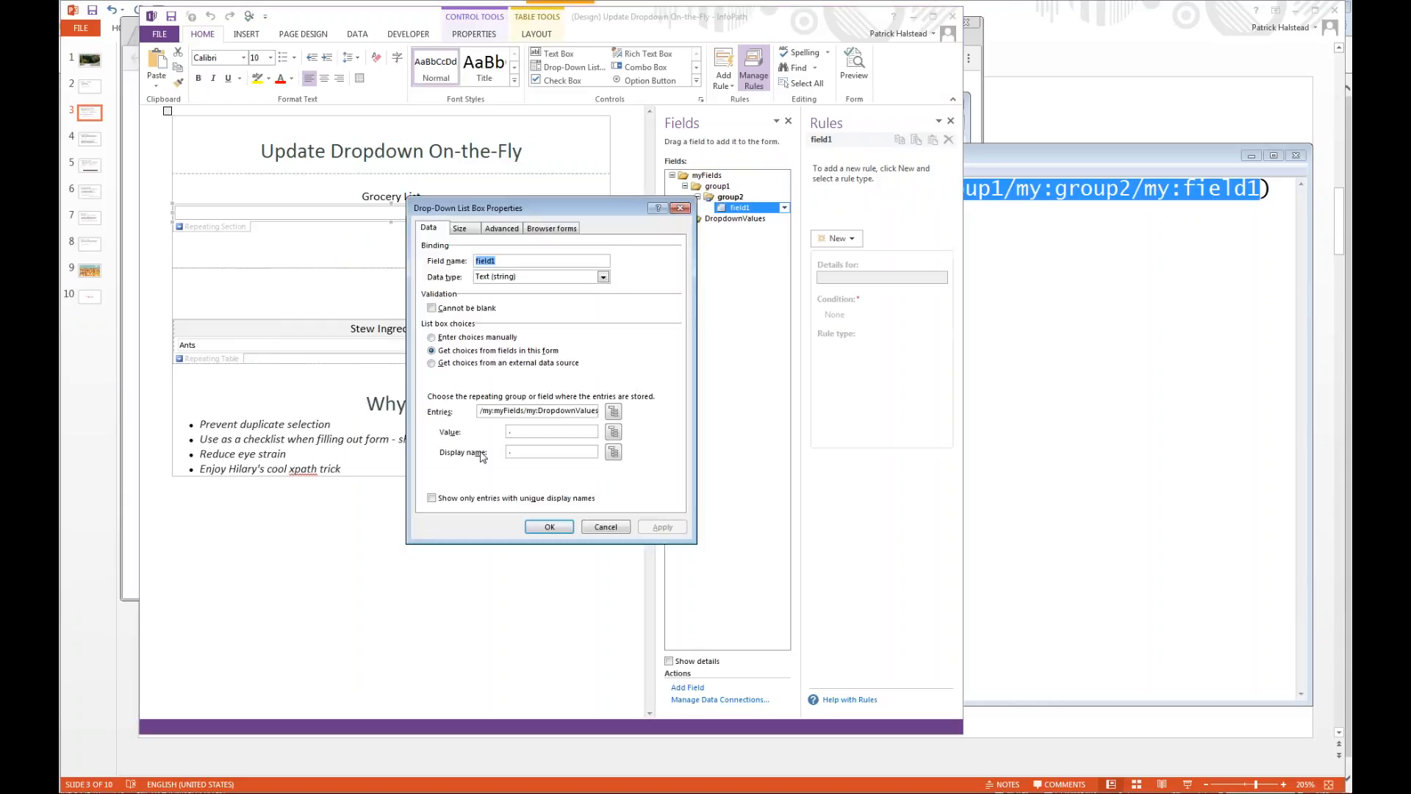
left_click(619, 416)
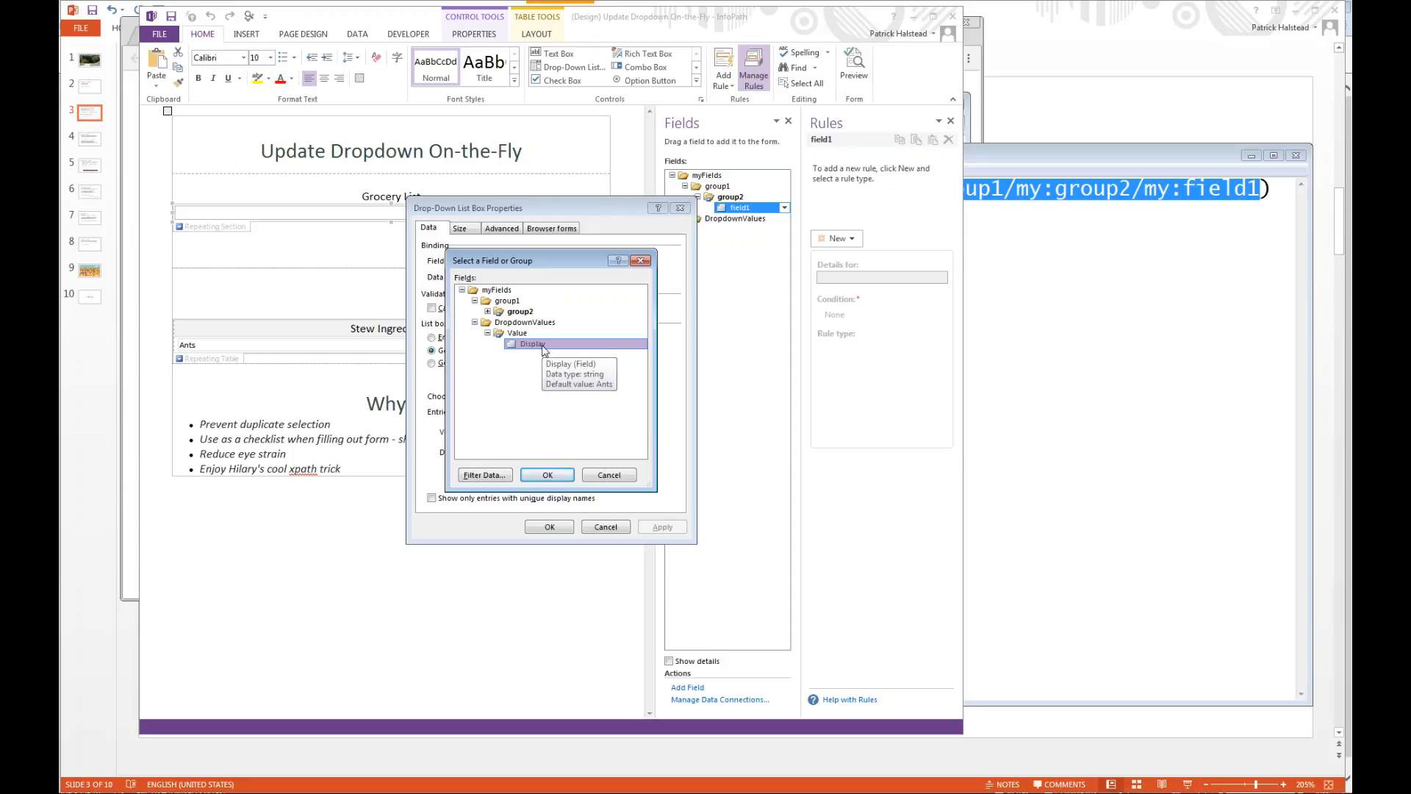
left_click(494, 477)
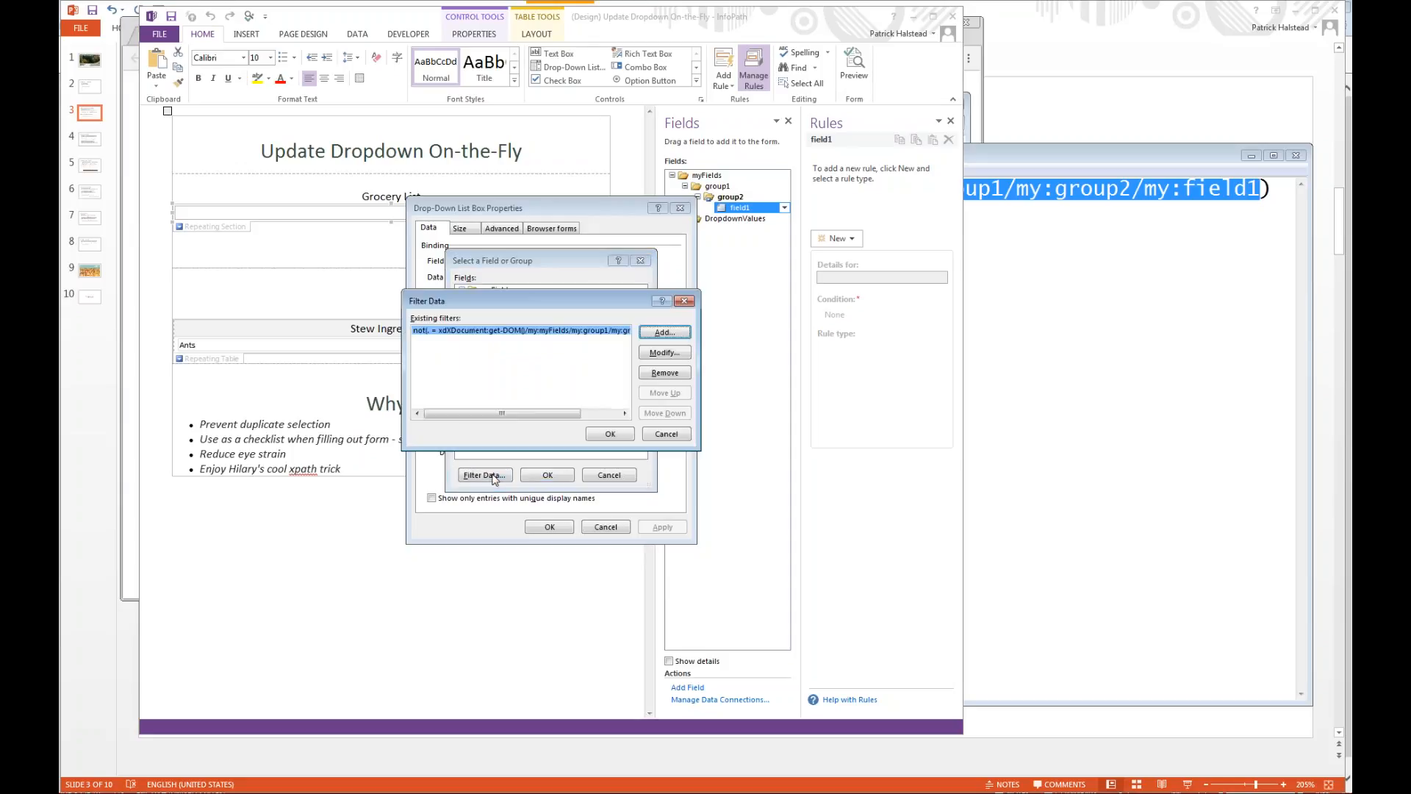
left_click(661, 354)
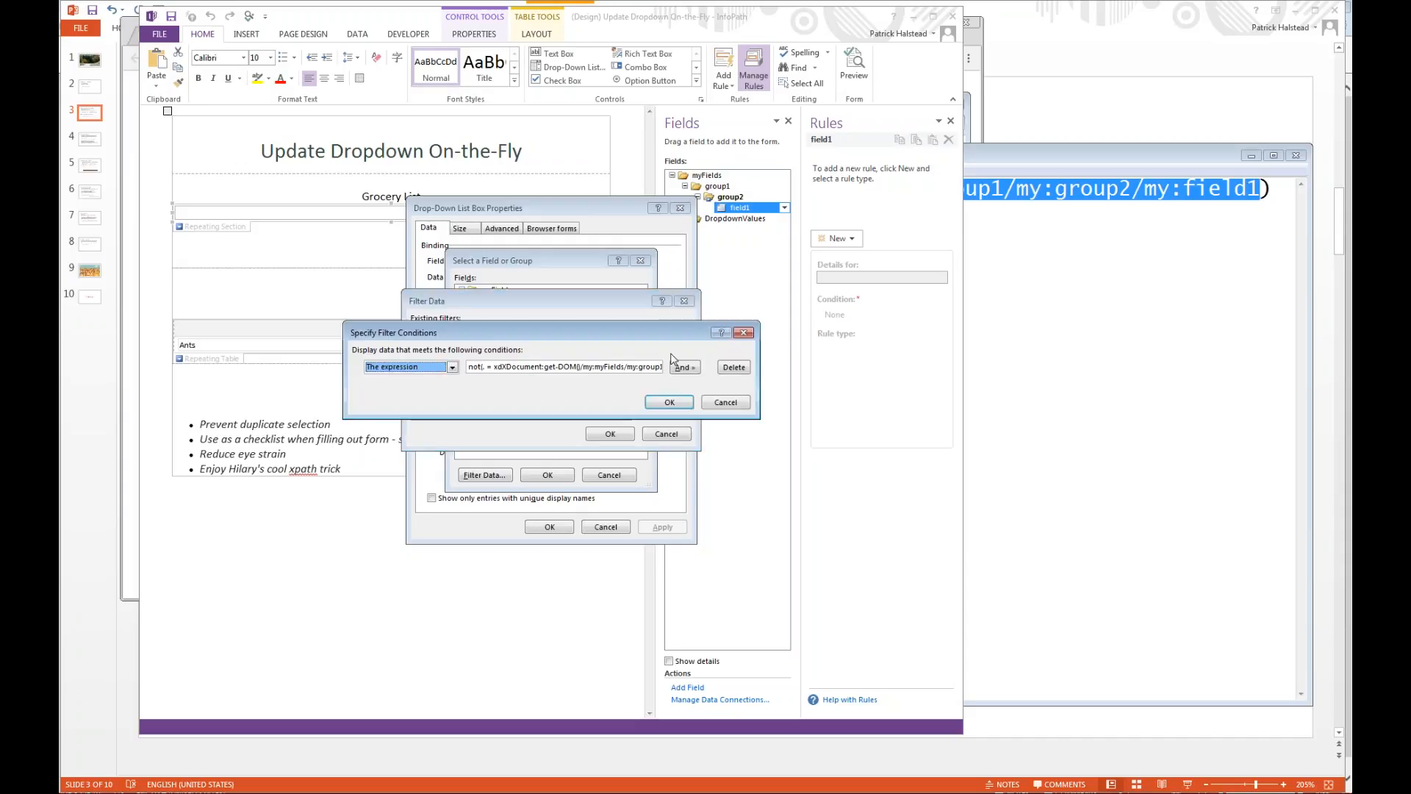
Examine the filter condition's The expression option and its expression text, and cancel out of all the dialogs.
left_click(452, 367)
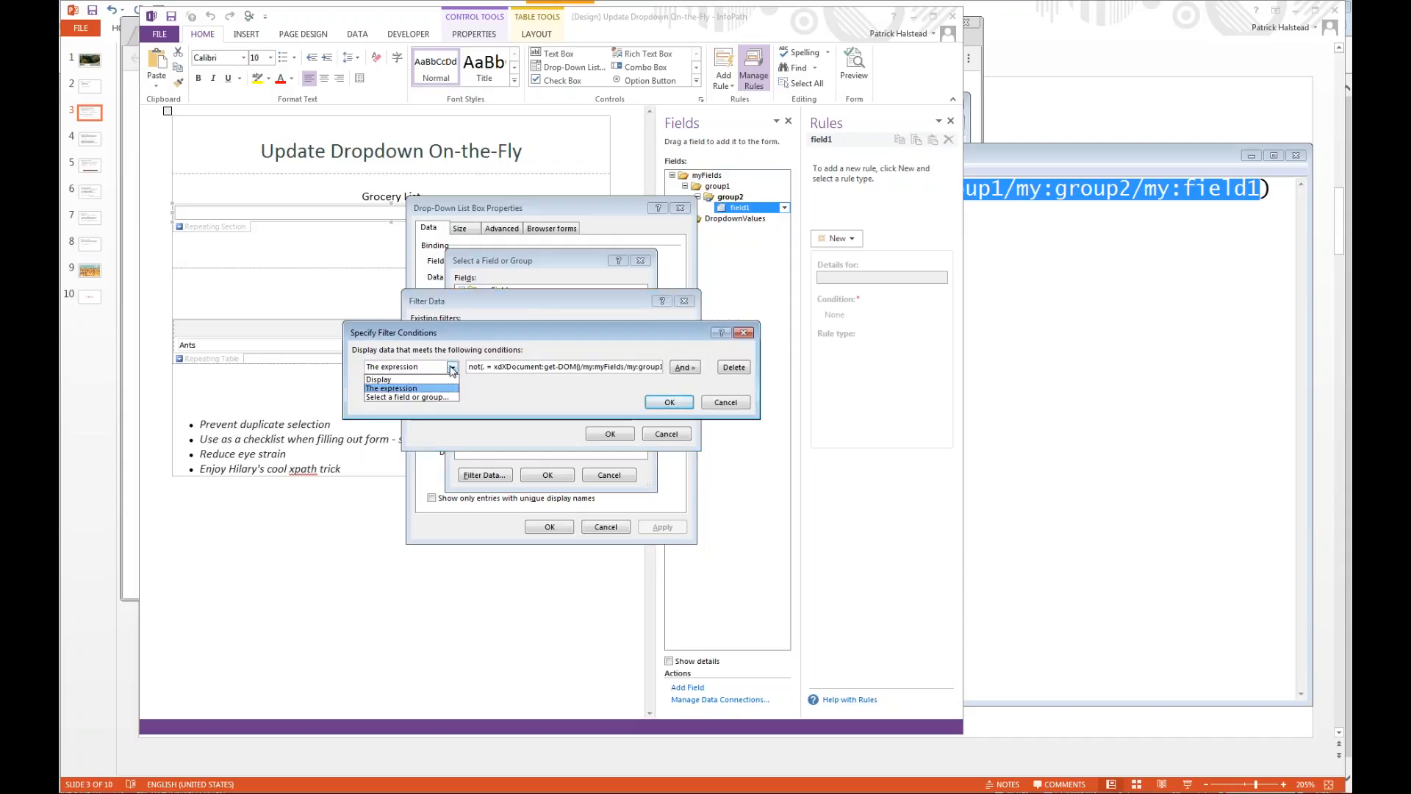
left_click(417, 389)
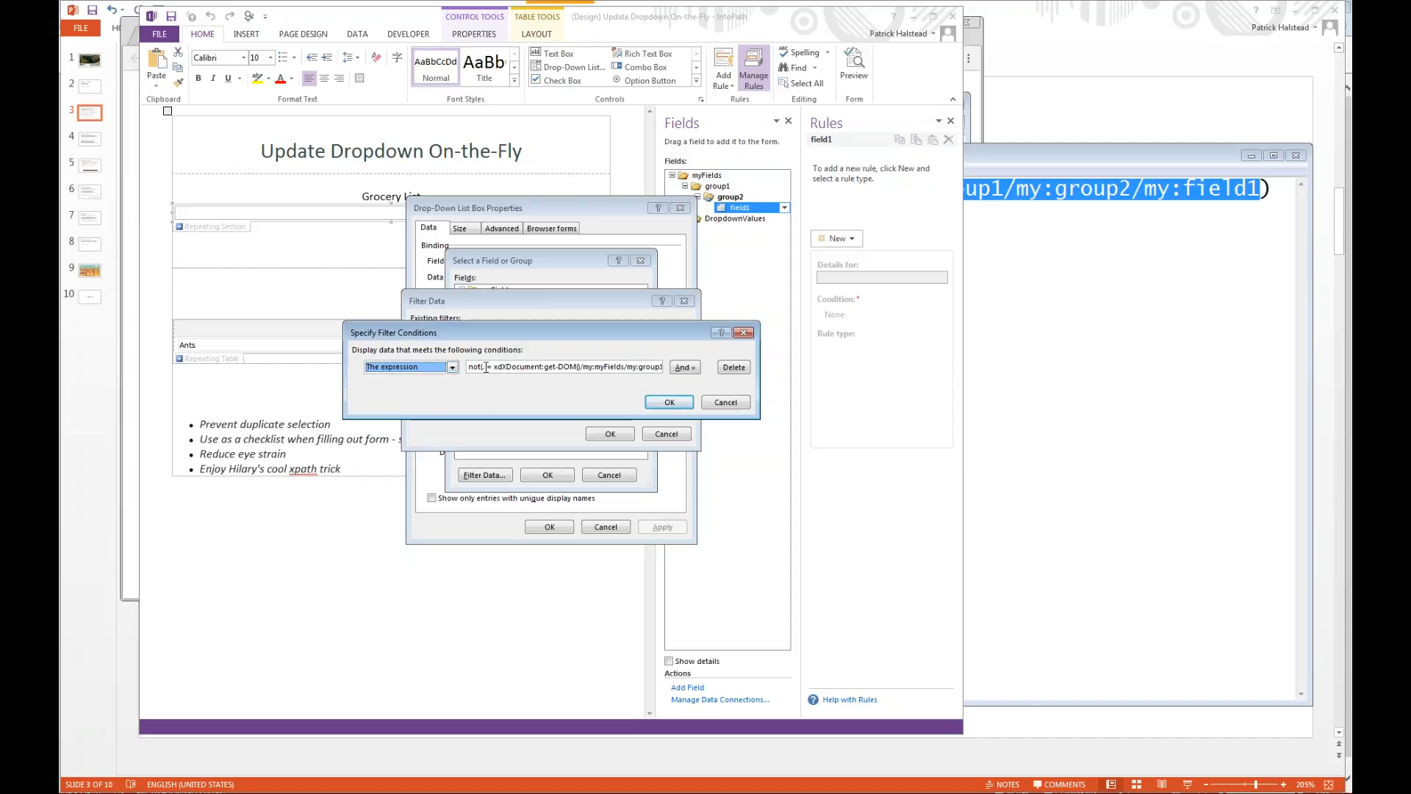
left_click_drag(470, 367, 765, 363)
left_click(659, 369)
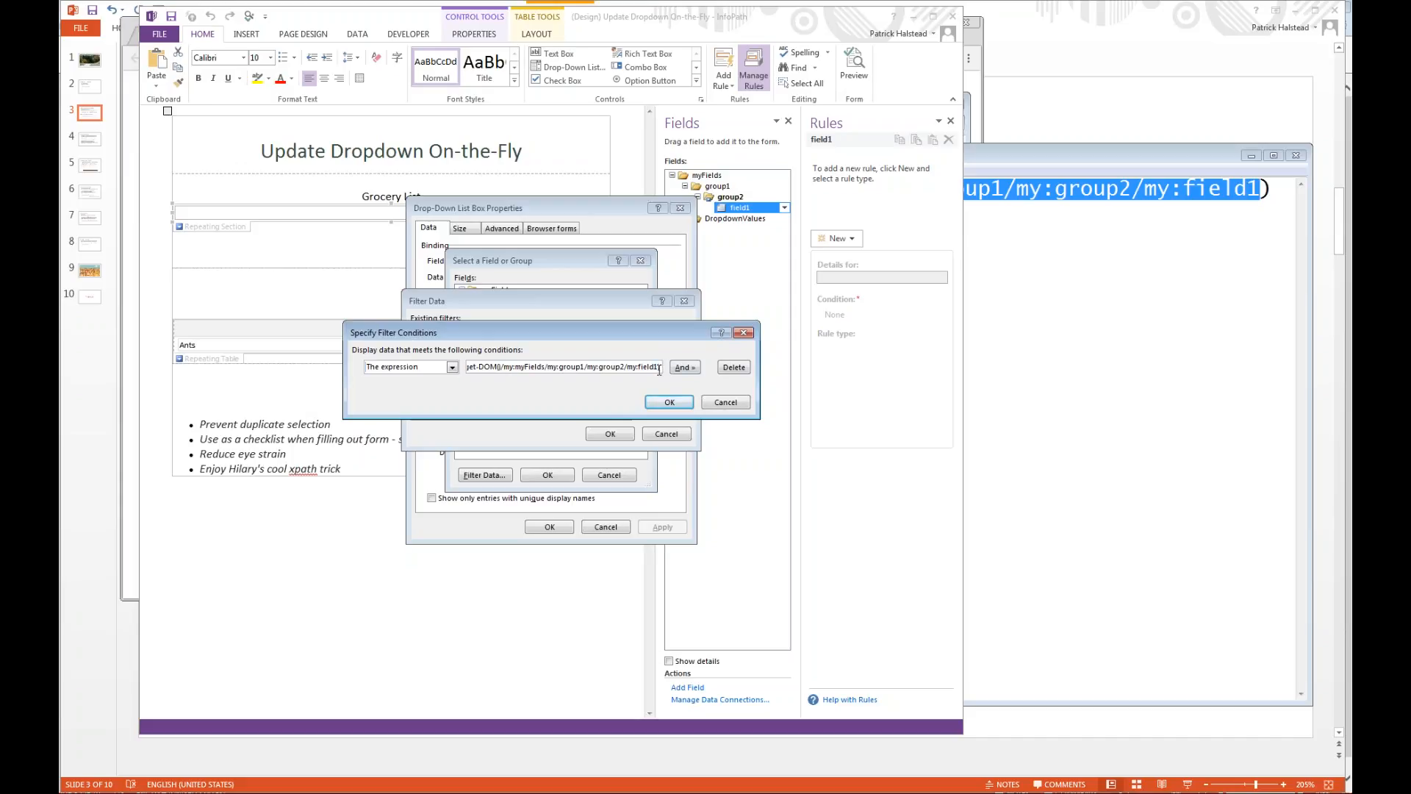
key("shift+Left")
key("shift+Left")
key("shift+Left")
left_click(725, 402)
left_click(669, 434)
left_click(627, 474)
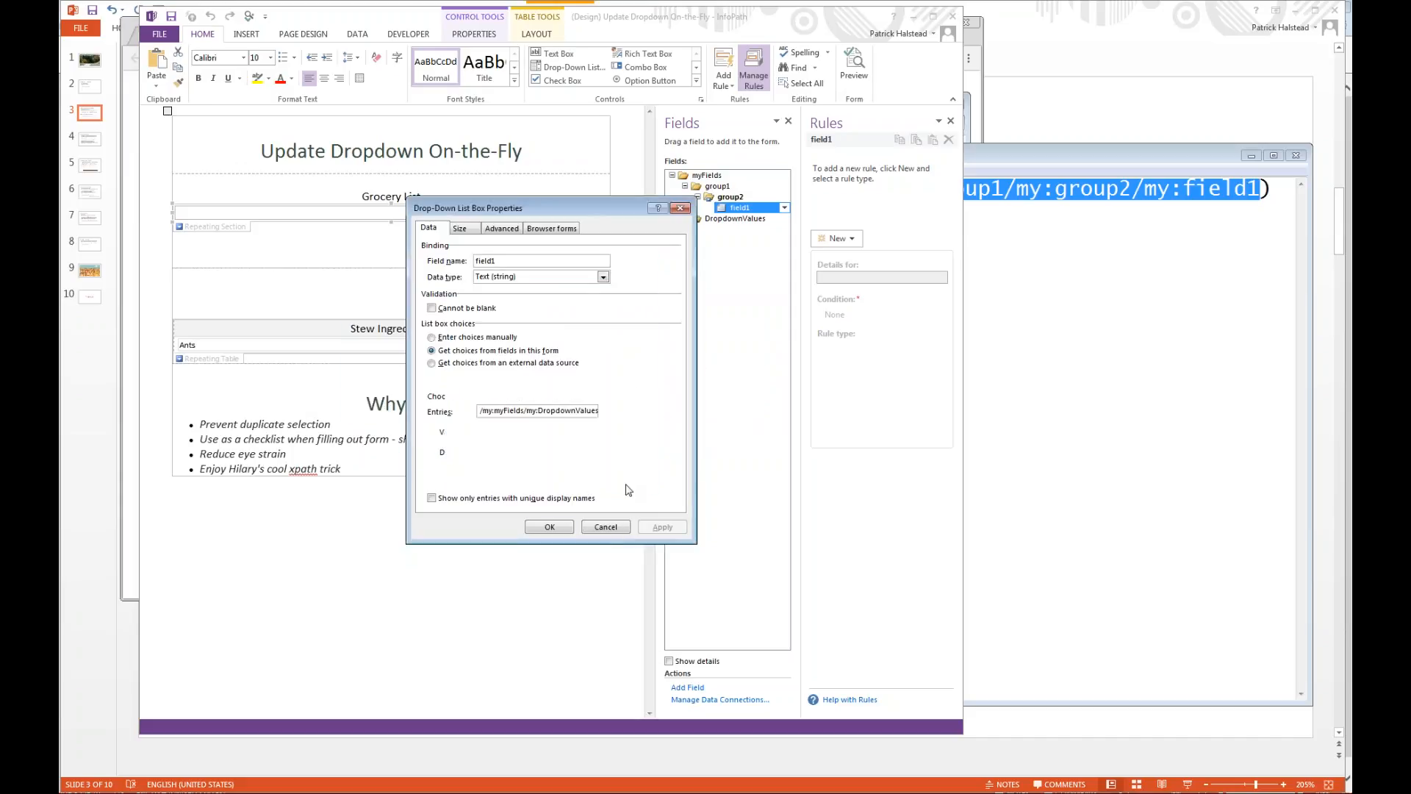
left_click(606, 527)
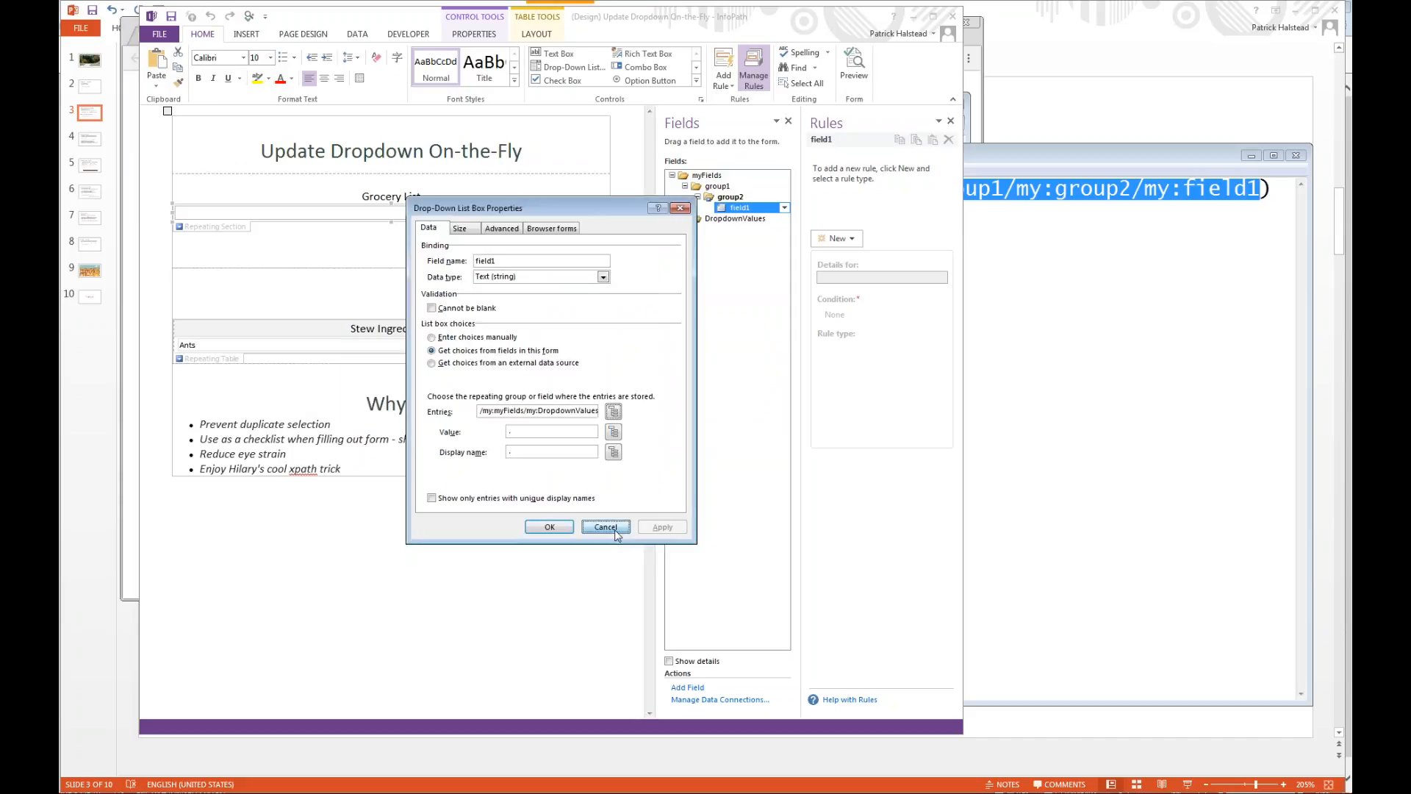
Copy the XPath of field1 into Notepad below the expression, and highlight the expression's xdXDocument:get-DOM() prefix for comparison.
right_click(739, 208)
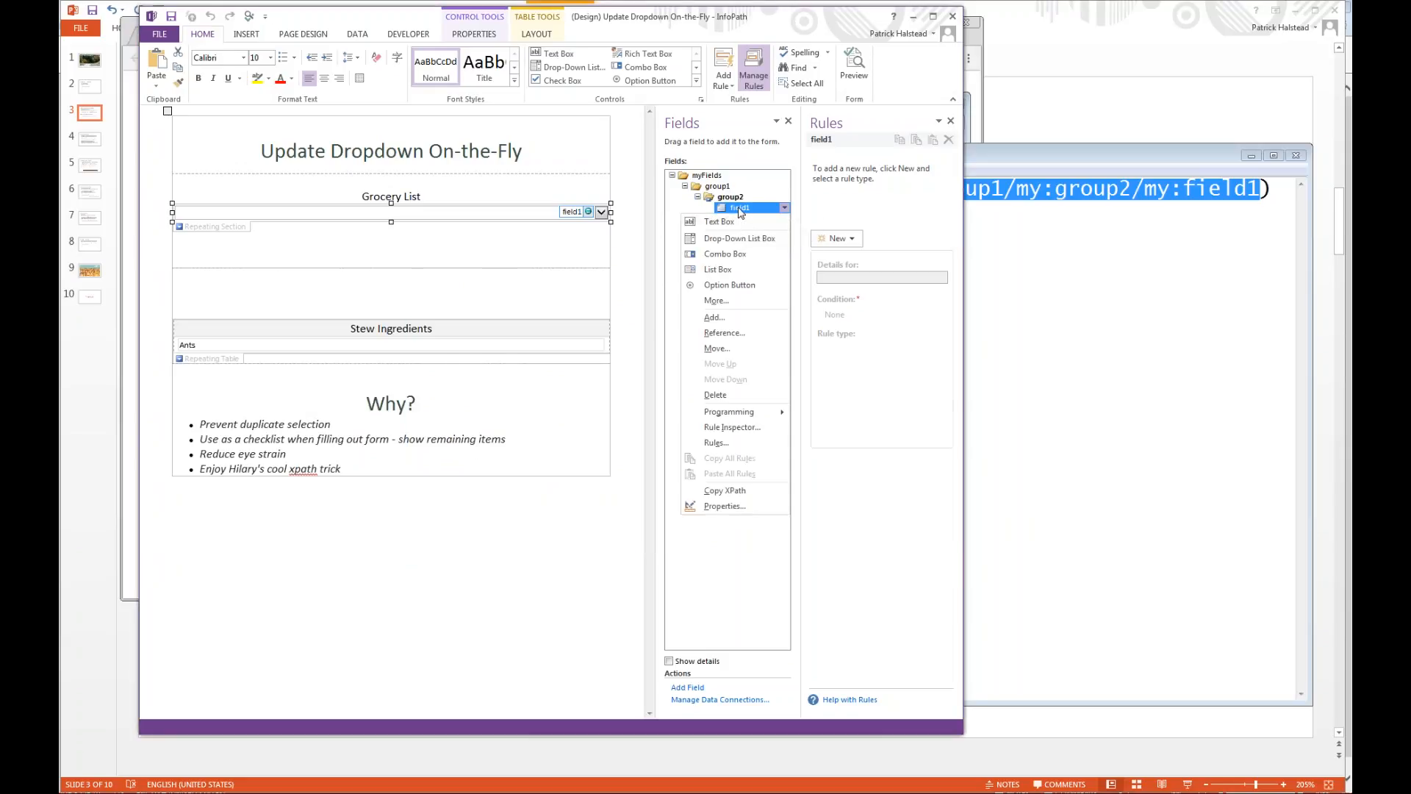
left_click(743, 490)
left_click(1137, 317)
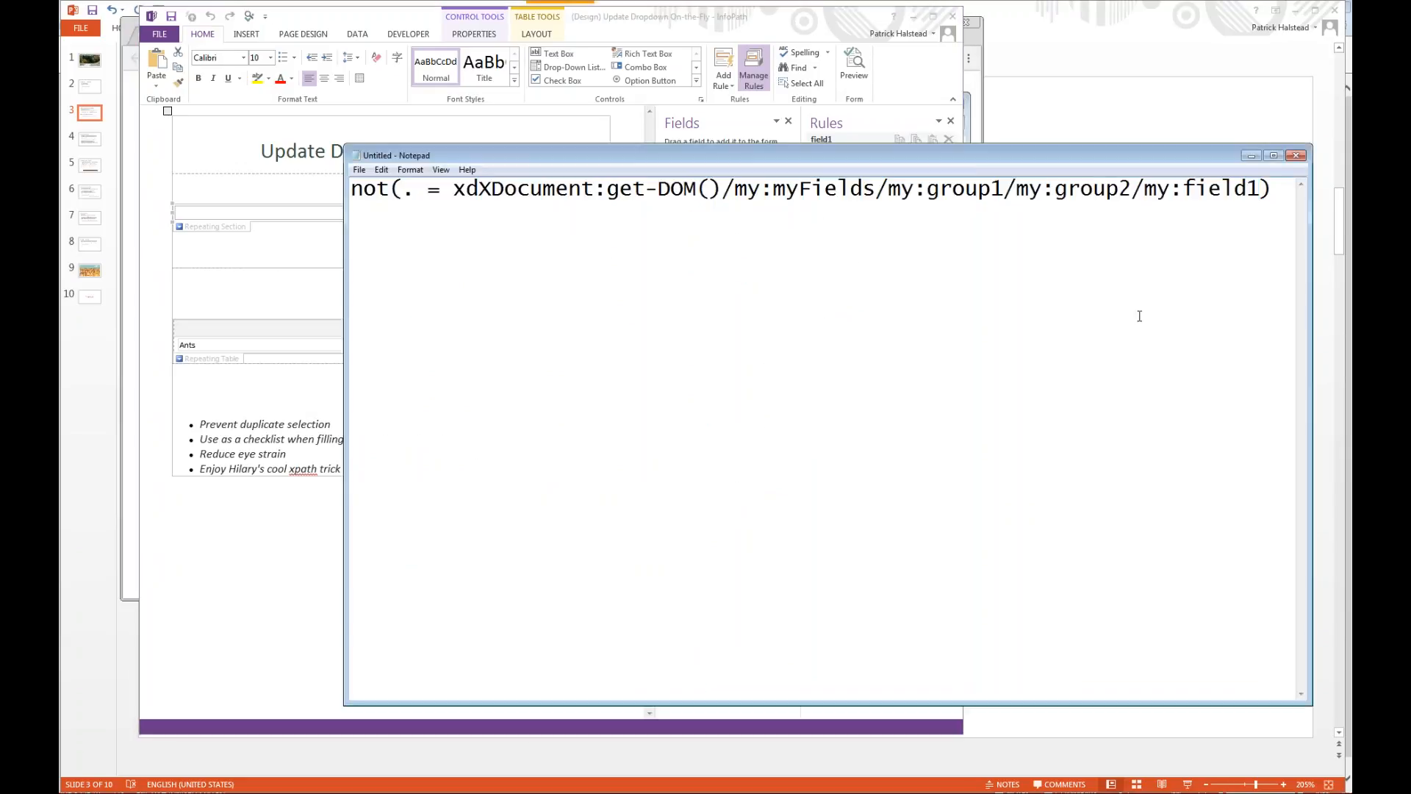
key("ctrl+v")
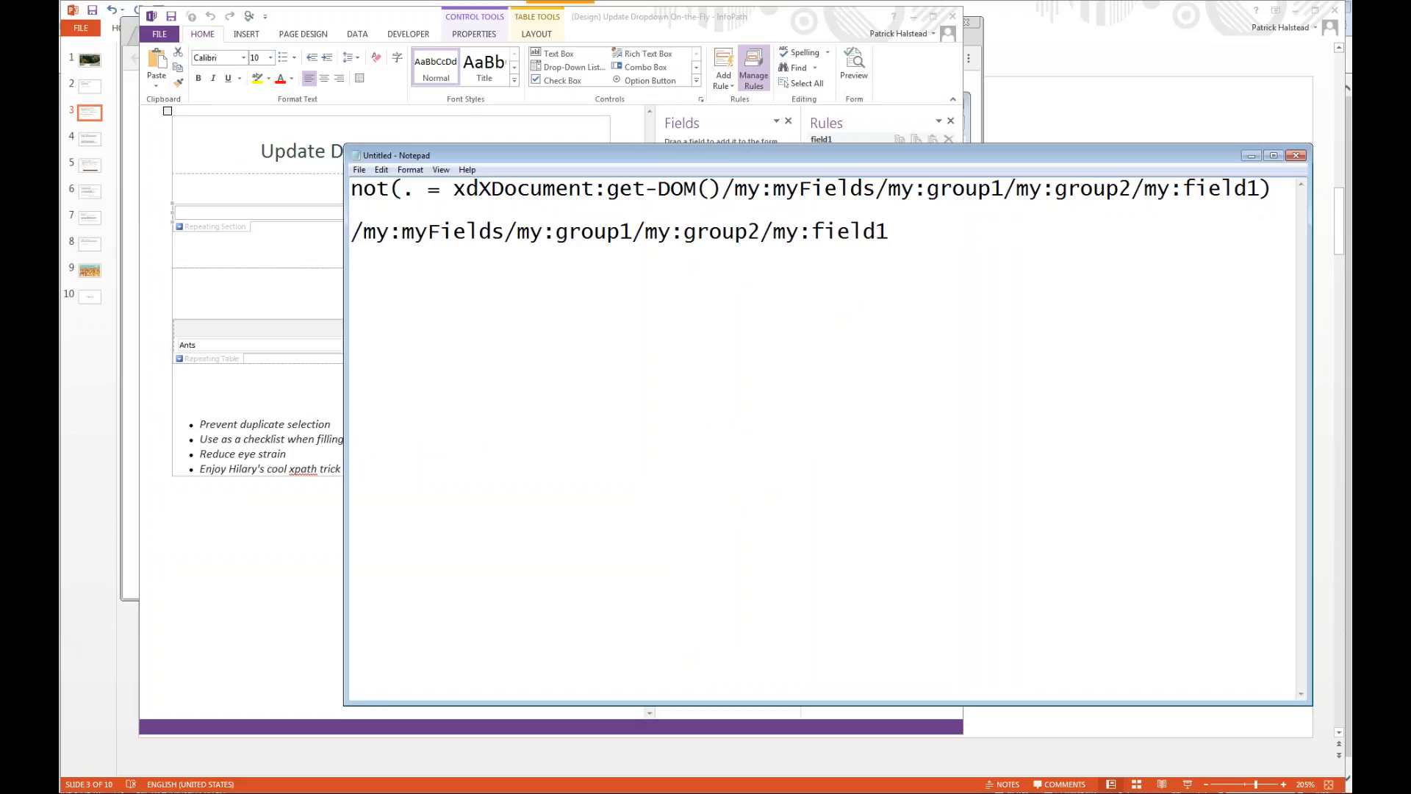
key("shift+Home")
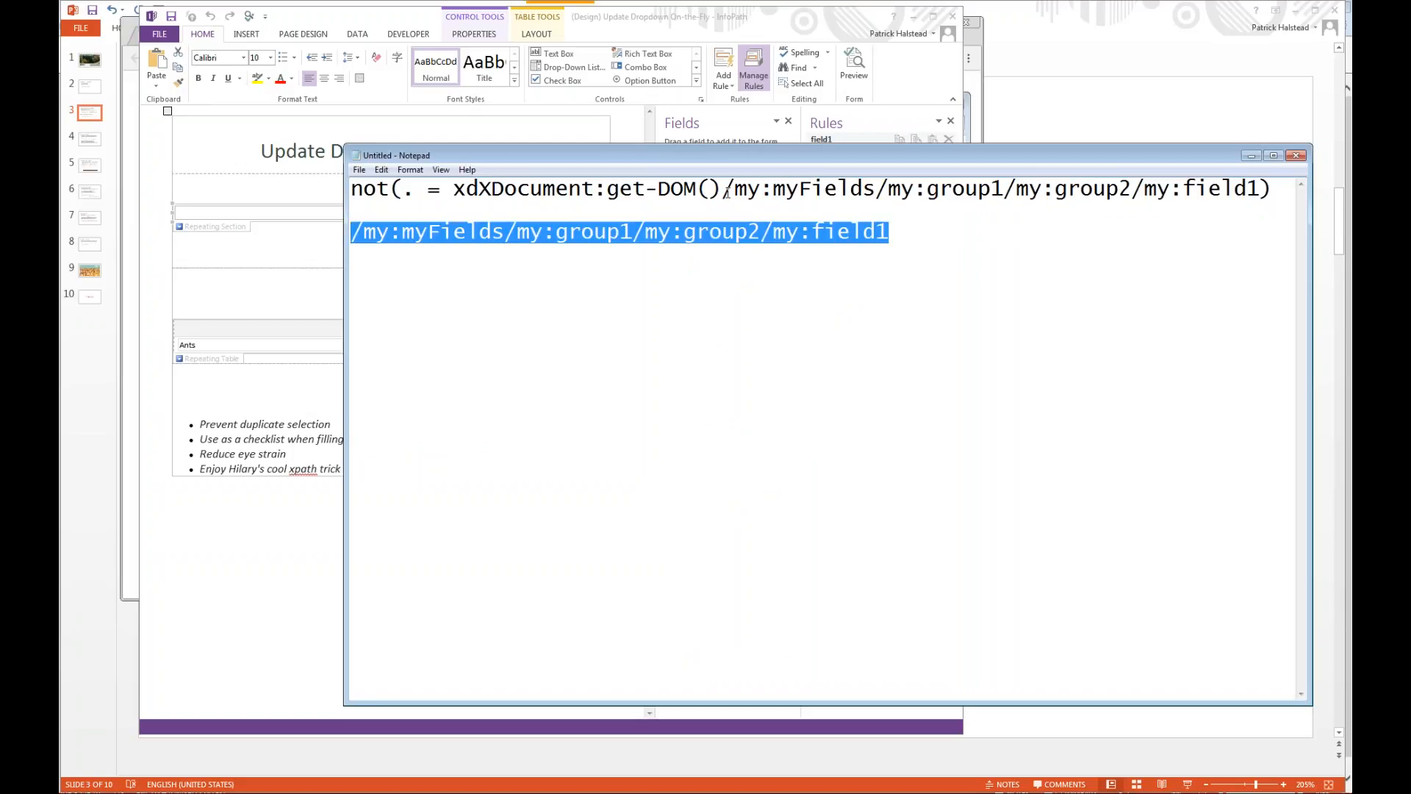
left_click_drag(727, 191, 456, 191)
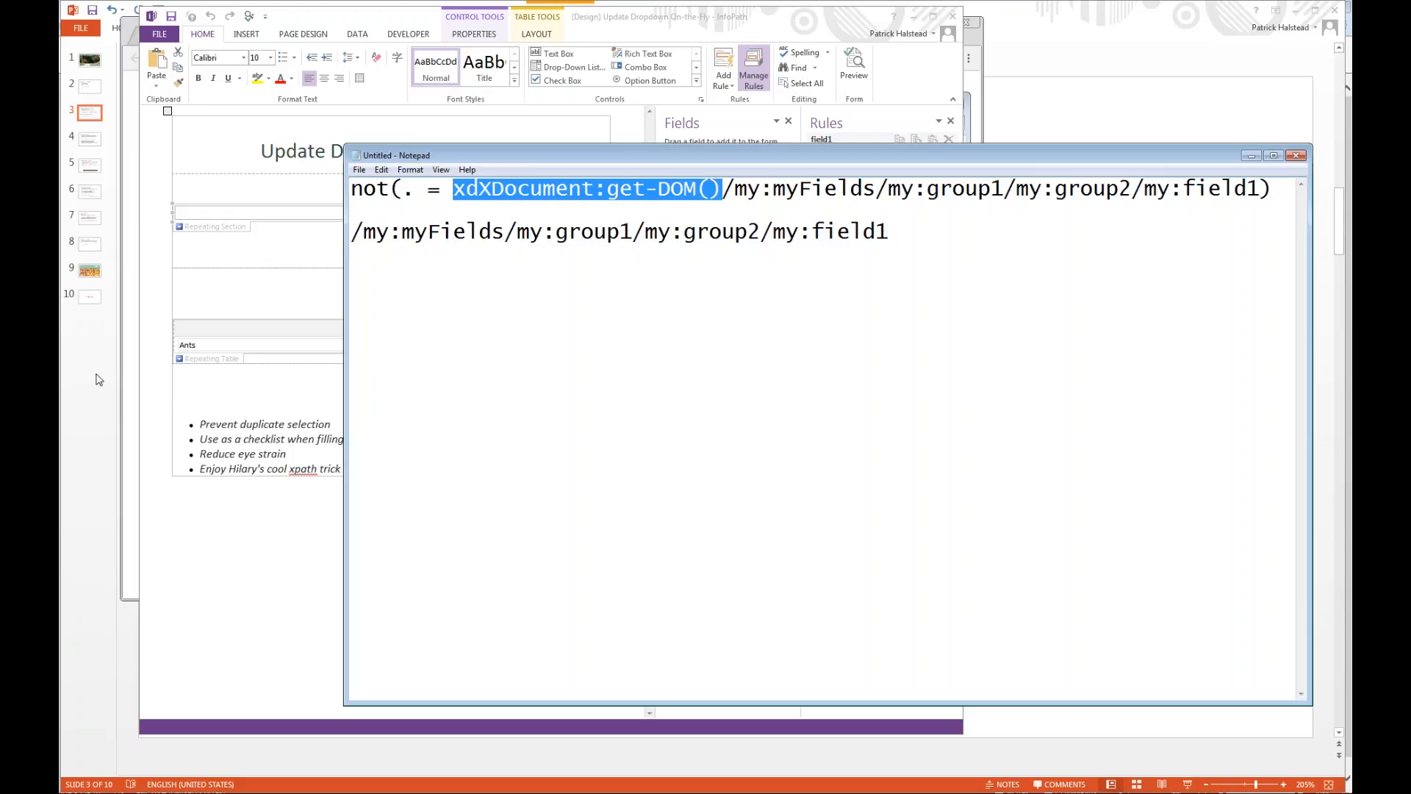
Switch to the PowerPoint slide of form patterns and highlight the "Add and Delete Rows – less clicks" bullet.
left_click(78, 405)
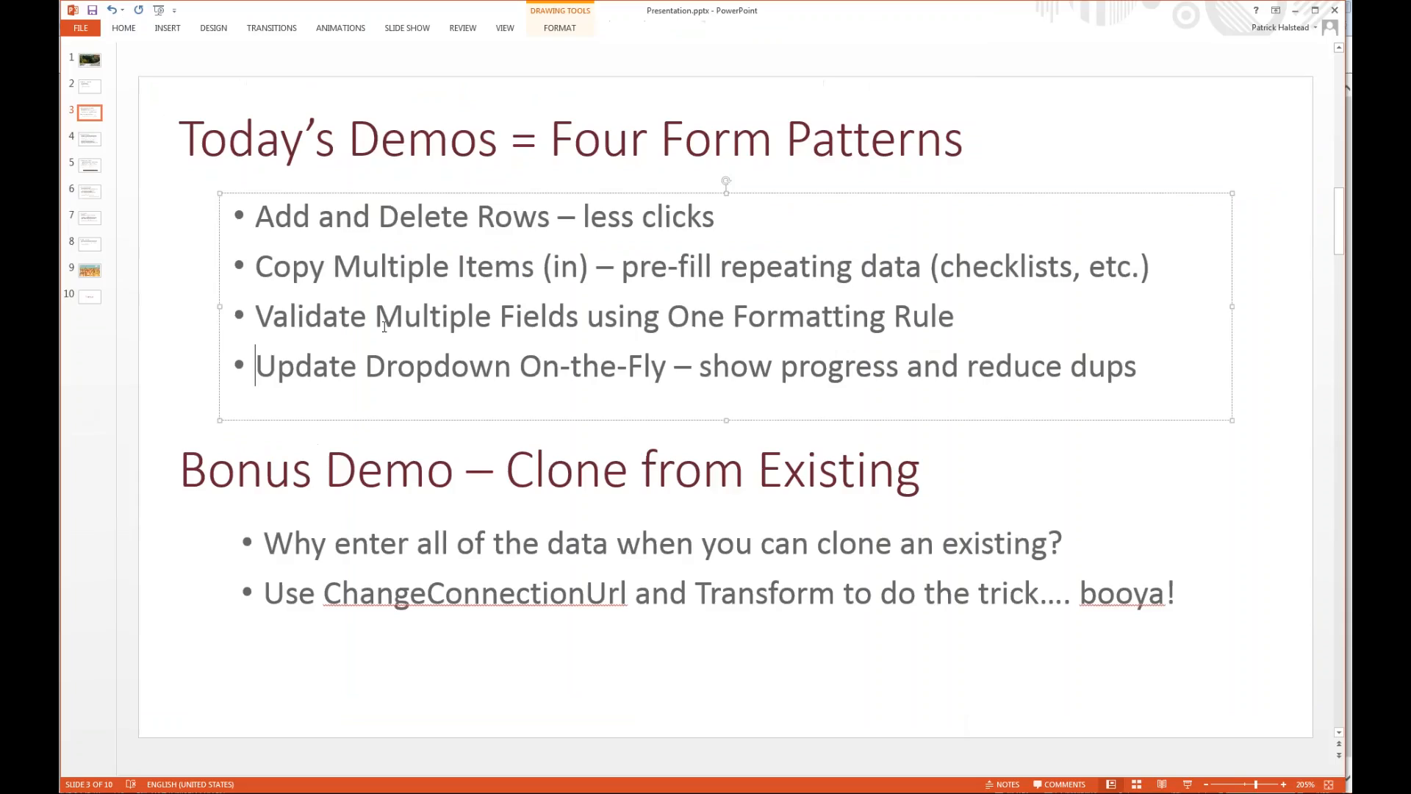
left_click(326, 224)
key("Home")
key("shift+End")
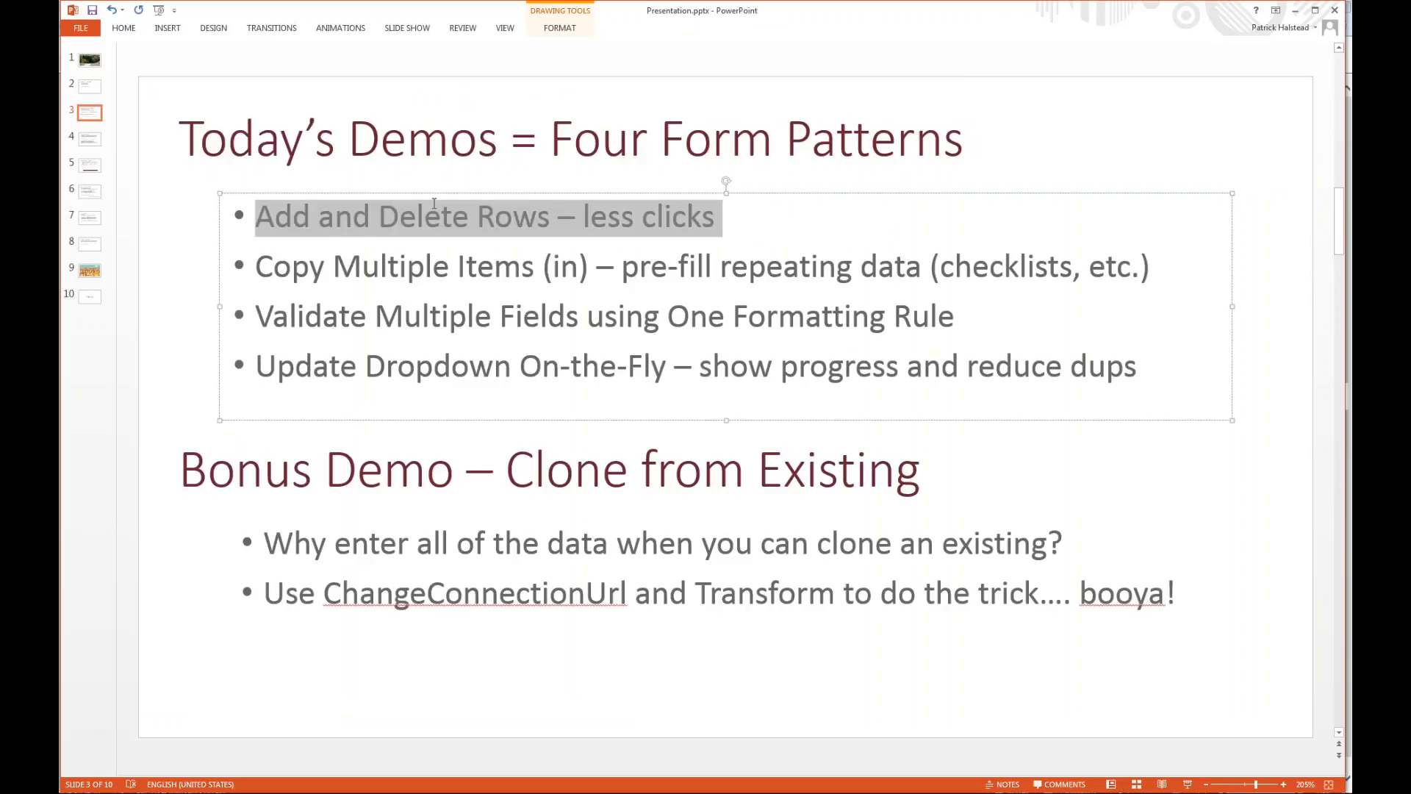
Switch to the browser, close the Update Dropdown form, and open the 20161020 - Add Del Rows form.
key("alt+Tab")
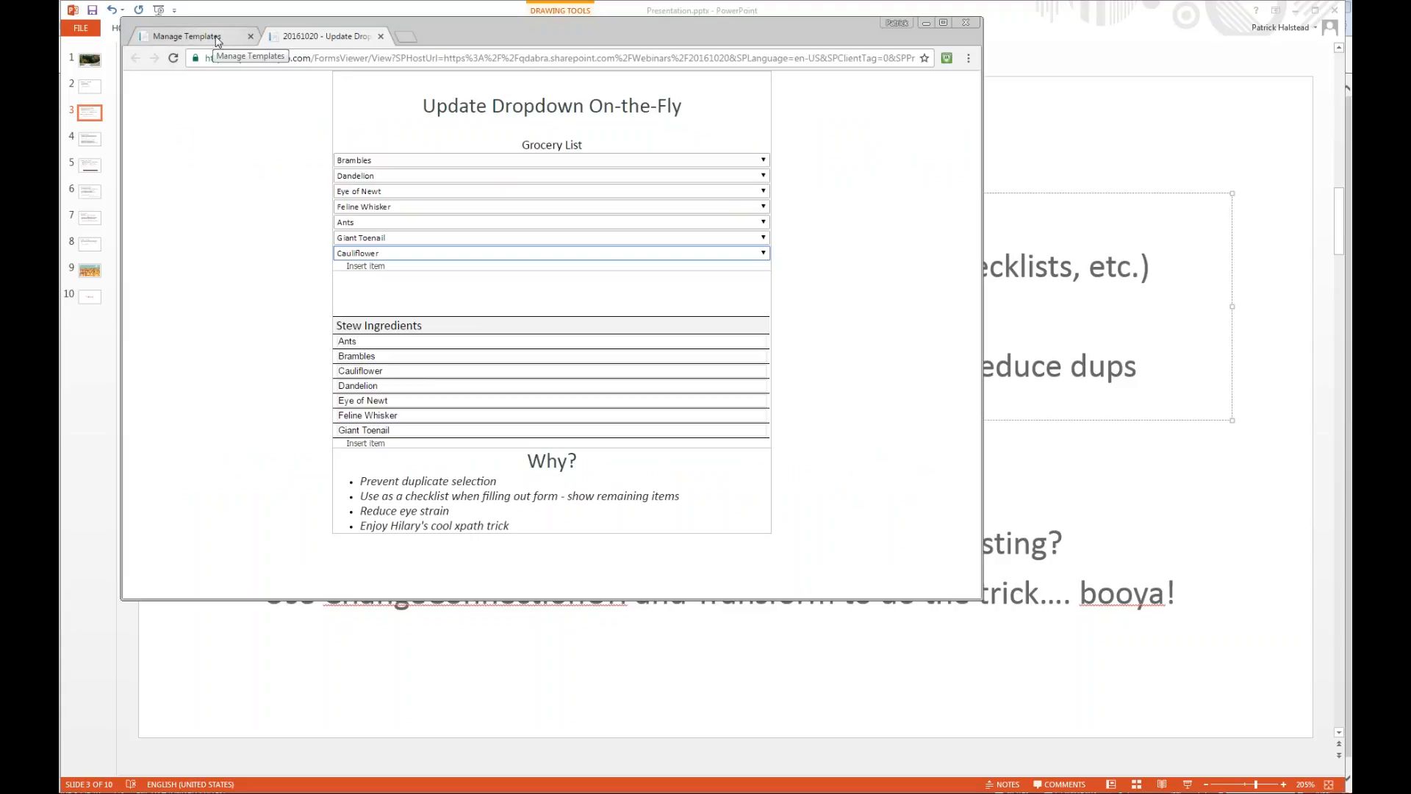
left_click(380, 37)
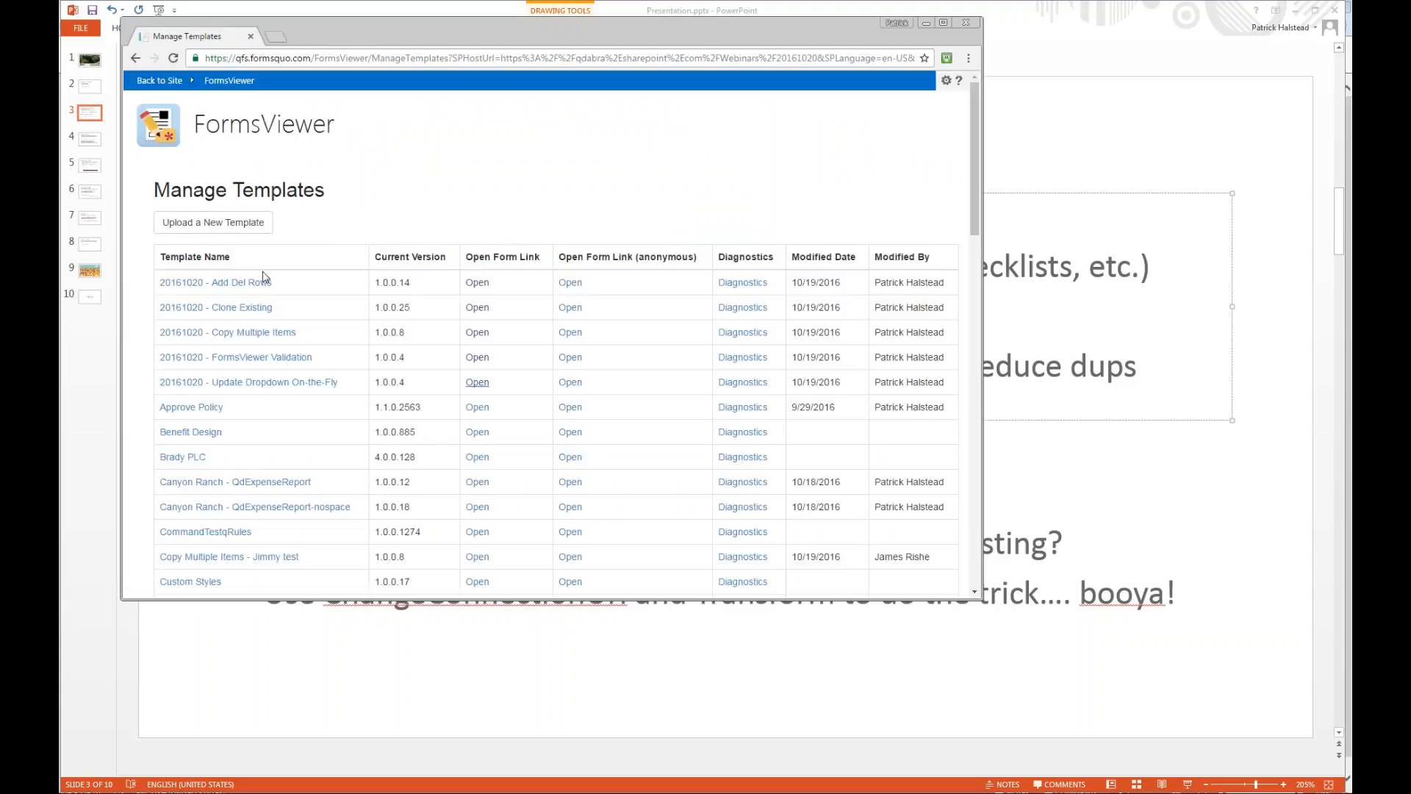
left_click(481, 283)
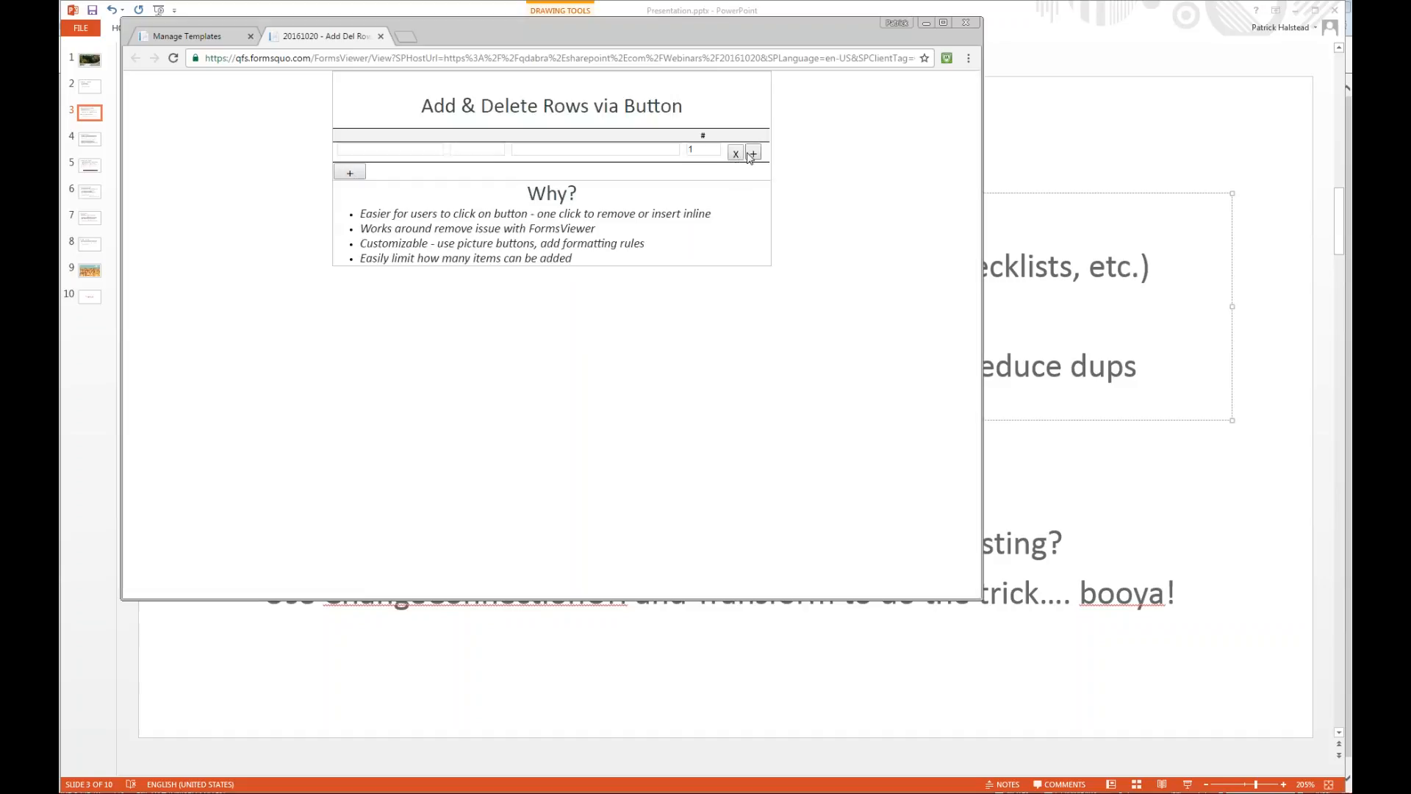
Enter Hello in the first row, and add a second row containing Goodbye.
left_click(422, 150)
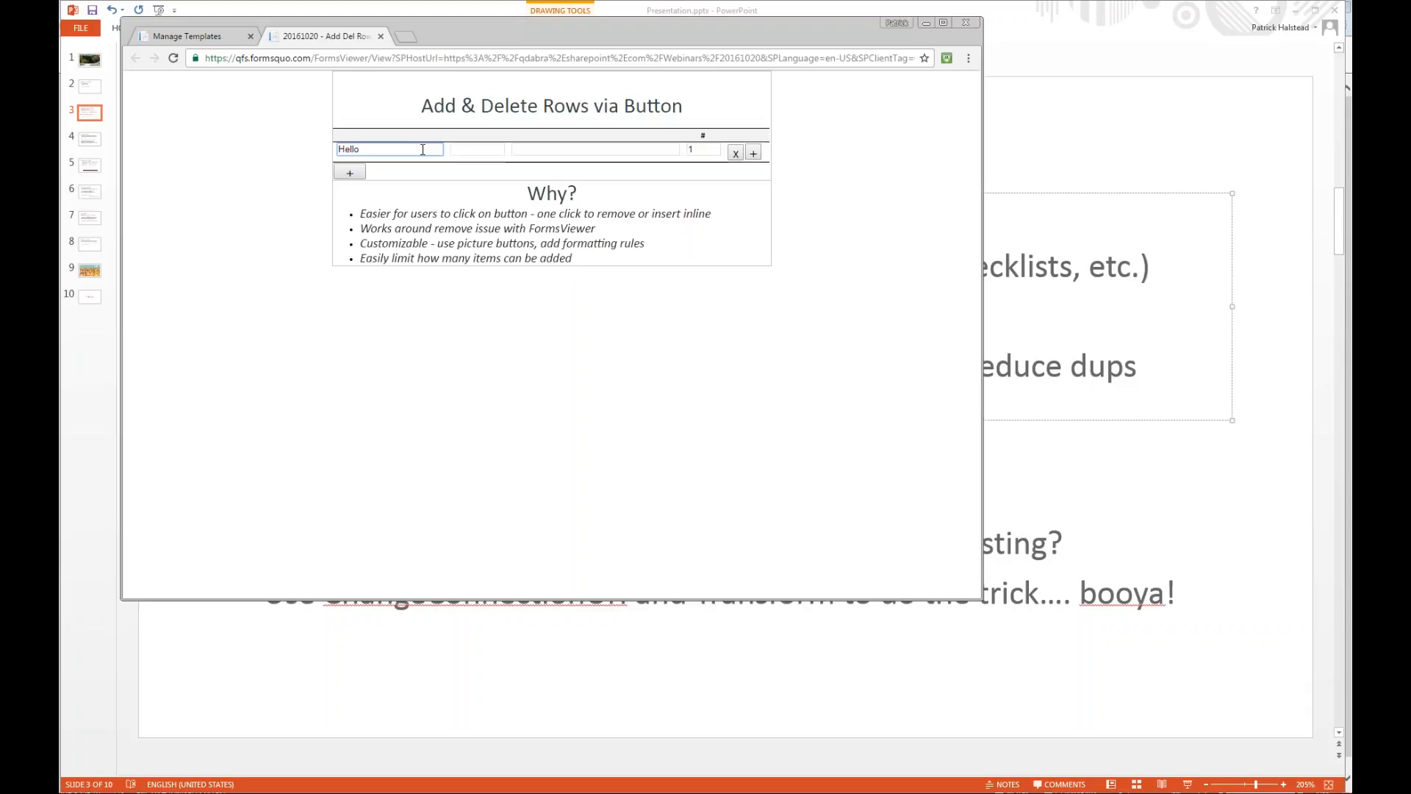
left_click(350, 172)
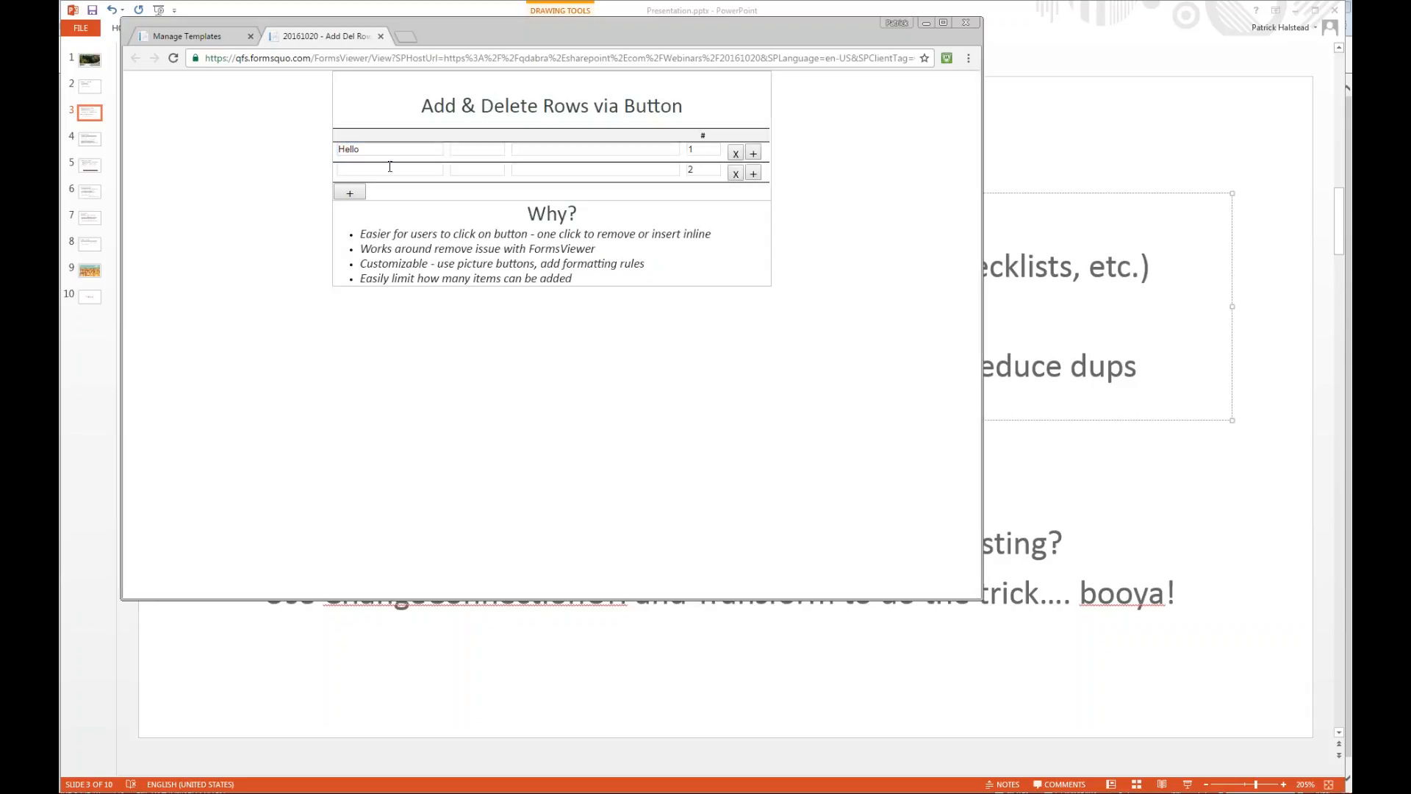
left_click(388, 169)
type("Goodbye")
Add a third row containing Ohayo and a fourth row containing Sayonara.
left_click(358, 196)
left_click(367, 191)
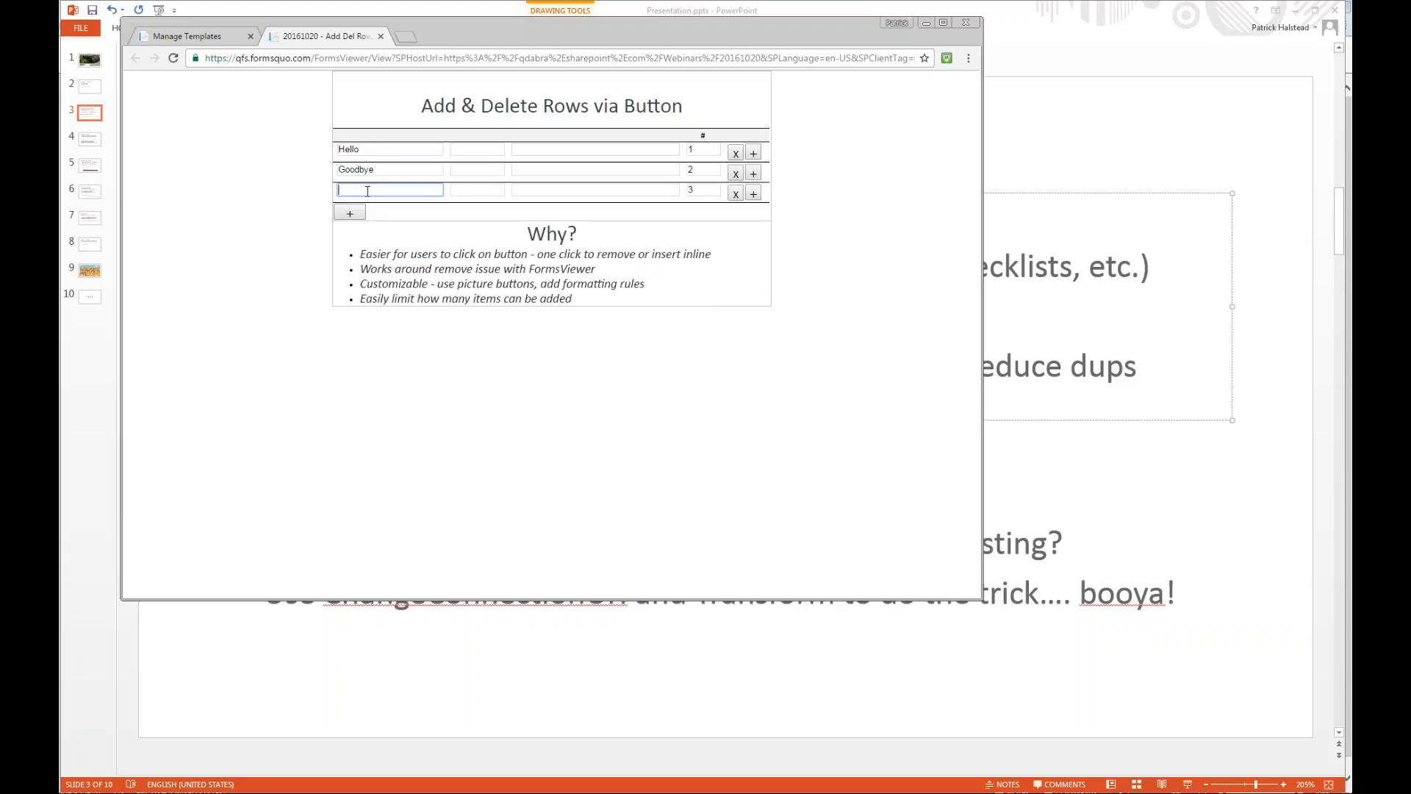
type("Ohayo")
left_click(349, 211)
left_click(353, 209)
type("Sayonara")
key("Tab")
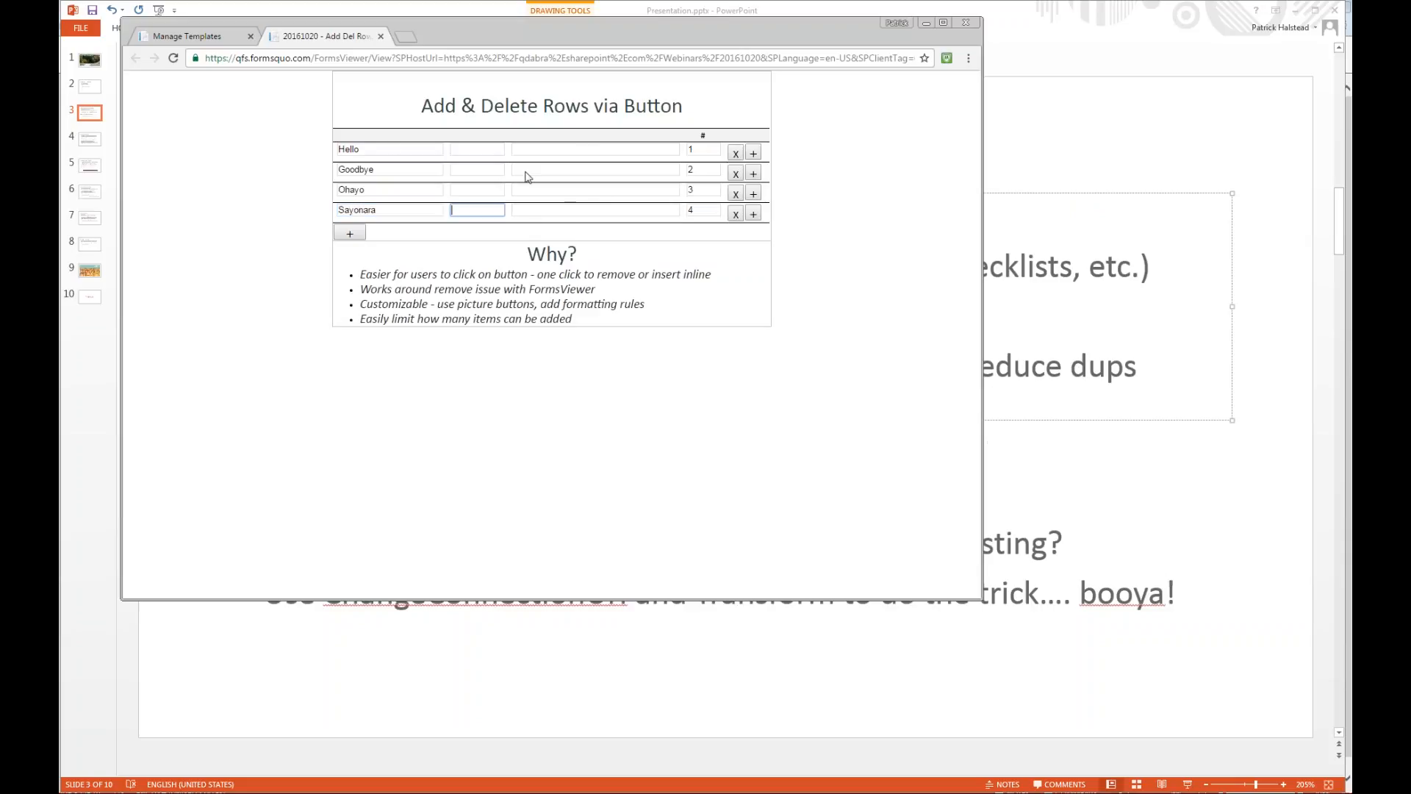
Fill the Hello row's second field with 121 and its third field with asdasd.
left_click(493, 147)
type("121")
left_click(542, 149)
type("asdasd")
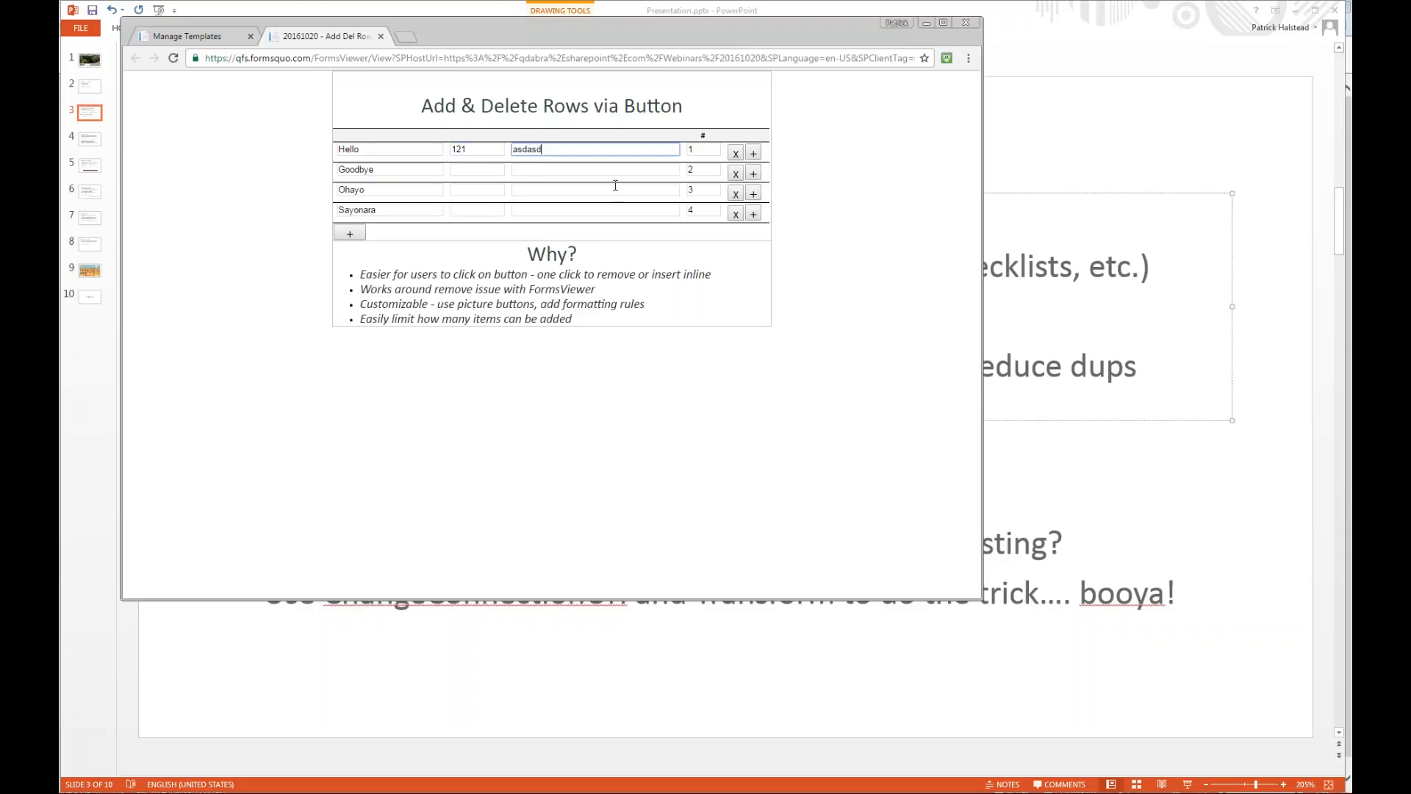
Add a fifth row to the table and enter Hasta in its first field.
left_click(354, 236)
left_click(386, 231)
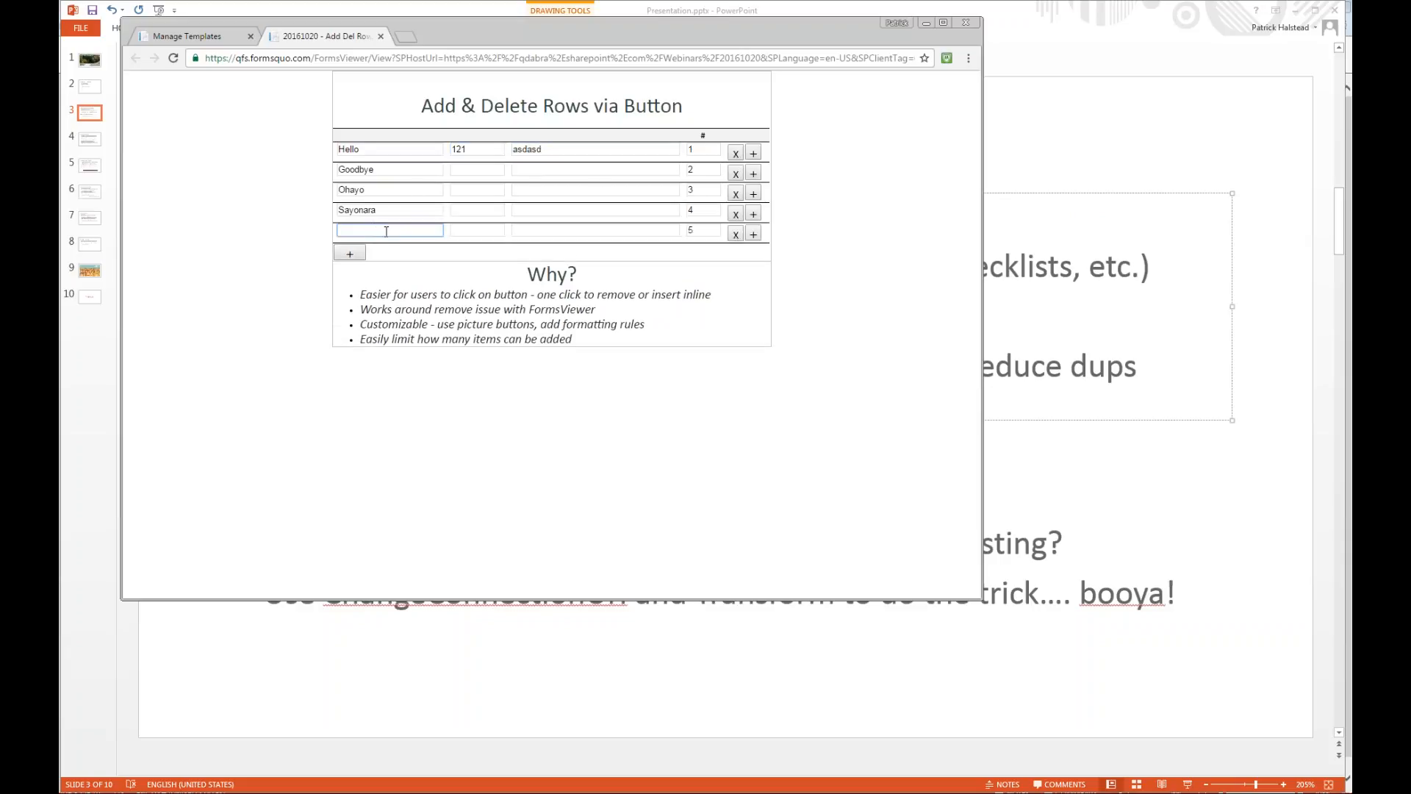
type("Hasta")
key("Tab")
Delete the Goodbye row and insert a blank row directly below the Hello row.
left_click(579, 147)
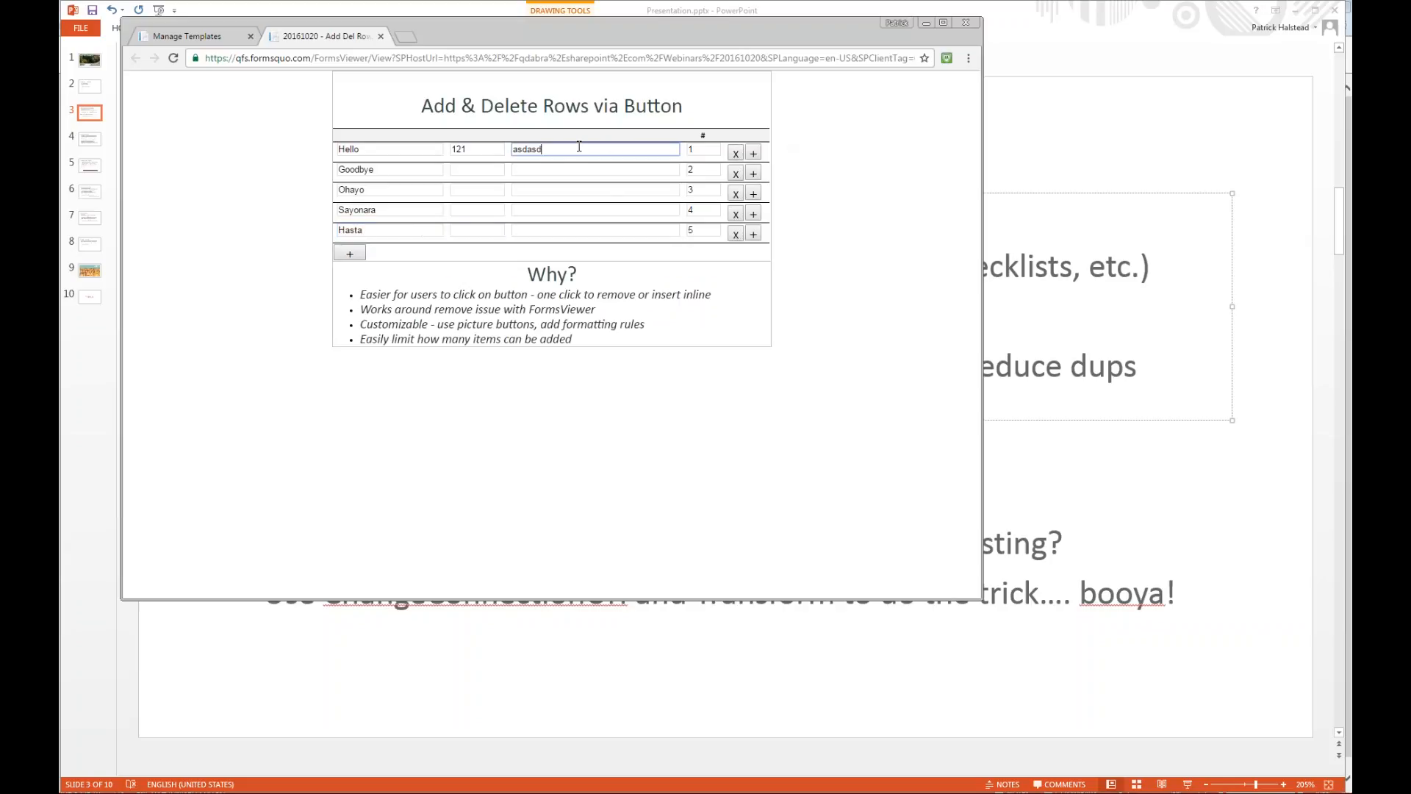
left_click(738, 175)
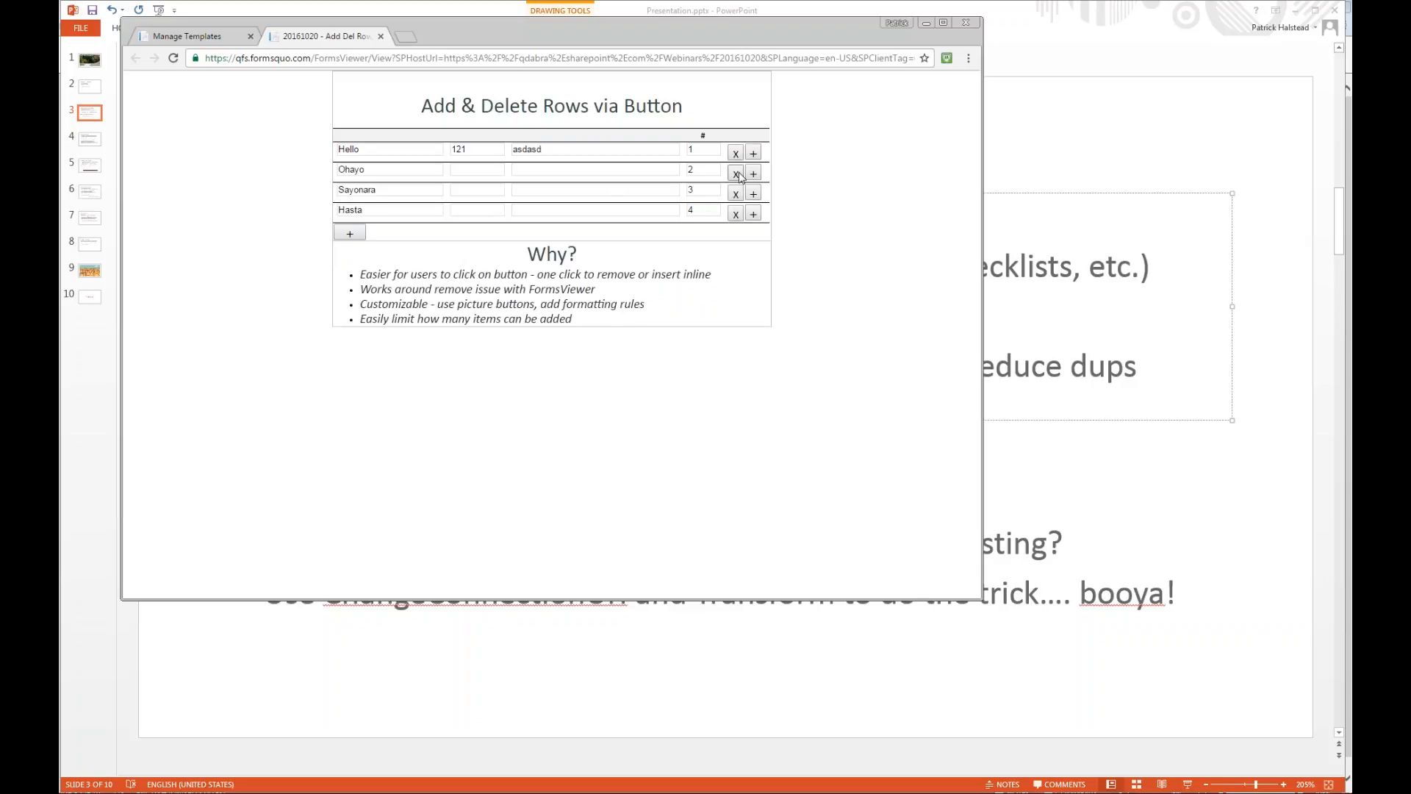
left_click(759, 155)
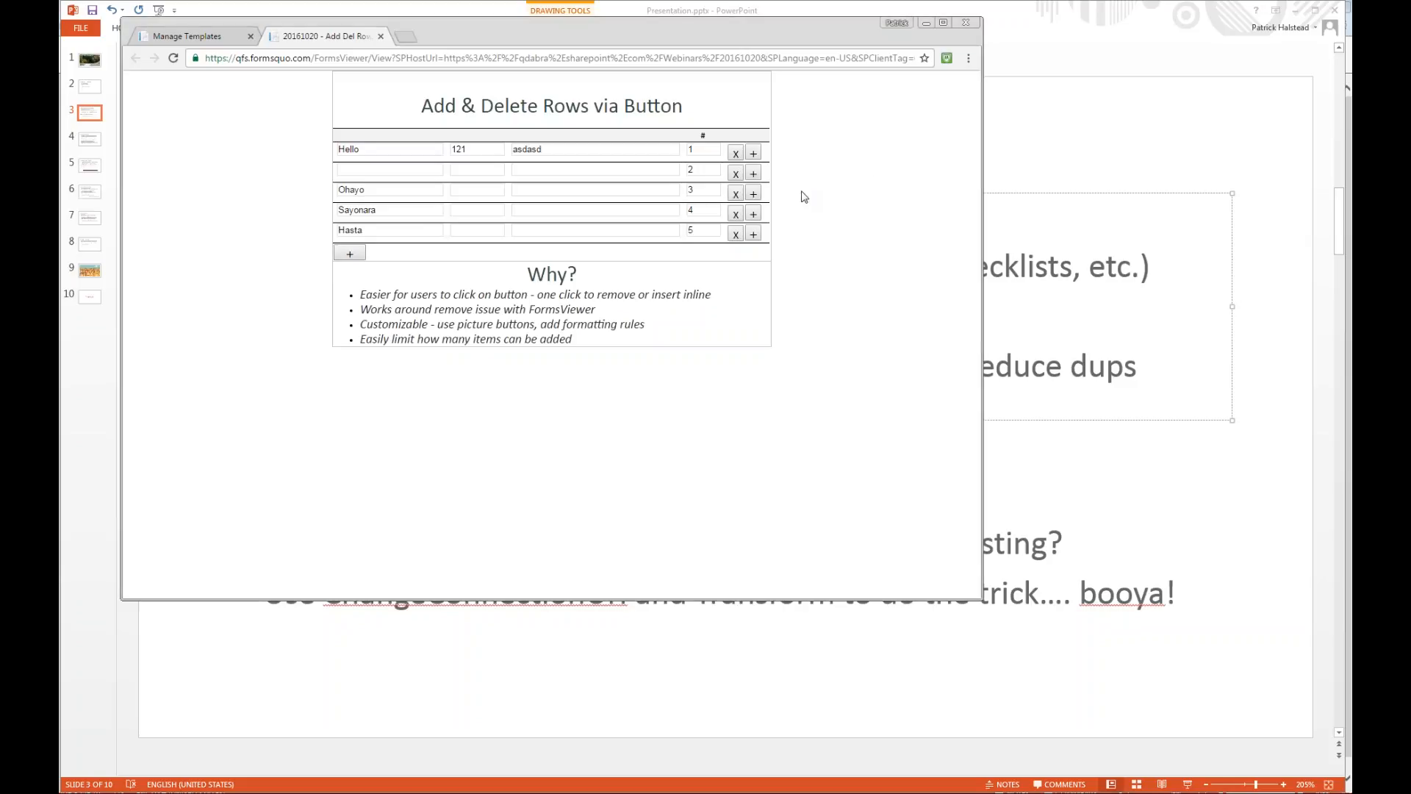
Switch to InfoPath and examine the Command value set by the Insert Row rule of the add button below the table.
key("alt+Tab")
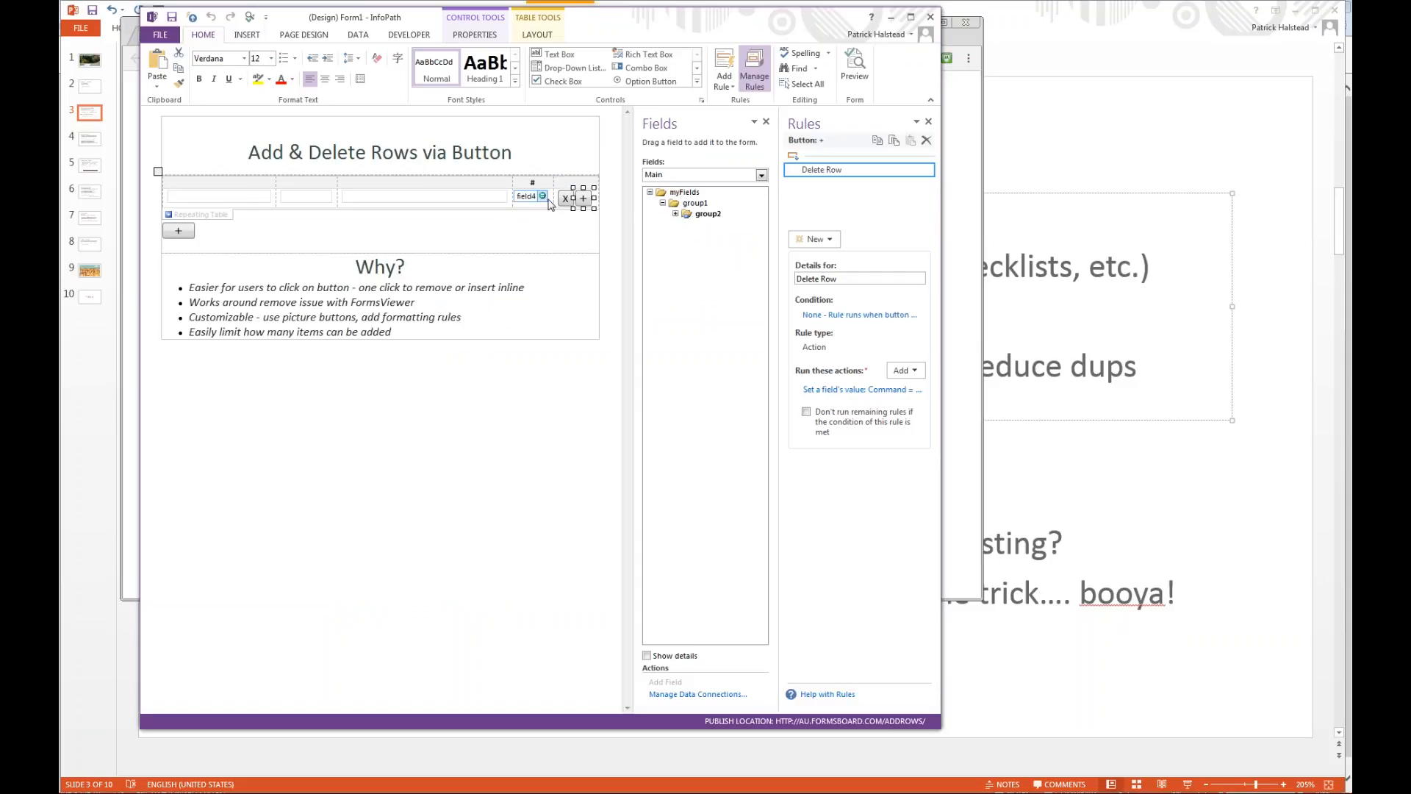
left_click(178, 230)
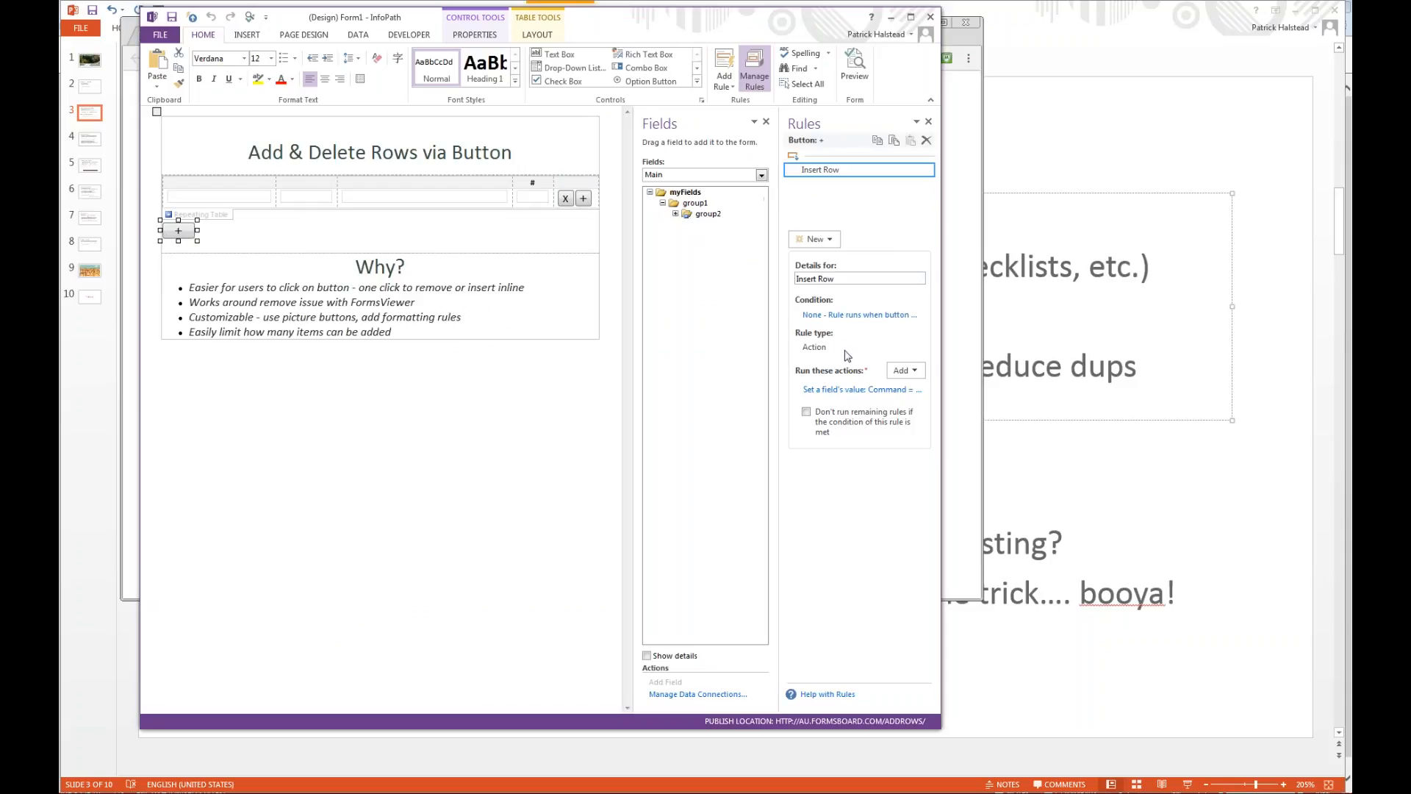
left_click(855, 389)
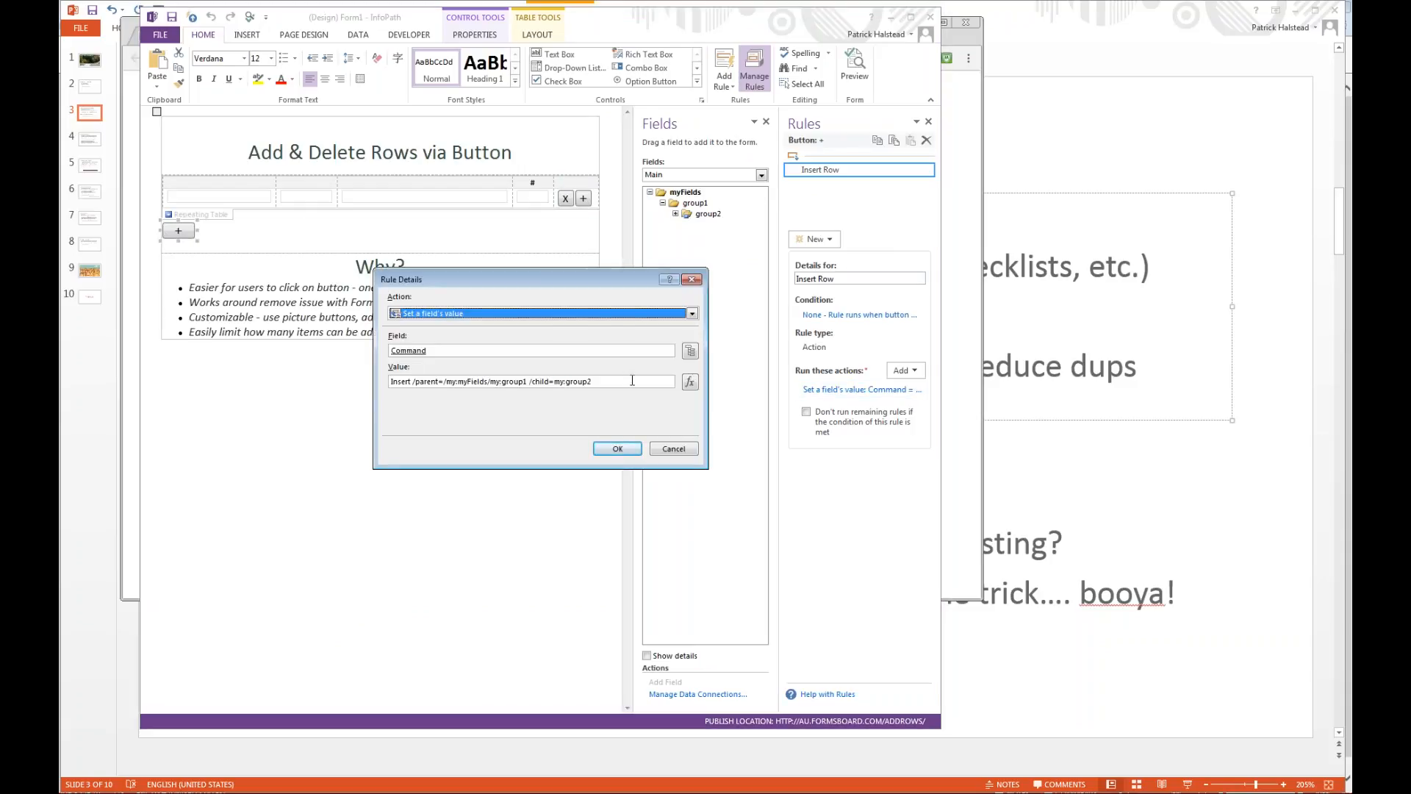
left_click_drag(632, 380, 498, 401)
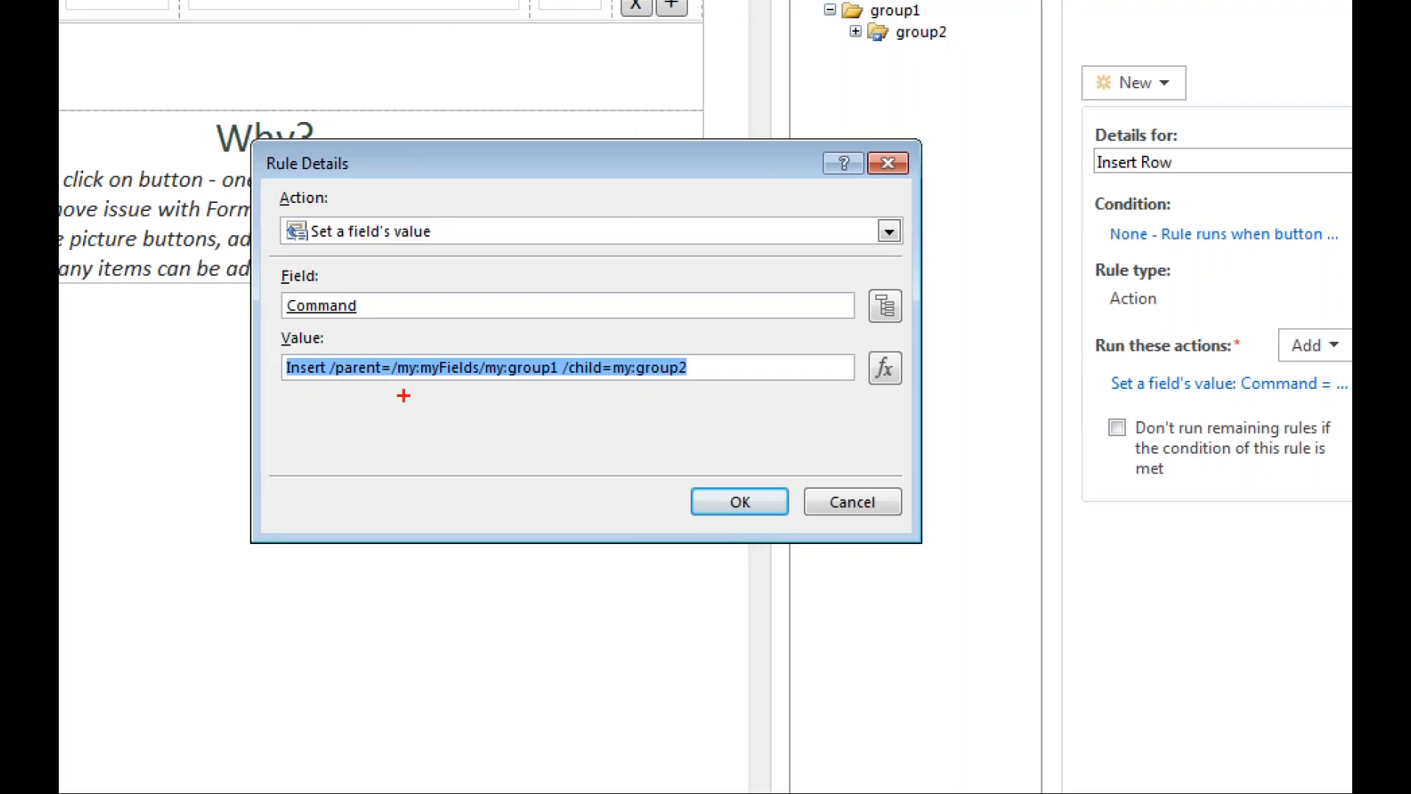
left_click_drag(337, 390, 689, 389)
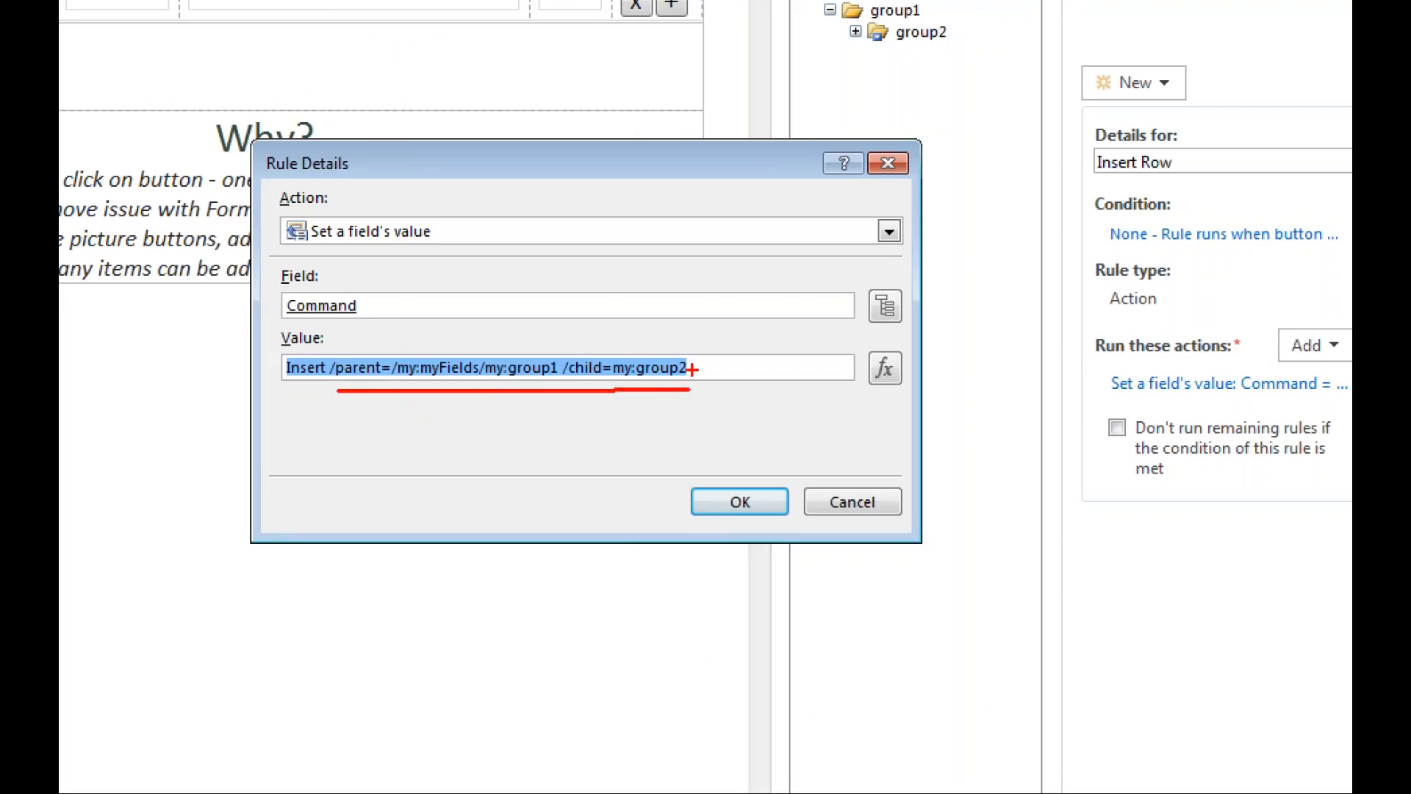
mouse_move(610, 373)
left_mouse_down()
mouse_move(638, 378)
mouse_move(675, 350)
mouse_move(689, 376)
left_mouse_up()
left_click_drag(500, 382, 566, 382)
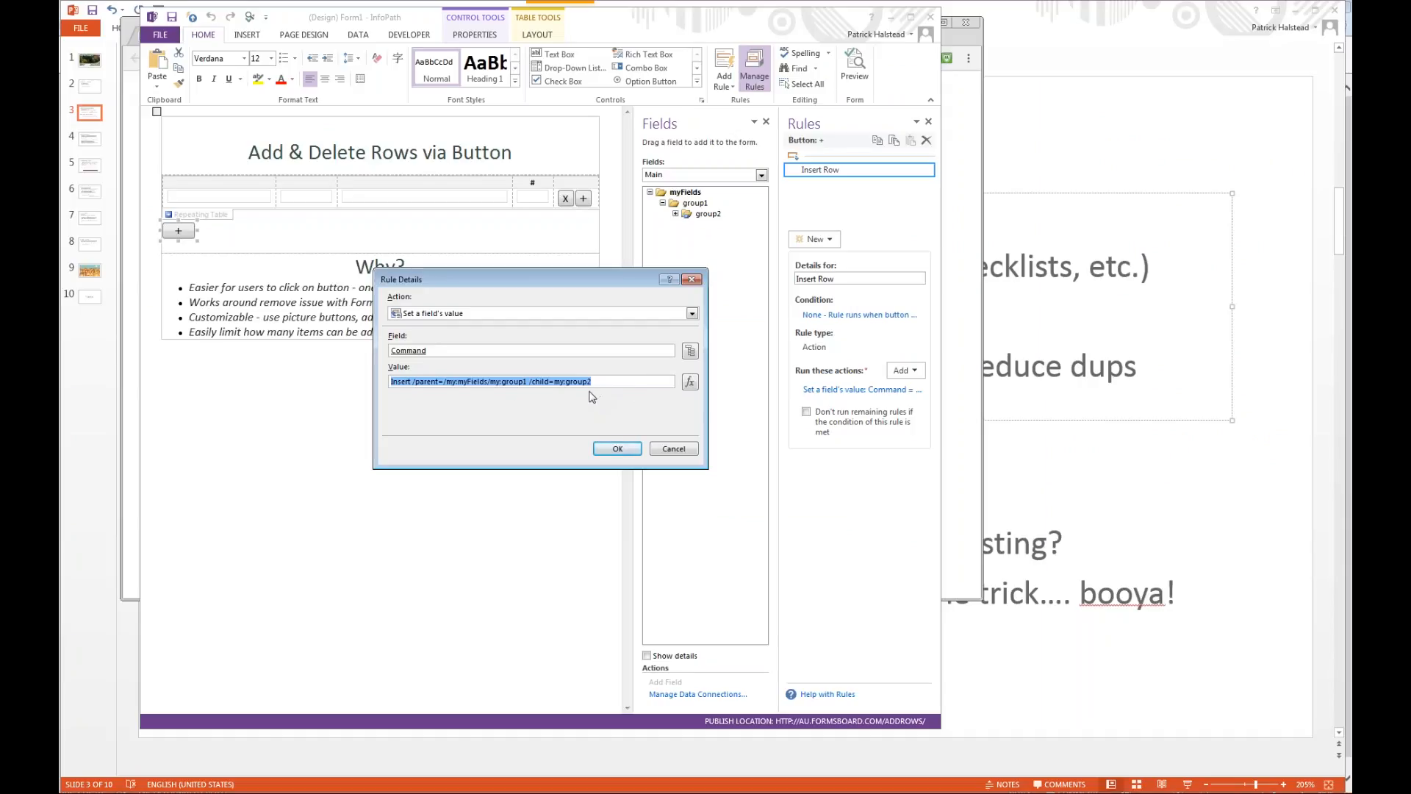
Append /count=2 to the Insert Row rule's Command value.
left_click(624, 386)
type("/count=2")
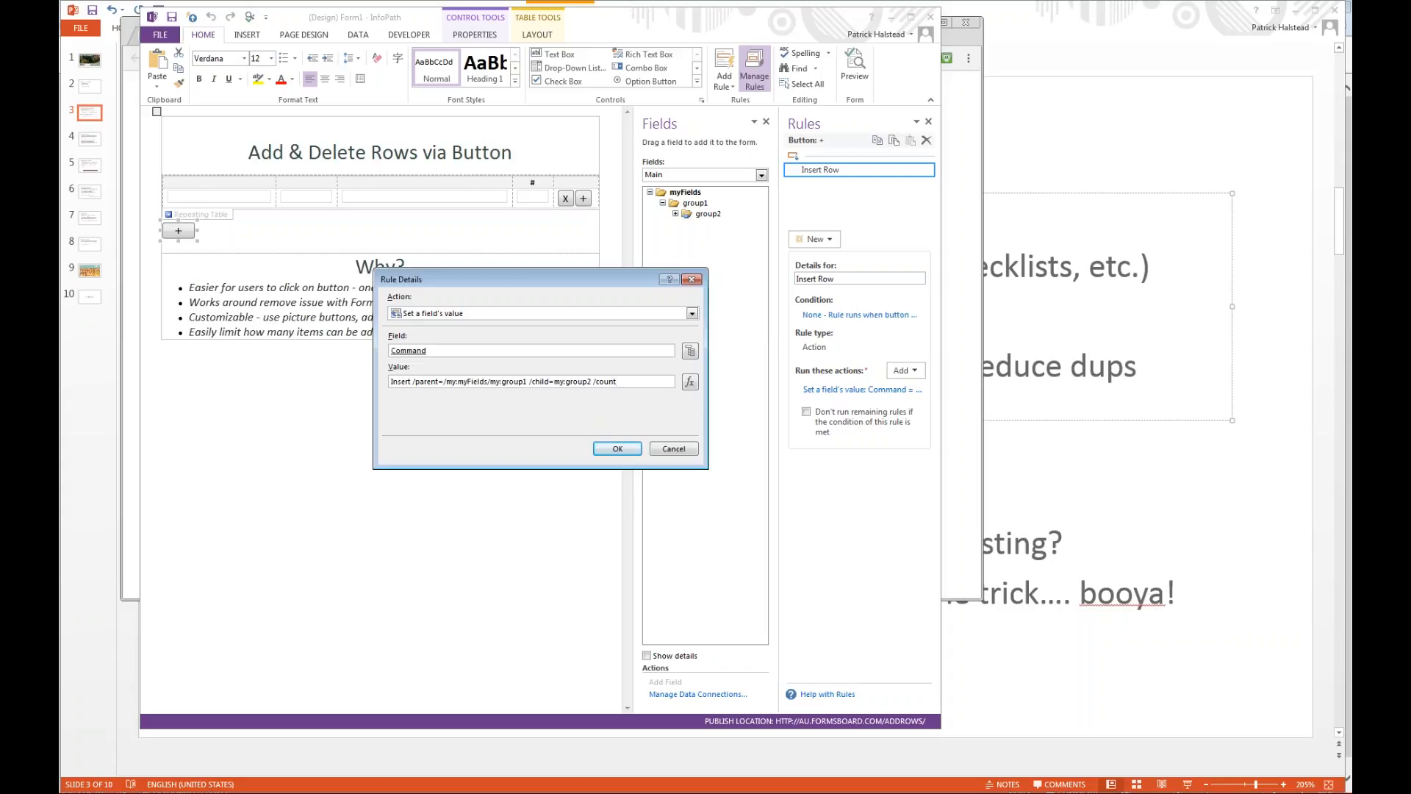
left_click(617, 447)
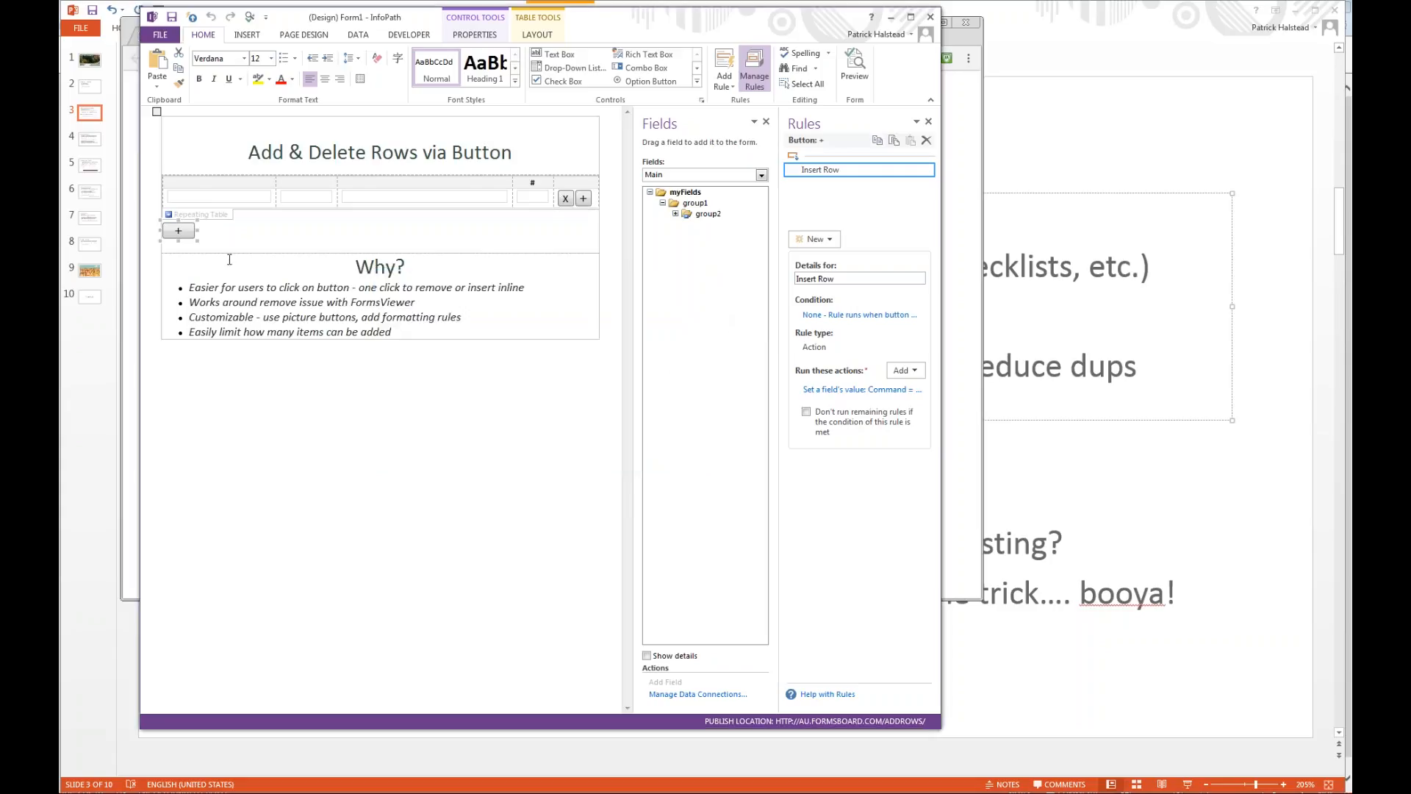
Add a new formatting rule to the add button below the table.
left_click(929, 170)
left_click(821, 242)
left_click(821, 241)
left_click(834, 276)
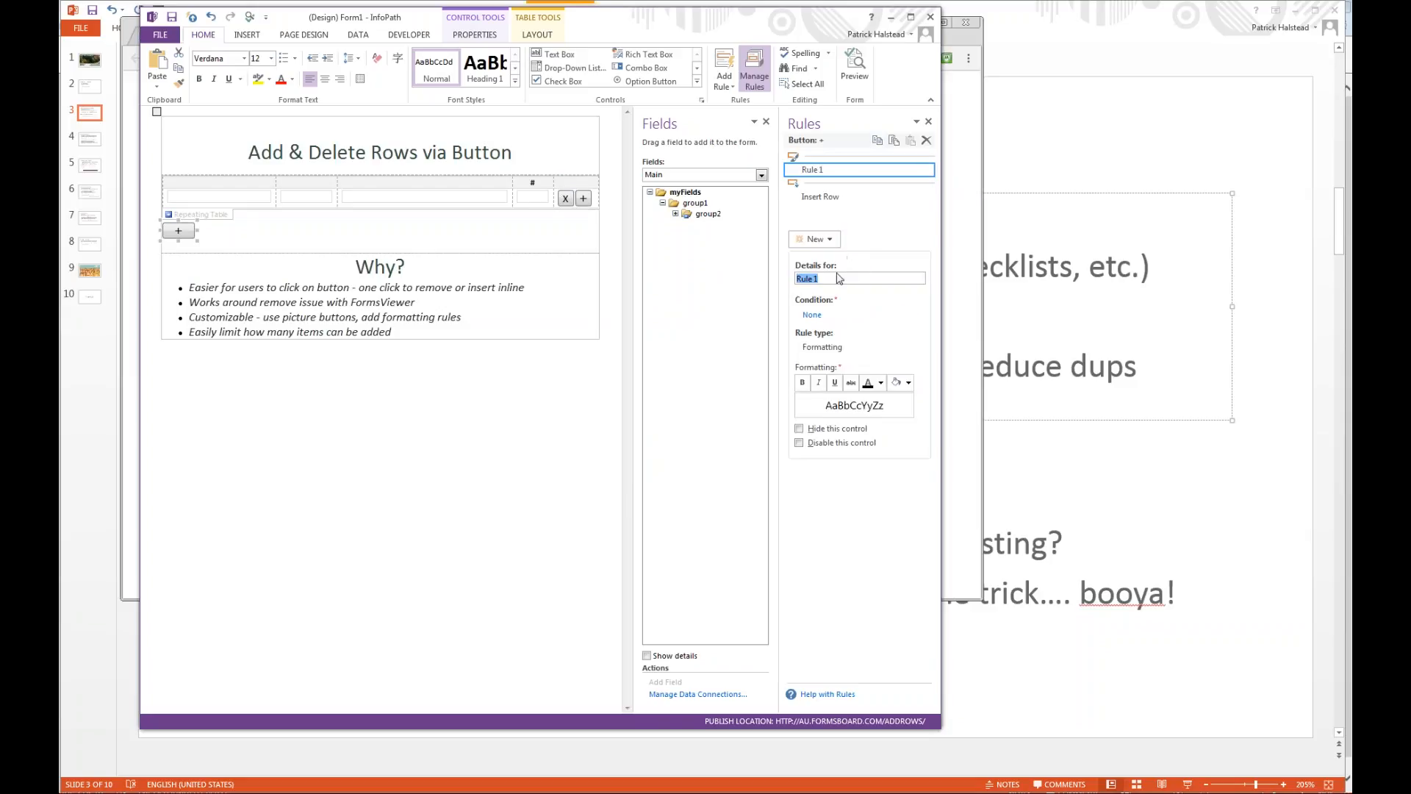
left_click(812, 315)
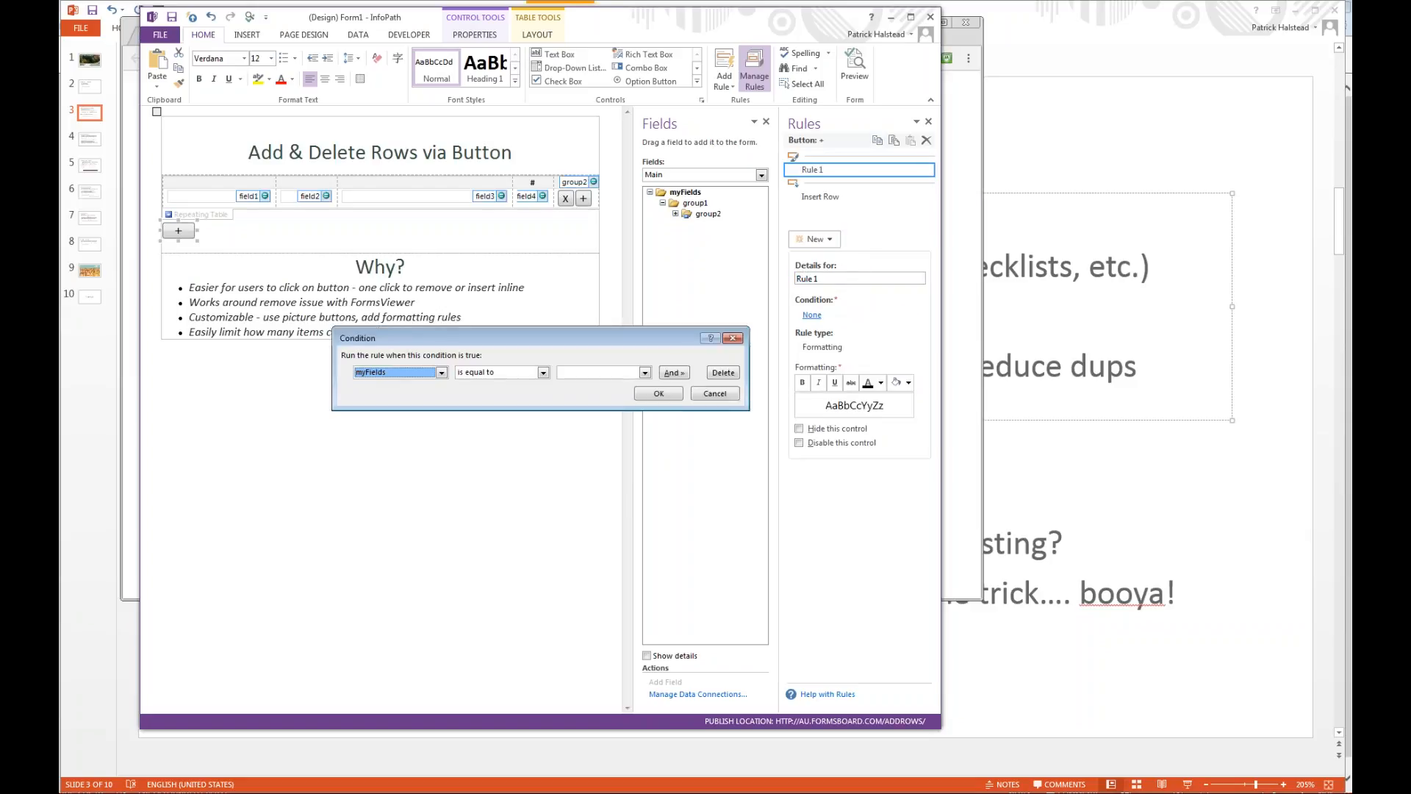
left_click(441, 373)
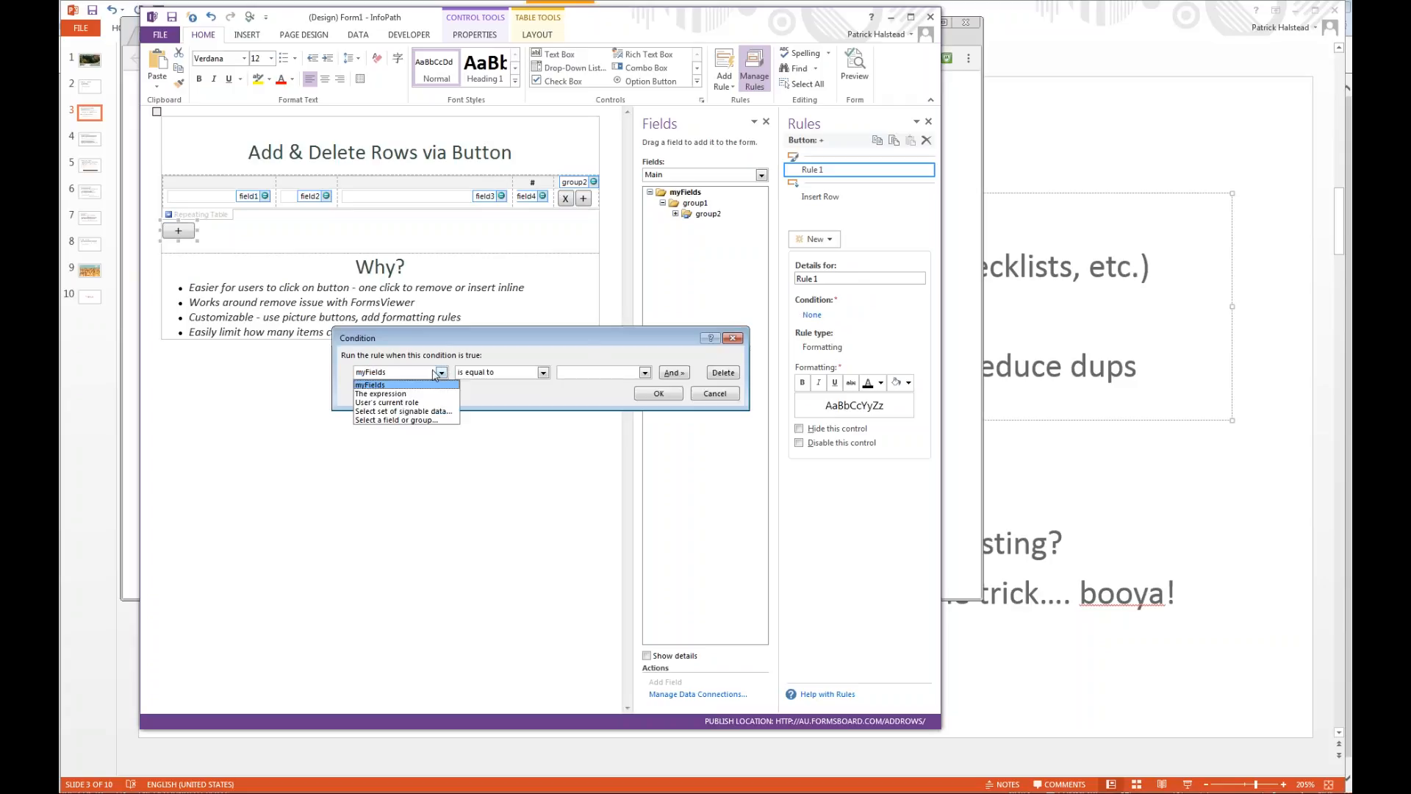
left_click(404, 412)
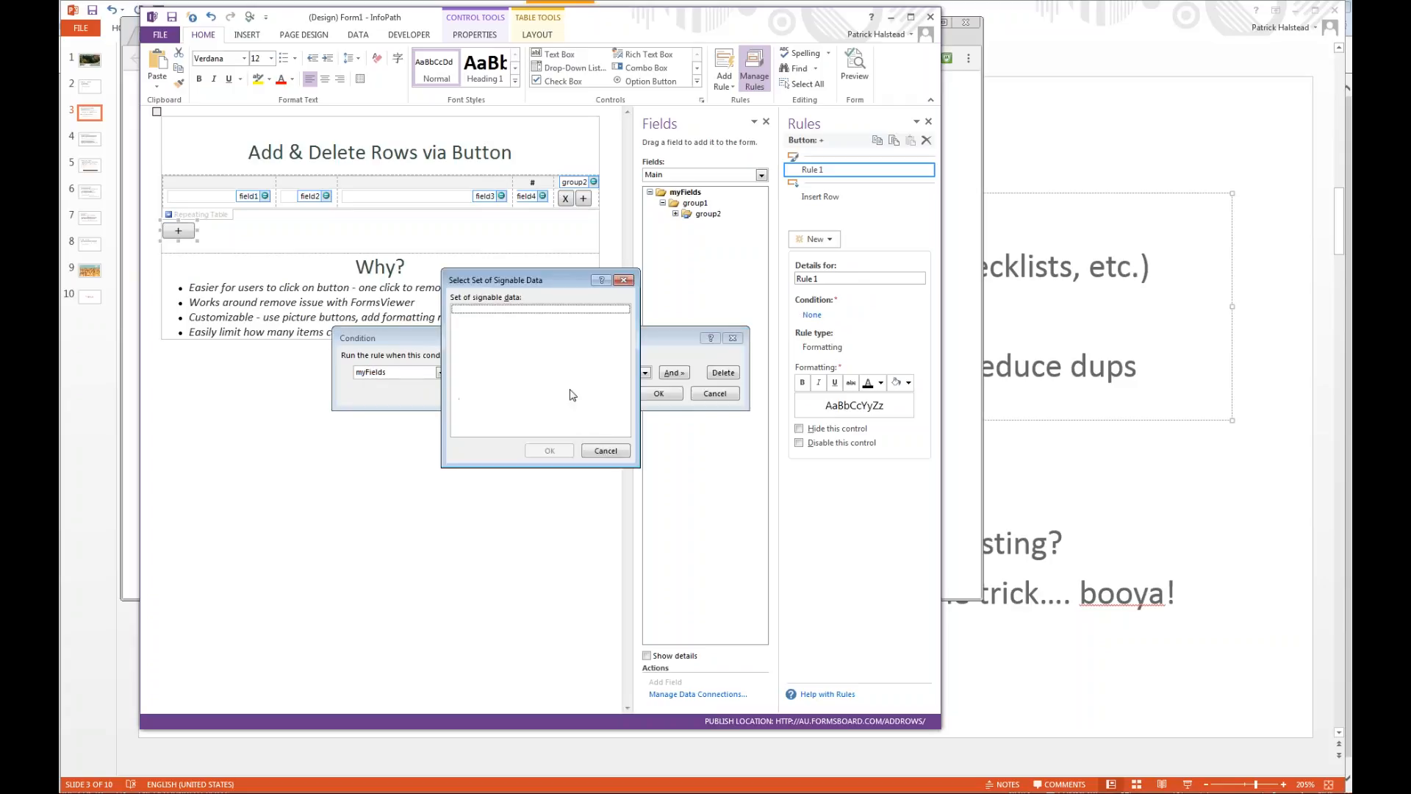
left_click(604, 450)
left_click(441, 372)
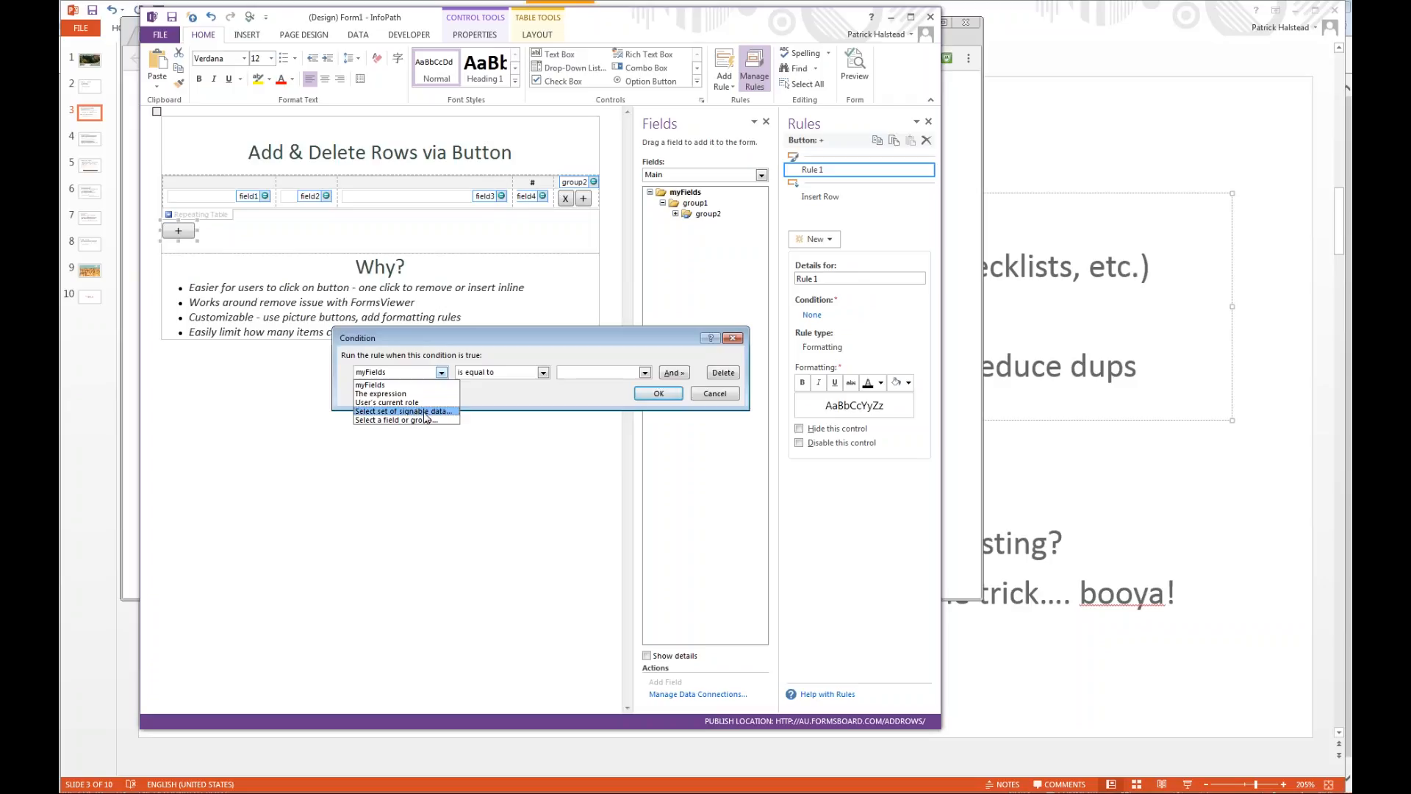
left_click(406, 394)
left_click(499, 369)
key("ctrl+a")
type("co")
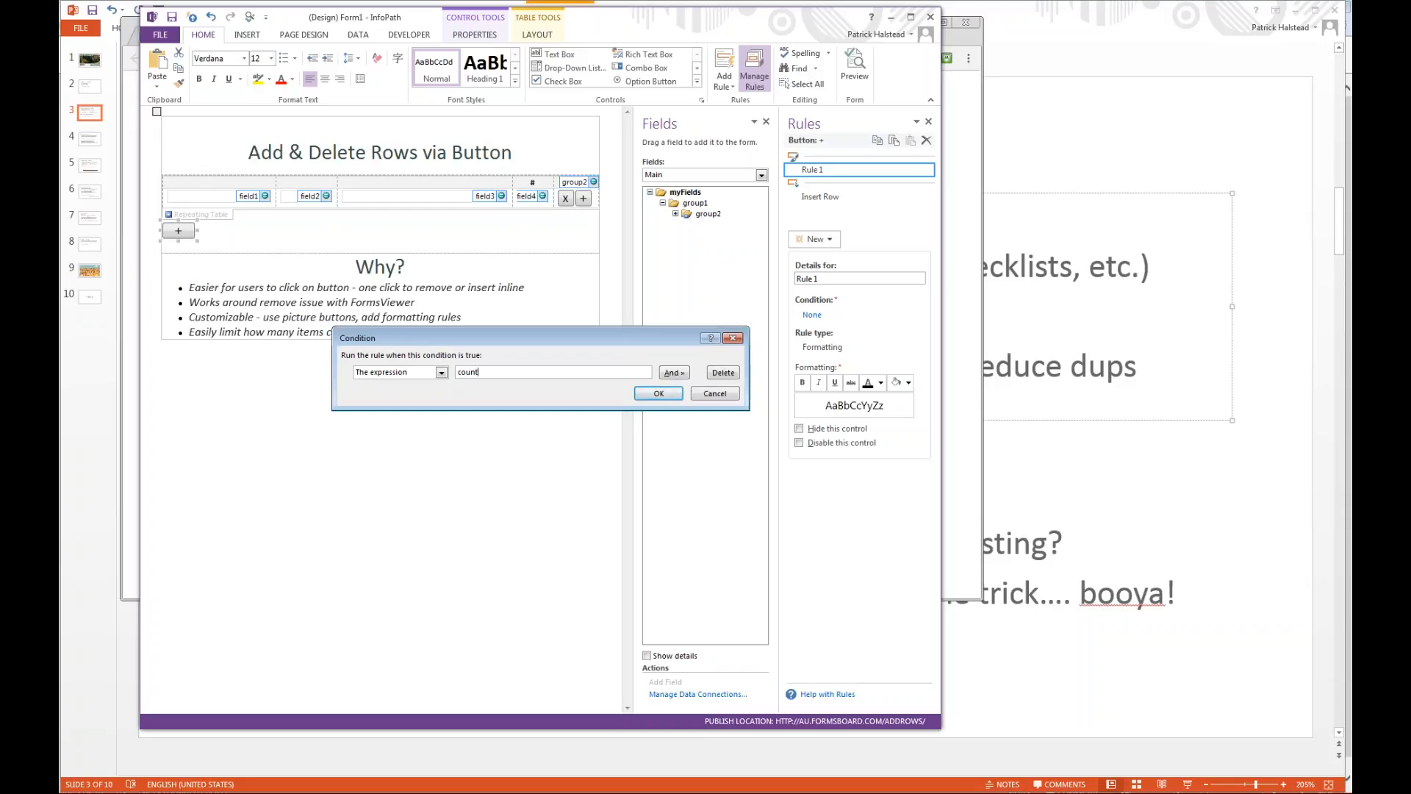
type("unt(")
key("ctrl+a")
left_click(706, 396)
Copy the XPath of the repeating group2 from the main data source.
left_click(707, 214)
right_click(710, 215)
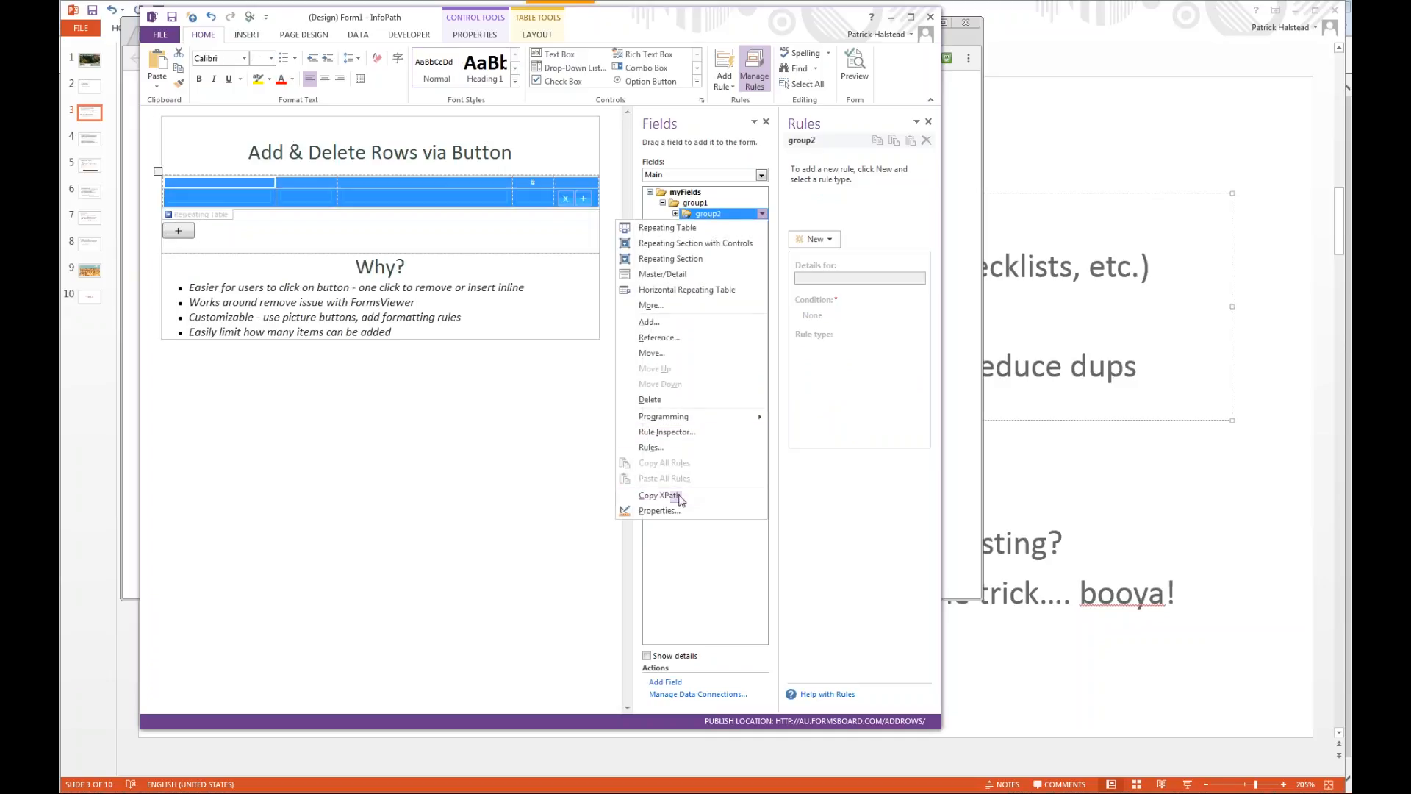
left_click(682, 495)
Reselect the add button below the table and rename its formatting rule Limit to 5.
left_click(181, 230)
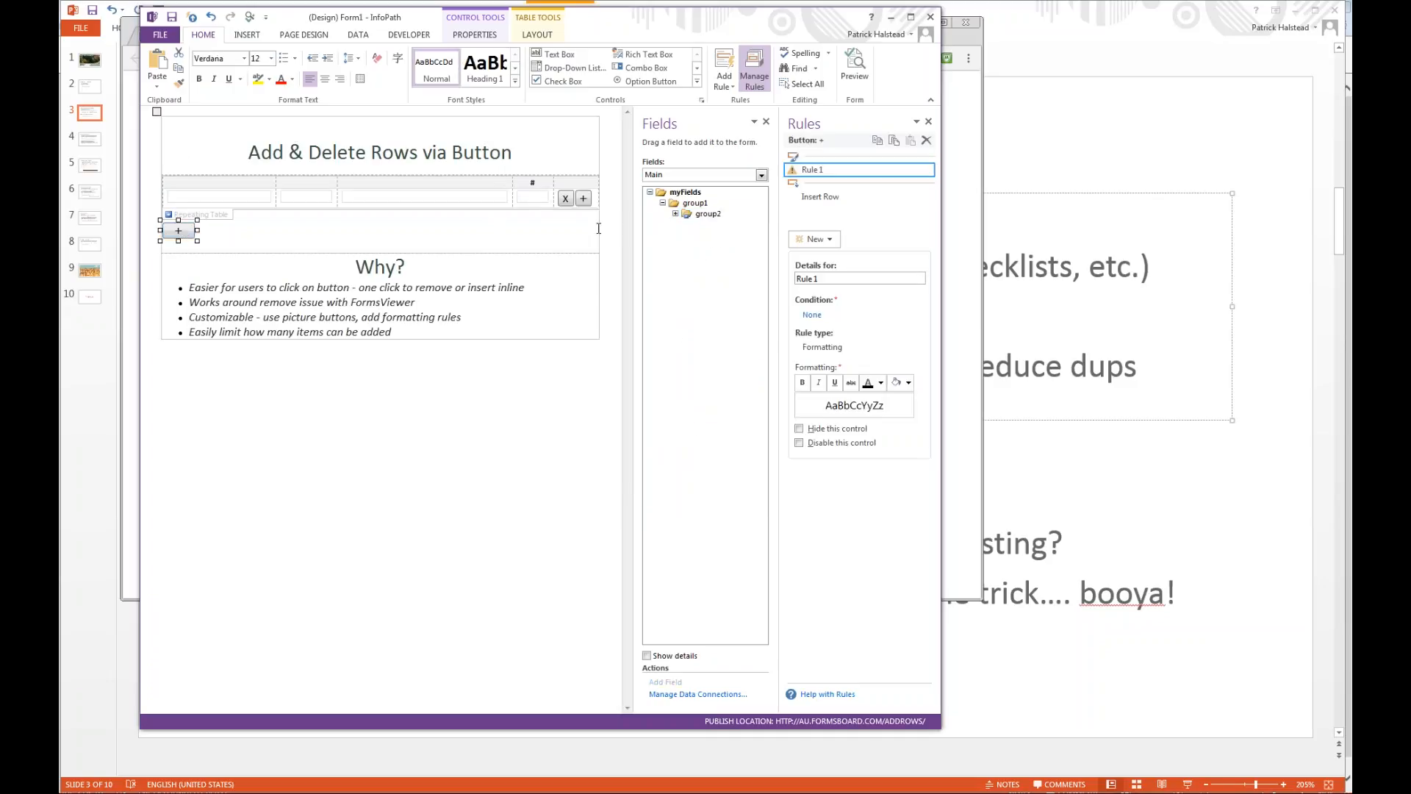
left_click(835, 279)
type("Limit to 5")
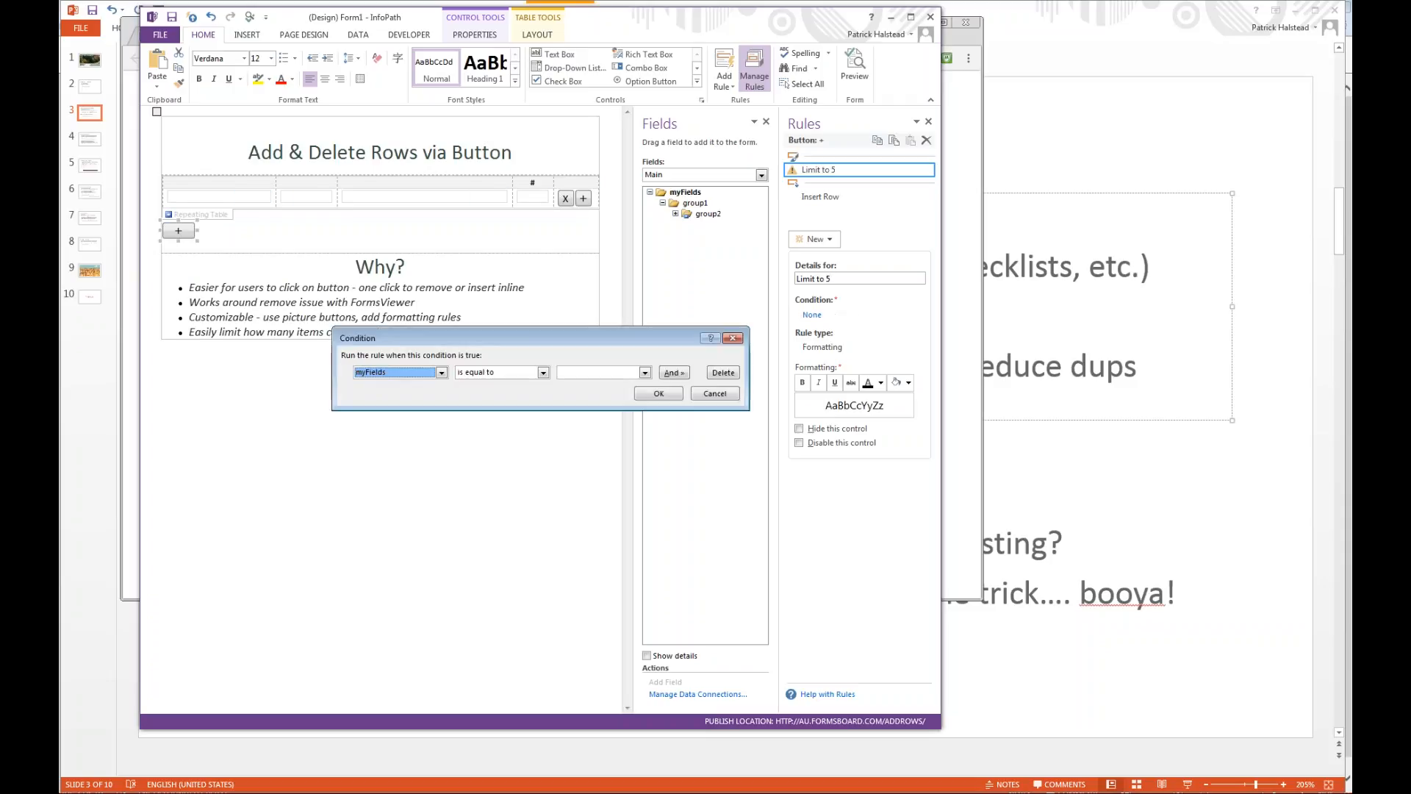
Give the Limit to 5 rule an expression condition using count() on the copied group2 XPath, and have the rule disable the control.
left_click(813, 315)
left_click(441, 372)
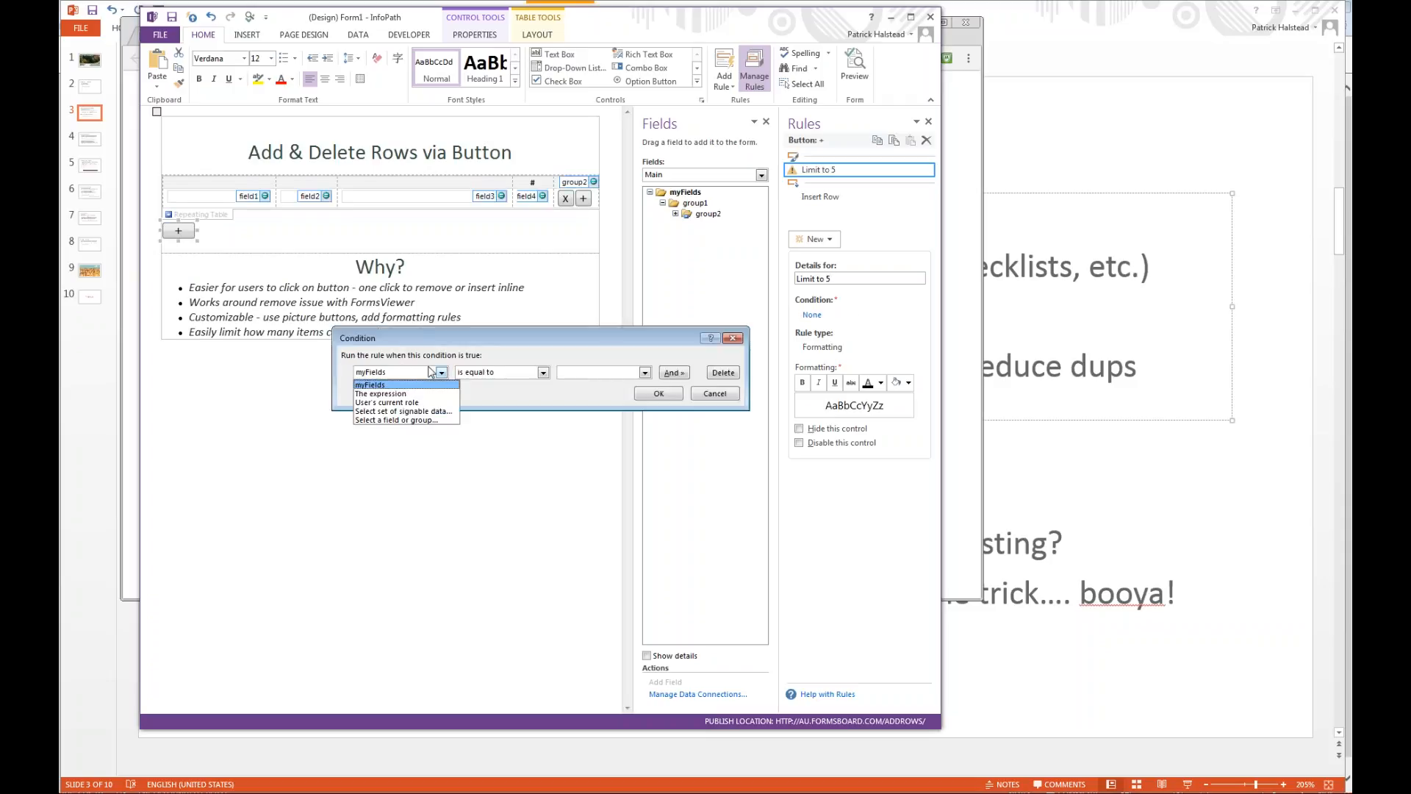
left_click(408, 396)
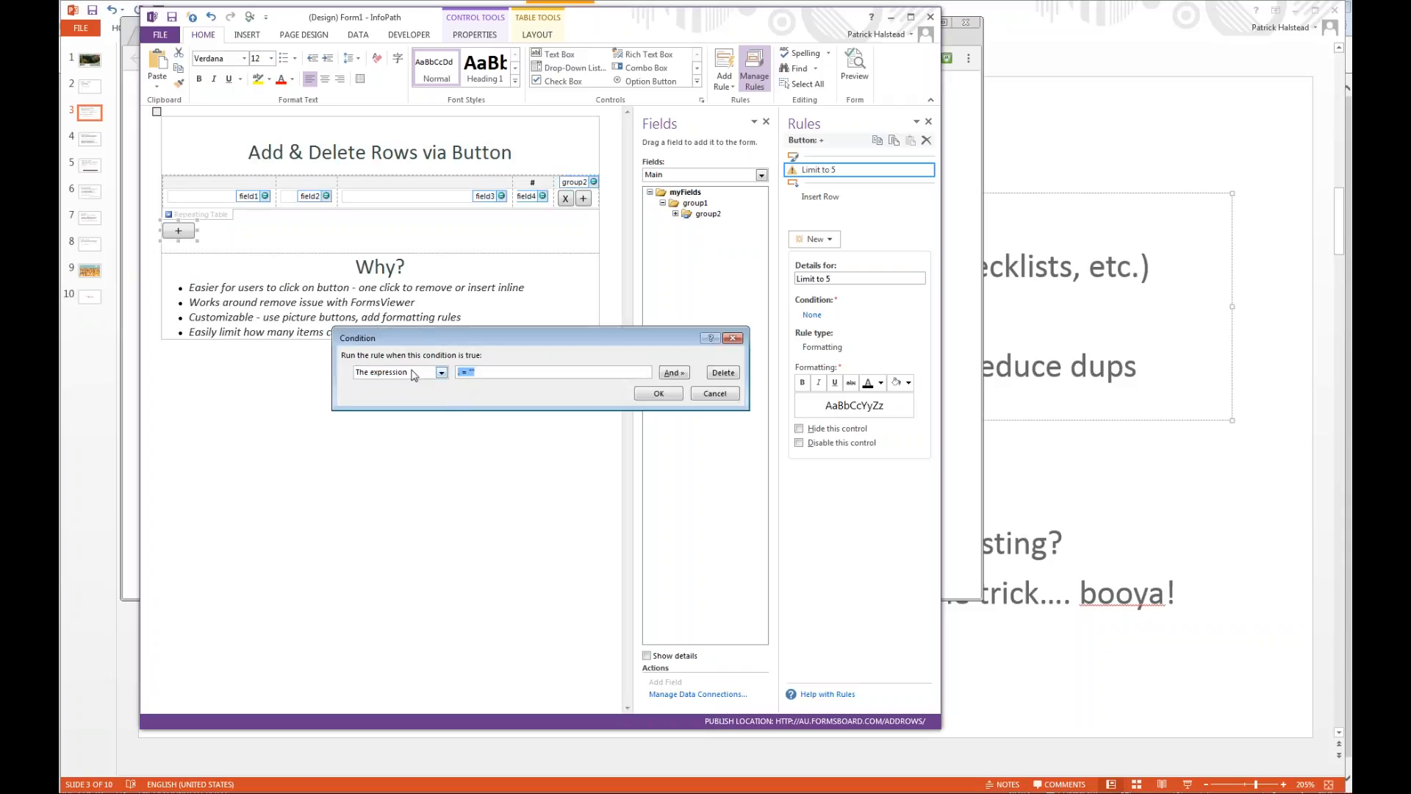
type("count(")
type("/my:myFields/my:group1/my:group2")
left_click(659, 393)
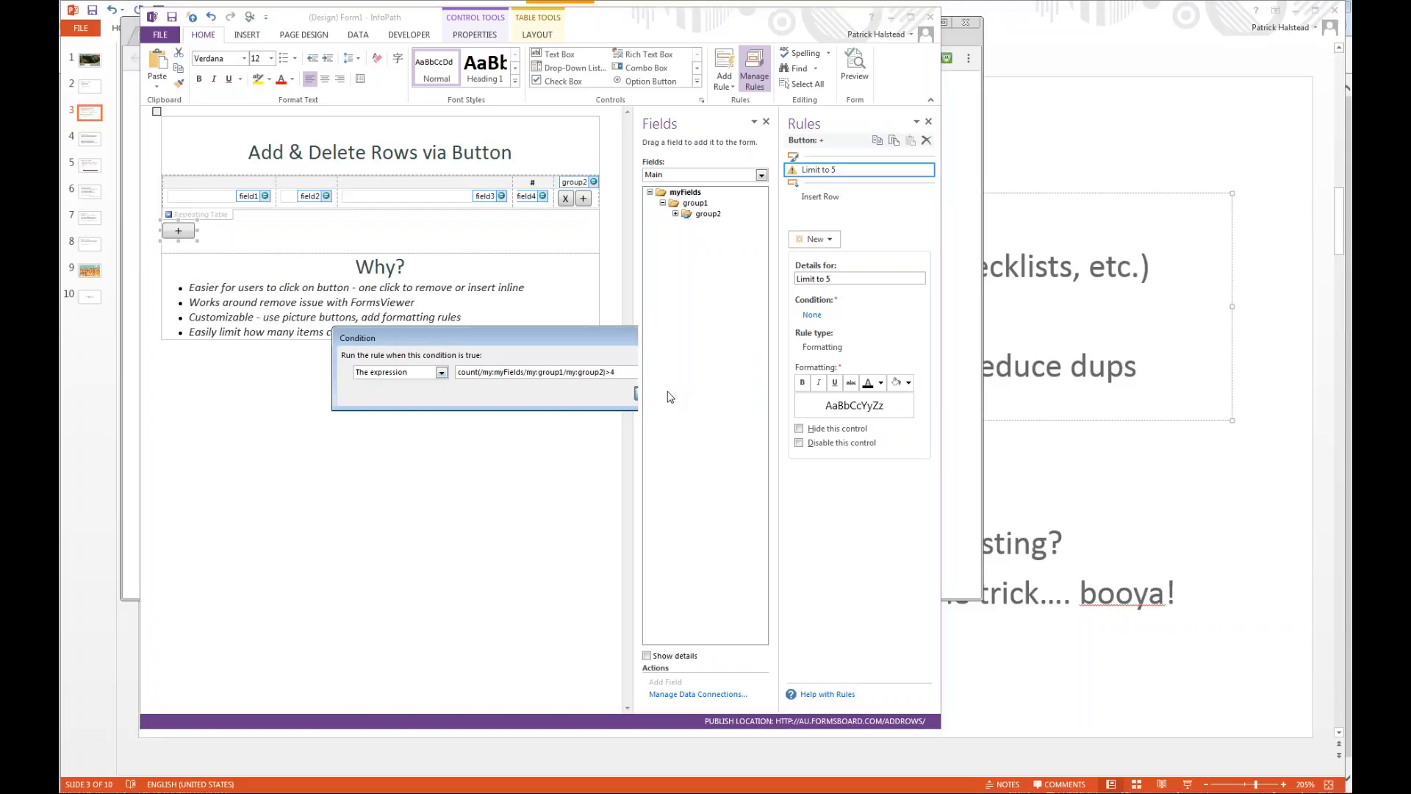
left_click(799, 443)
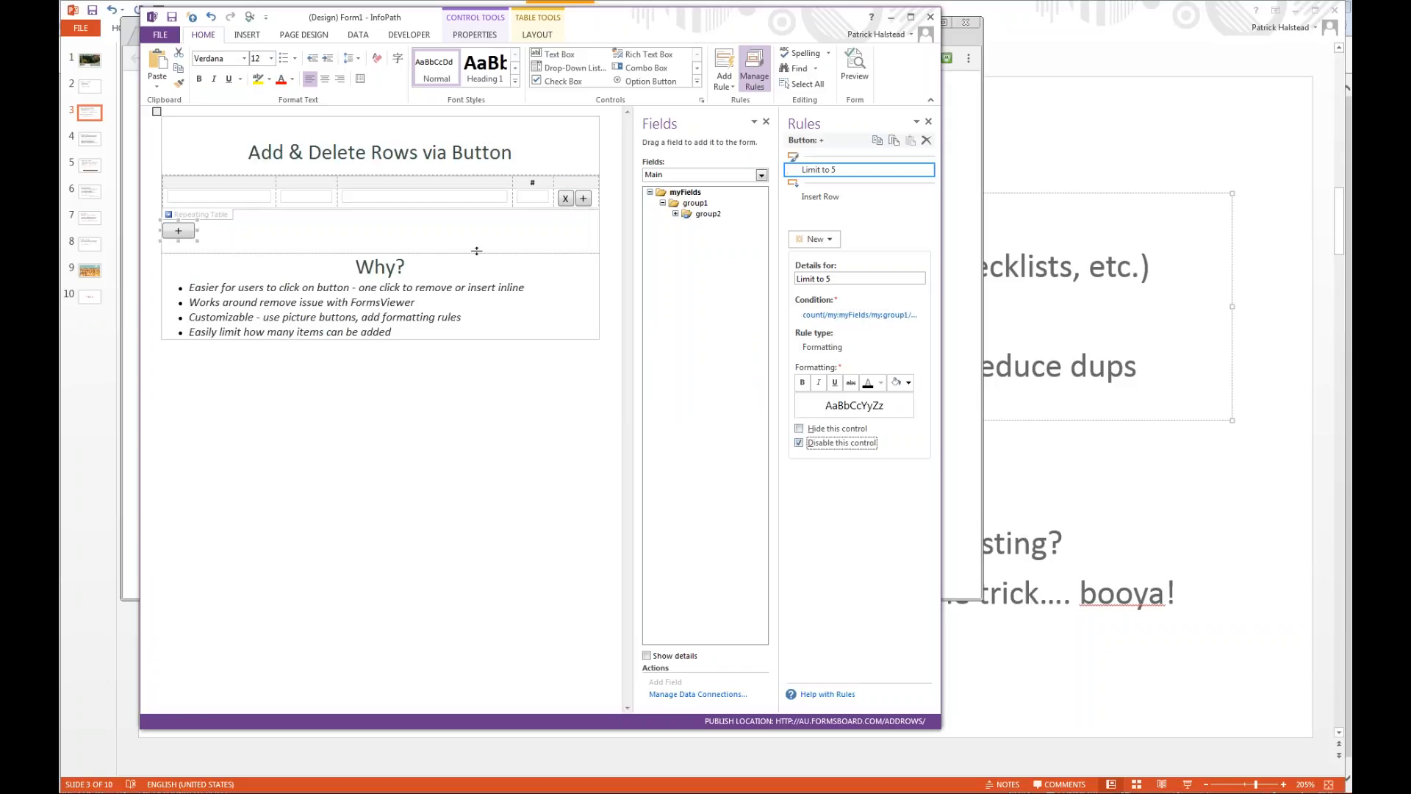
Switch to FormsViewer in the browser, open the update page for the 20161020 - Add Del Rows template, and close the old form tab.
key("ctrl+shift+b")
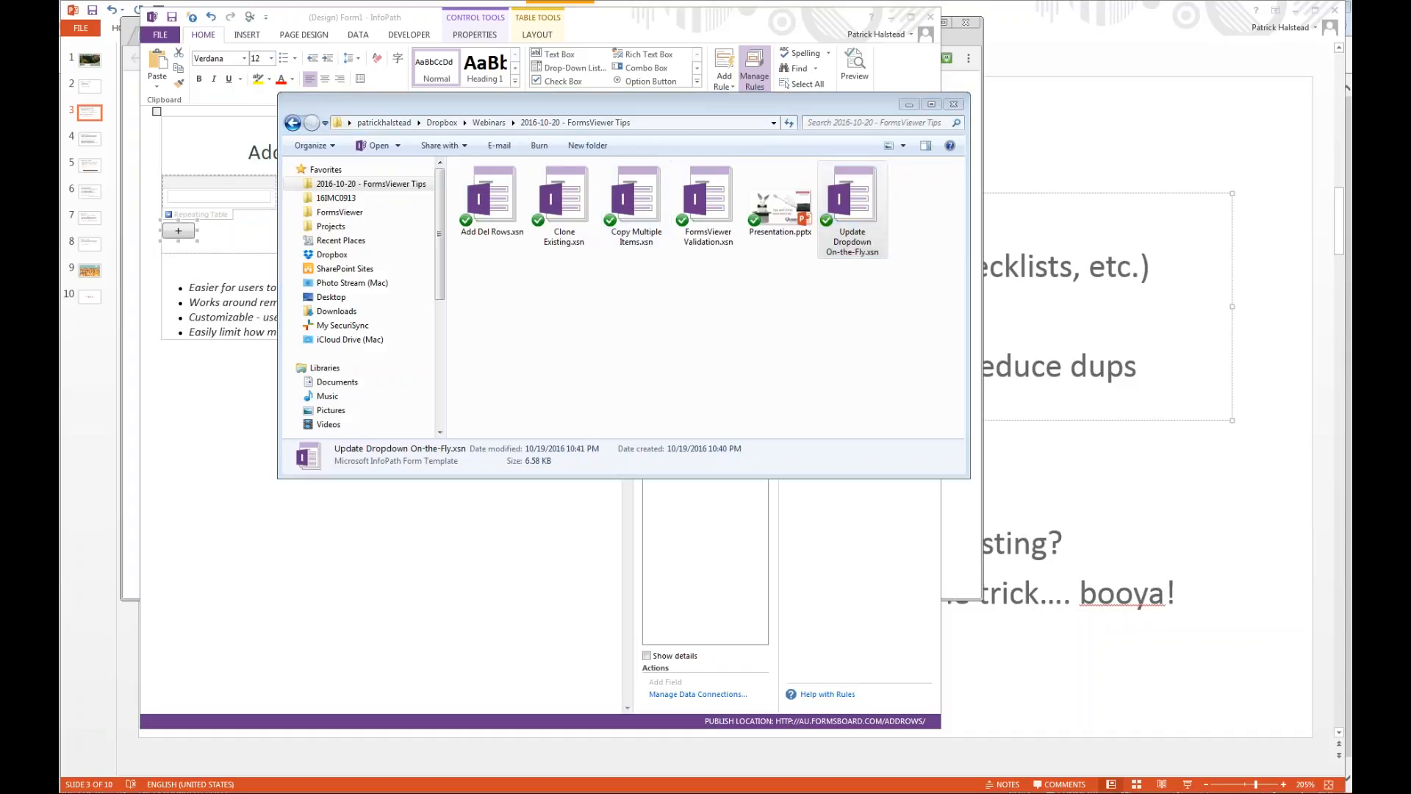
key("alt+Tab")
left_click(212, 36)
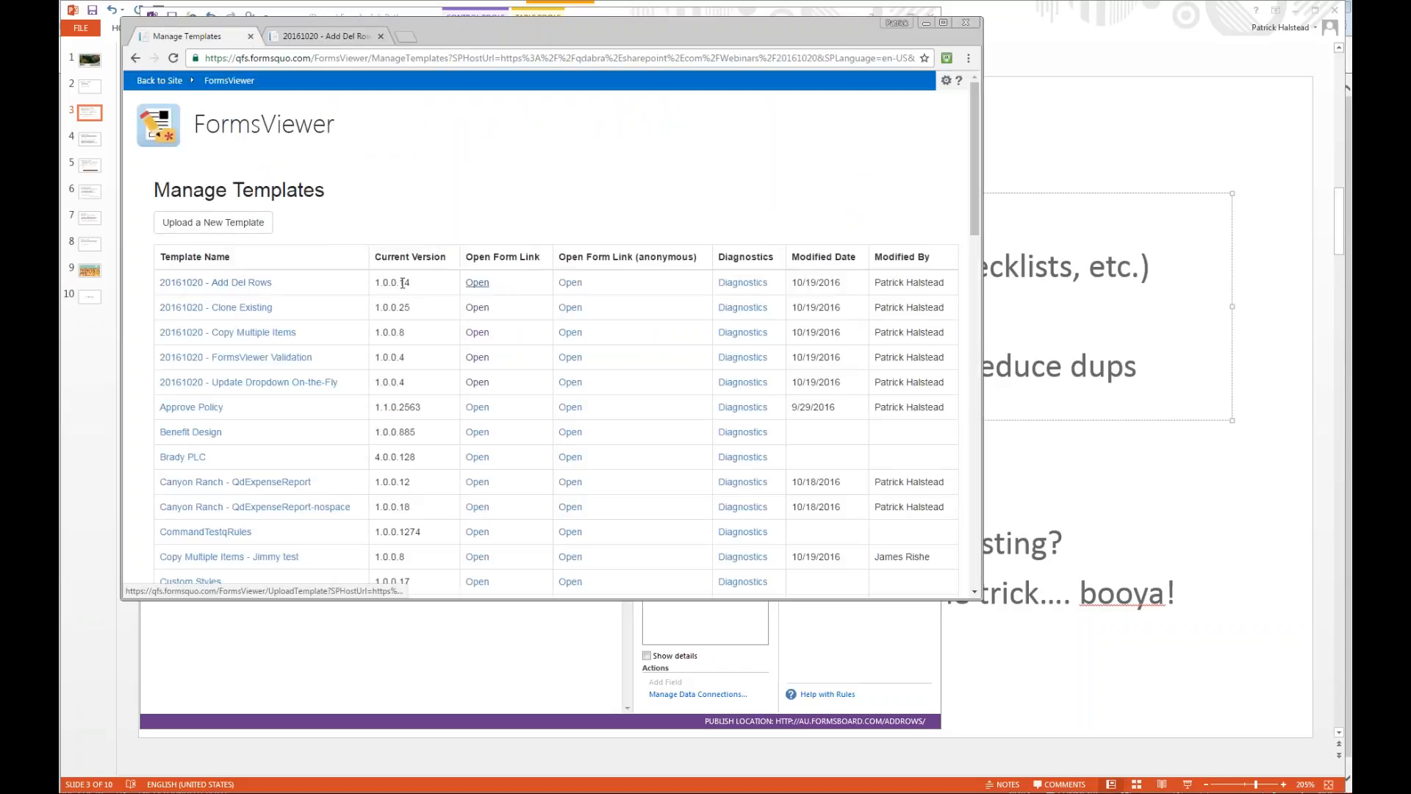
left_click(211, 286)
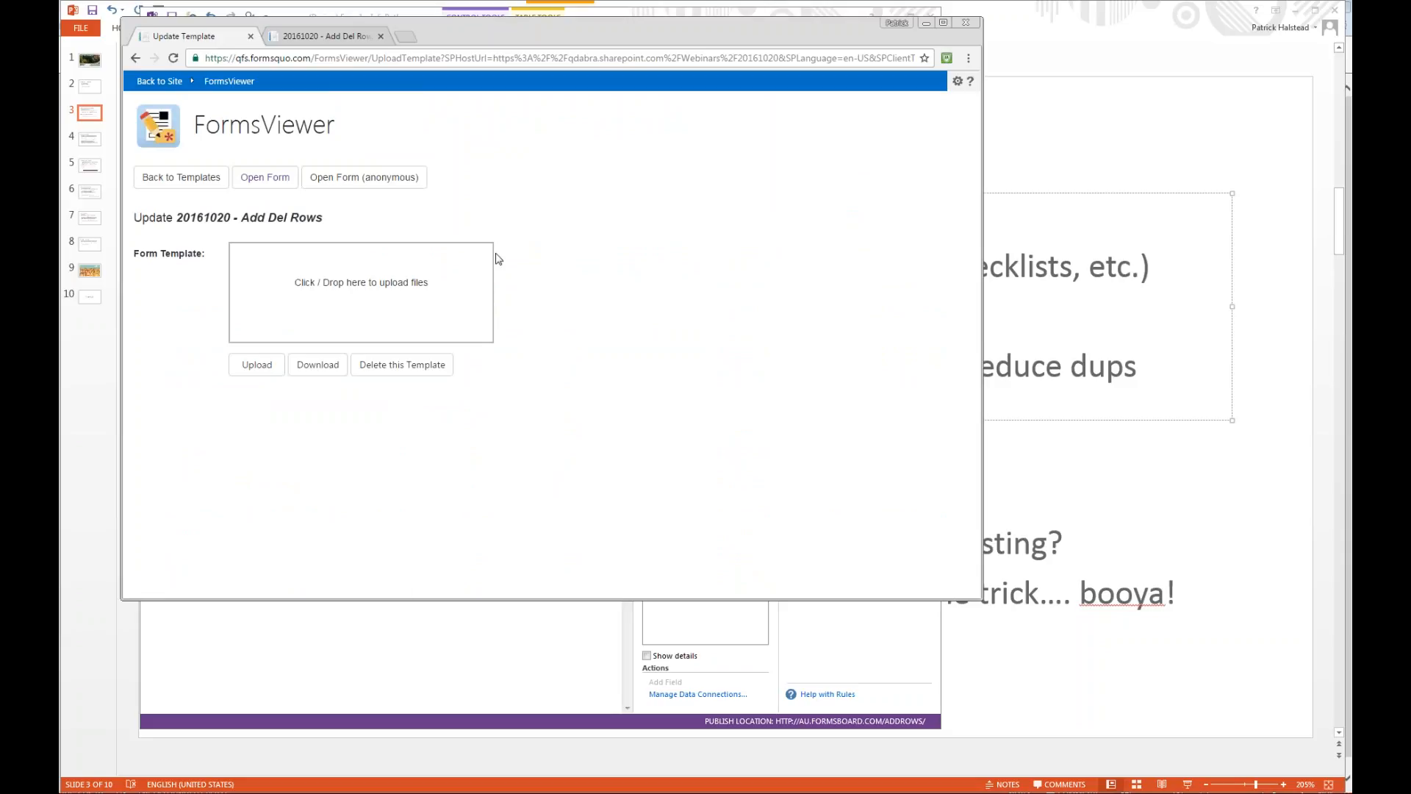
key("alt+Tab")
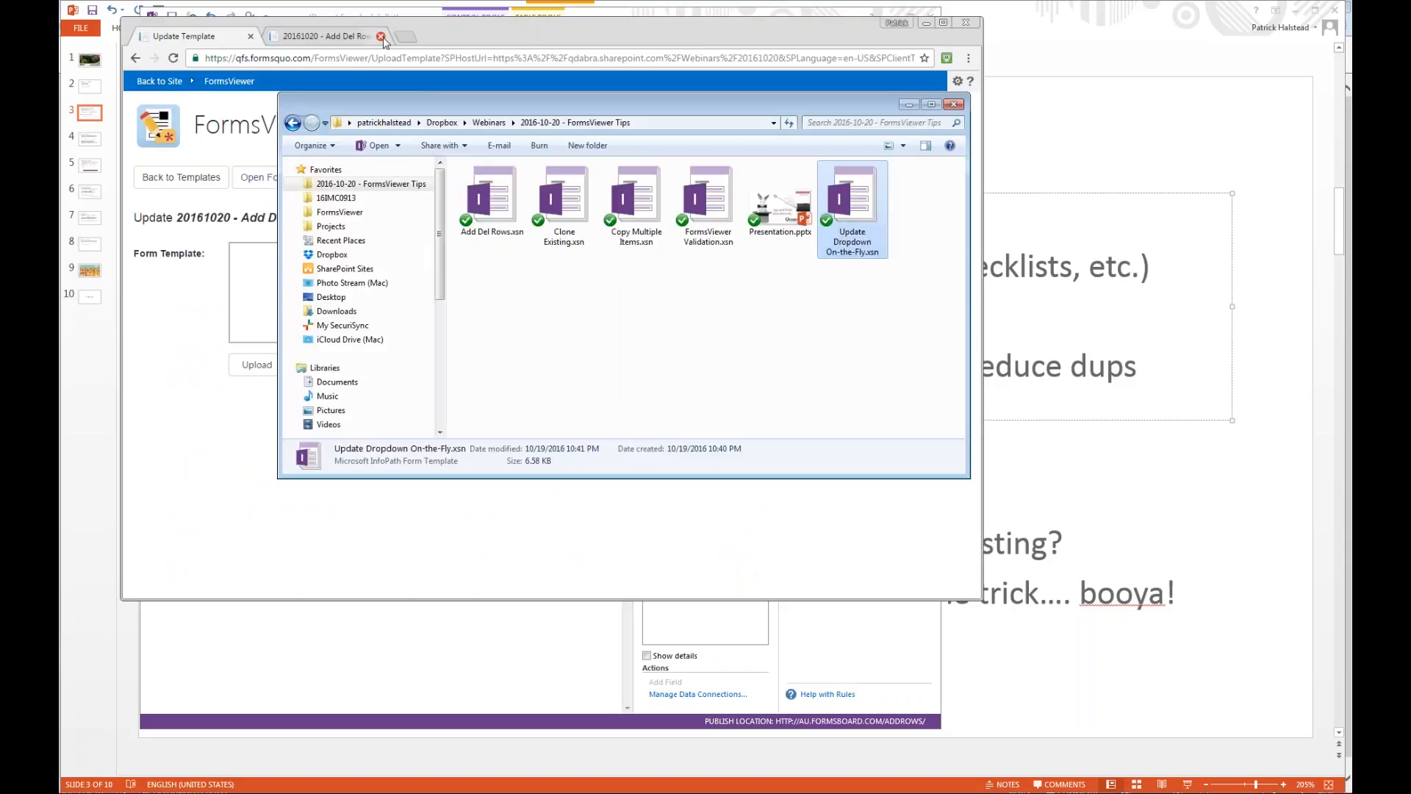
left_click(382, 37)
key("alt+Tab")
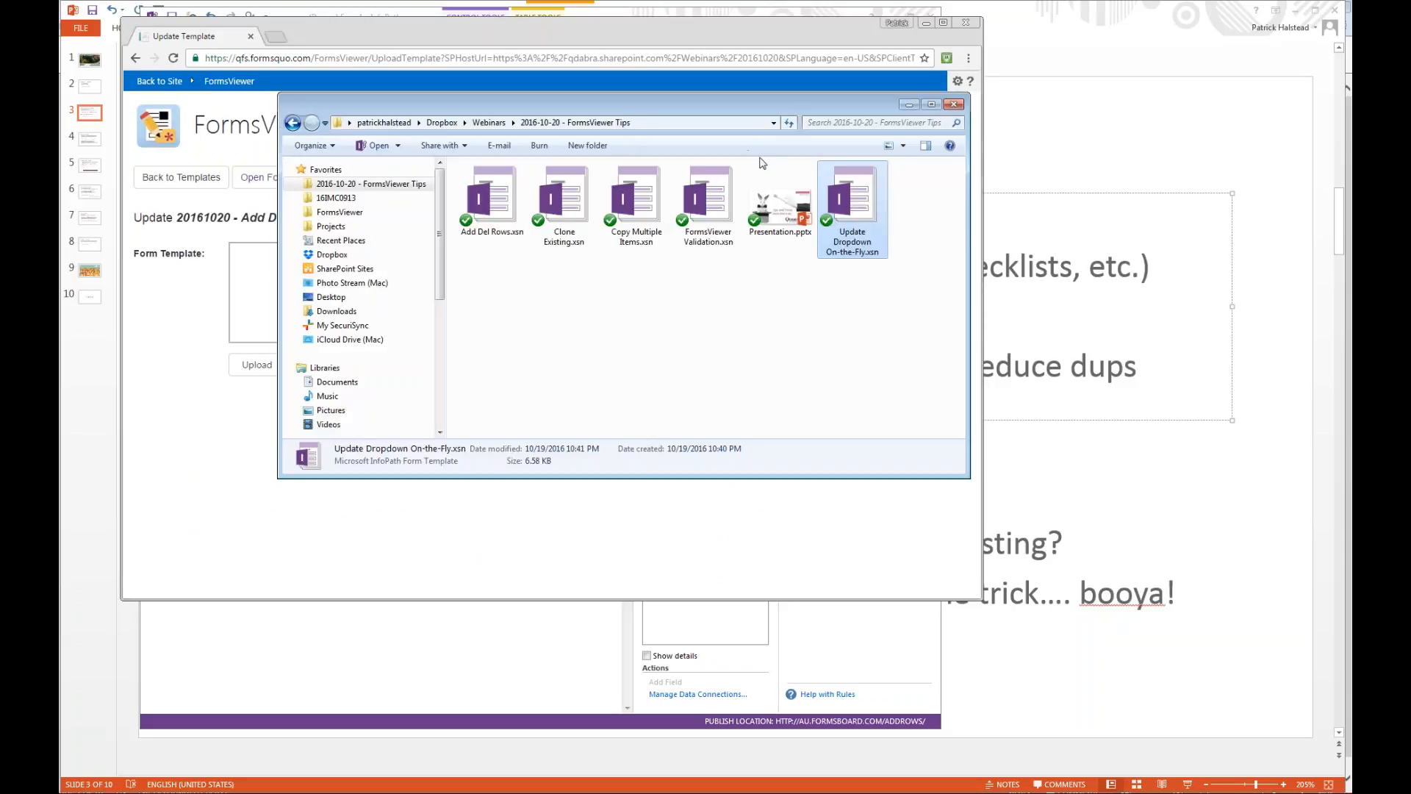
Upload Add Del Rows.xsn as the template update, forcing the upload despite the identical version.
left_click(495, 206)
left_click_drag(494, 206, 246, 271)
left_click(256, 412)
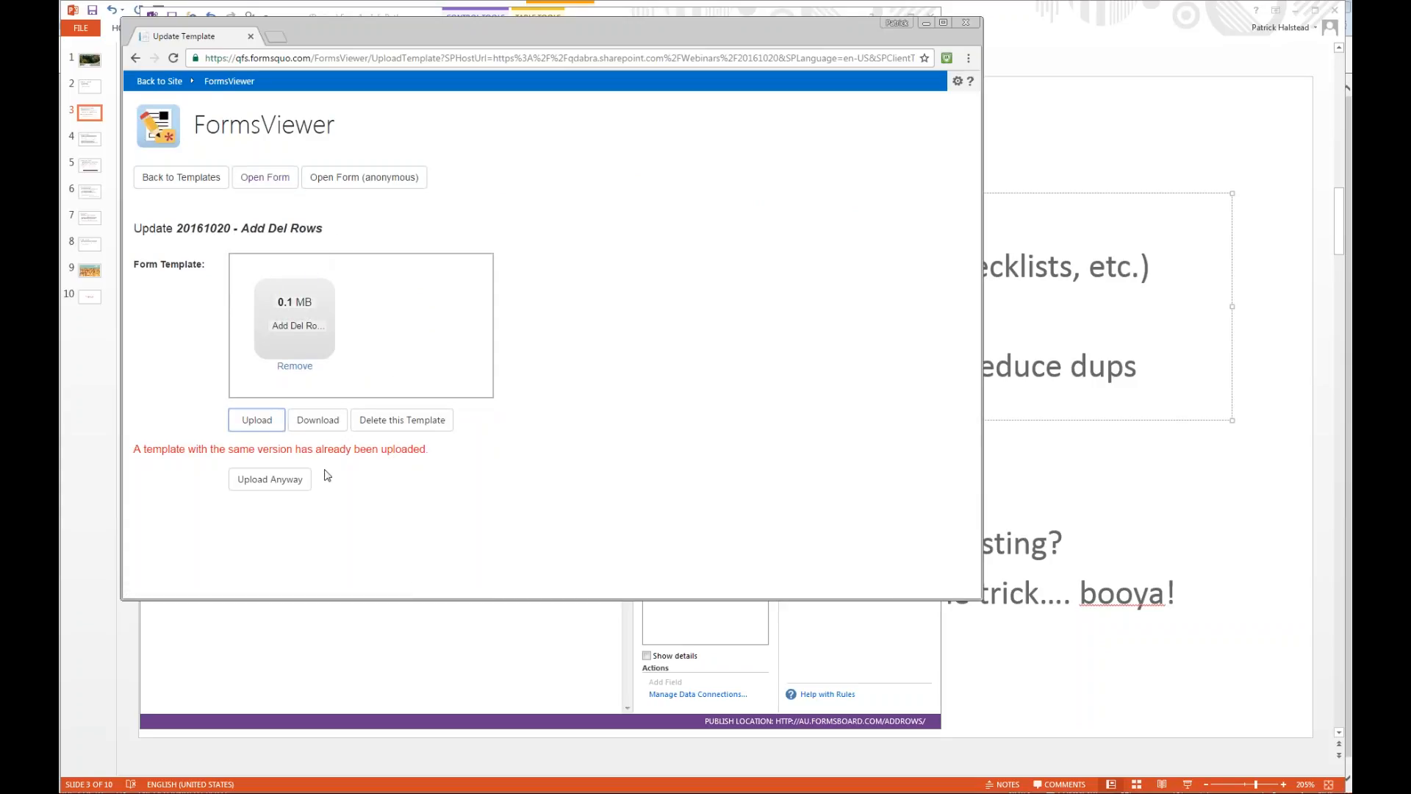
left_click(286, 482)
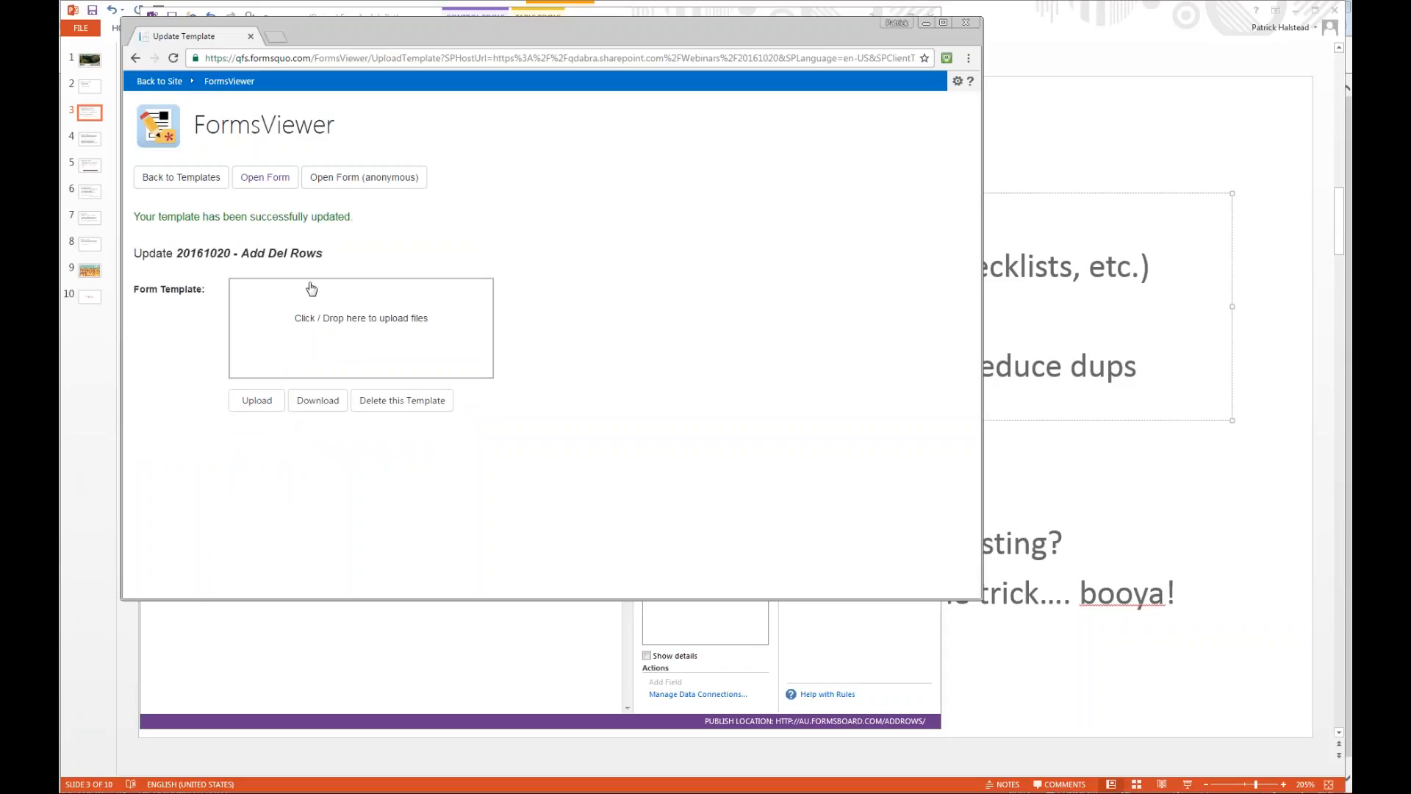
Open the updated form and add six rows with the add button below the table to test the limit.
left_click(266, 179)
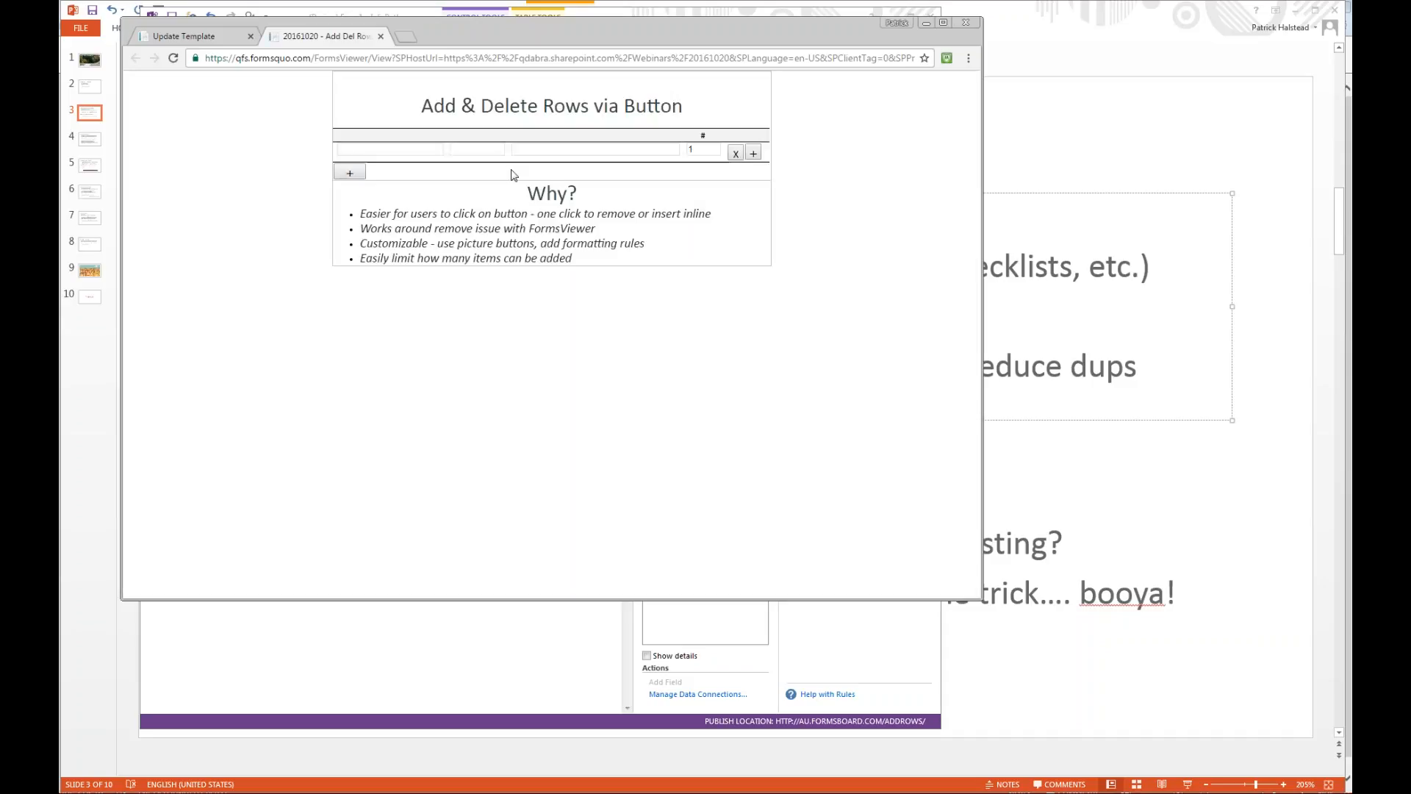
left_click(353, 174)
left_click(359, 194)
left_click(354, 214)
left_click(356, 233)
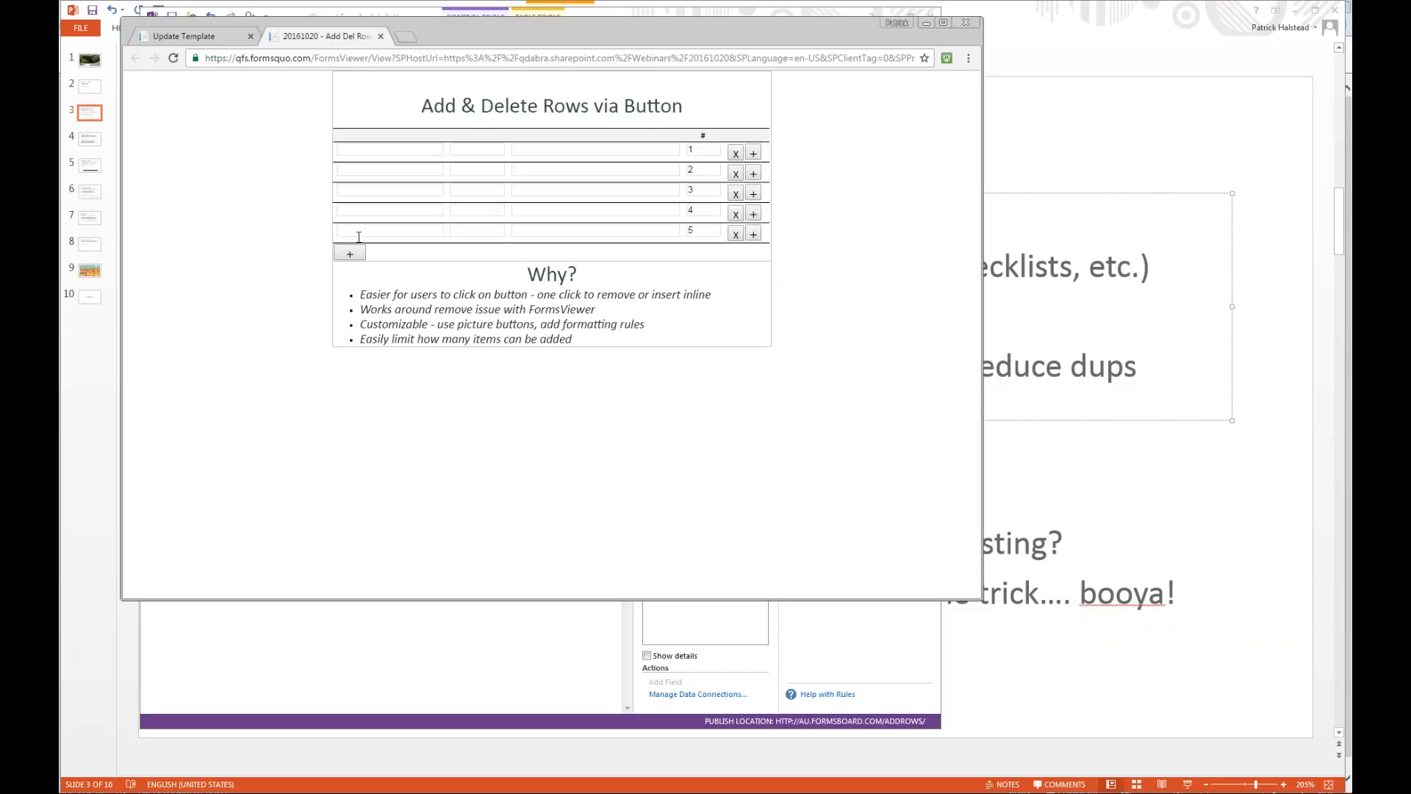
left_click(357, 256)
left_click(359, 274)
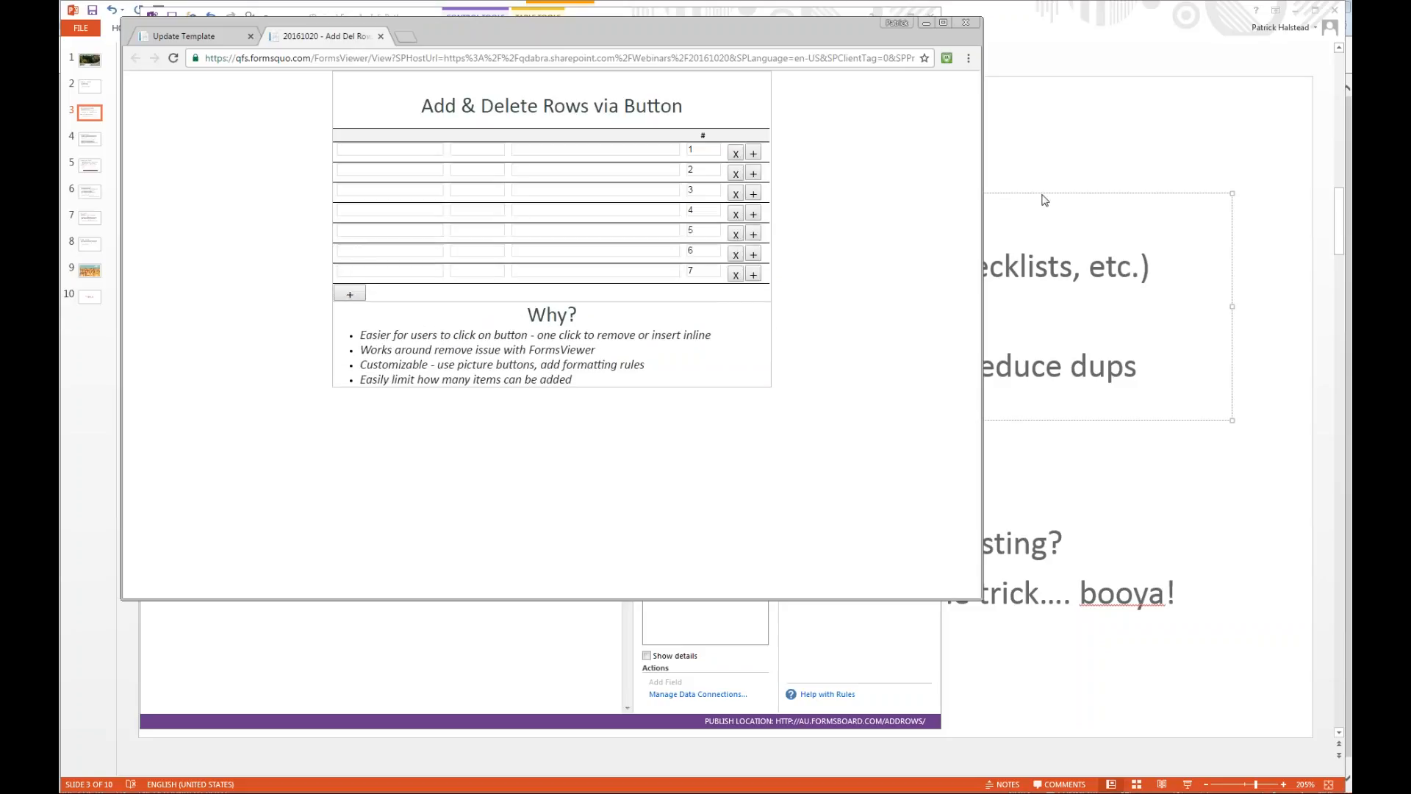
Switch to InfoPath and save the form template as AddRows2.xsn in the 2016-10-20 - FormsViewer Tips folder.
key("alt+Tab")
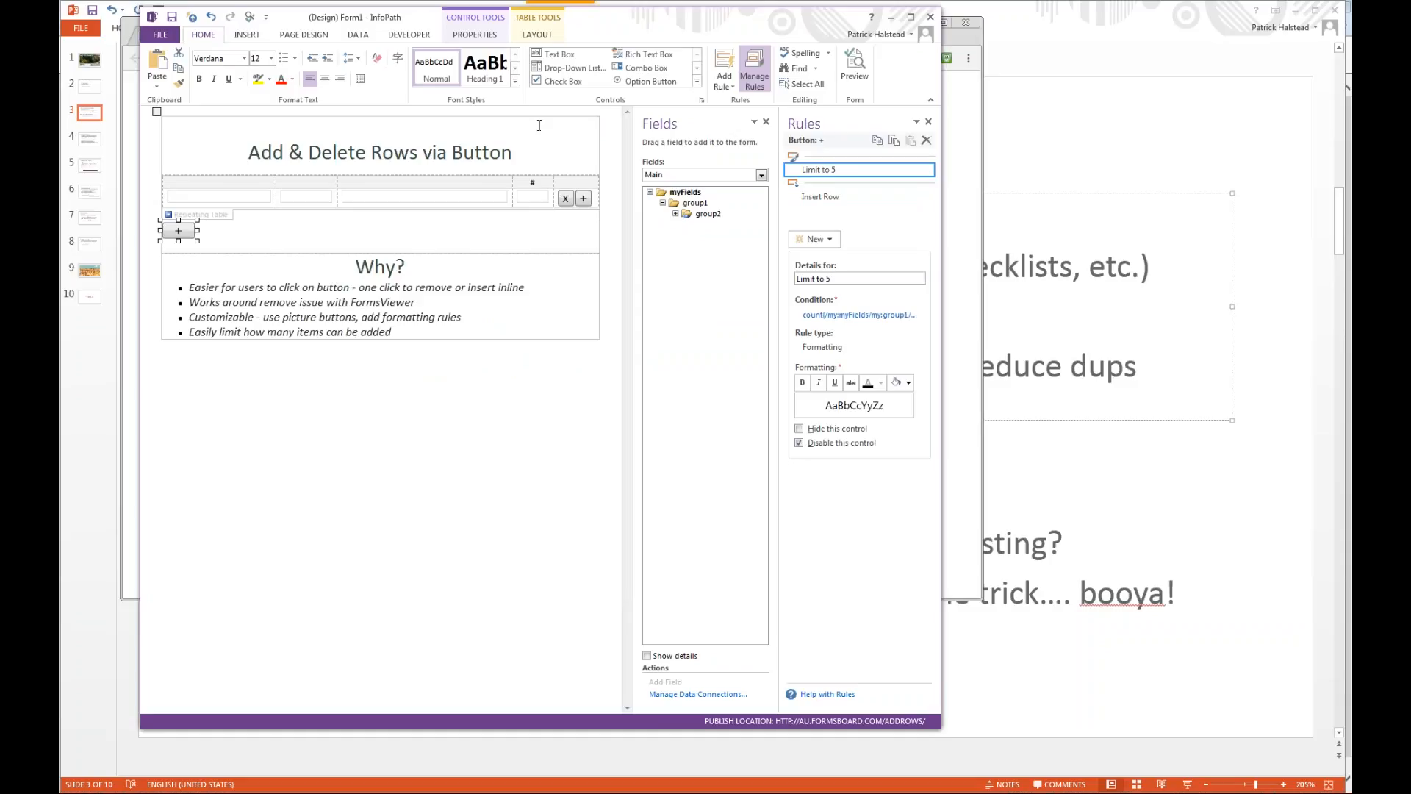
key("alt+f")
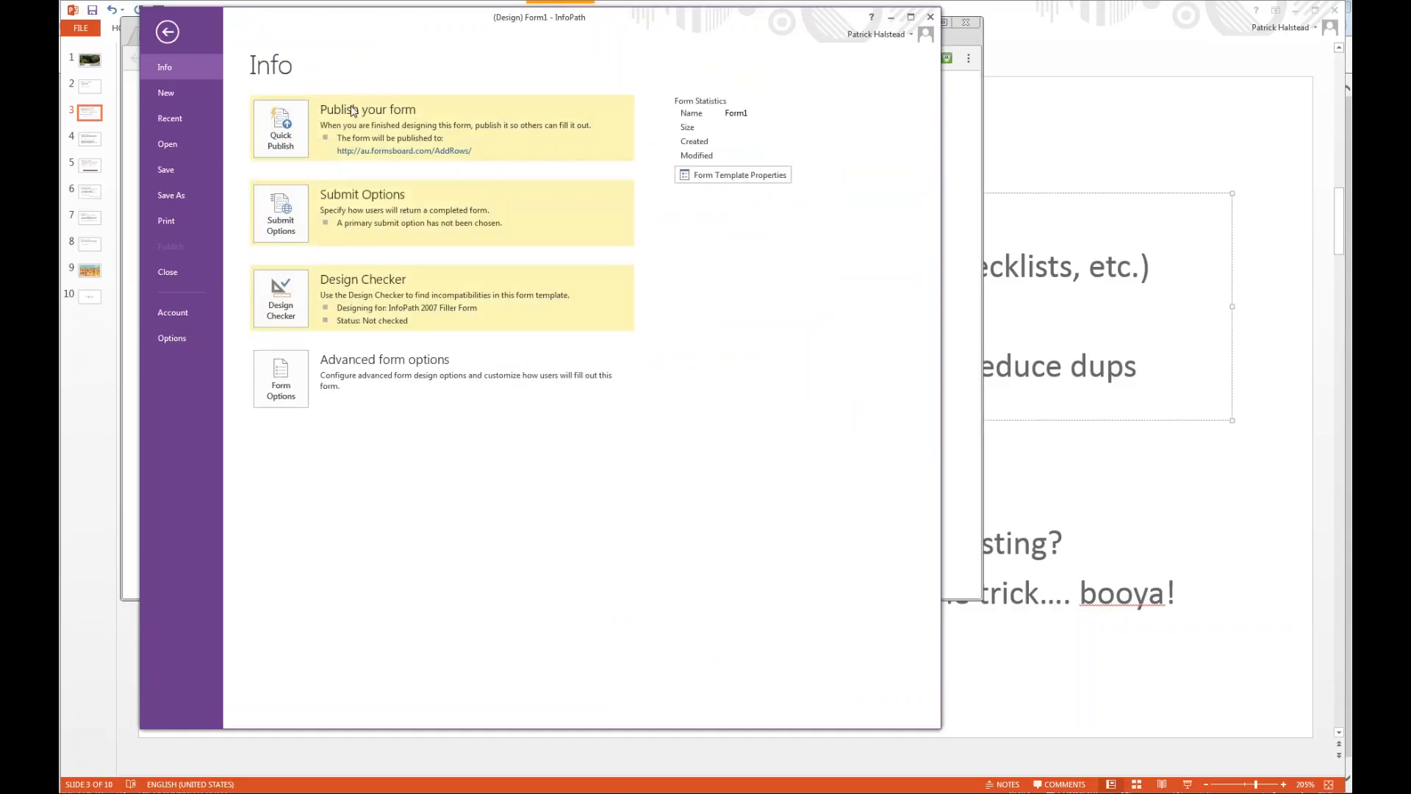
left_click(200, 193)
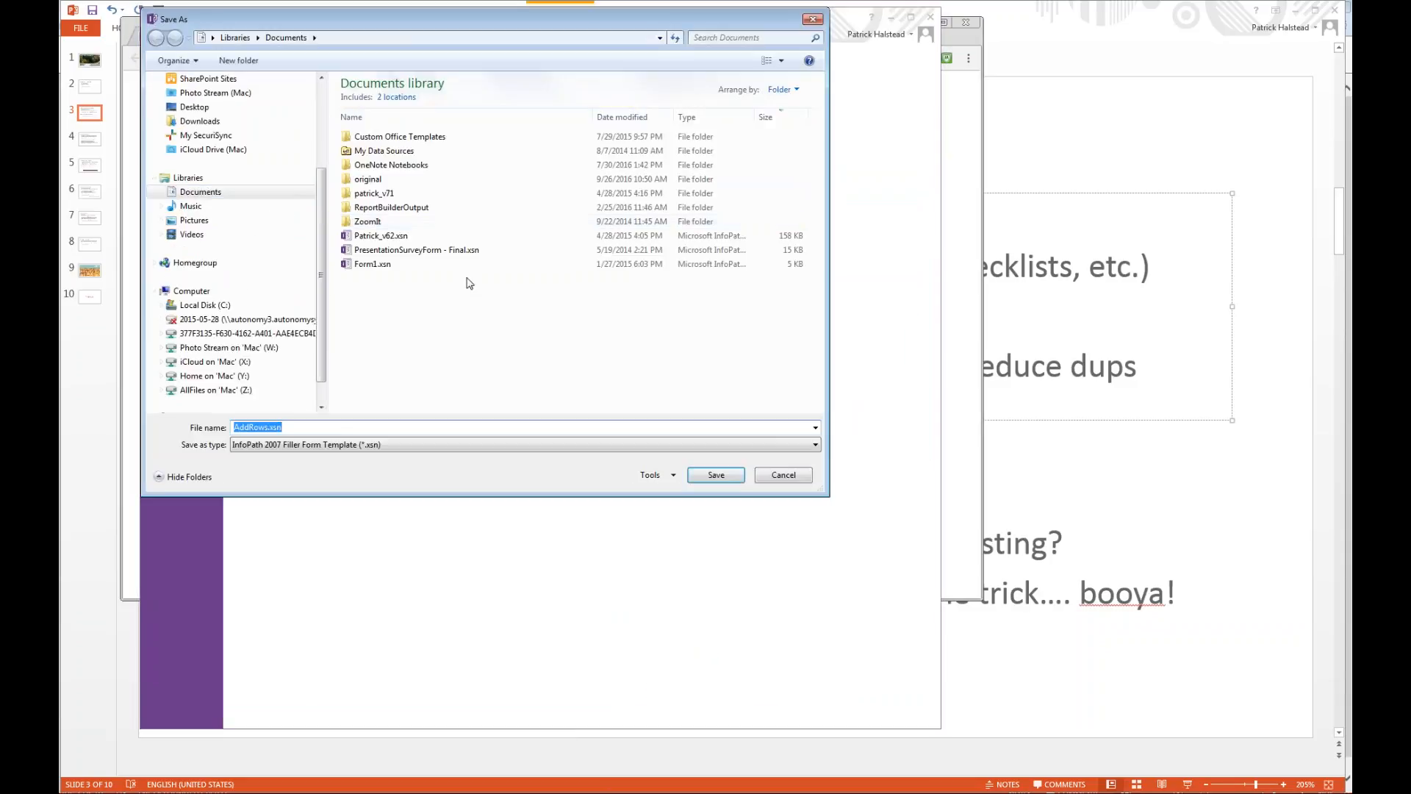
left_click(731, 473)
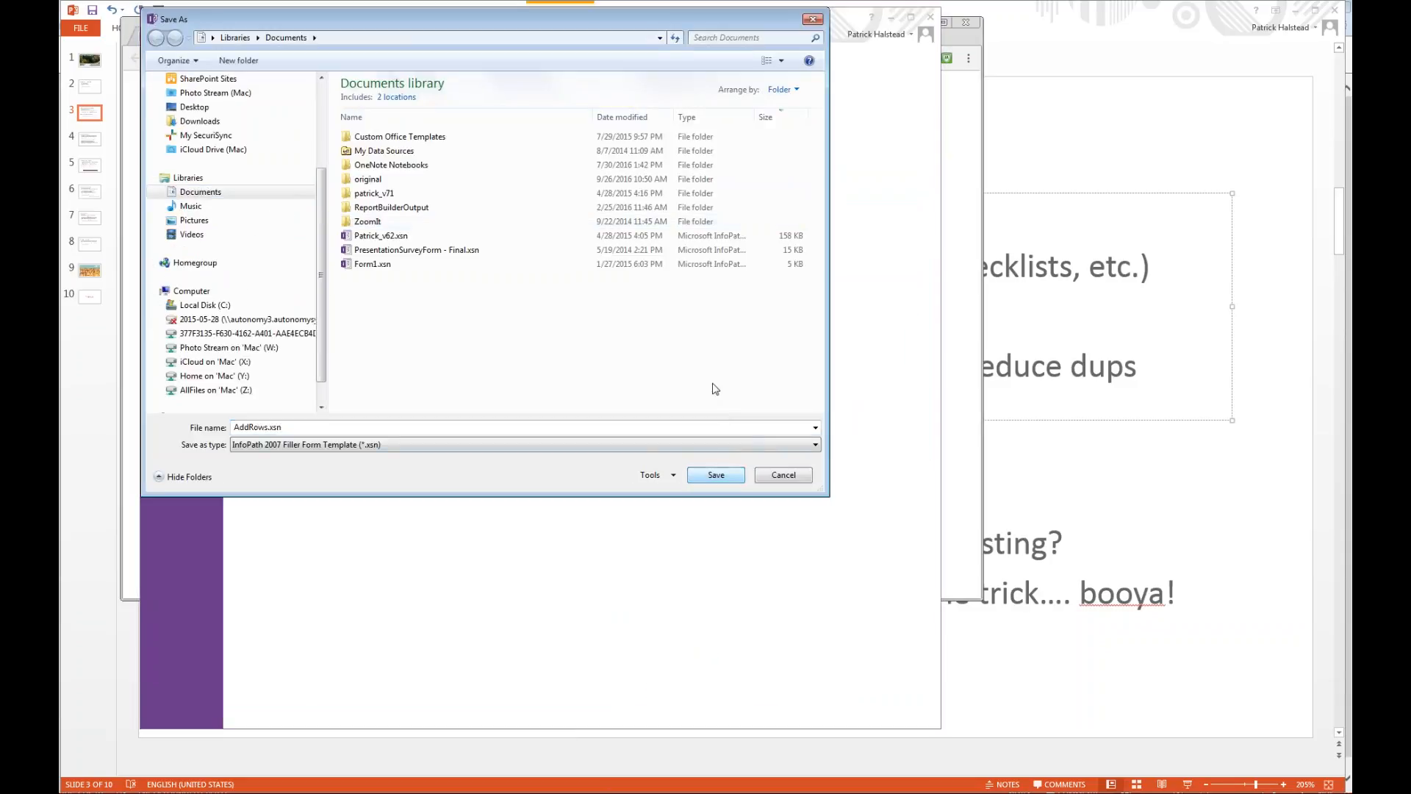
scroll(231, 96, "up", 3)
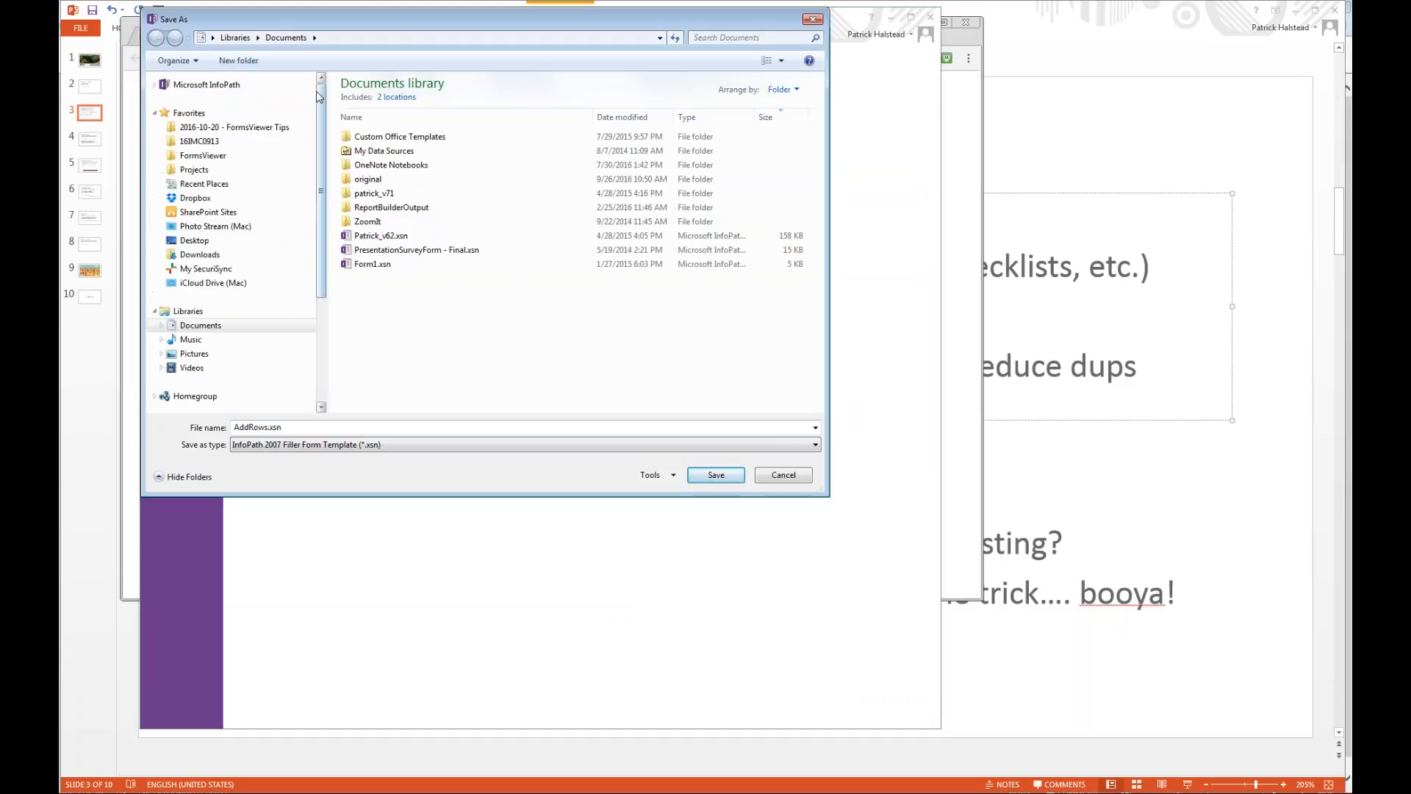
left_click(235, 127)
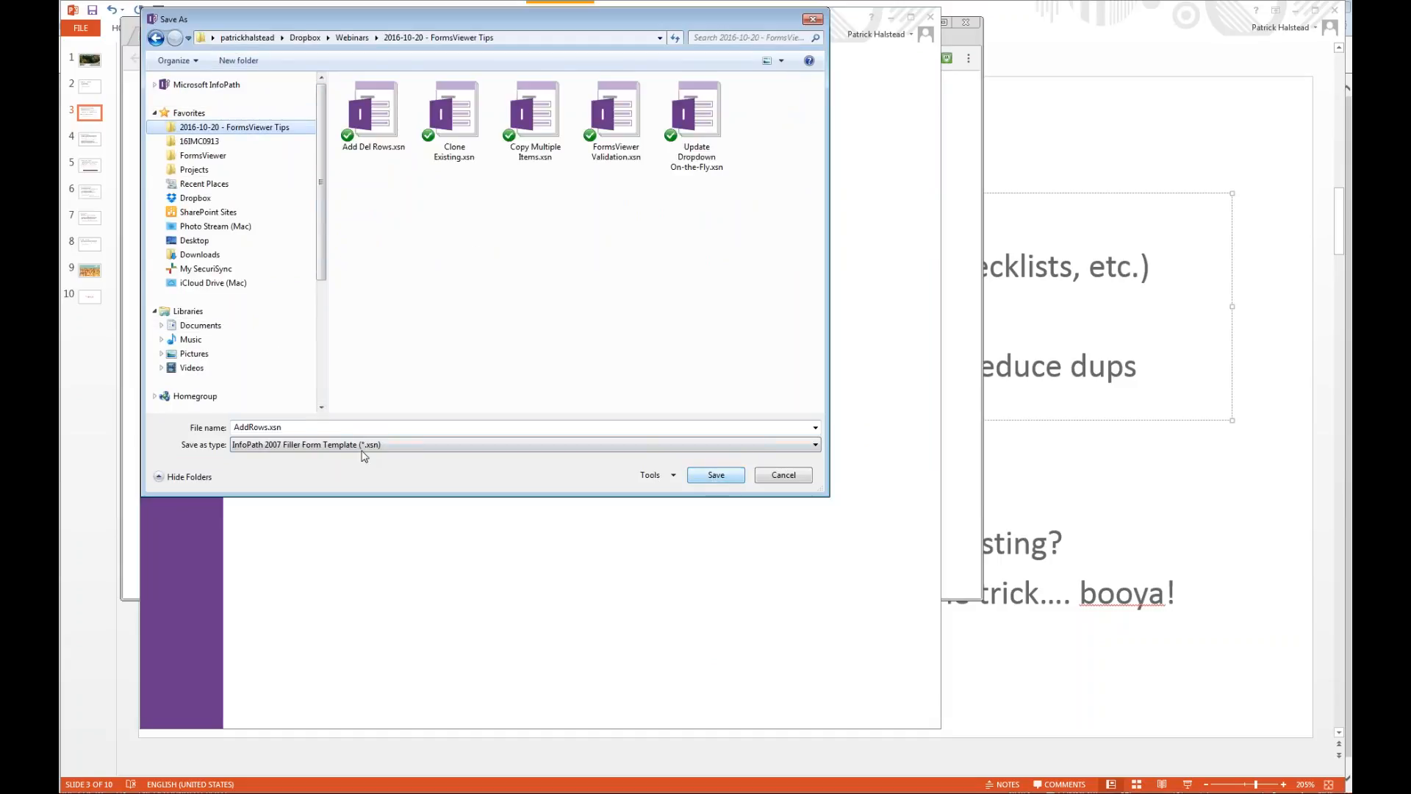
left_click(313, 431)
left_click(313, 430)
type("2")
key("Return")
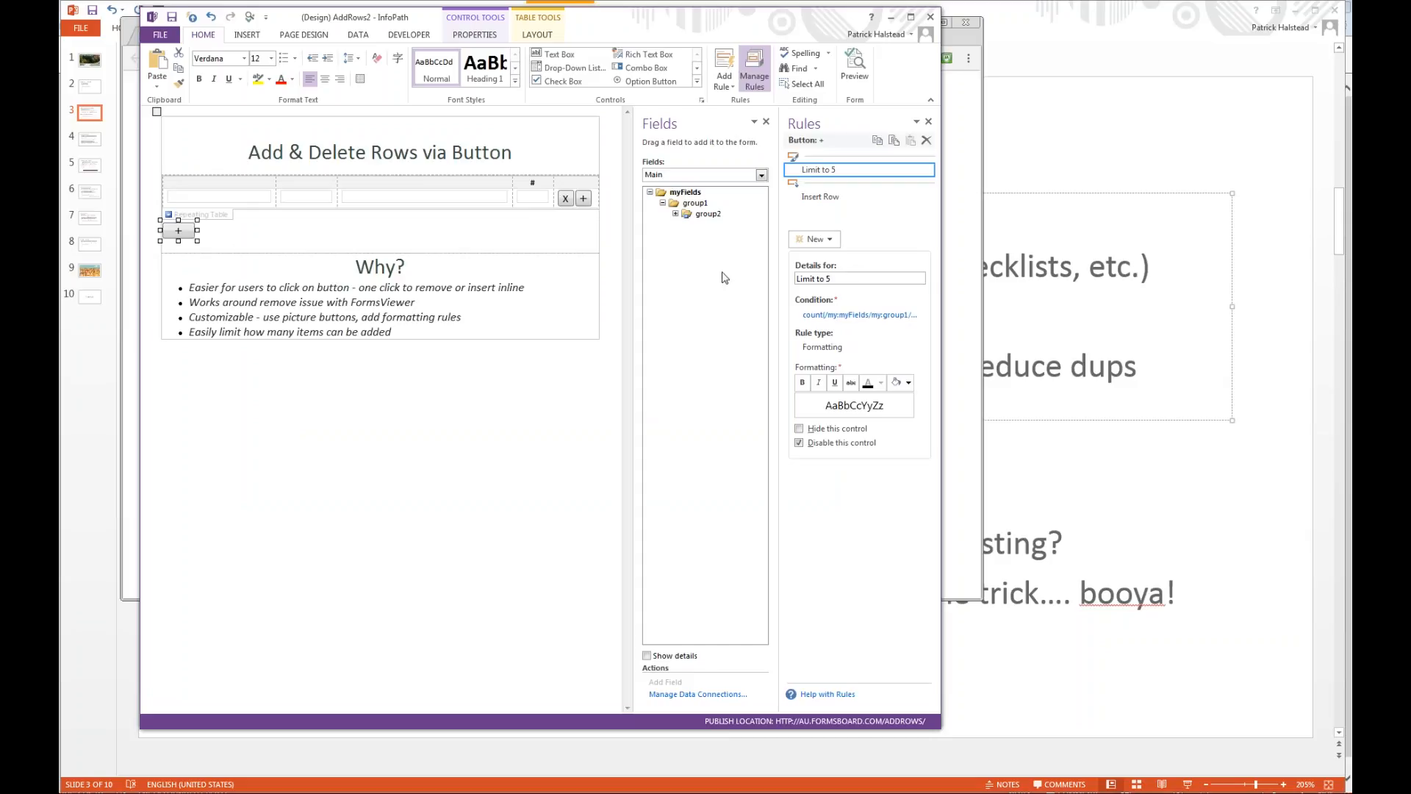
View the action of the Insert Row rule on the add button below the table, leaving it unchanged.
left_click(825, 199)
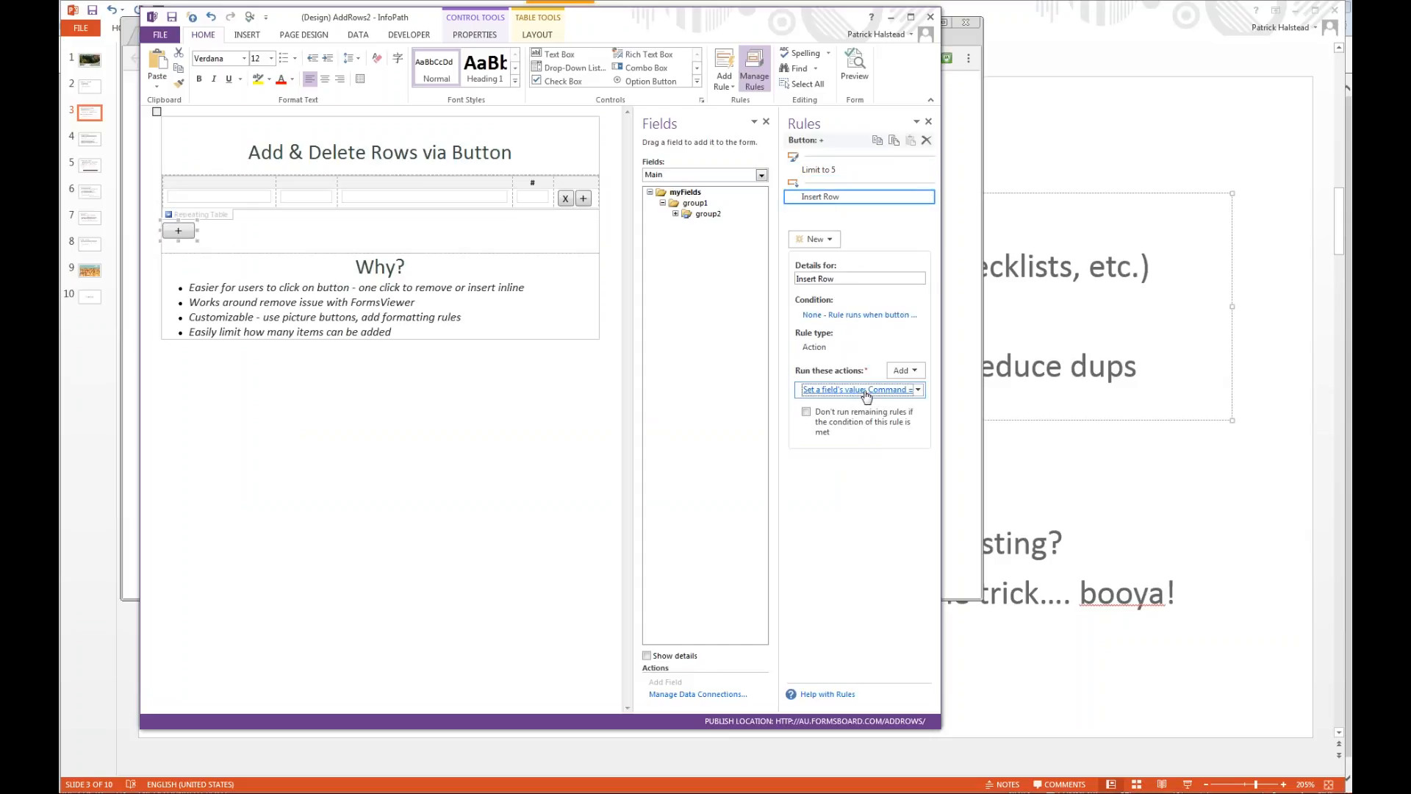
left_click(828, 392)
key("Escape")
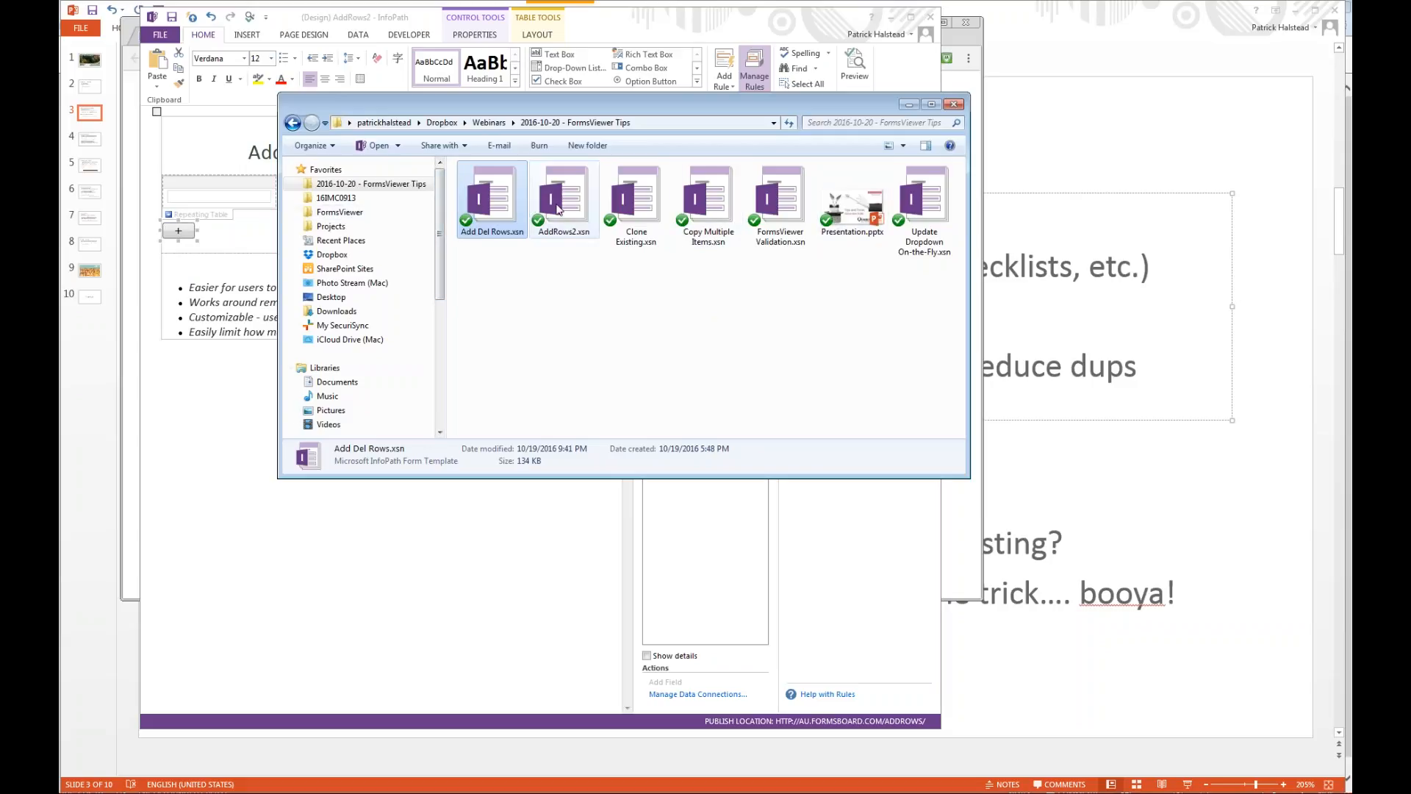
Close the old form tab and upload AddRows2.xsn as the update for the 20161020 - Add Del Rows template.
left_click(557, 208)
key("alt+Tab")
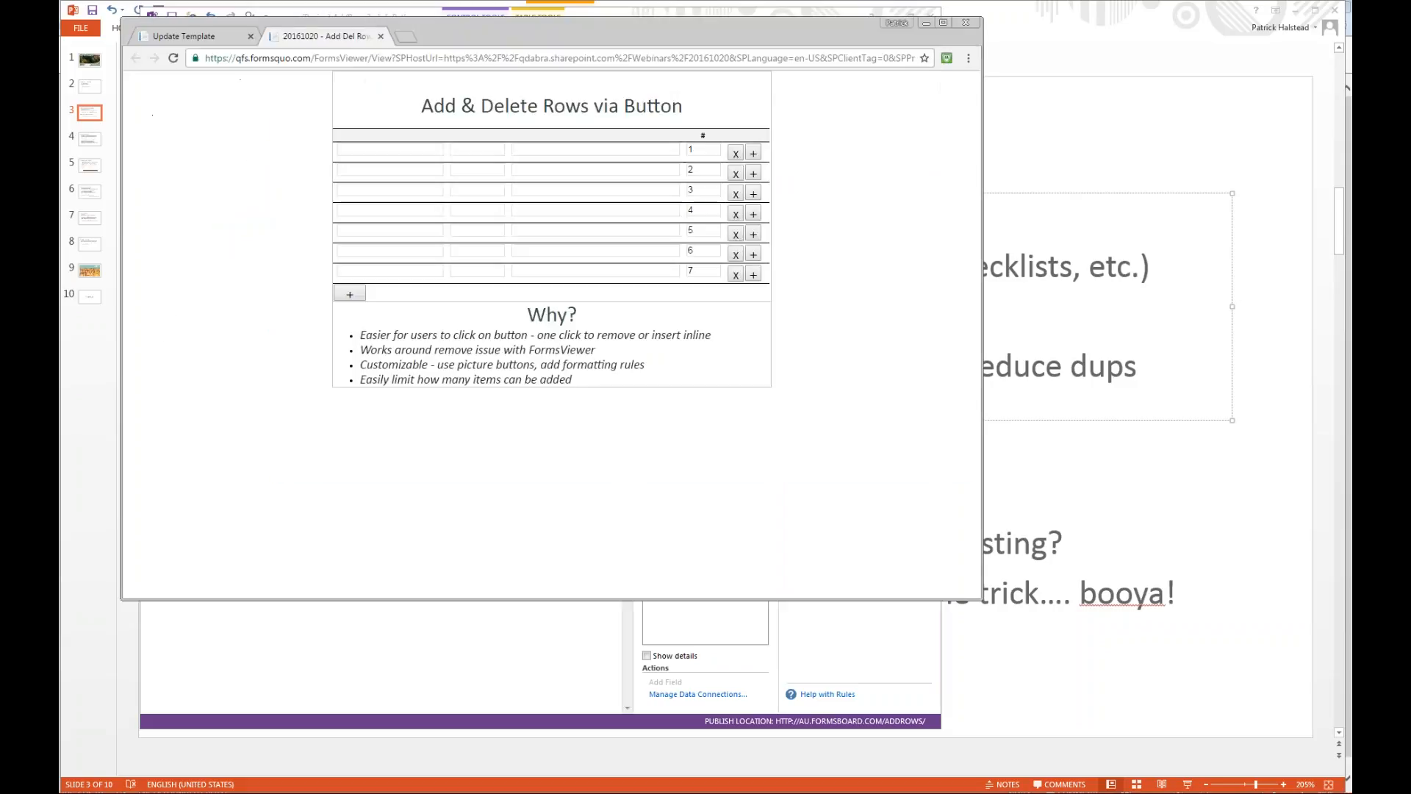
key("alt+Tab")
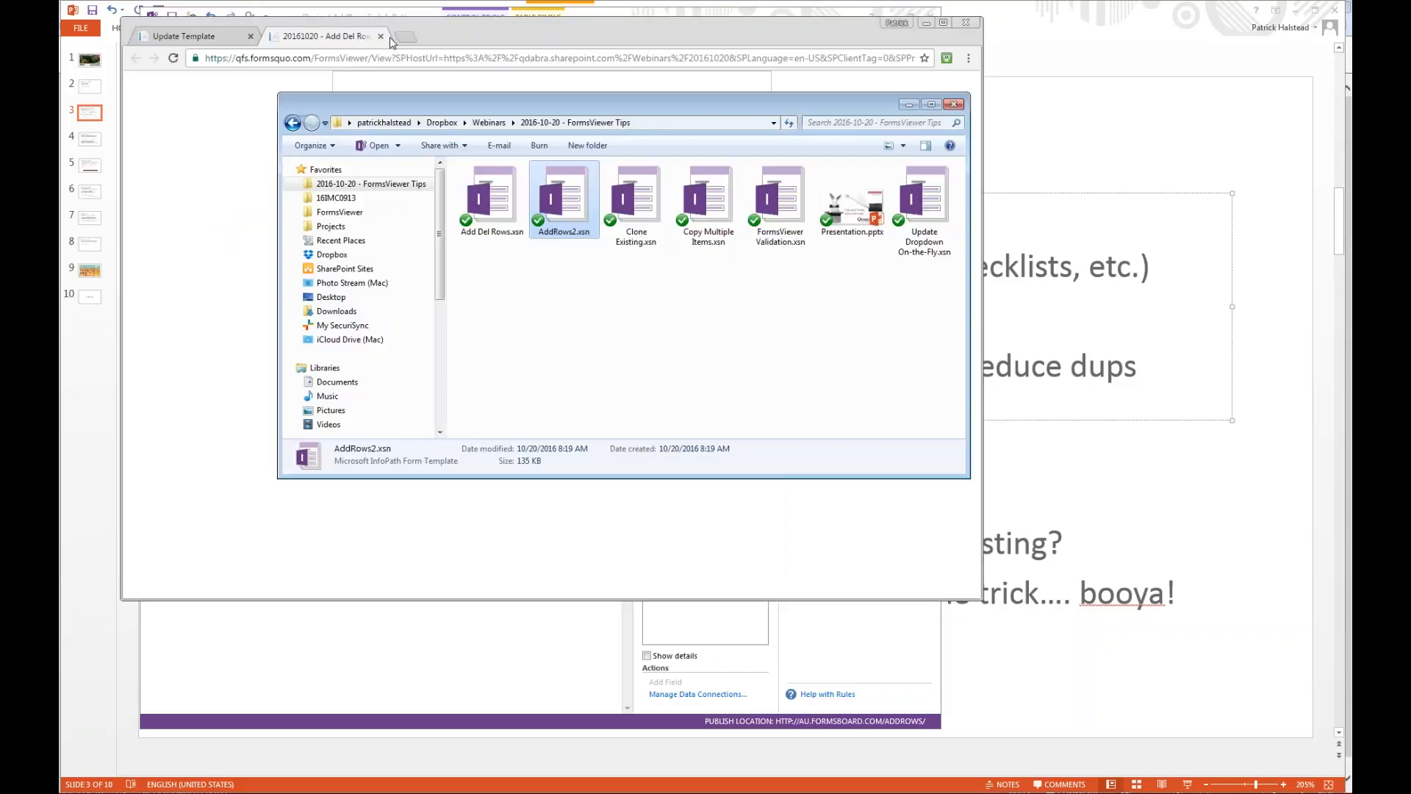
left_click(389, 40)
left_click(381, 36)
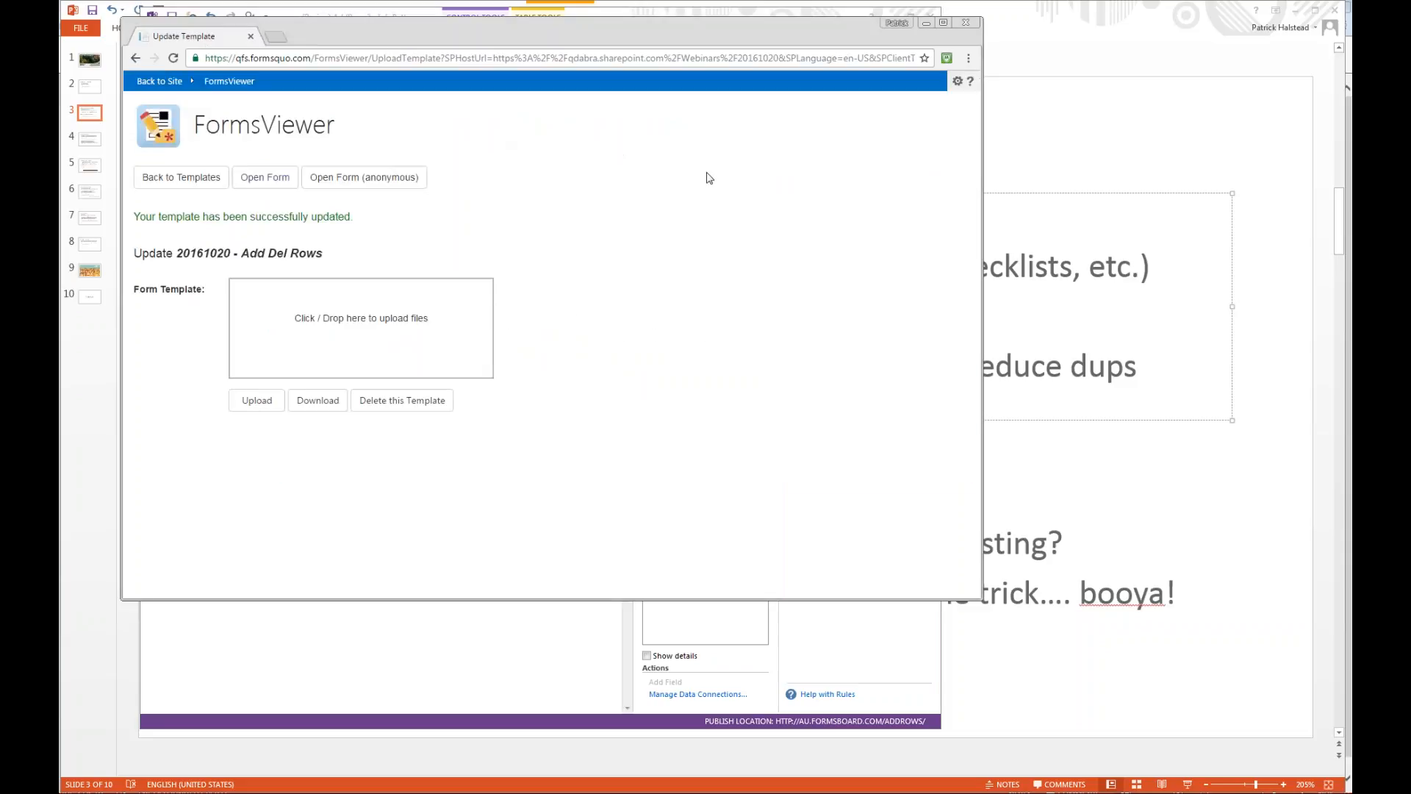
key("alt+Tab")
left_click_drag(529, 210, 257, 324)
left_click(259, 441)
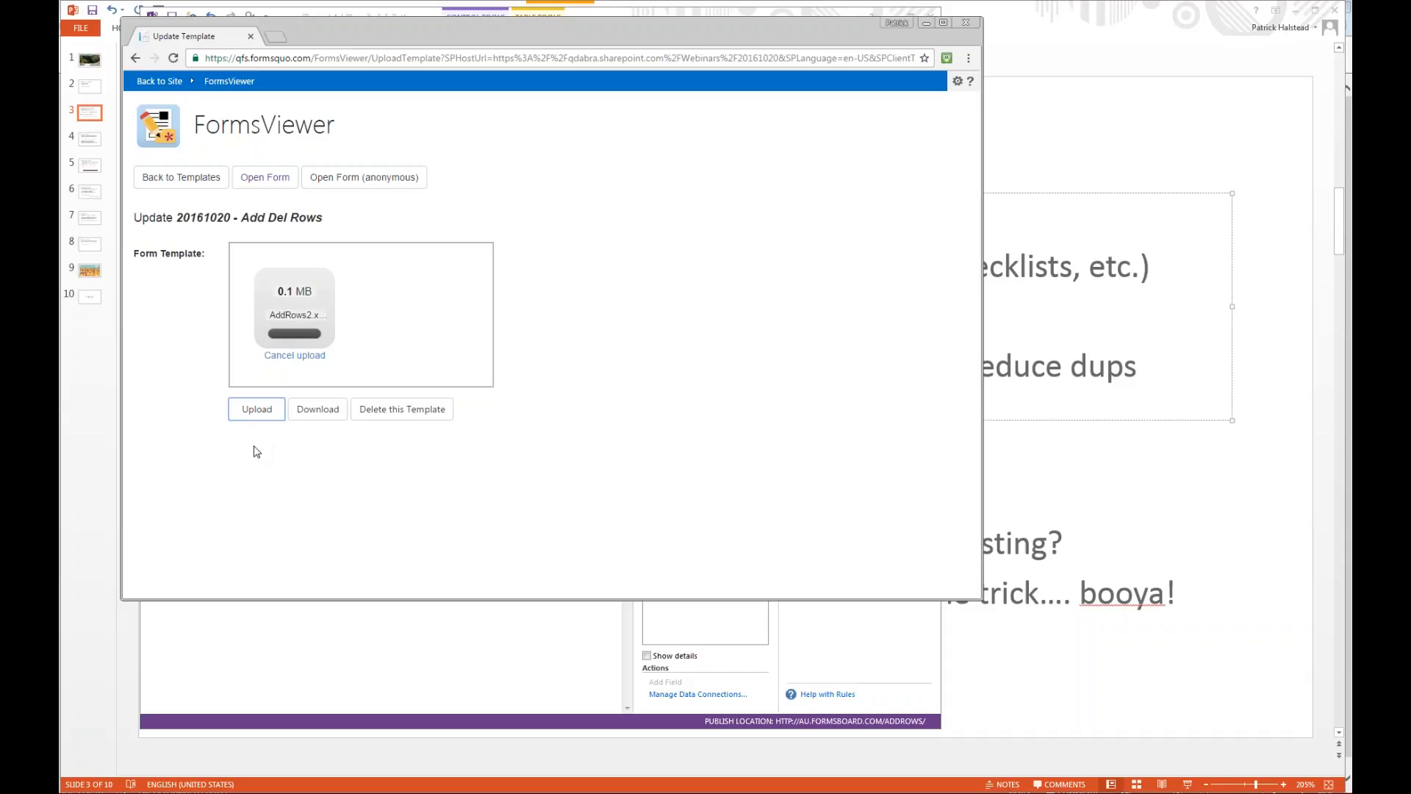
Open the updated form and add four rows with the add button below the table to test the five-row limit.
left_click(262, 183)
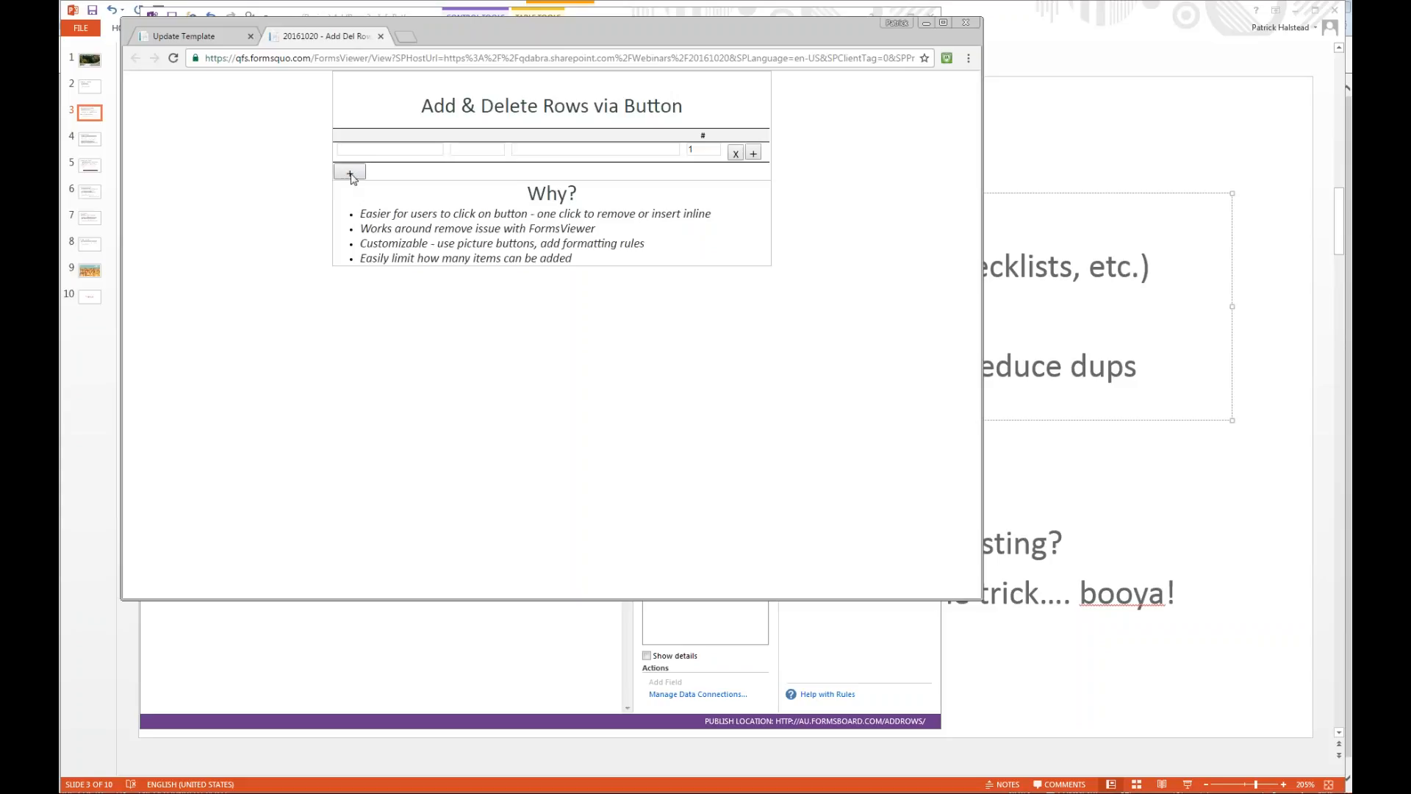
double_click(351, 177)
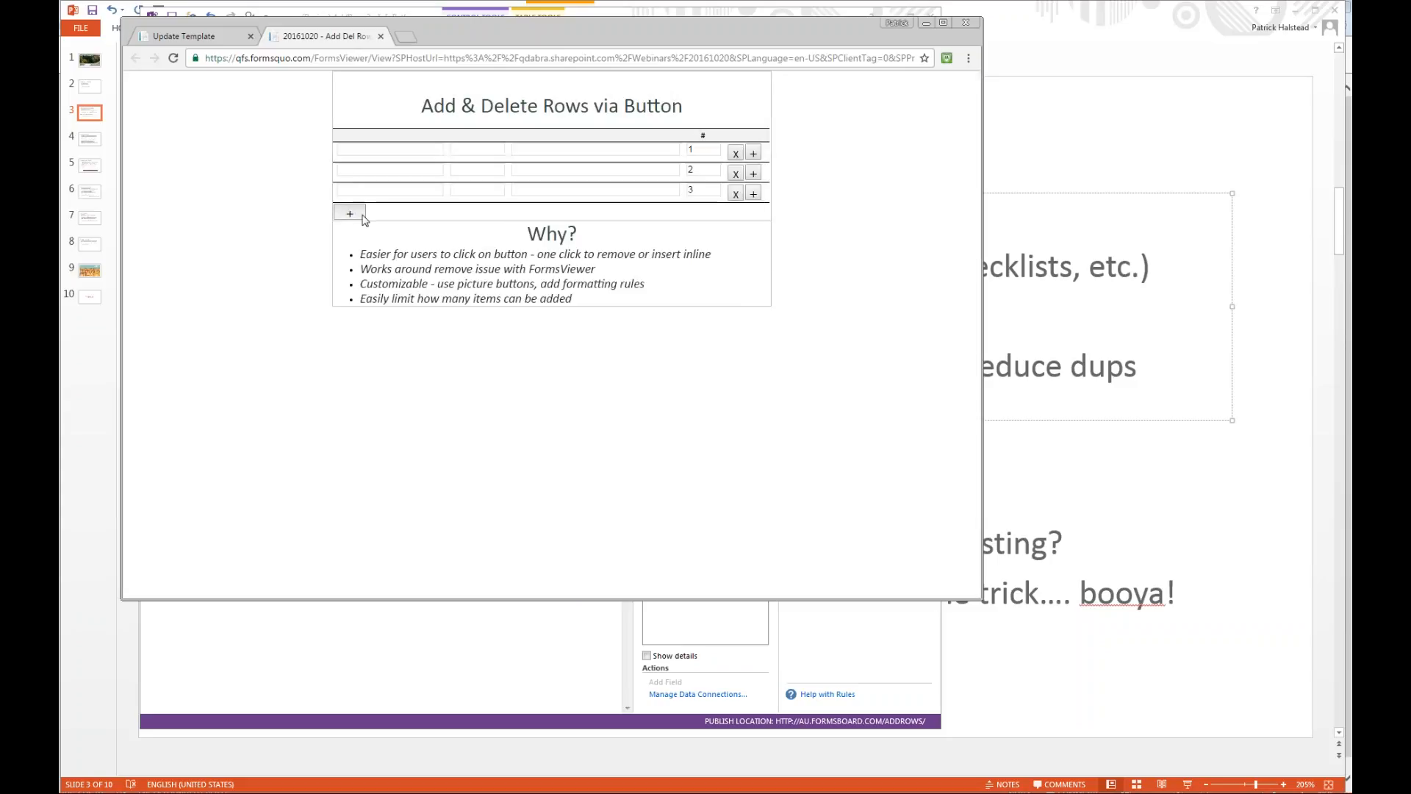
double_click(357, 213)
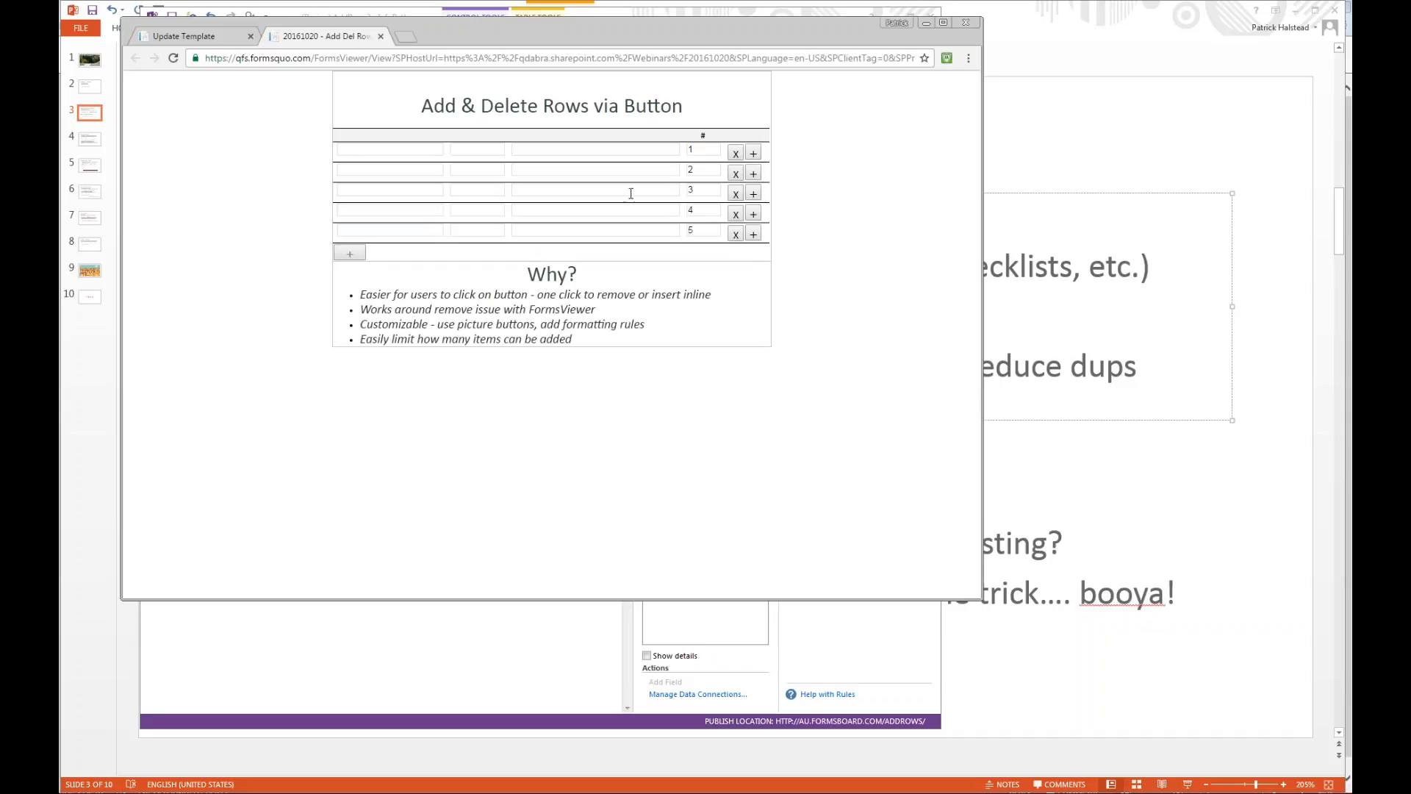
Insert three more rows inline with the third row's add button.
left_click(759, 195)
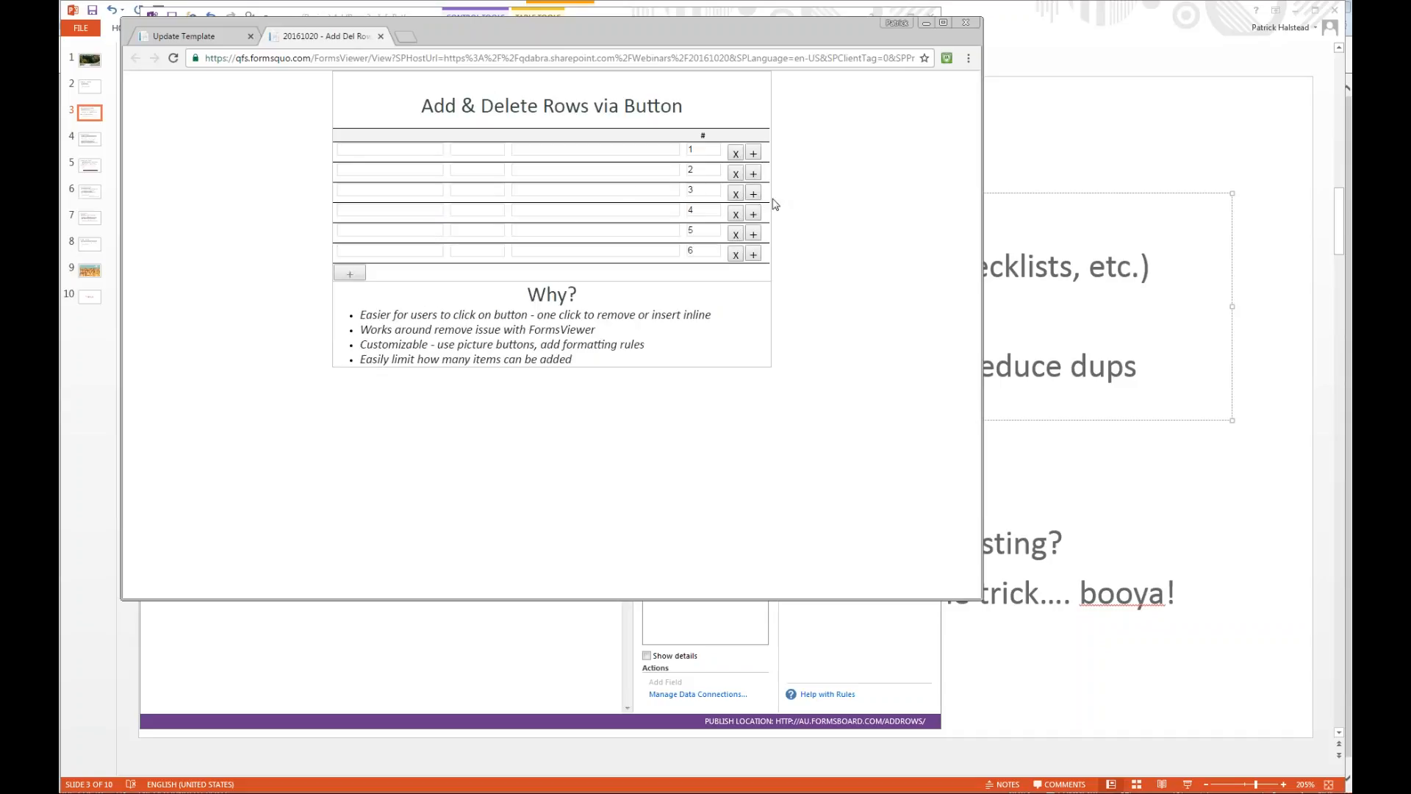
left_click(753, 194)
left_click(754, 194)
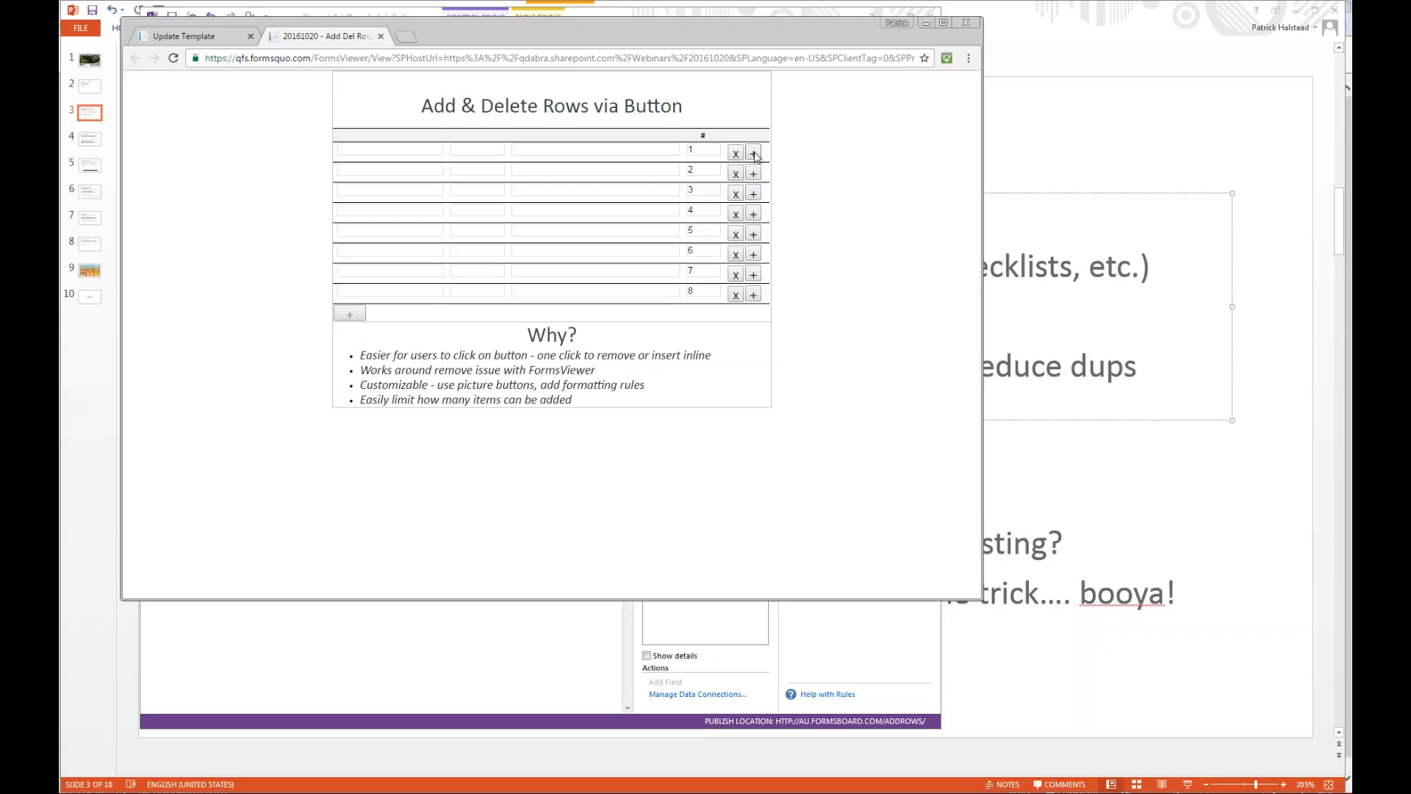
Delete three rows with the second row's delete button and insert one row with the first row's add button.
left_click(736, 174)
left_click(736, 175)
left_click(736, 175)
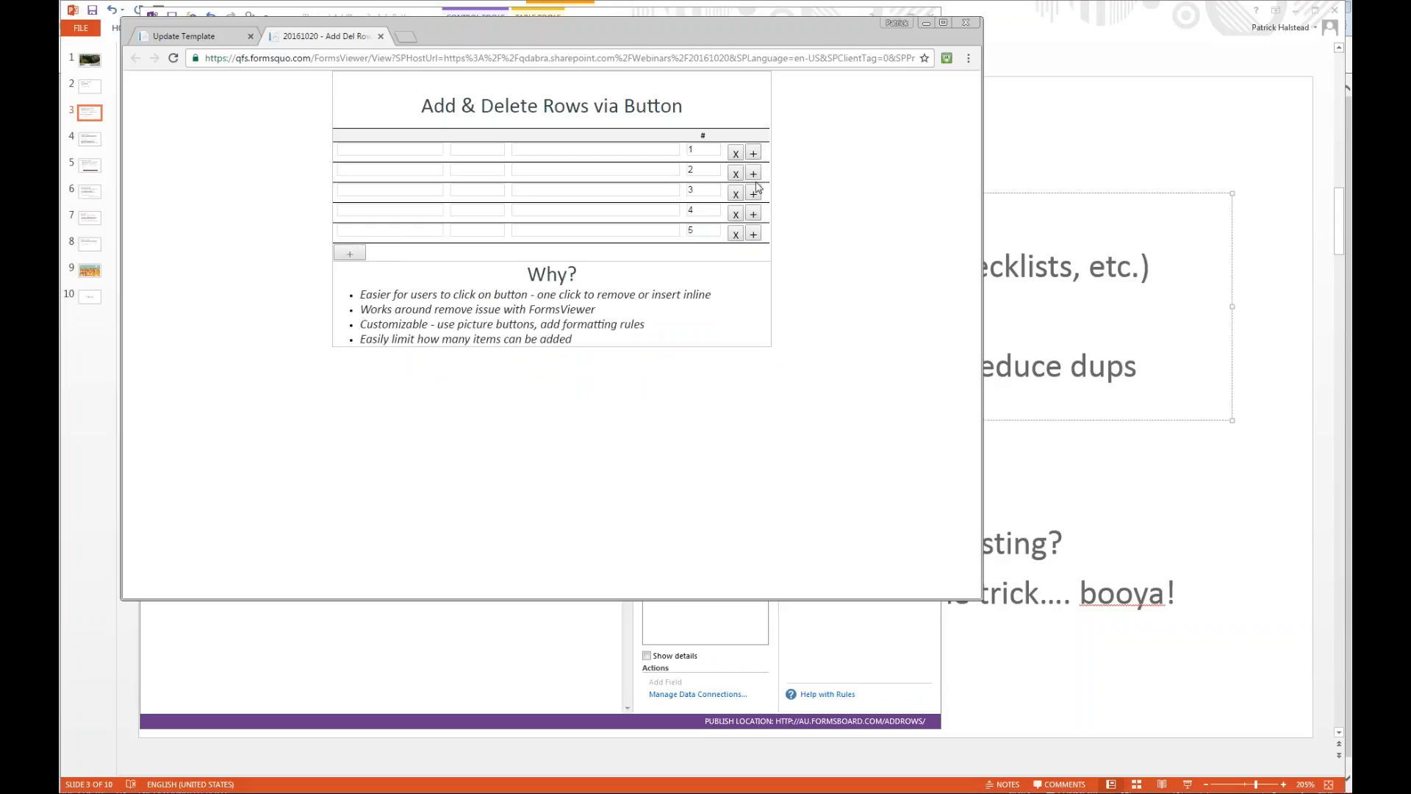
left_click(753, 153)
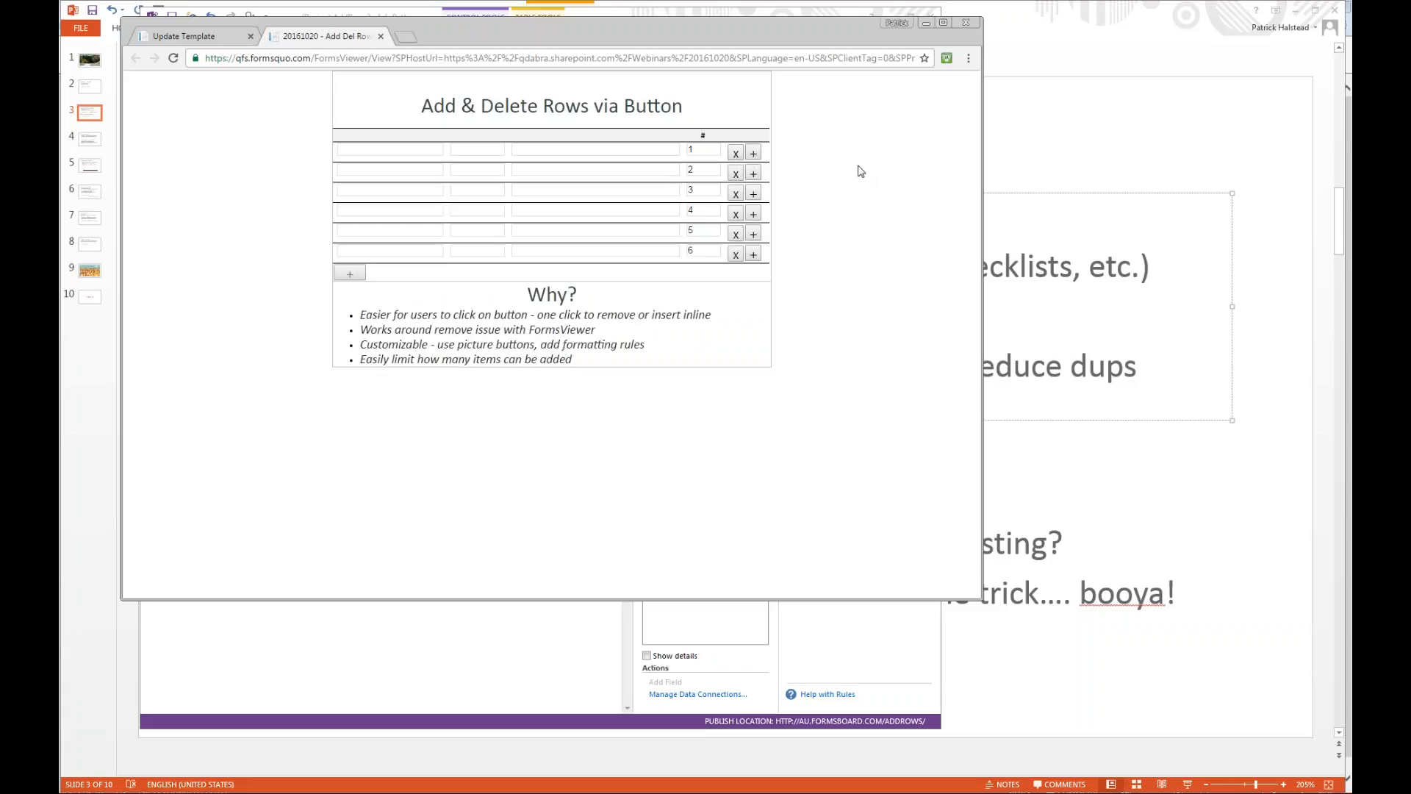
Close the form tab, switch to InfoPath, and open the value formula of the X button's Delete Row action.
key("ctrl+w")
key("alt+Tab")
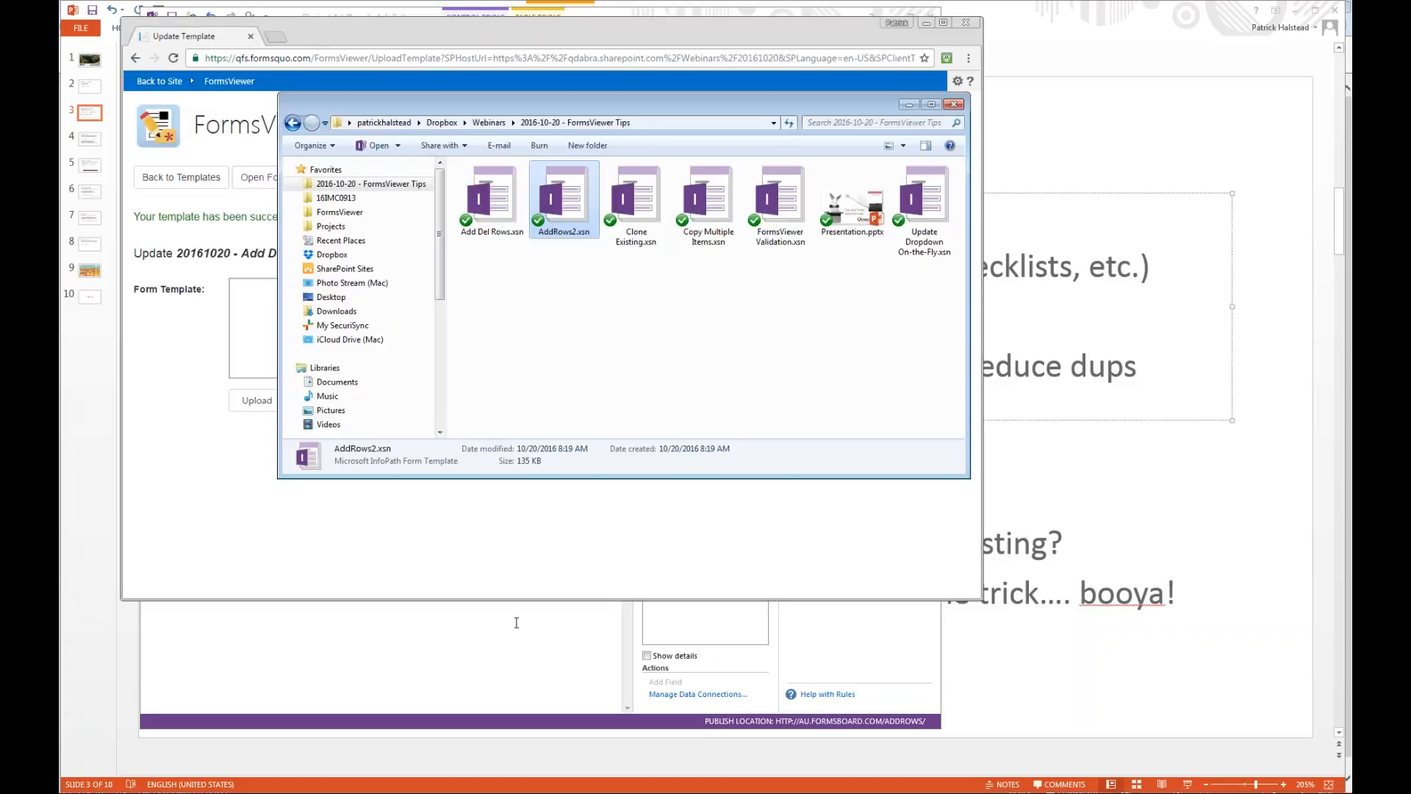
left_click(515, 623)
left_click(572, 197)
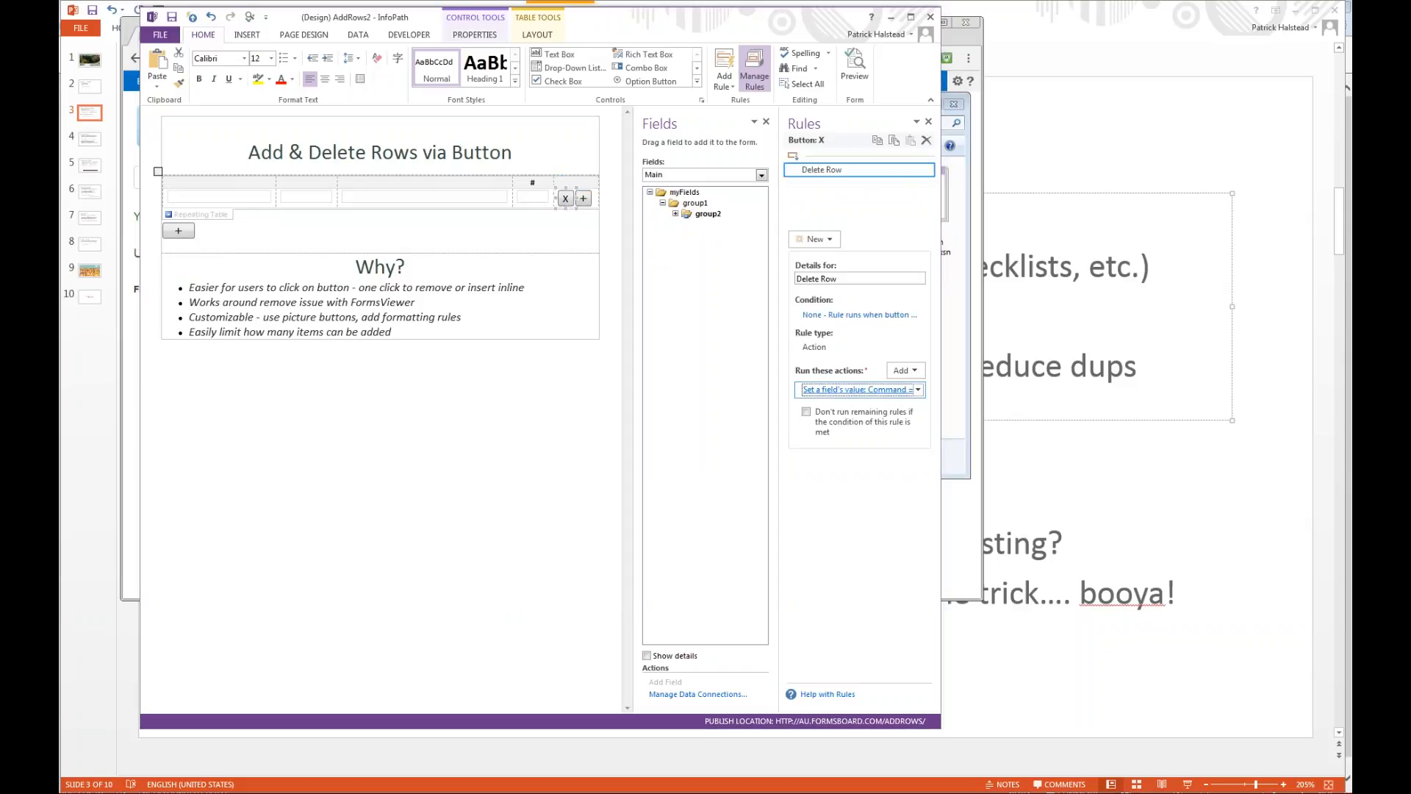
left_click(815, 389)
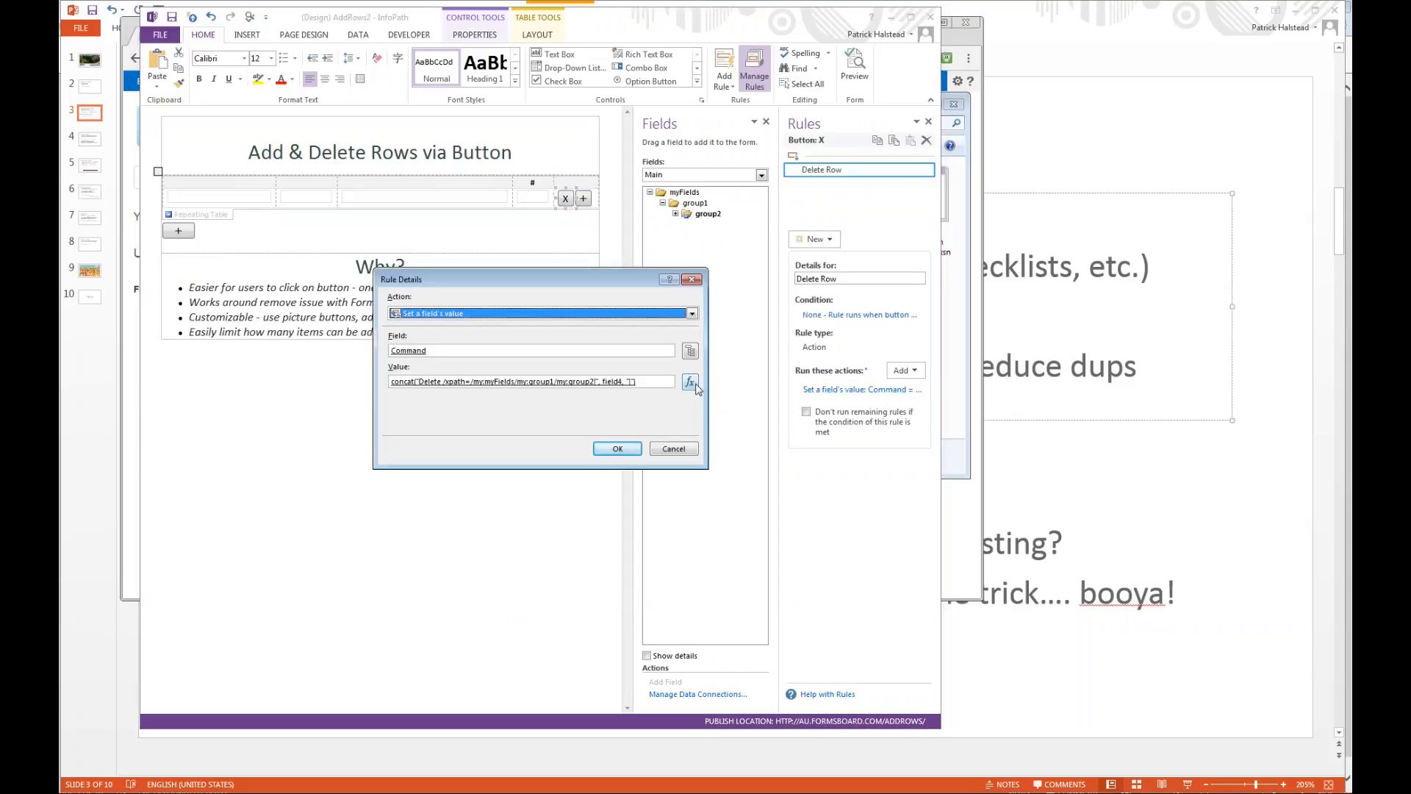
left_click(690, 382)
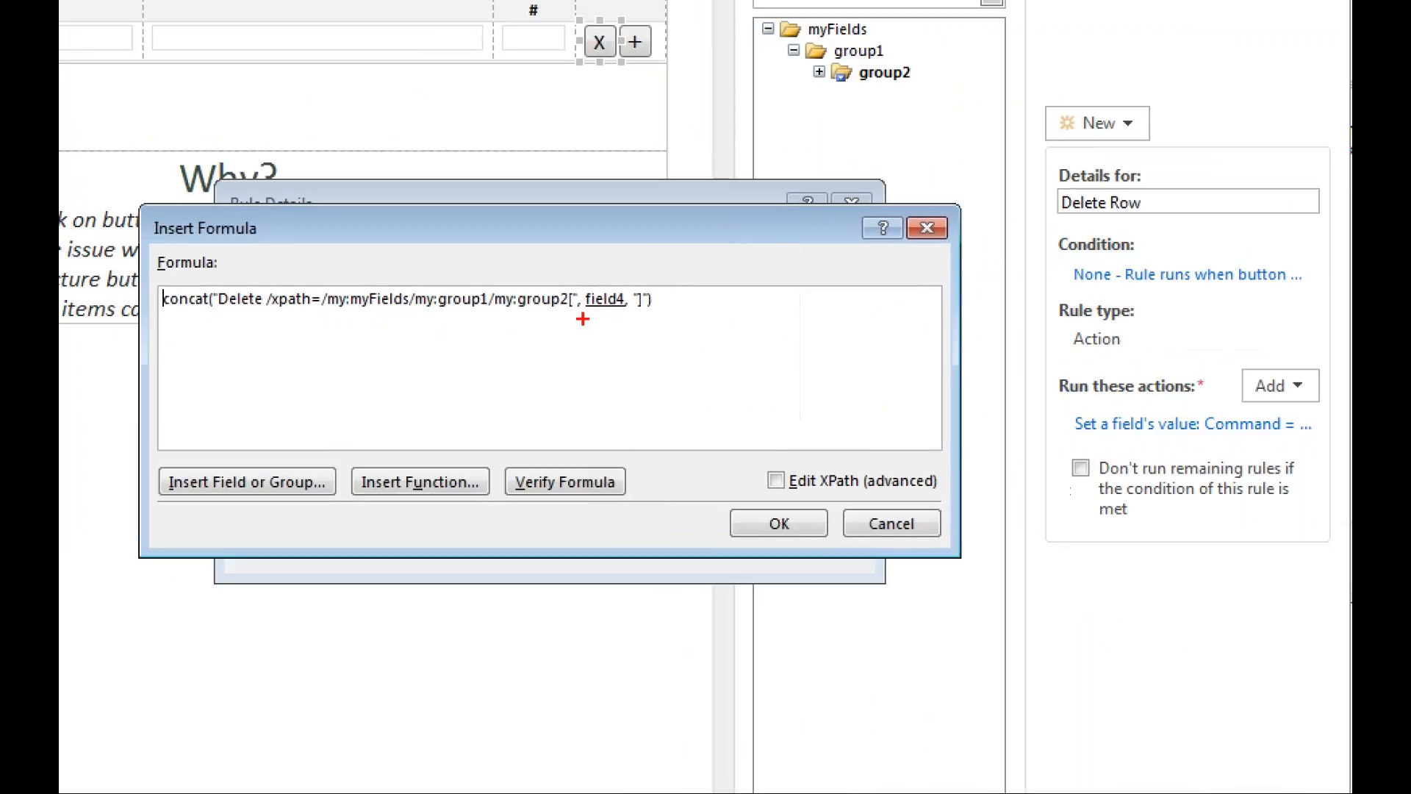
Mark the bracketed field4 part of the Delete Row formula on screen, then close the formula and rule details without changes.
left_click_drag(571, 315, 604, 315)
left_click_drag(578, 255, 563, 271)
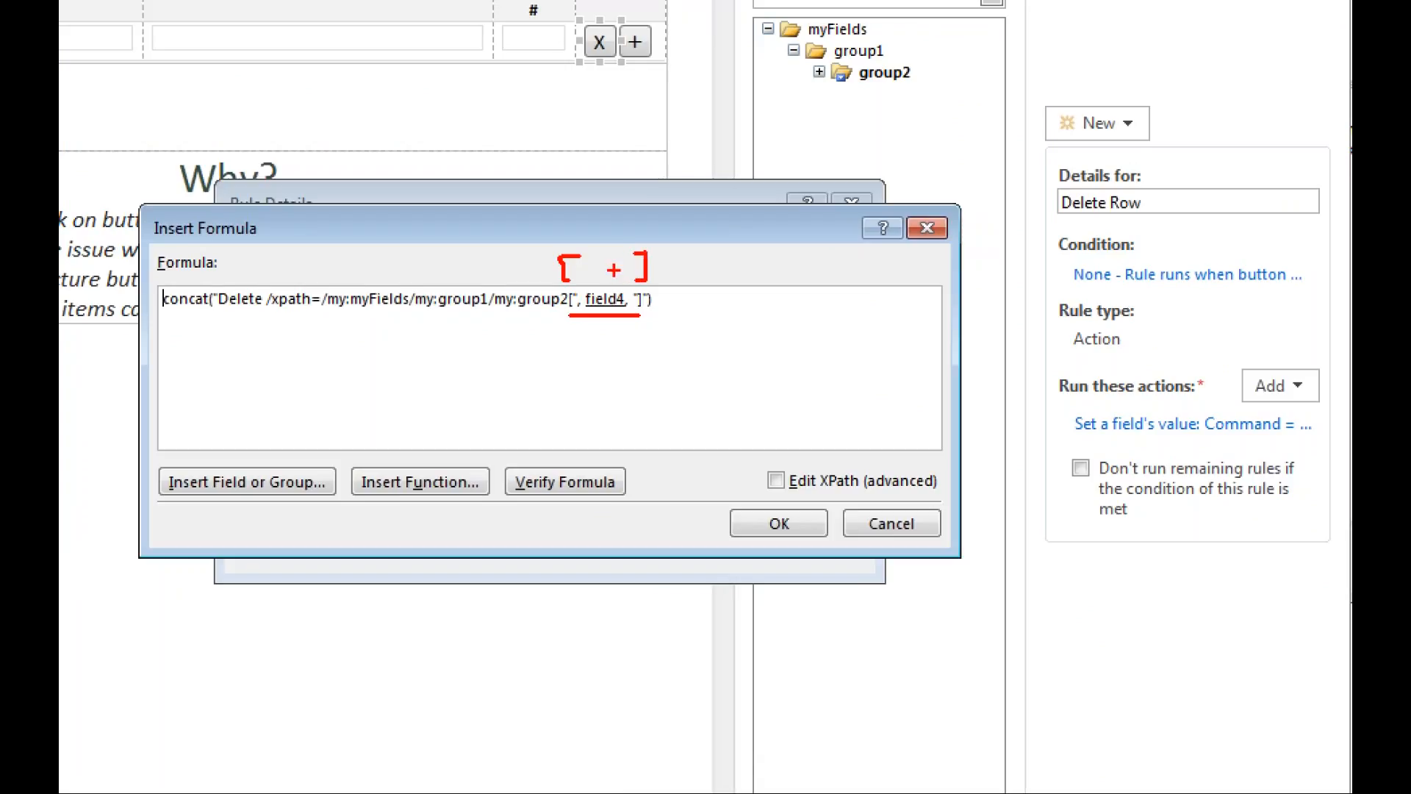
left_click_drag(603, 318, 603, 401)
mouse_move(602, 323)
left_mouse_down()
mouse_move(586, 343)
mouse_move(622, 346)
left_mouse_up()
key("Escape")
left_click(724, 294)
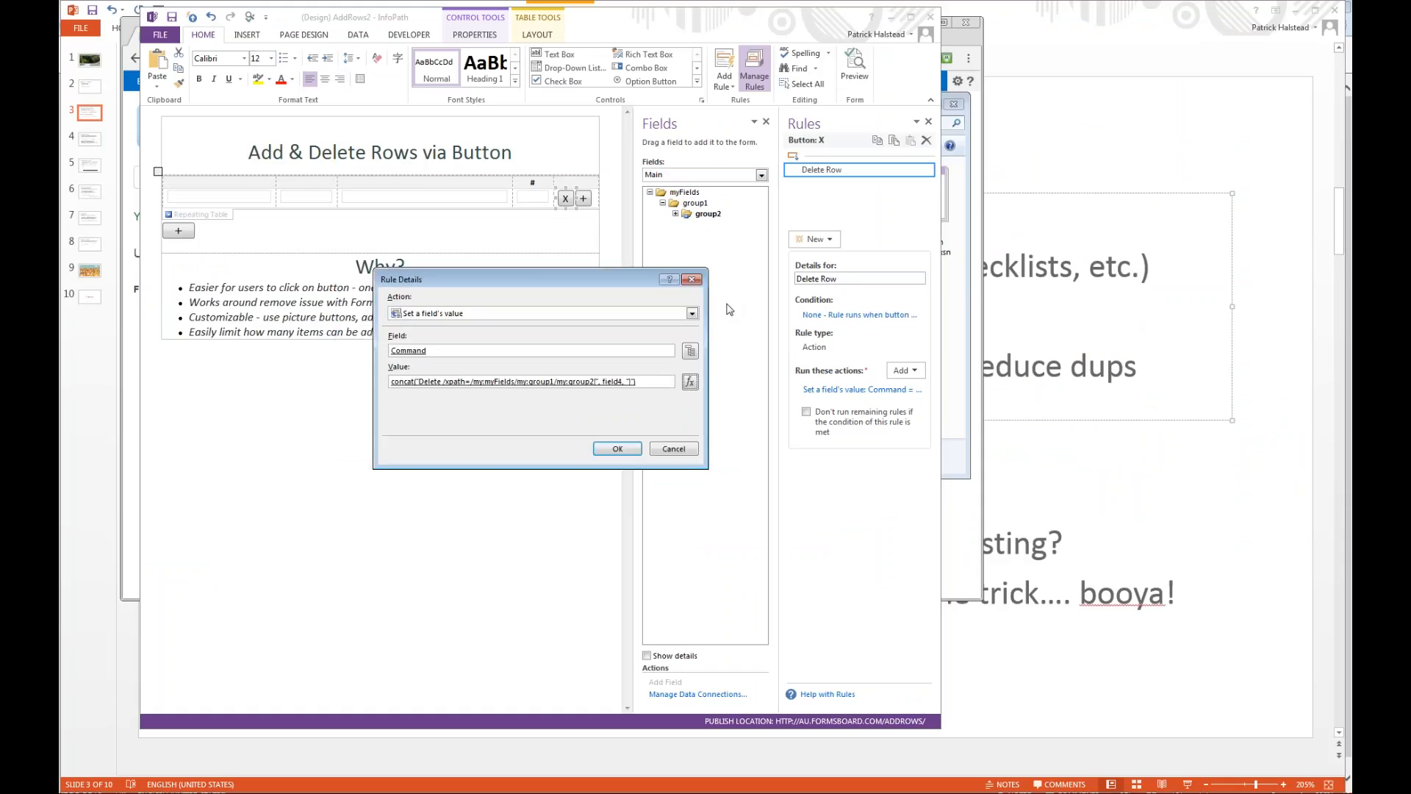
left_click(672, 448)
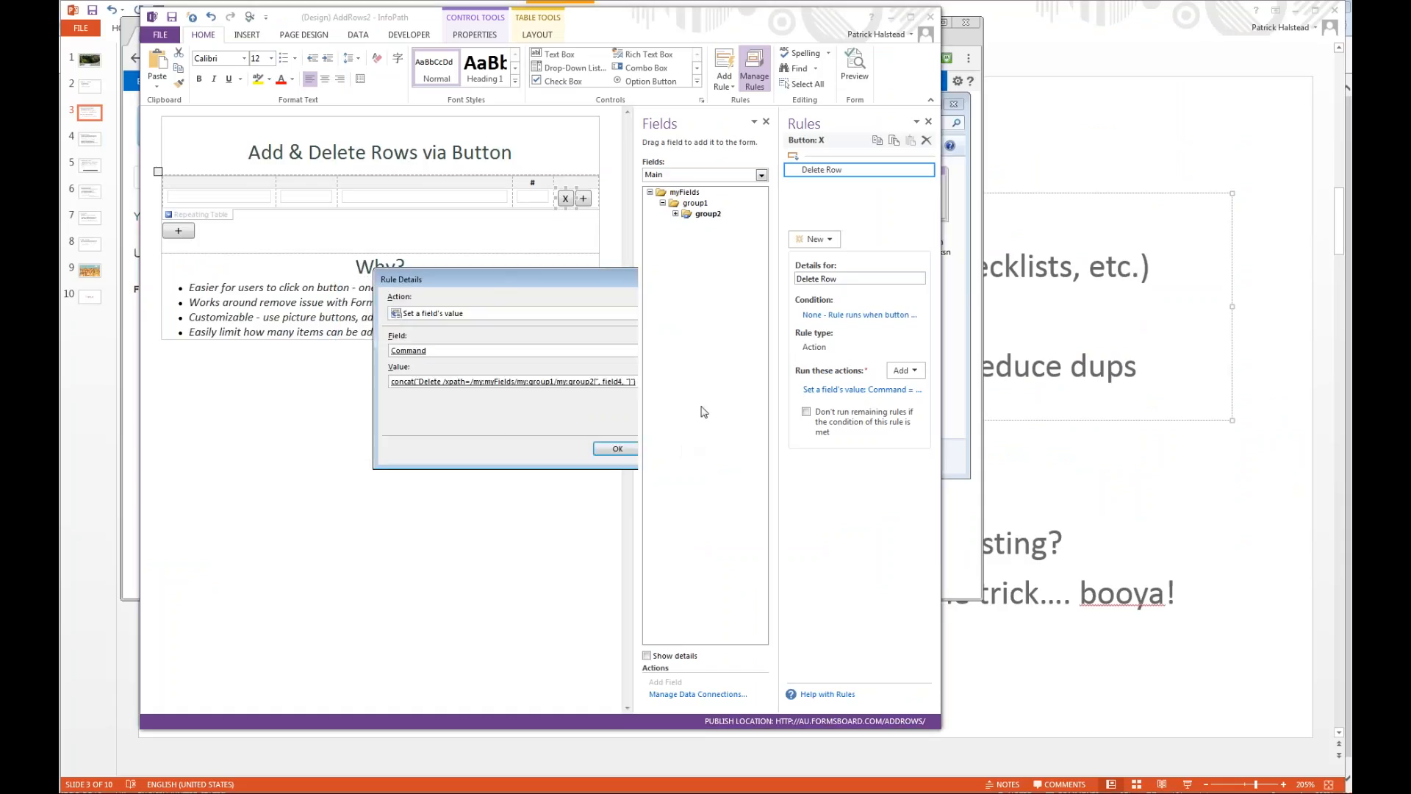
Examine field4's default value formula under group2, underline it on screen, and close the dialogs without changes.
left_click(675, 214)
double_click(716, 257)
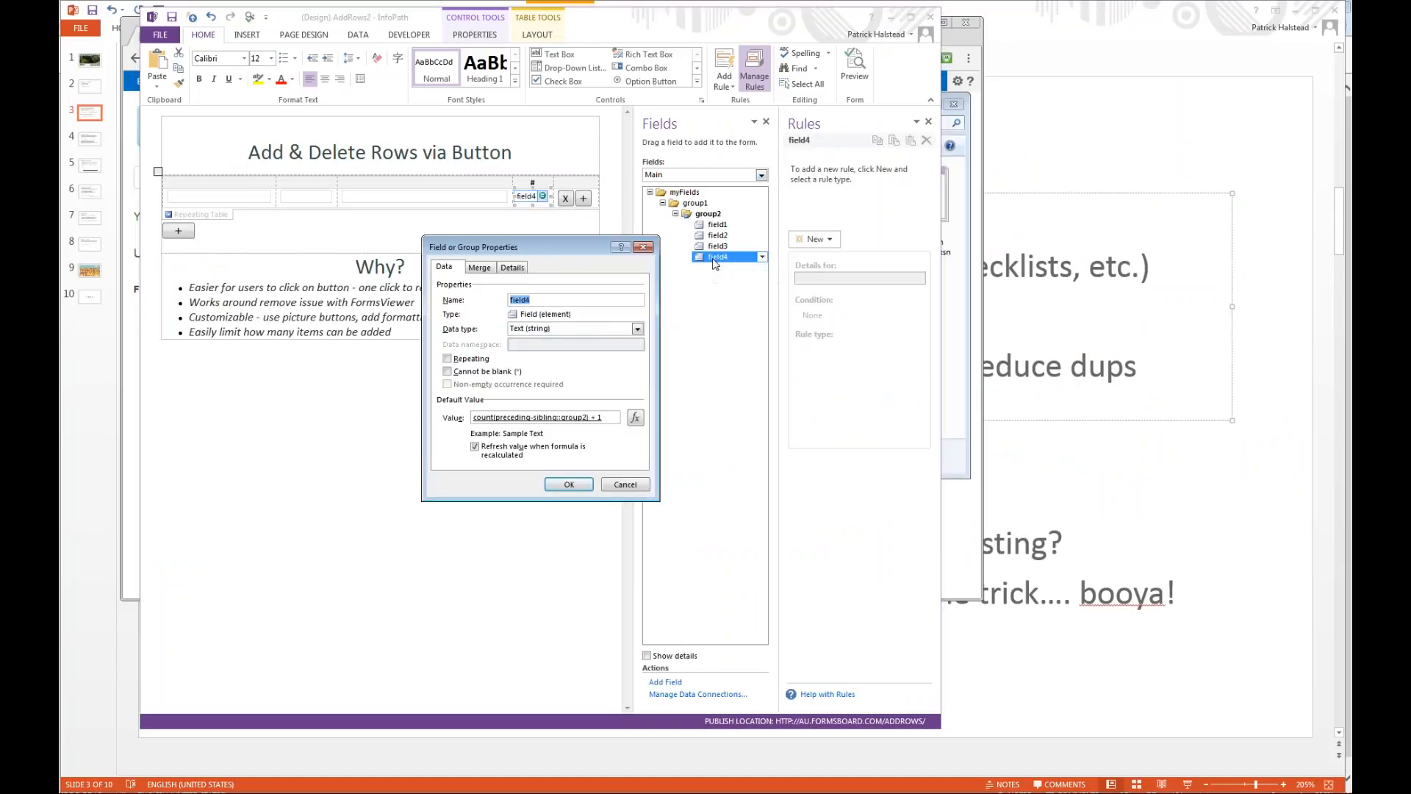
left_click(636, 417)
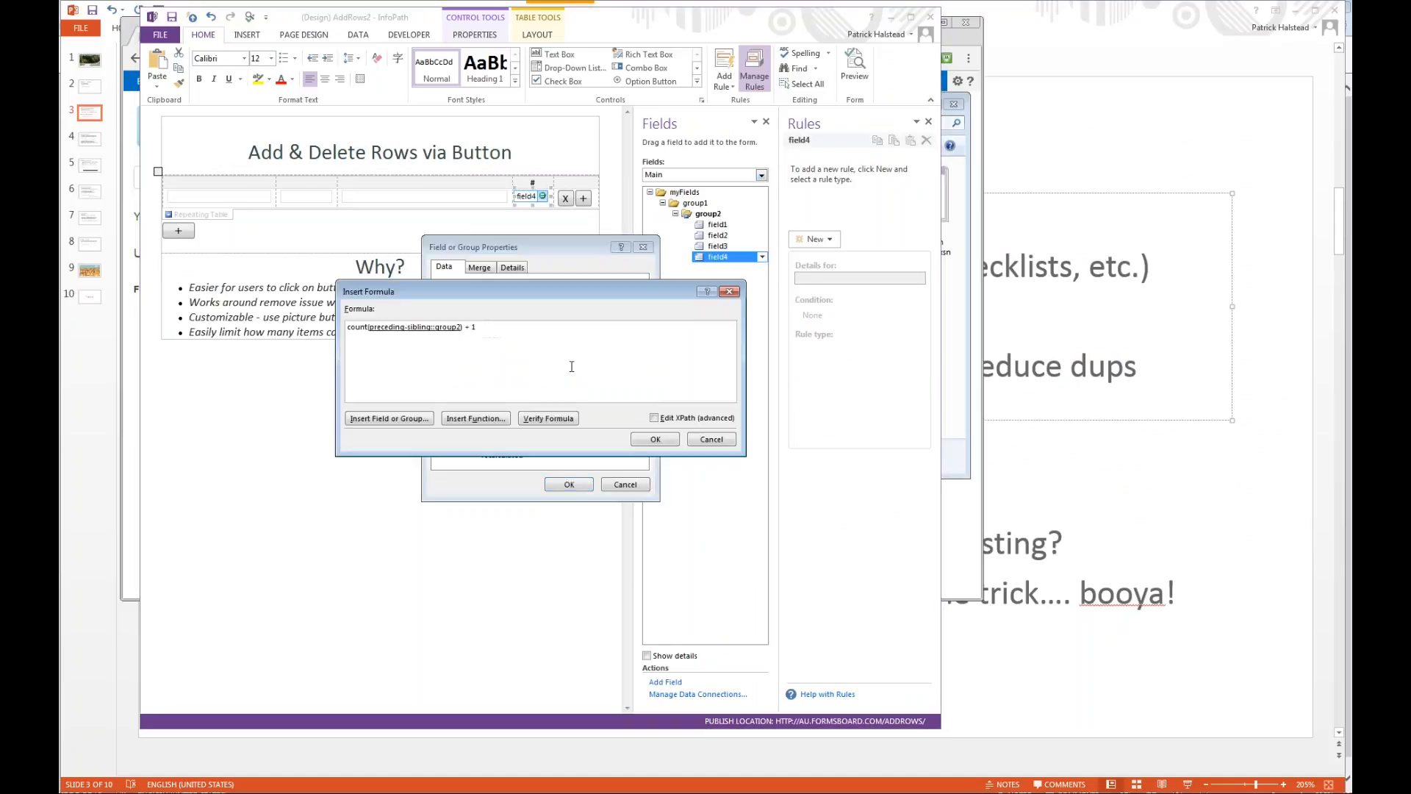
key("ctrl+1")
left_click(192, 338)
left_click_drag(139, 315, 443, 317)
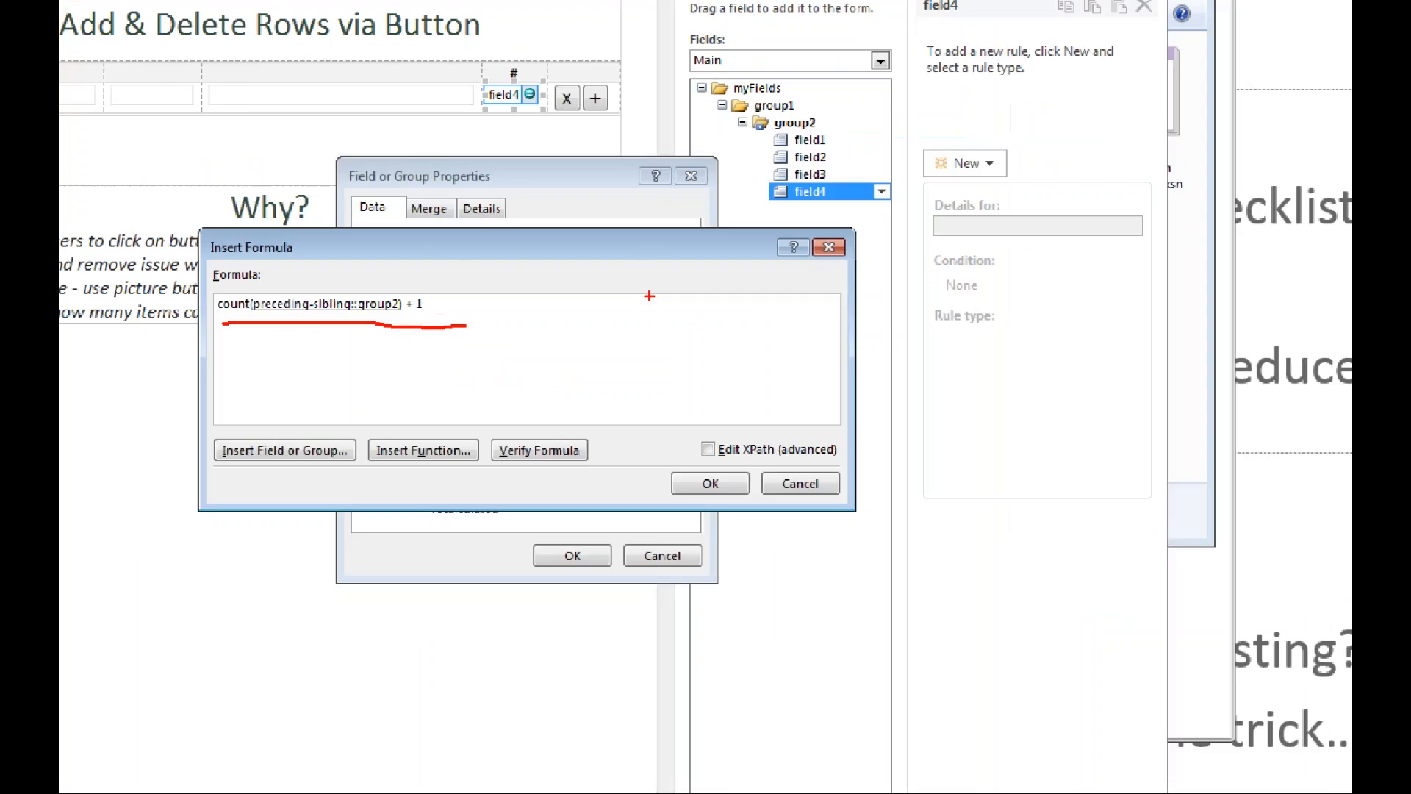
key("Escape")
left_click(645, 248)
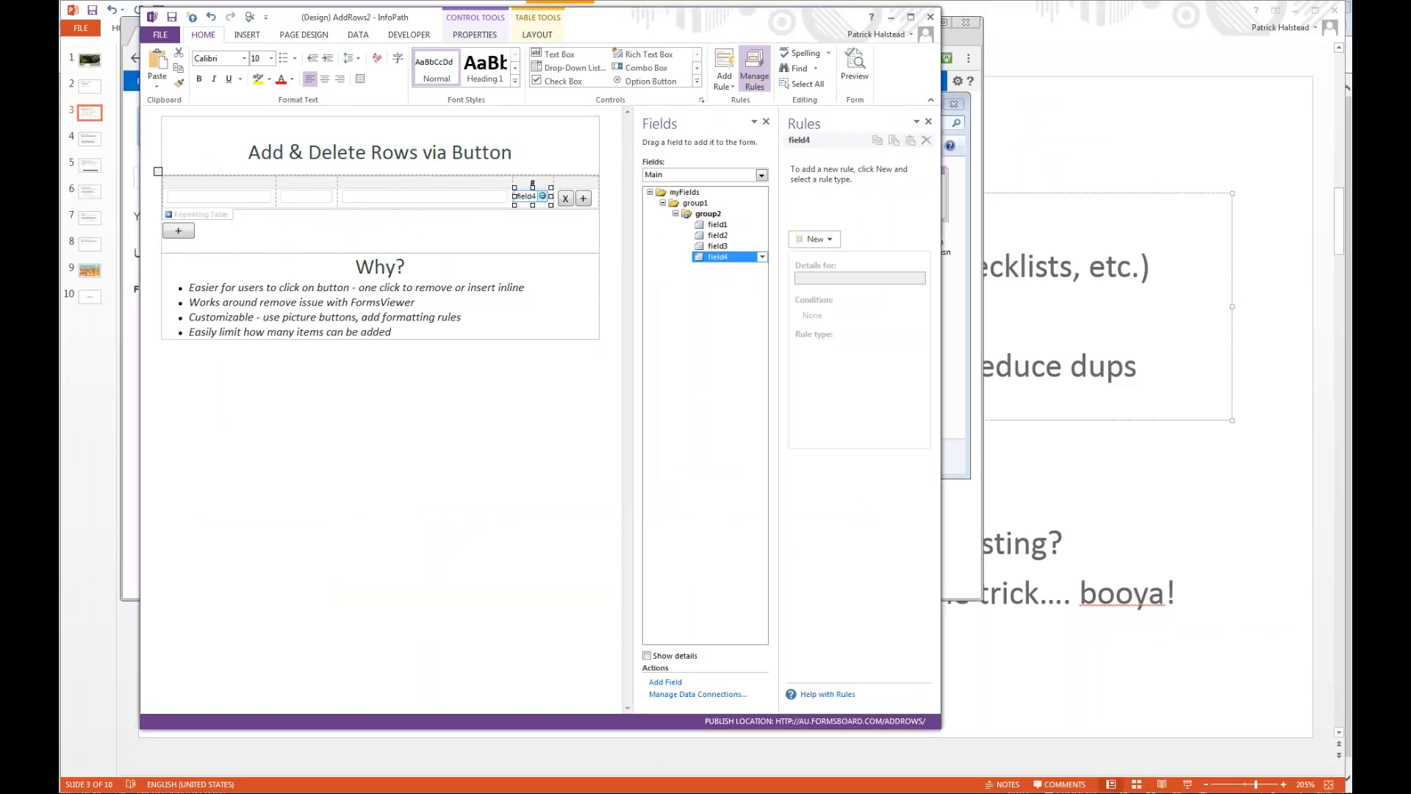
Close InfoPath, switch to FormsViewer in the browser, and open the 20161020 - Clone Existing form from the template list.
left_click(931, 18)
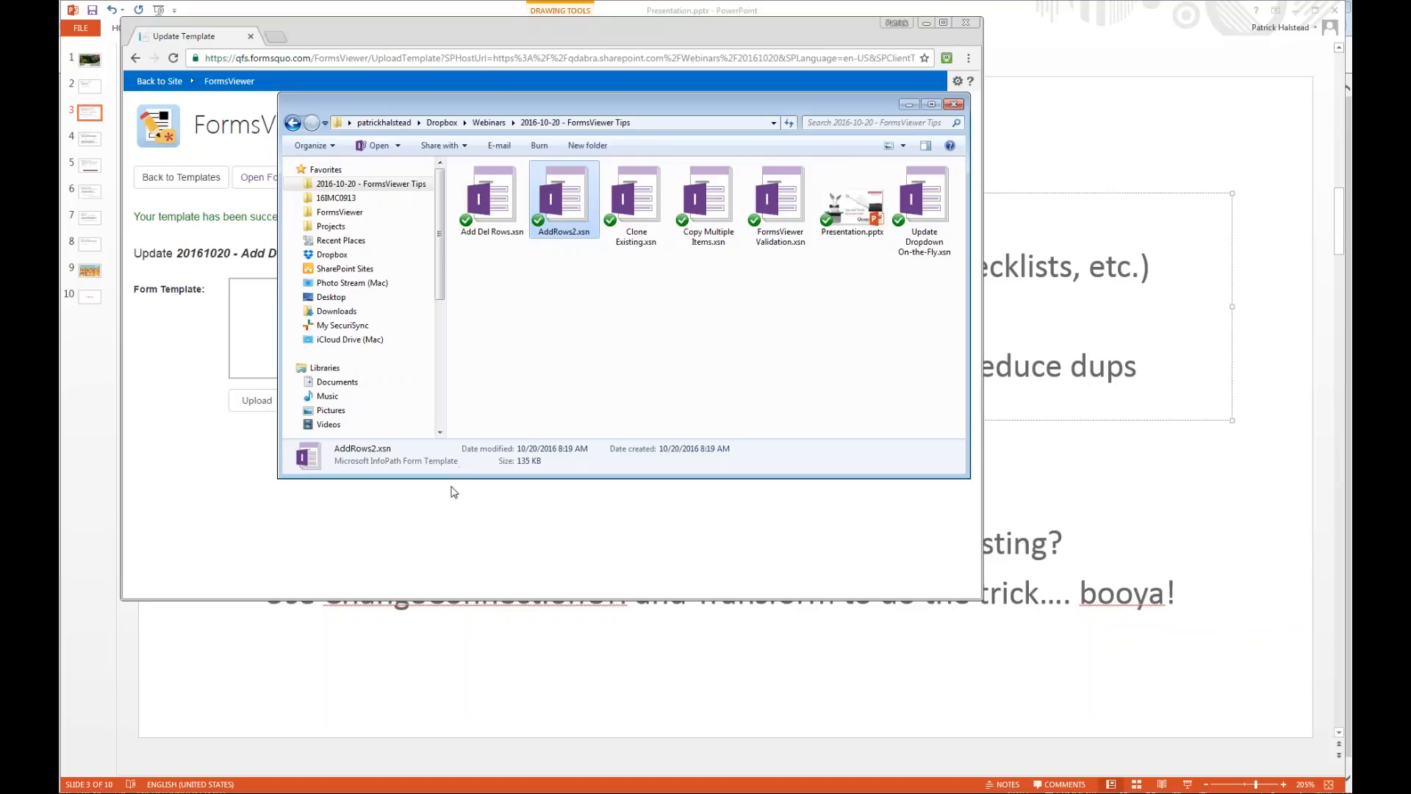
left_click(526, 576)
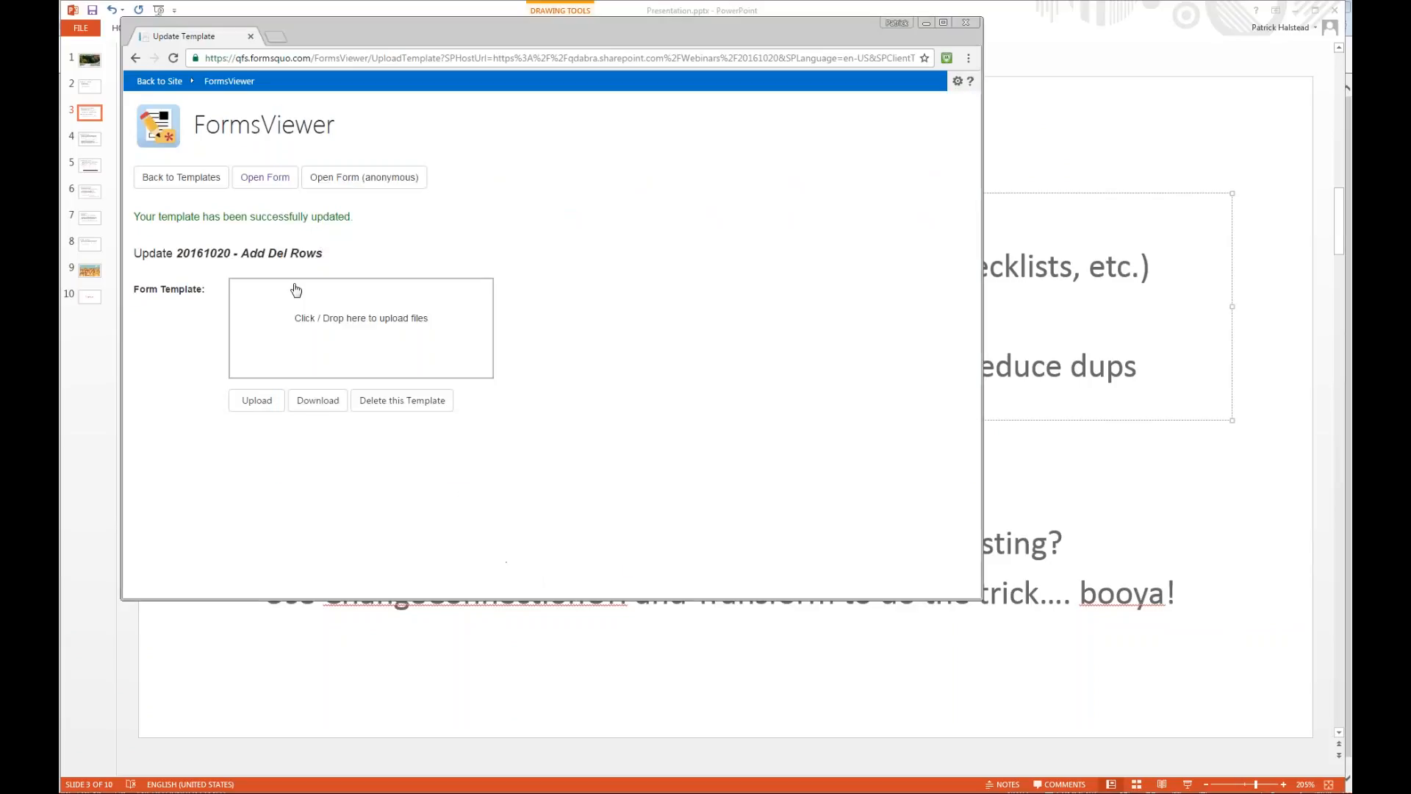
left_click(197, 178)
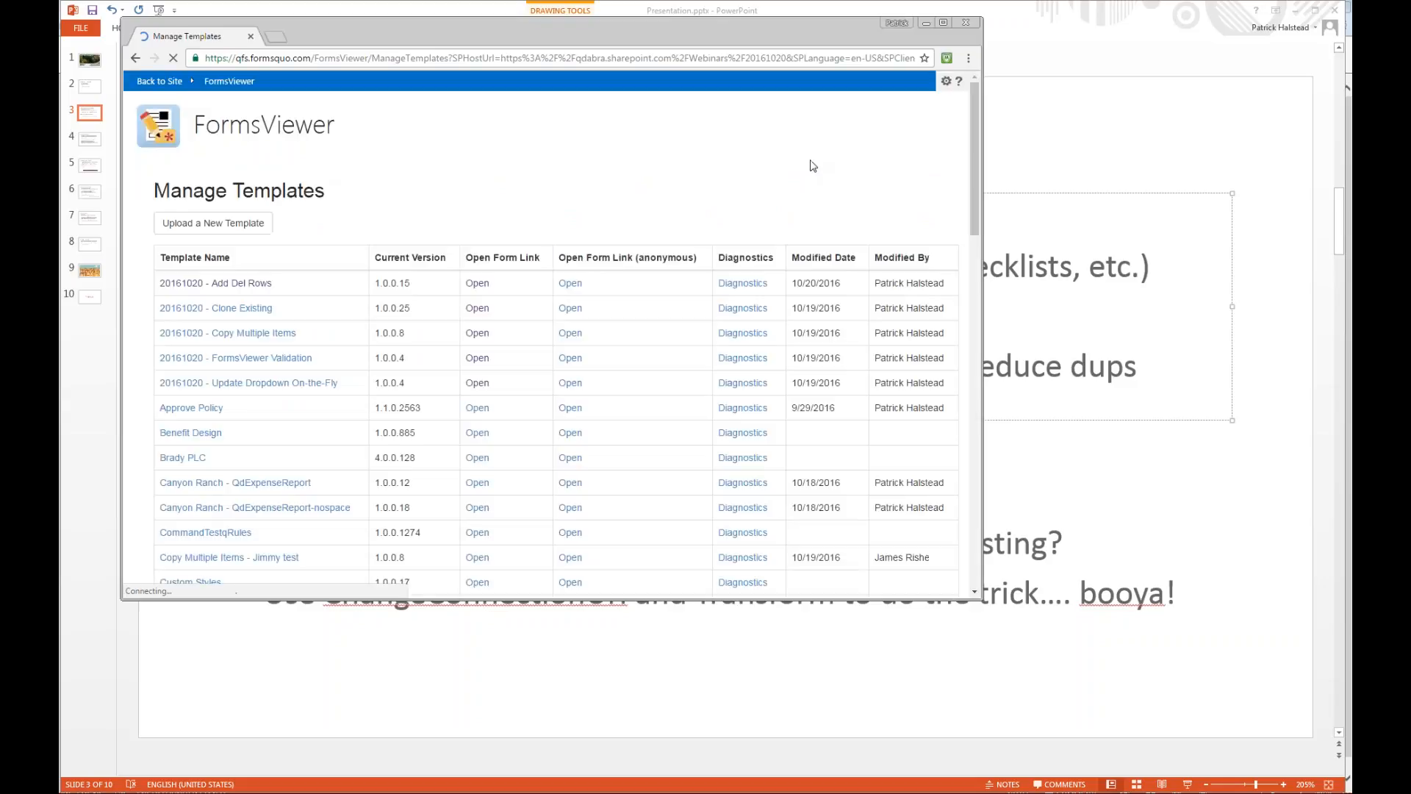
left_click(477, 310)
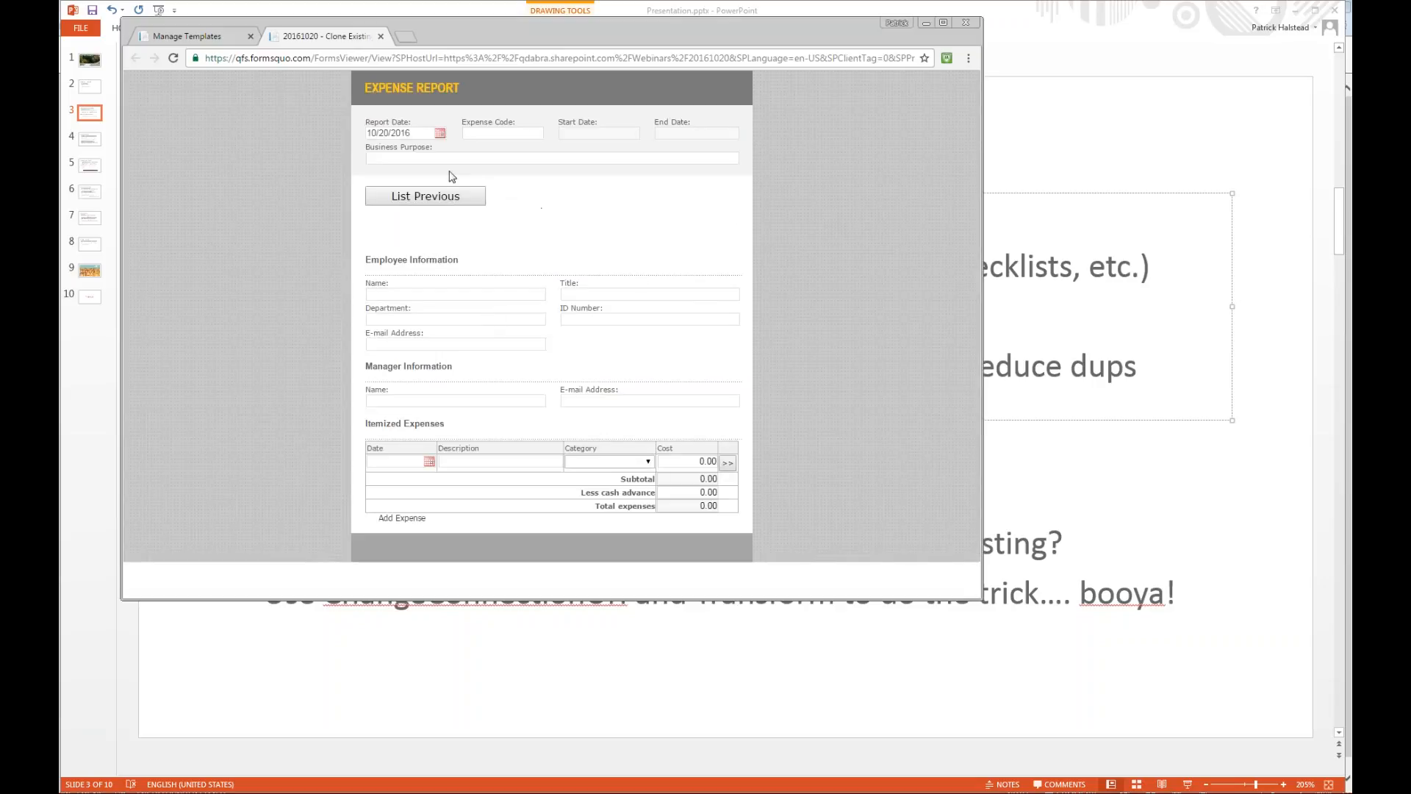
left_click(547, 156)
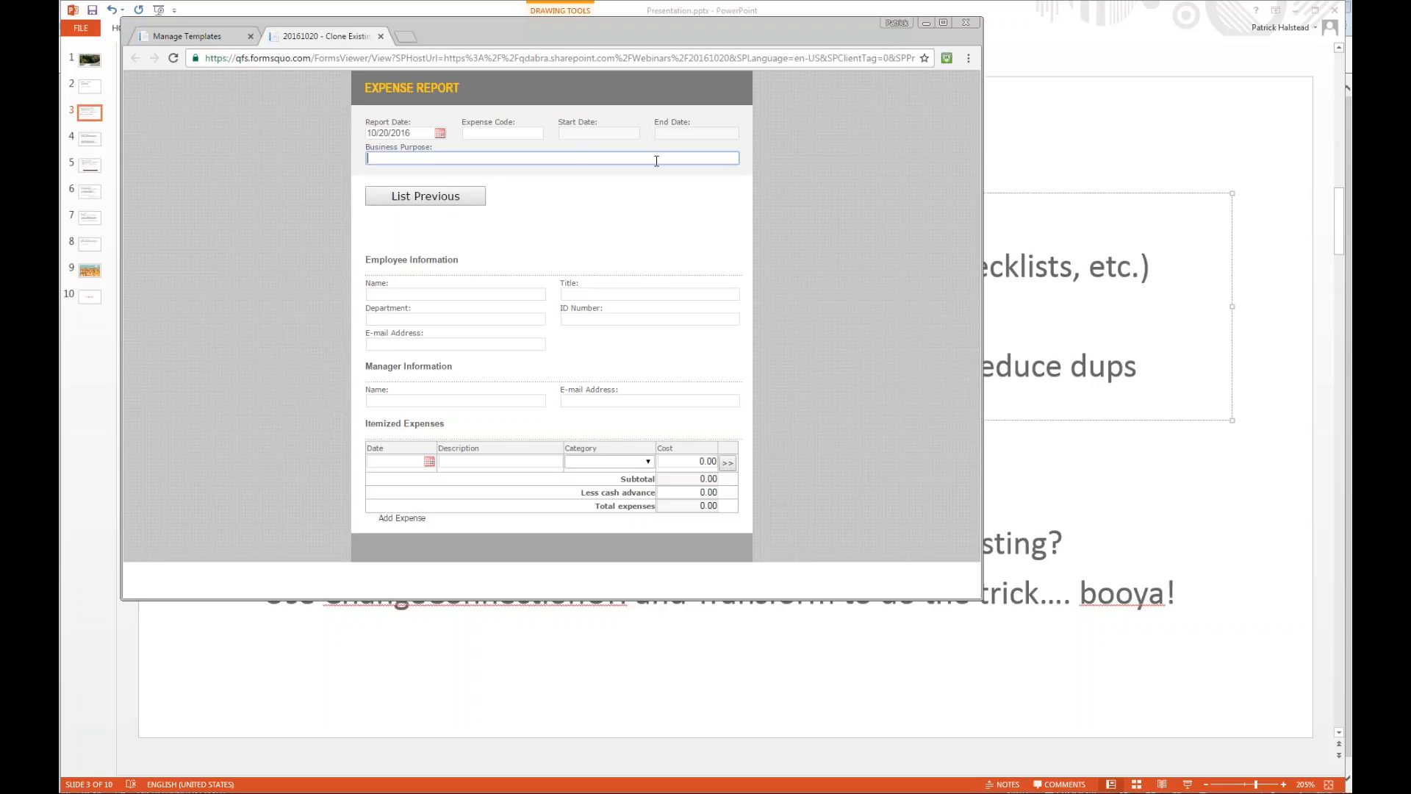
left_click(455, 198)
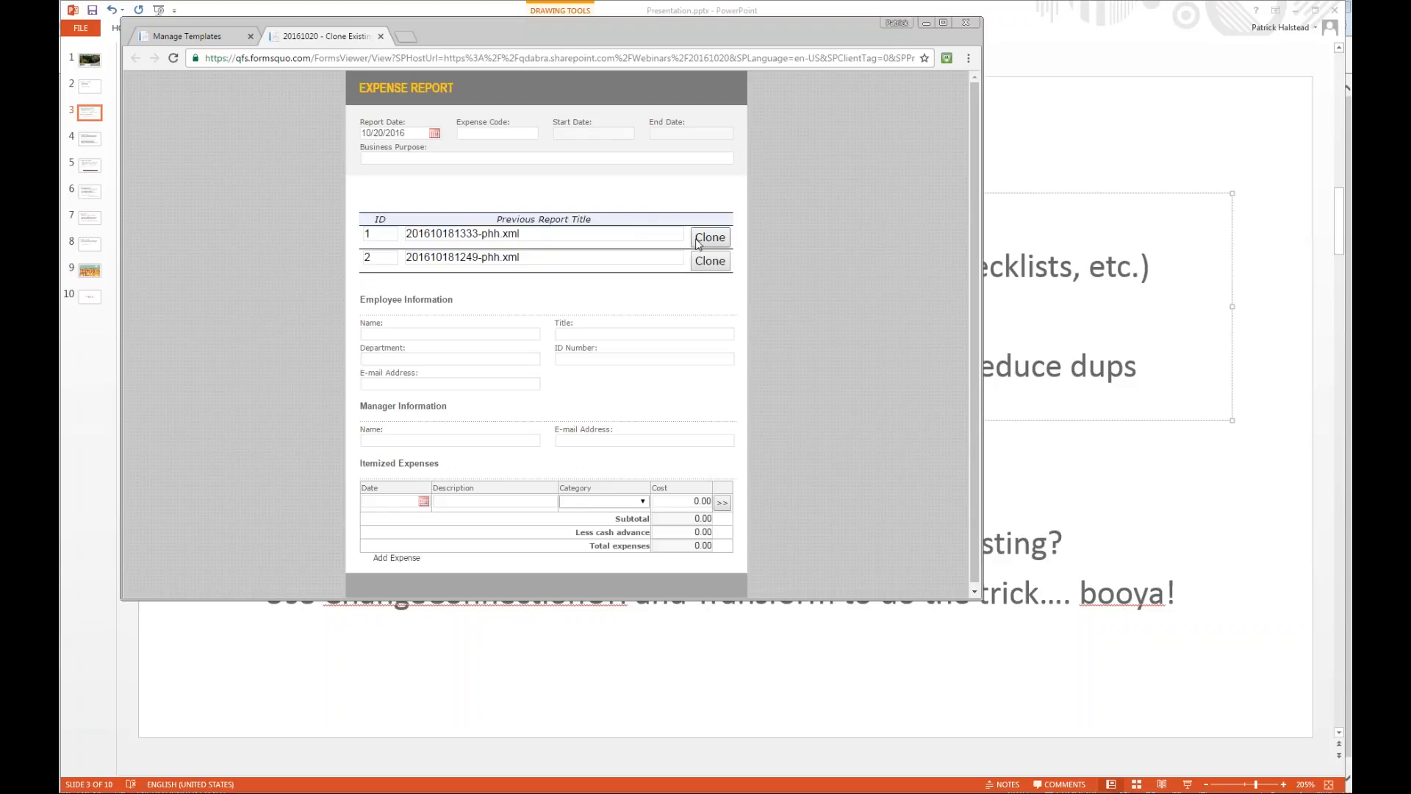
left_click_drag(543, 237, 414, 237)
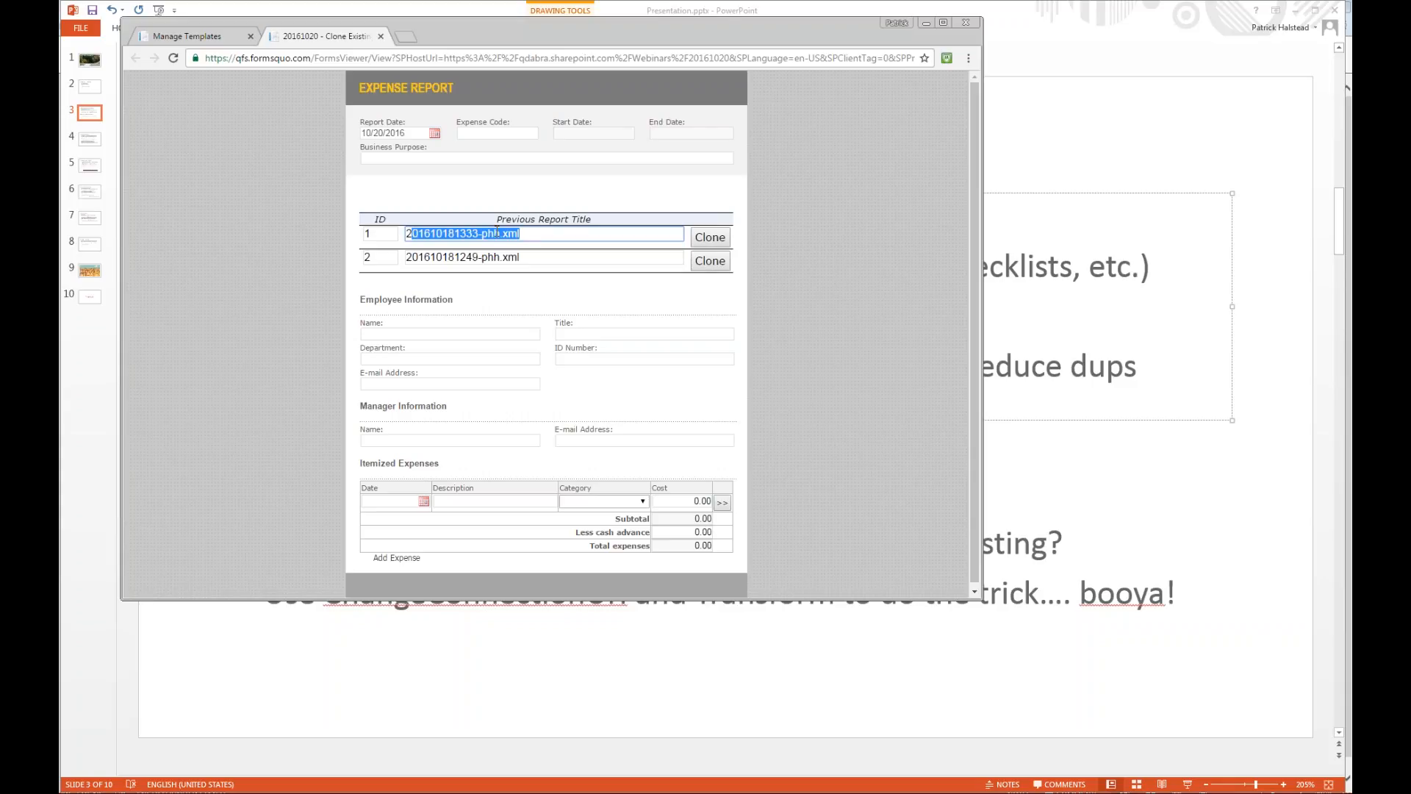
left_click(437, 236)
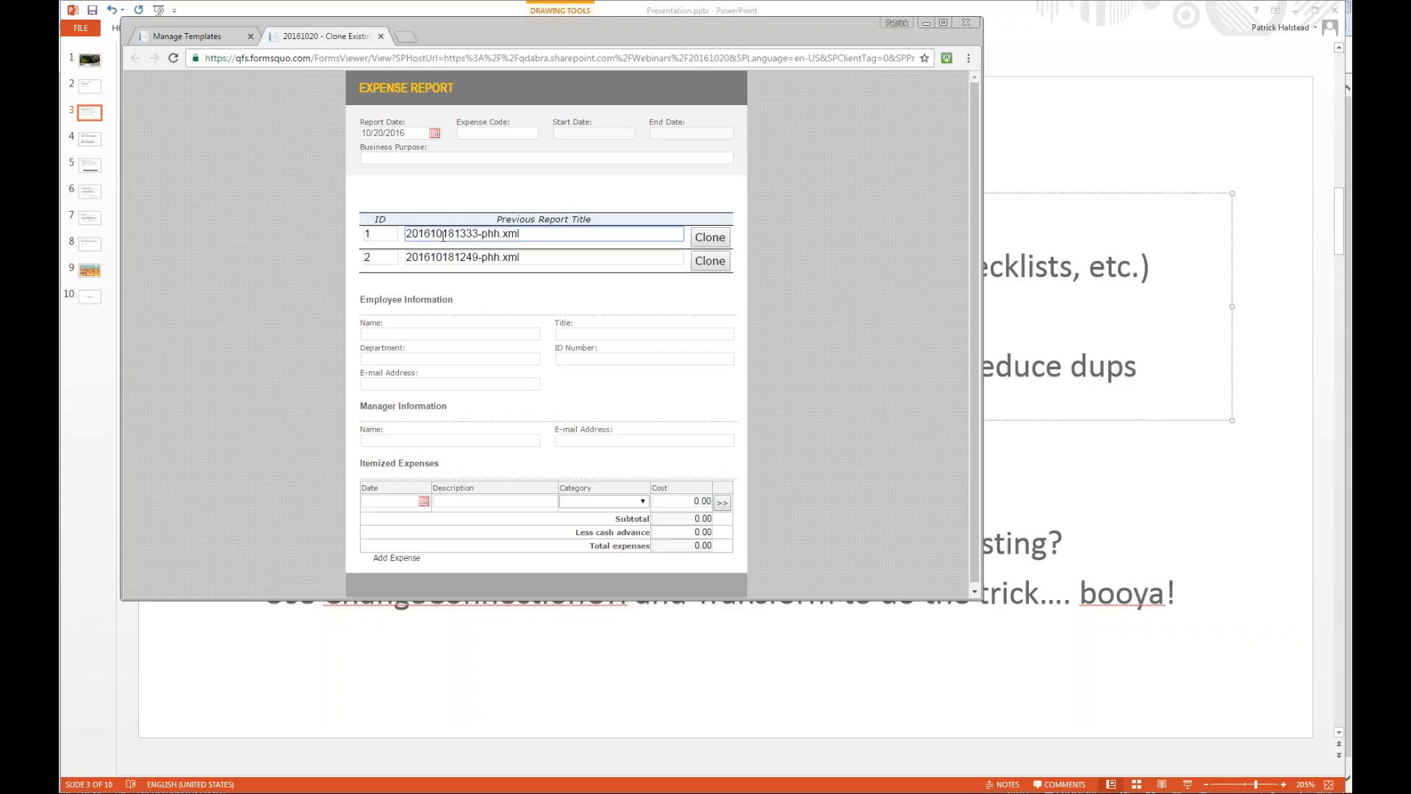
left_click_drag(431, 236, 443, 236)
key("Home")
key("shift+Right")
key("shift+Right")
key("End")
Switch to InfoPath, examine the SharePoint site address of the XMLSamples data connection, and cancel the wizard without changes.
key("alt+Tab")
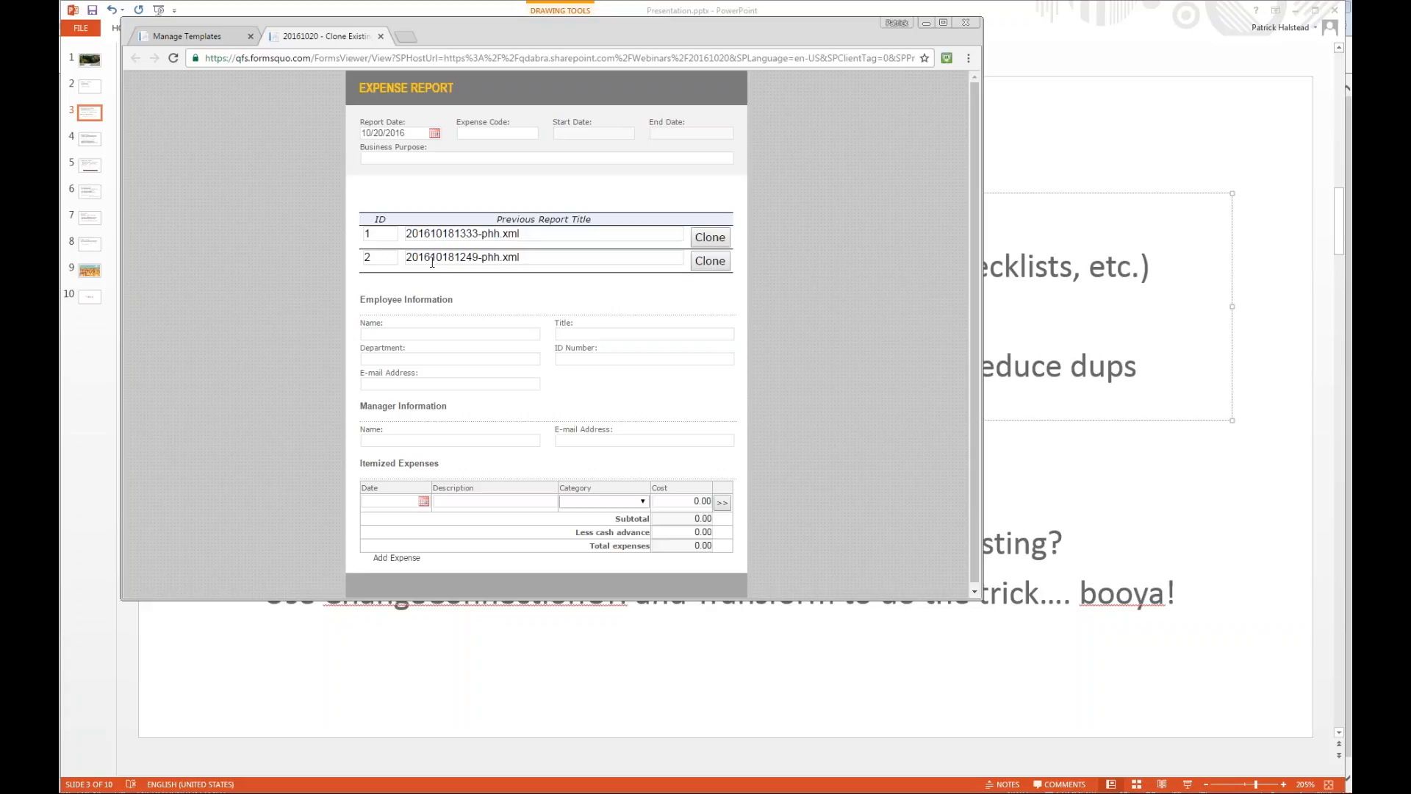
key("alt+Tab")
left_click(299, 280)
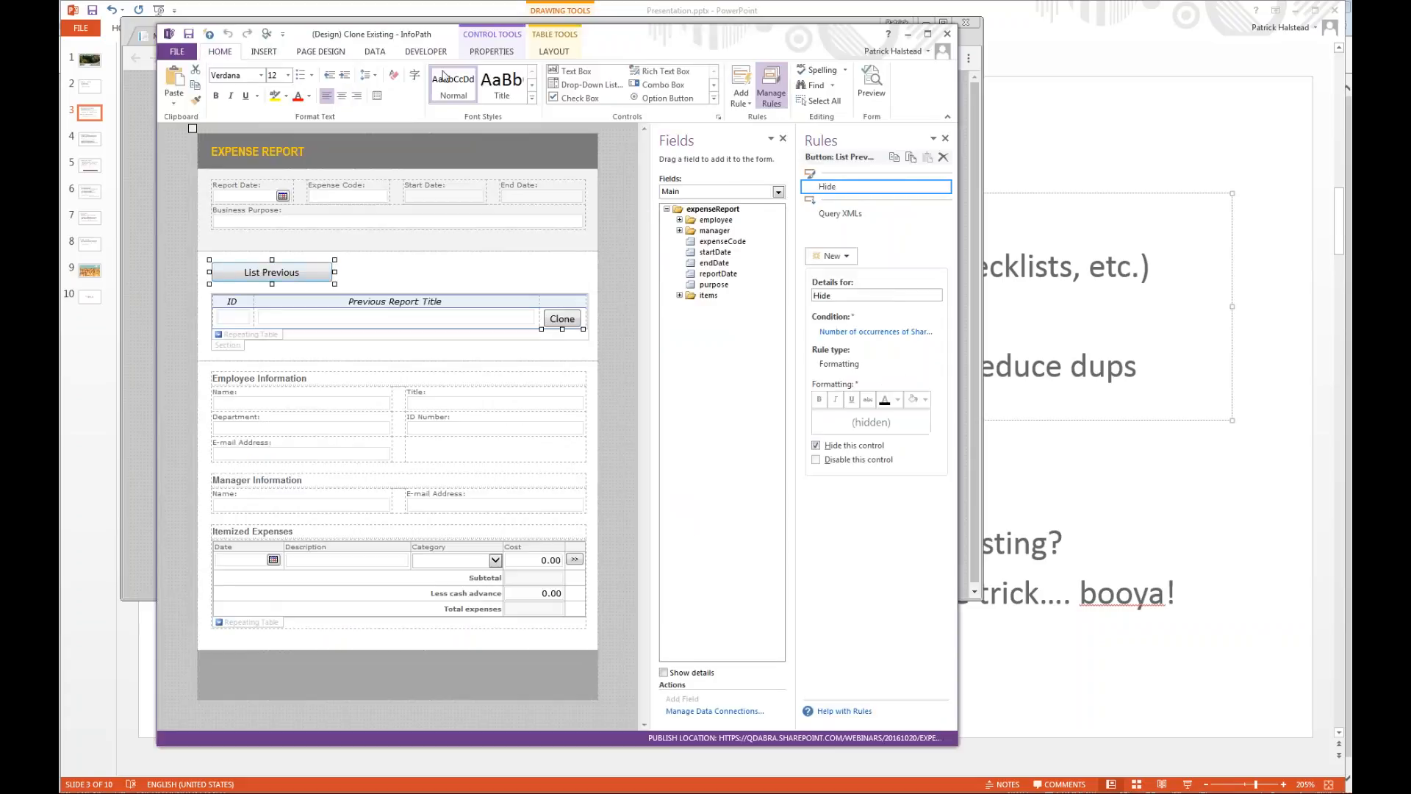
left_click(375, 51)
left_click(497, 110)
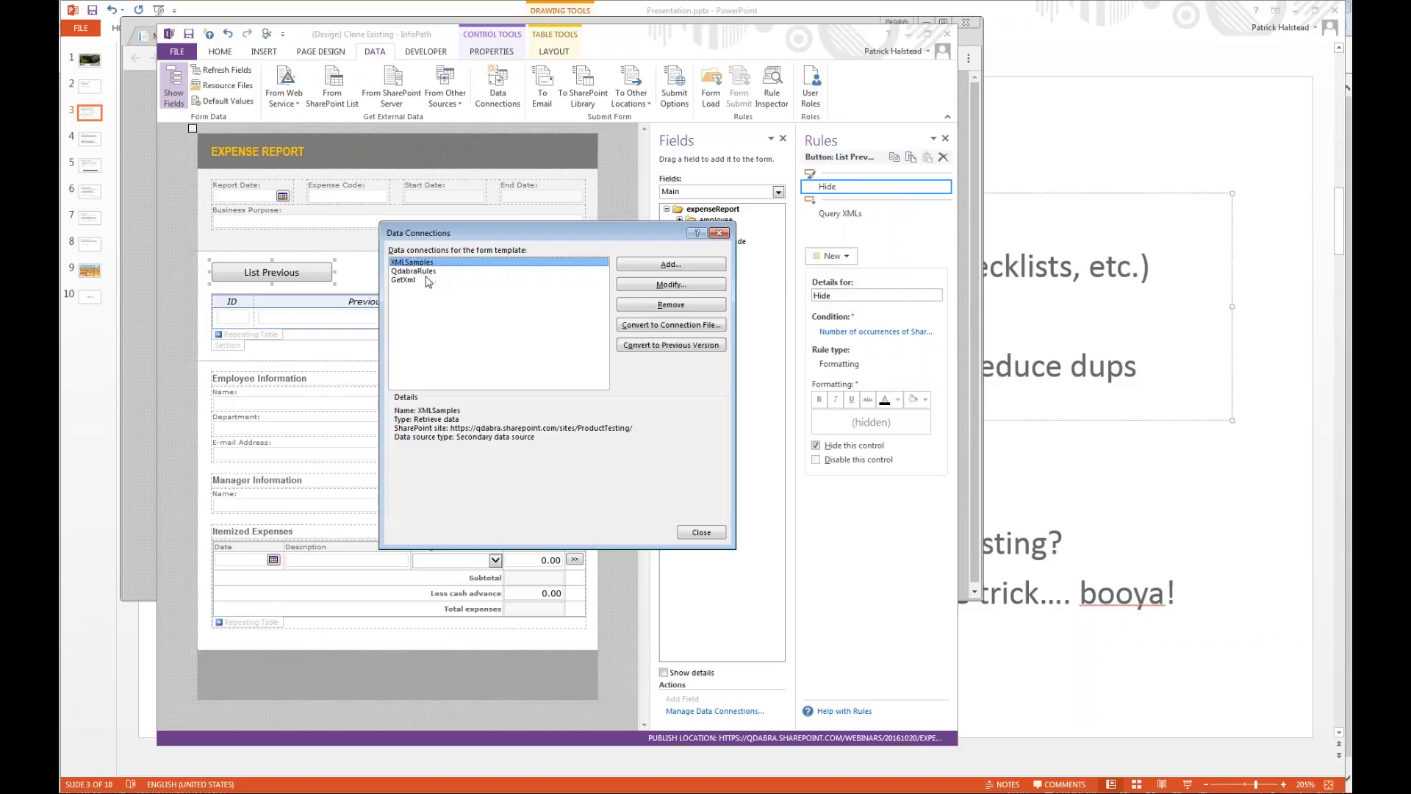
left_click(519, 433)
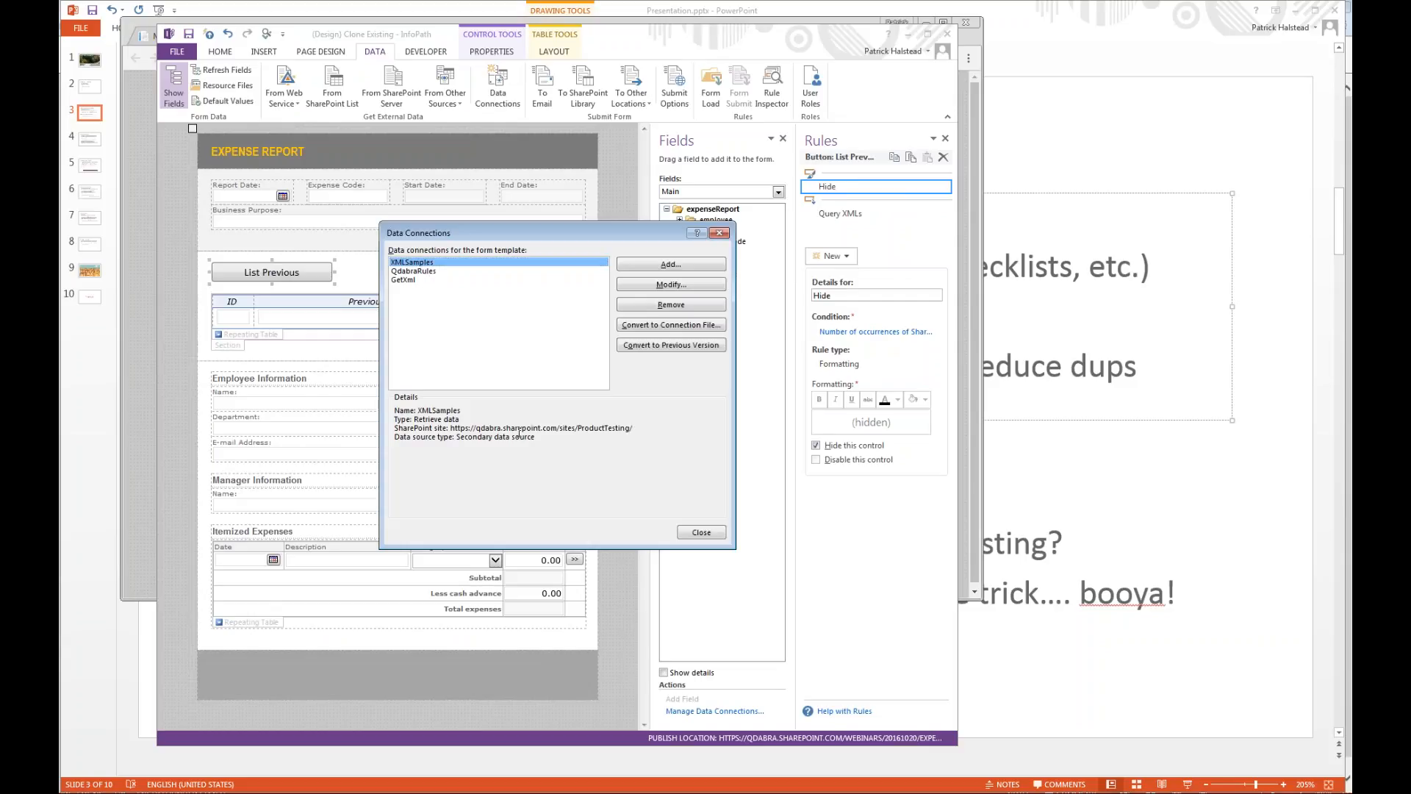
left_click(687, 284)
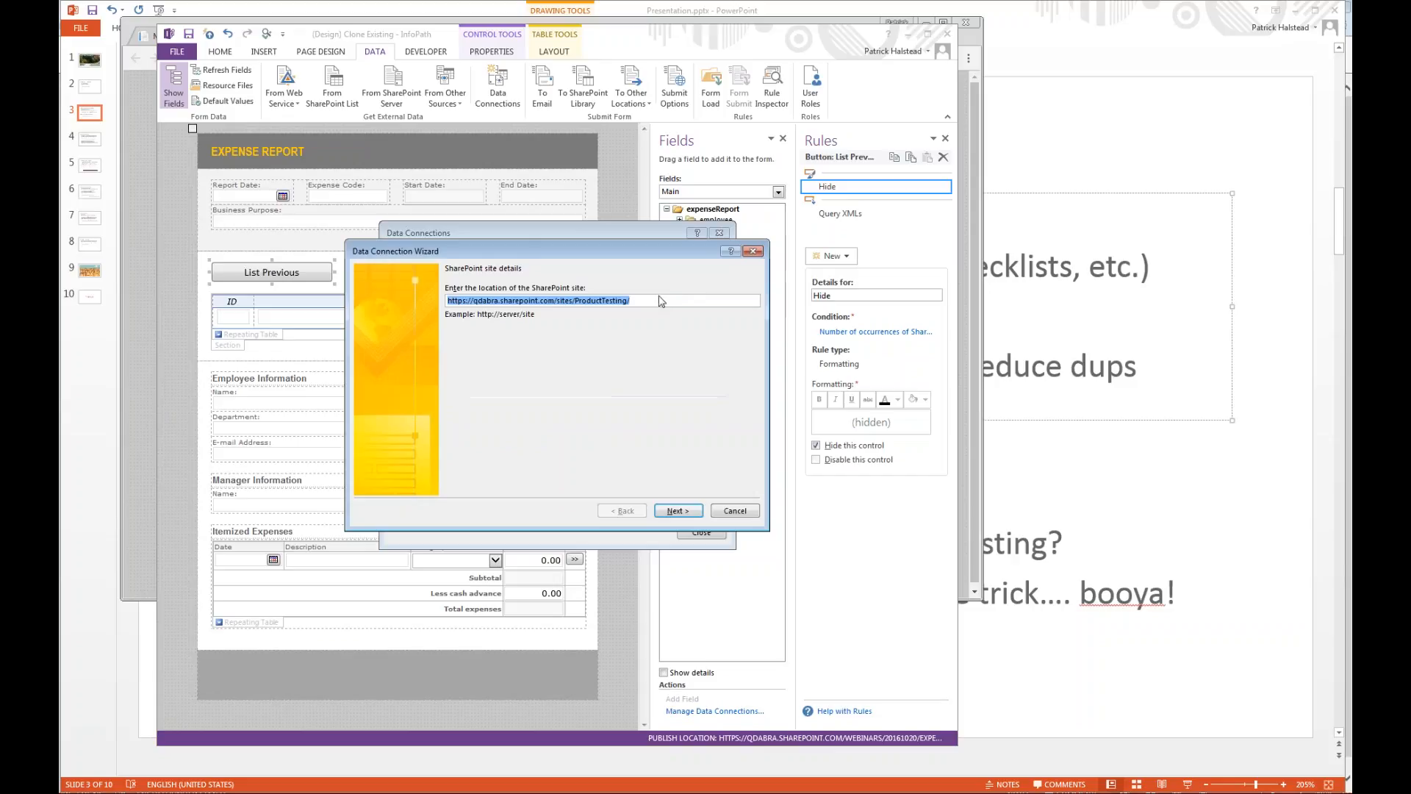
key("Escape")
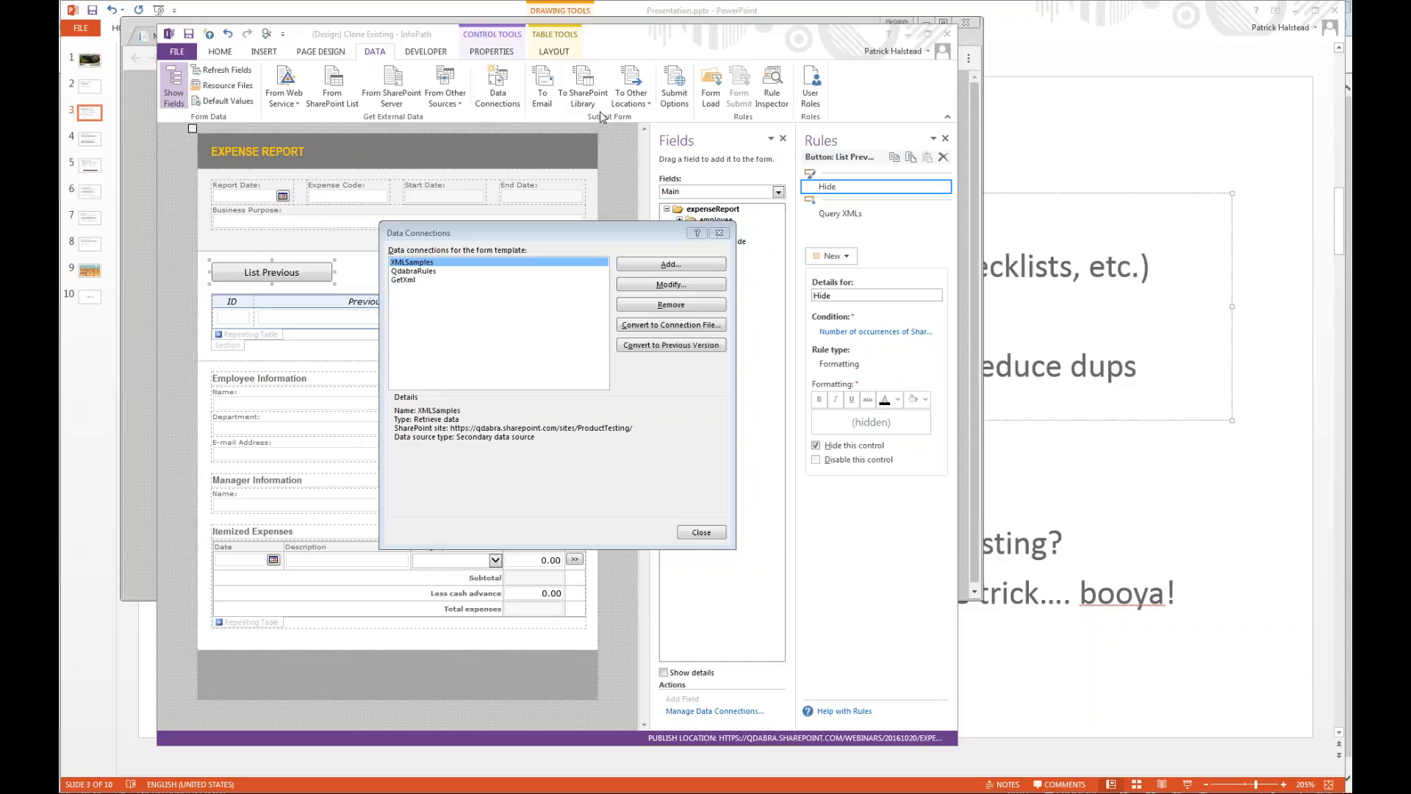
key("alt+Tab")
left_click(561, 28)
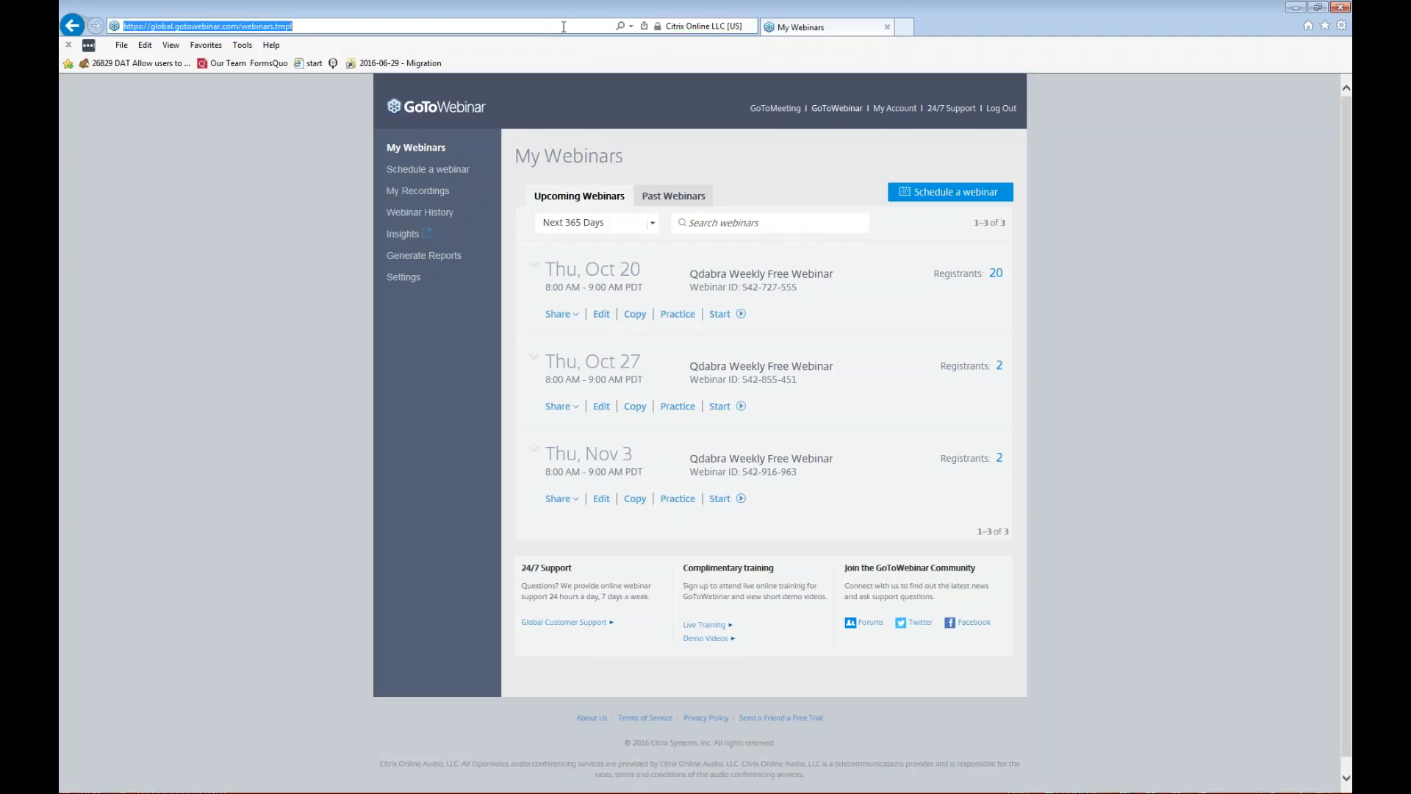
type("https://qdabra.sharepoint.com/sites/ProductTesting/")
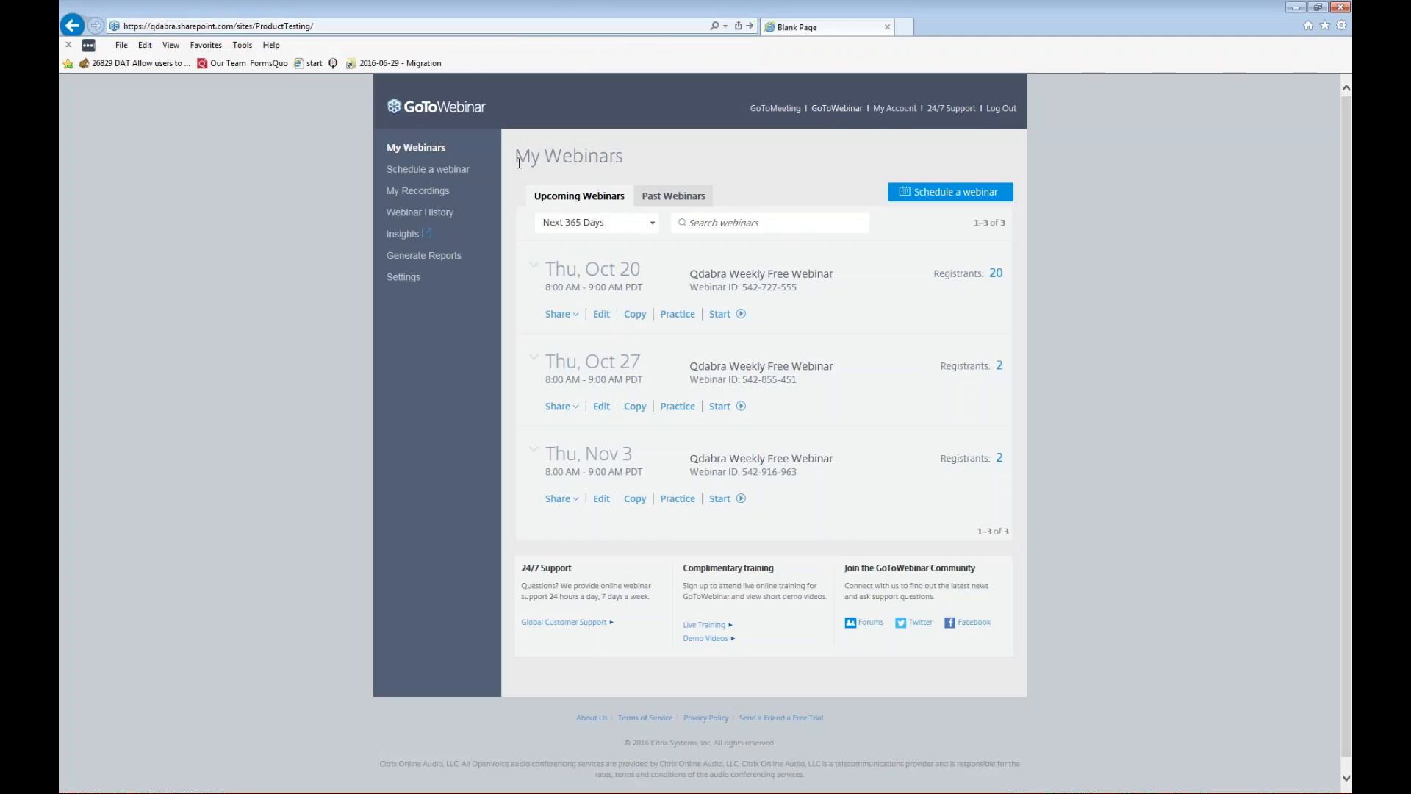
key("Return")
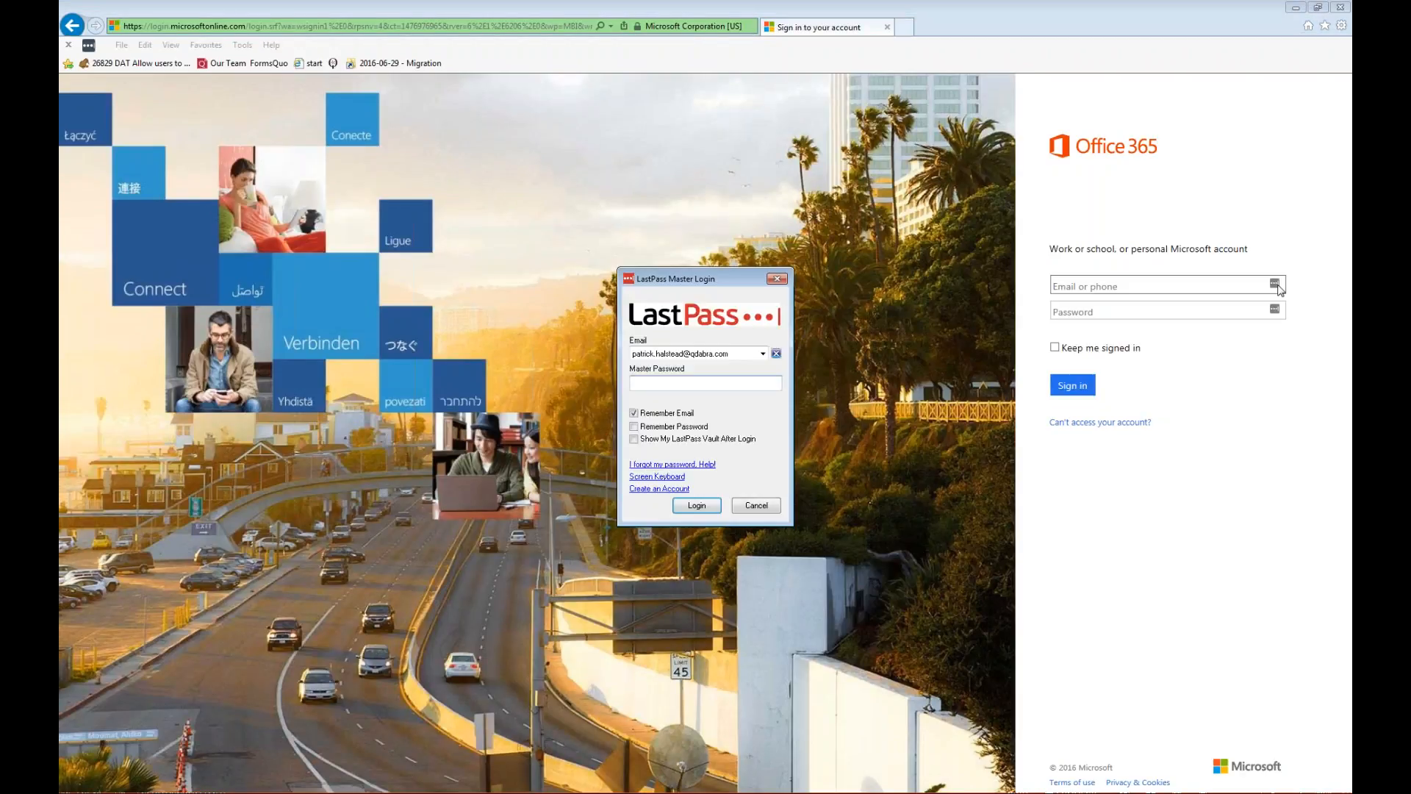
Log in to LastPass with the master password.
type("•••••••••")
key("Return")
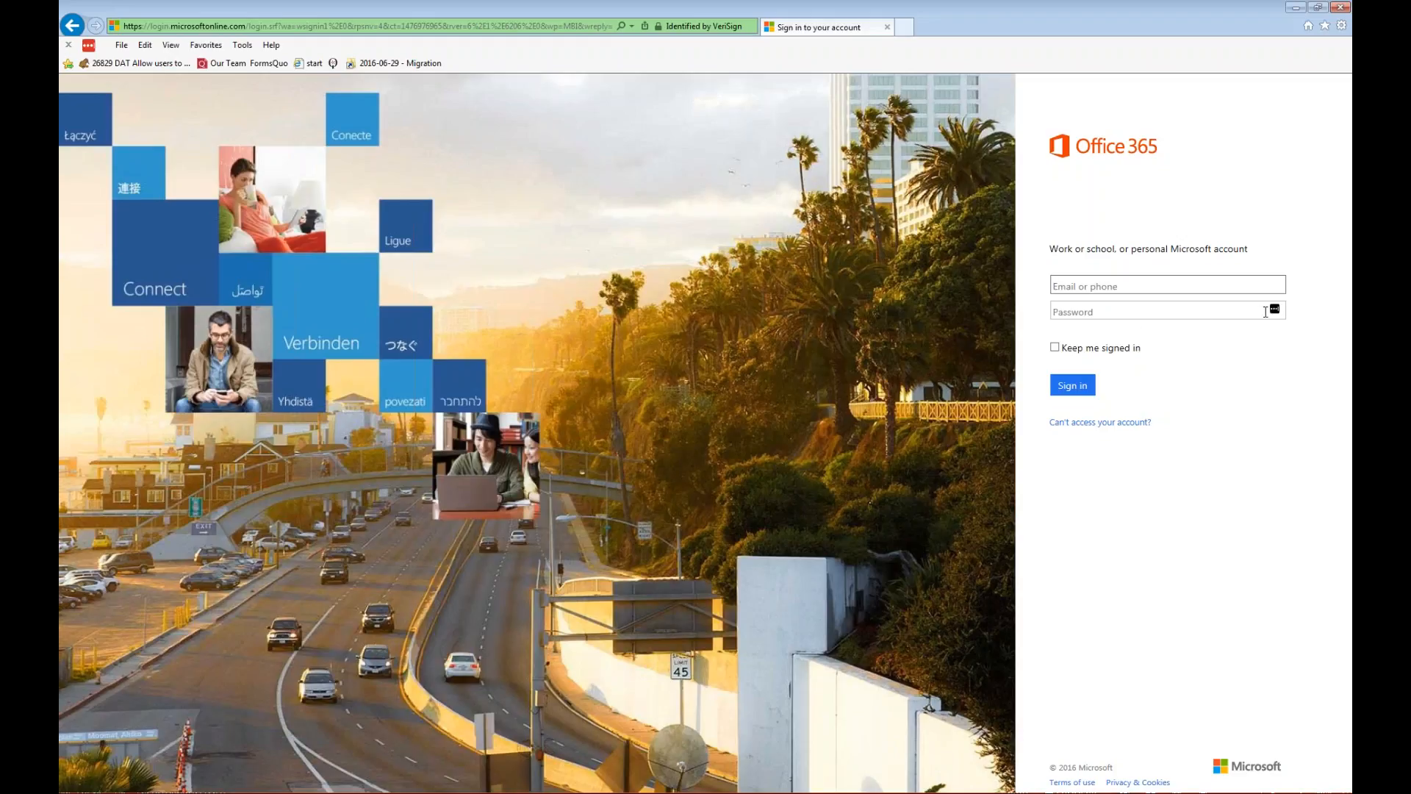
Sign in to Office 365 with the account e-mail and password.
left_click(1177, 316)
left_click(1177, 315)
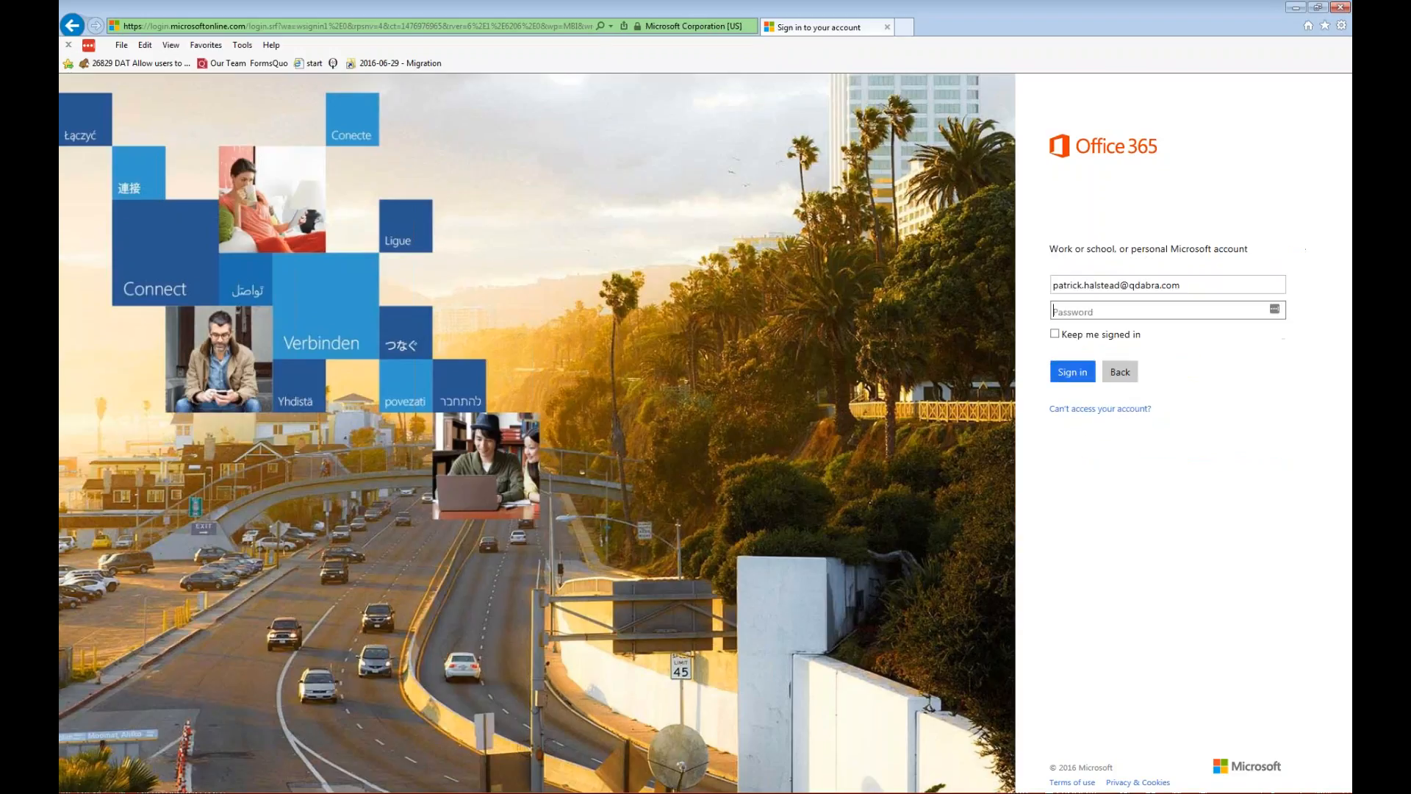
type("••••••••••")
key("Return")
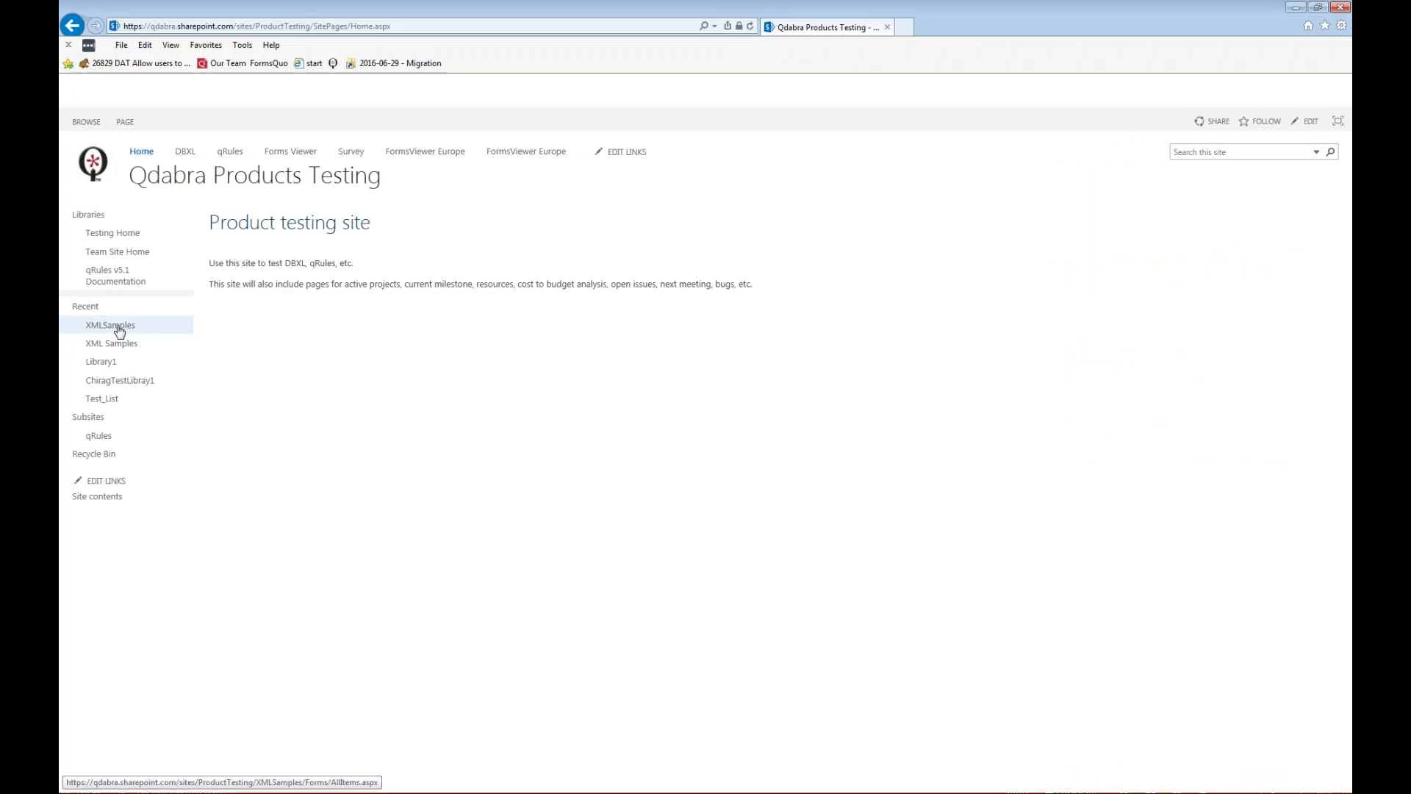
Open the XMLSamples library on the Product Testing site and look at the stored form files.
left_click(119, 331)
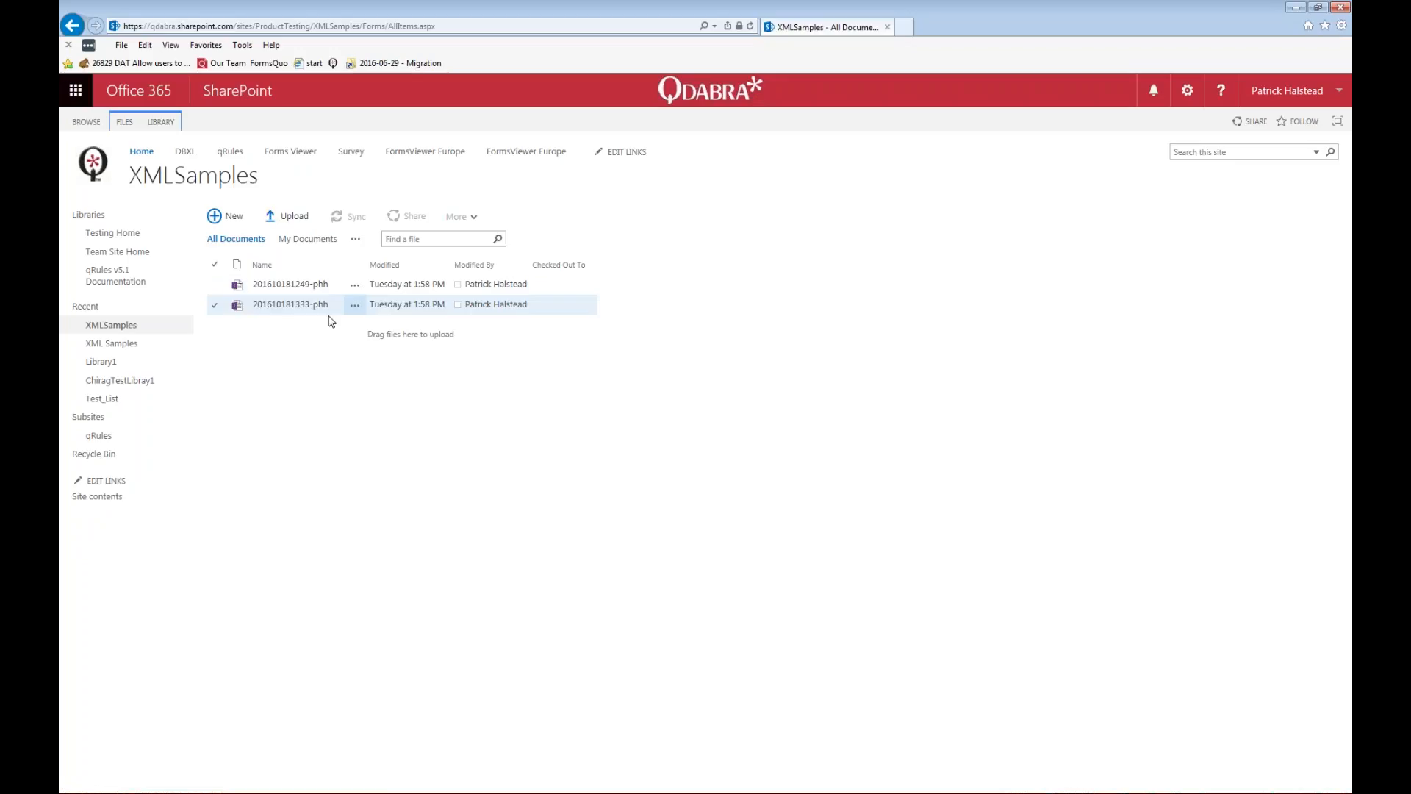
left_click(305, 288)
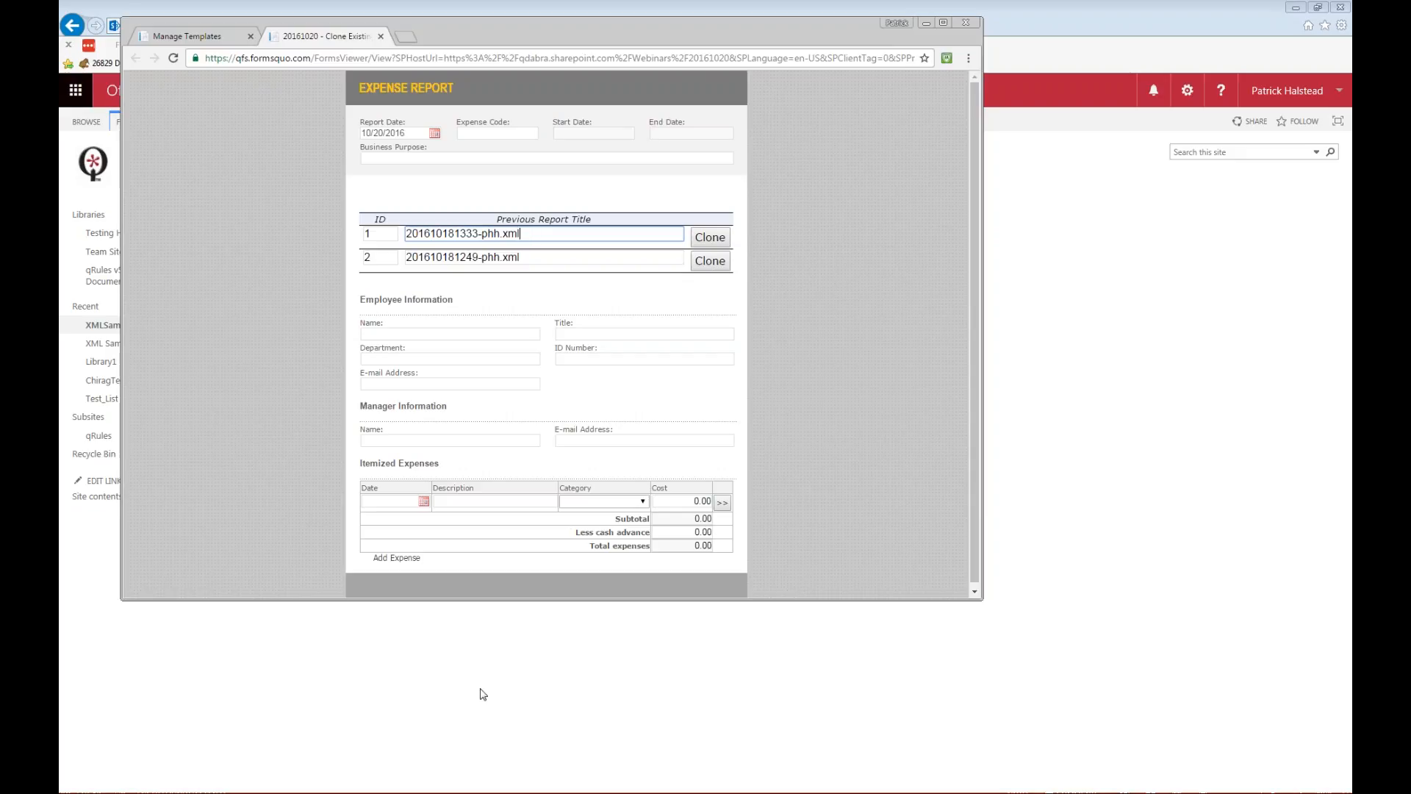
left_click(716, 244)
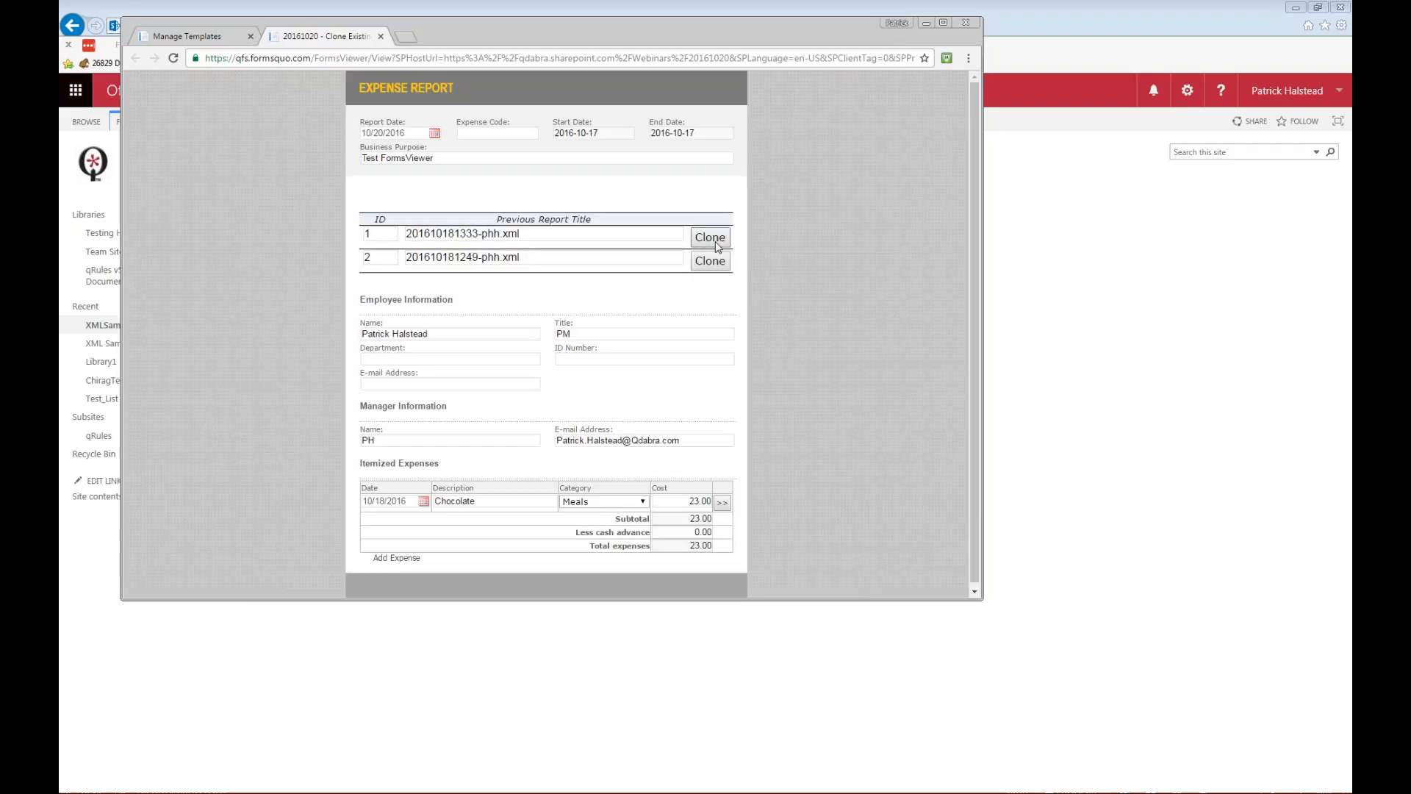
left_click_drag(453, 160, 359, 163)
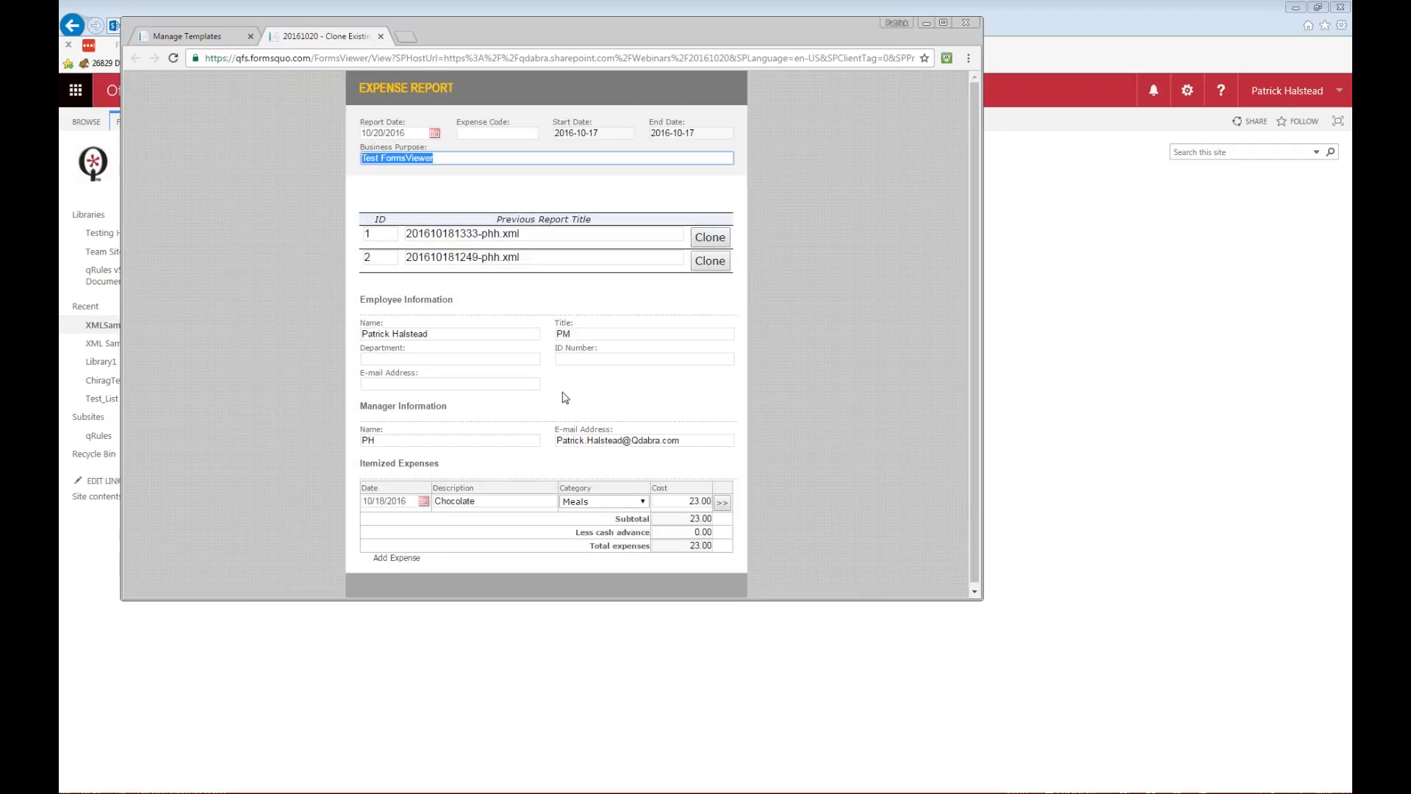
left_click(715, 266)
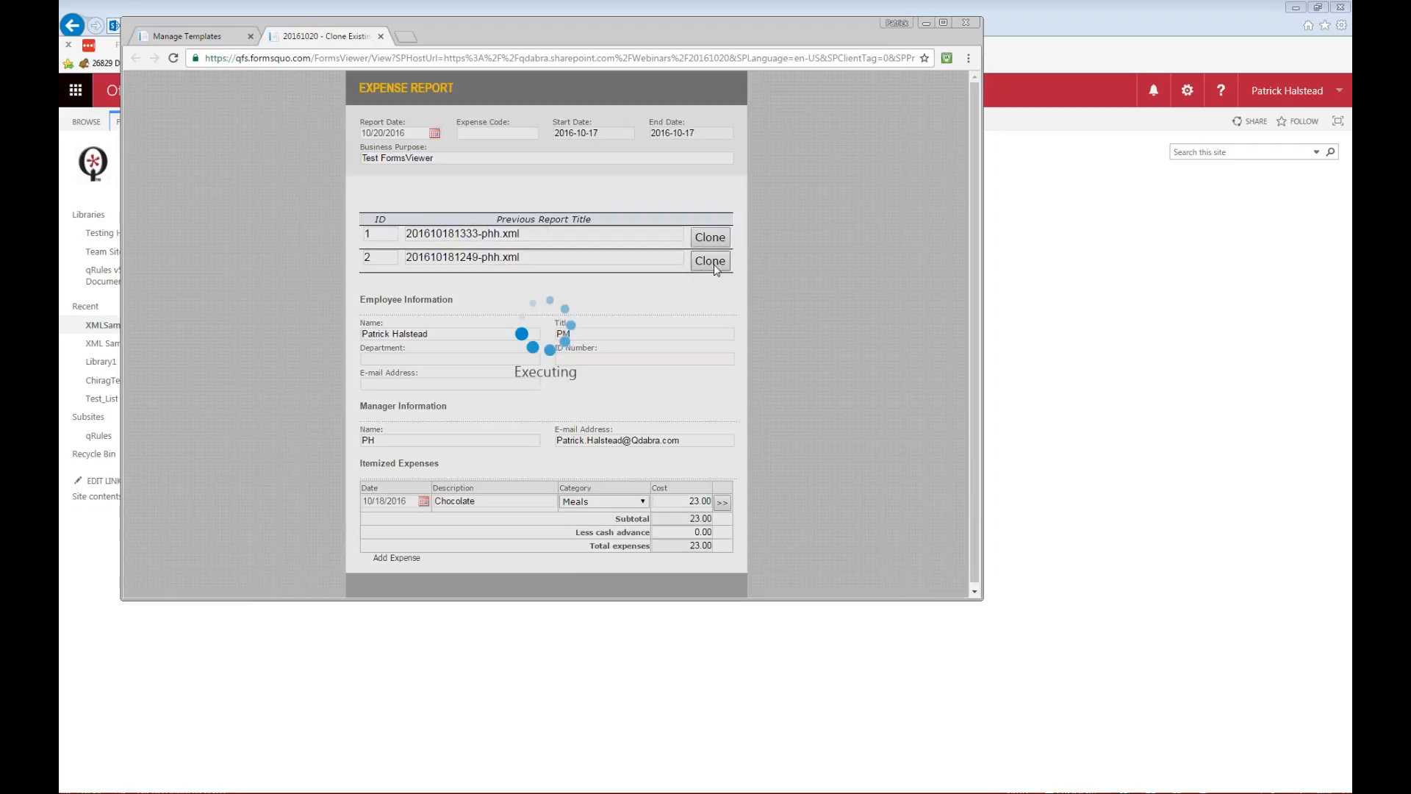
Set the cloned report's Business Purpose to "My new purpose".
left_click(415, 155)
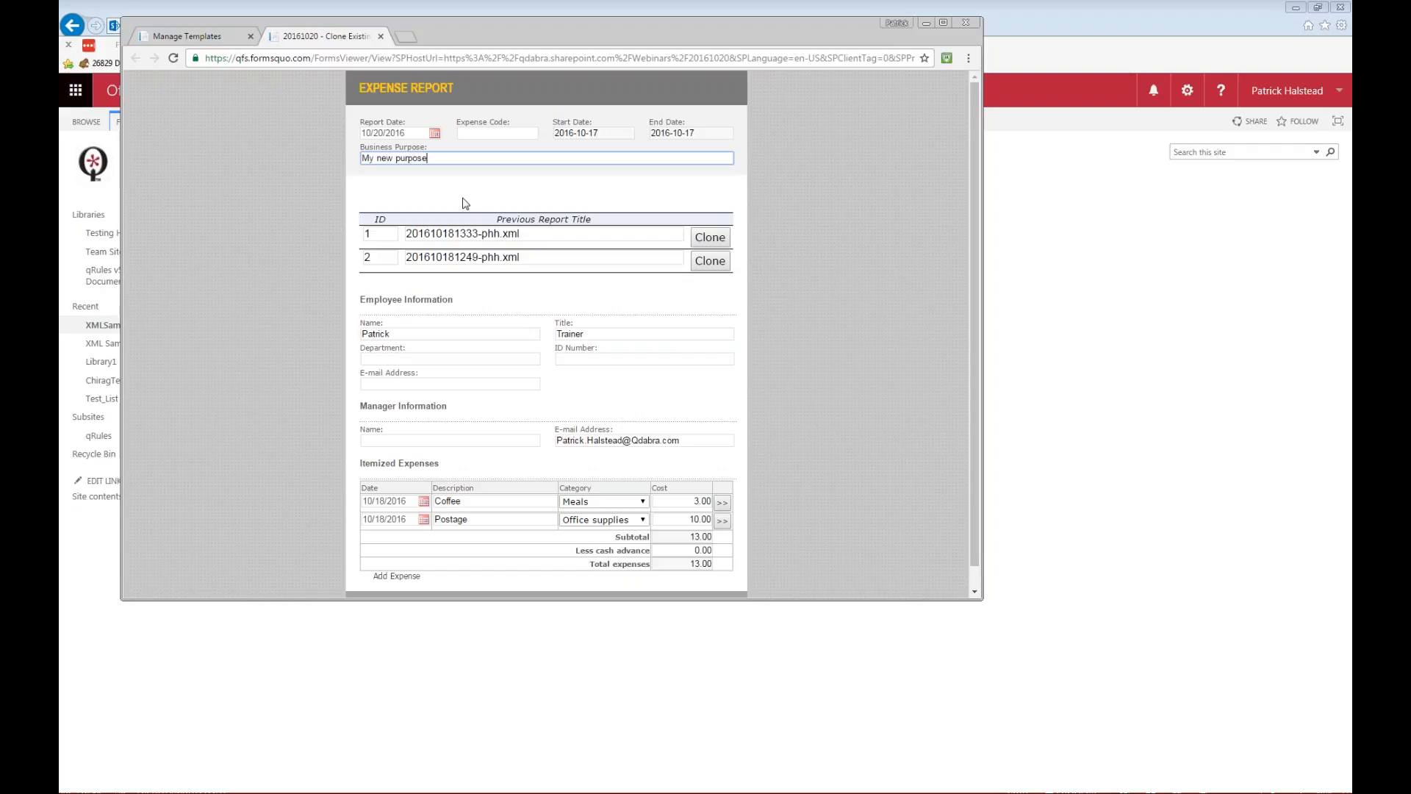
key("Tab")
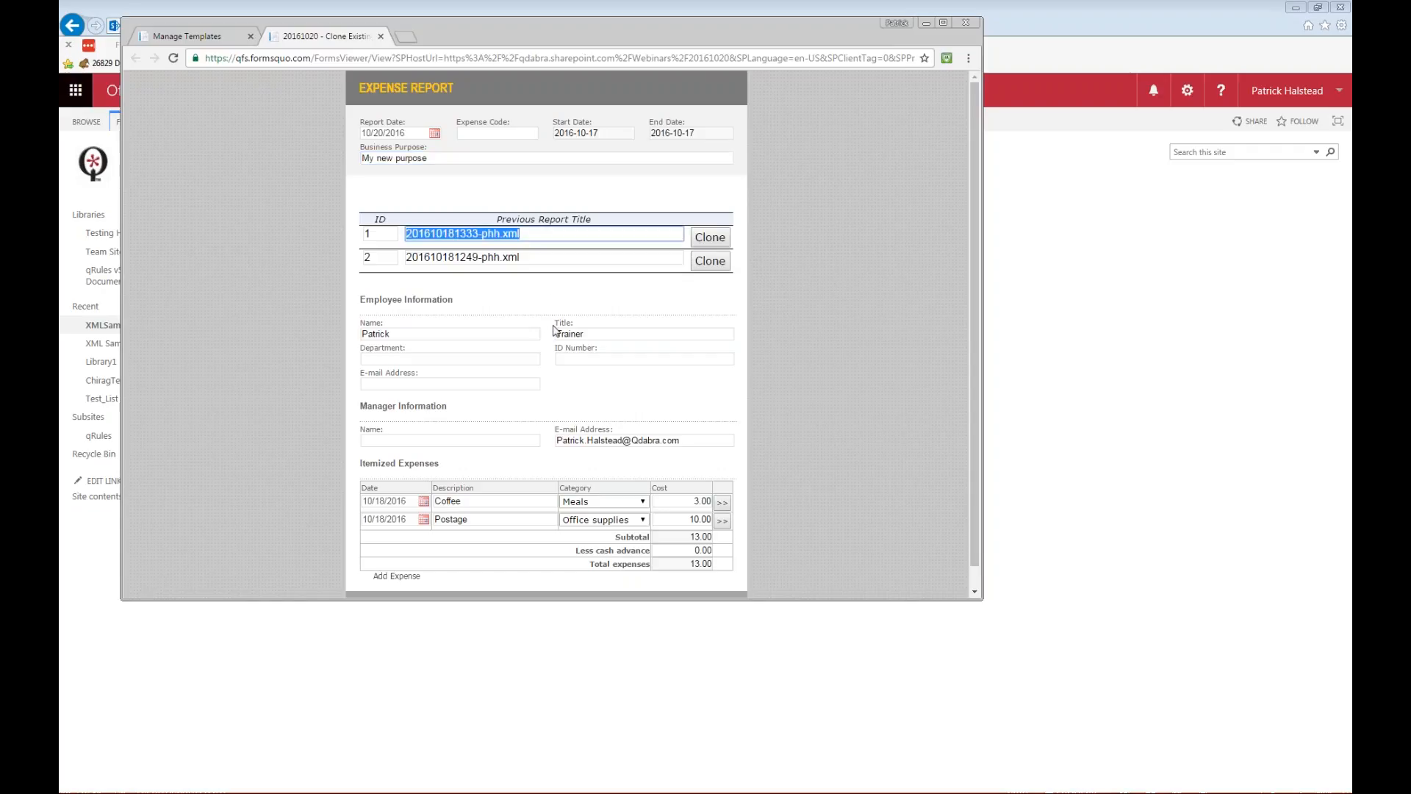
Switch to InfoPath and examine the data query action of the List Previous button's Query XMLs rule, closing it without changes.
key("alt+Tab")
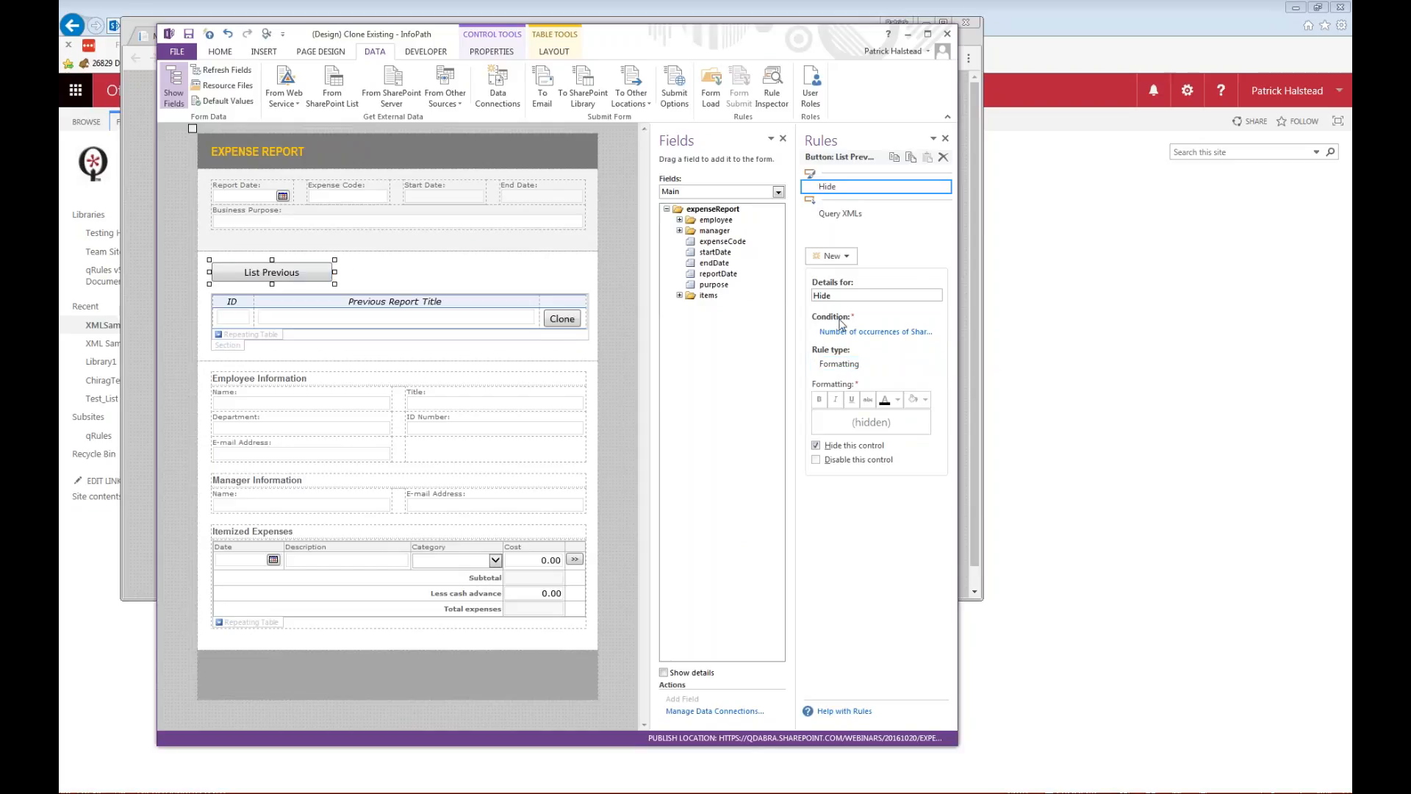
left_click(845, 219)
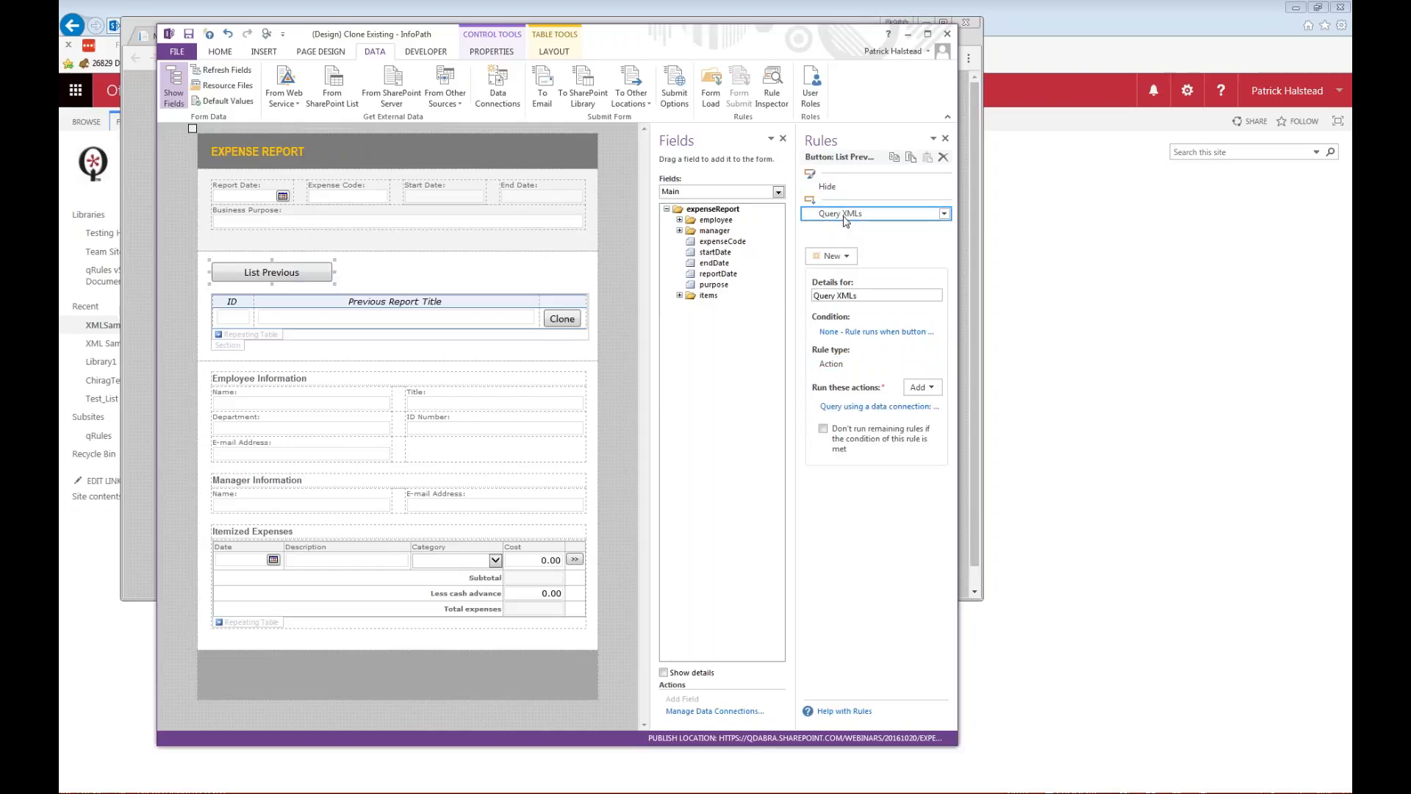
left_click(880, 408)
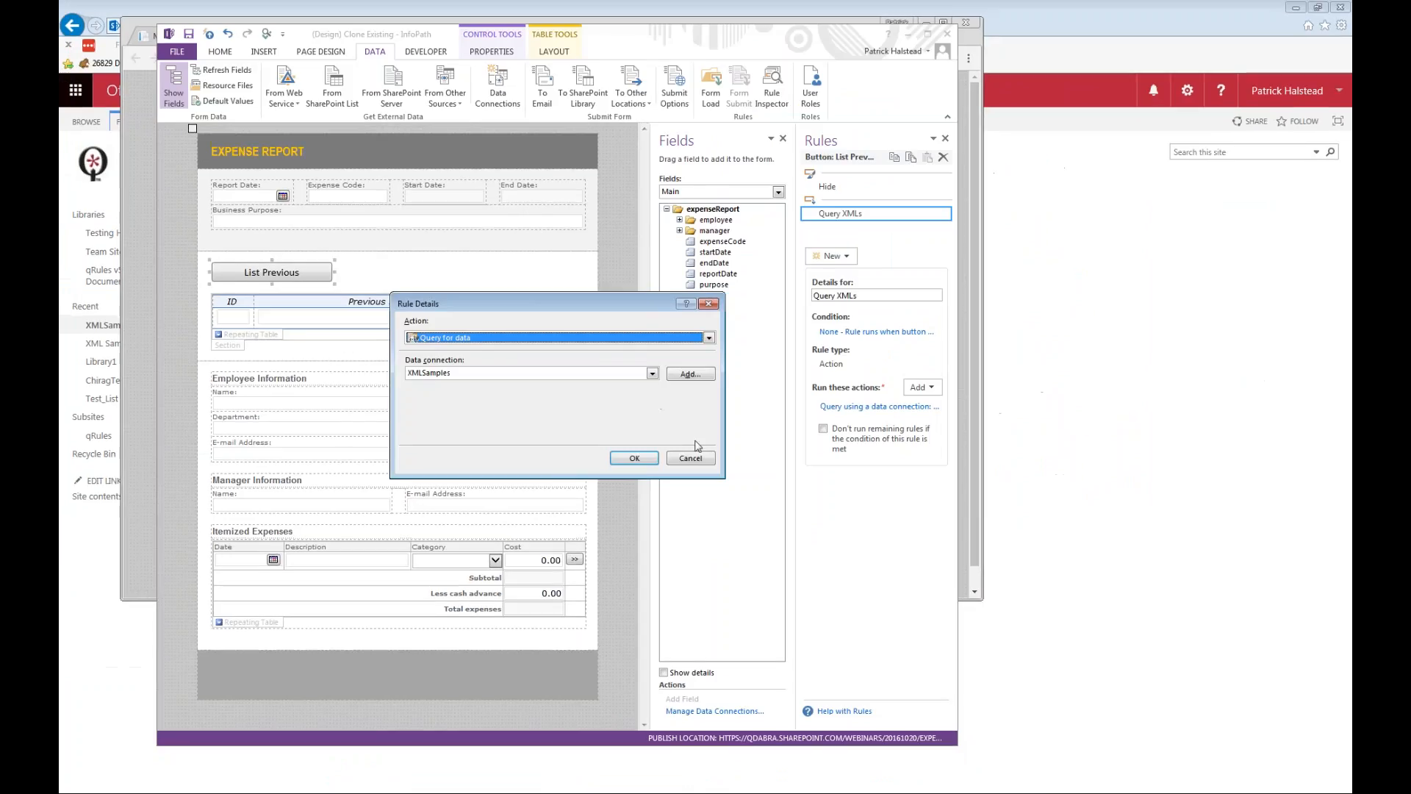
left_click(784, 519)
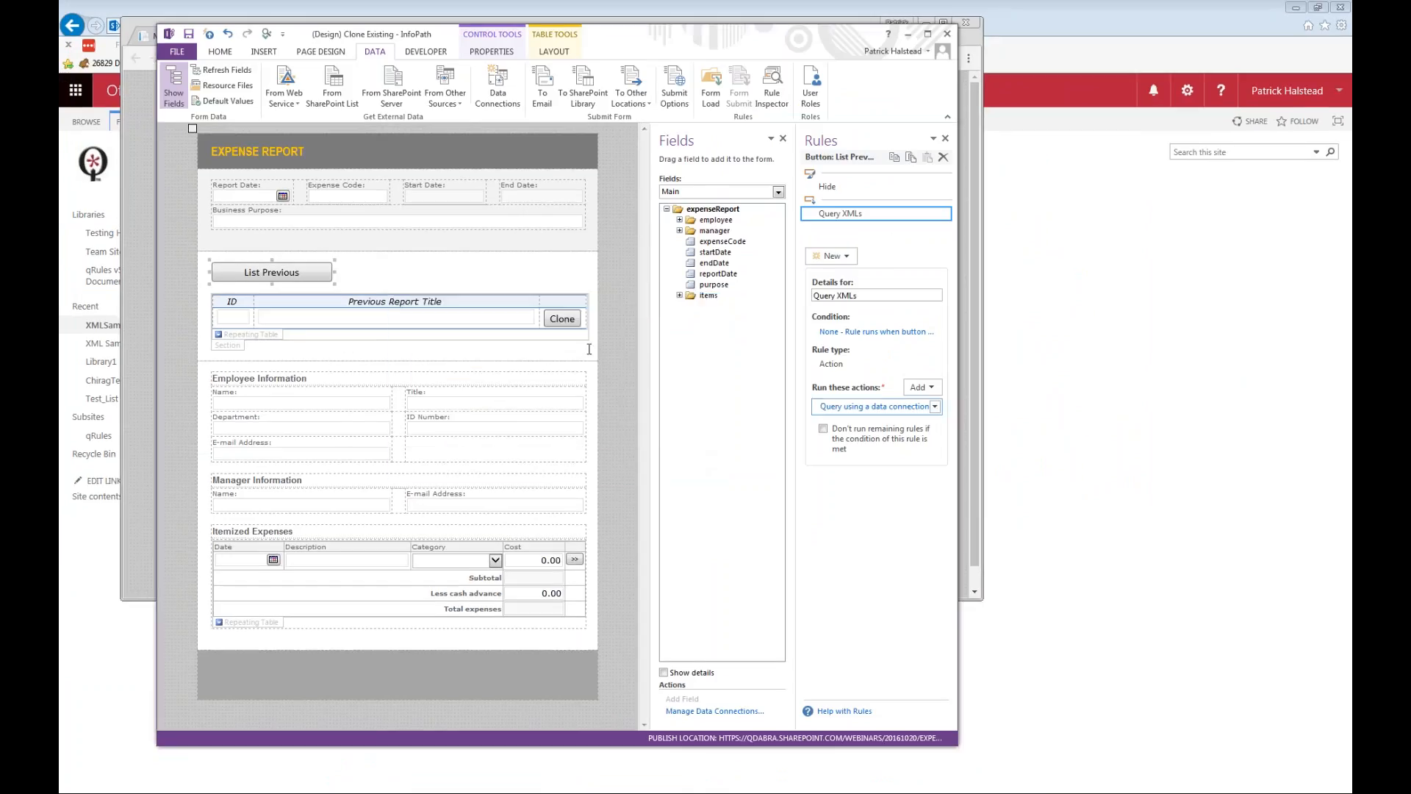
Look at the Command value set by the Clone button's ChangeConnectionUrl rule, and close the rule details.
left_click(563, 320)
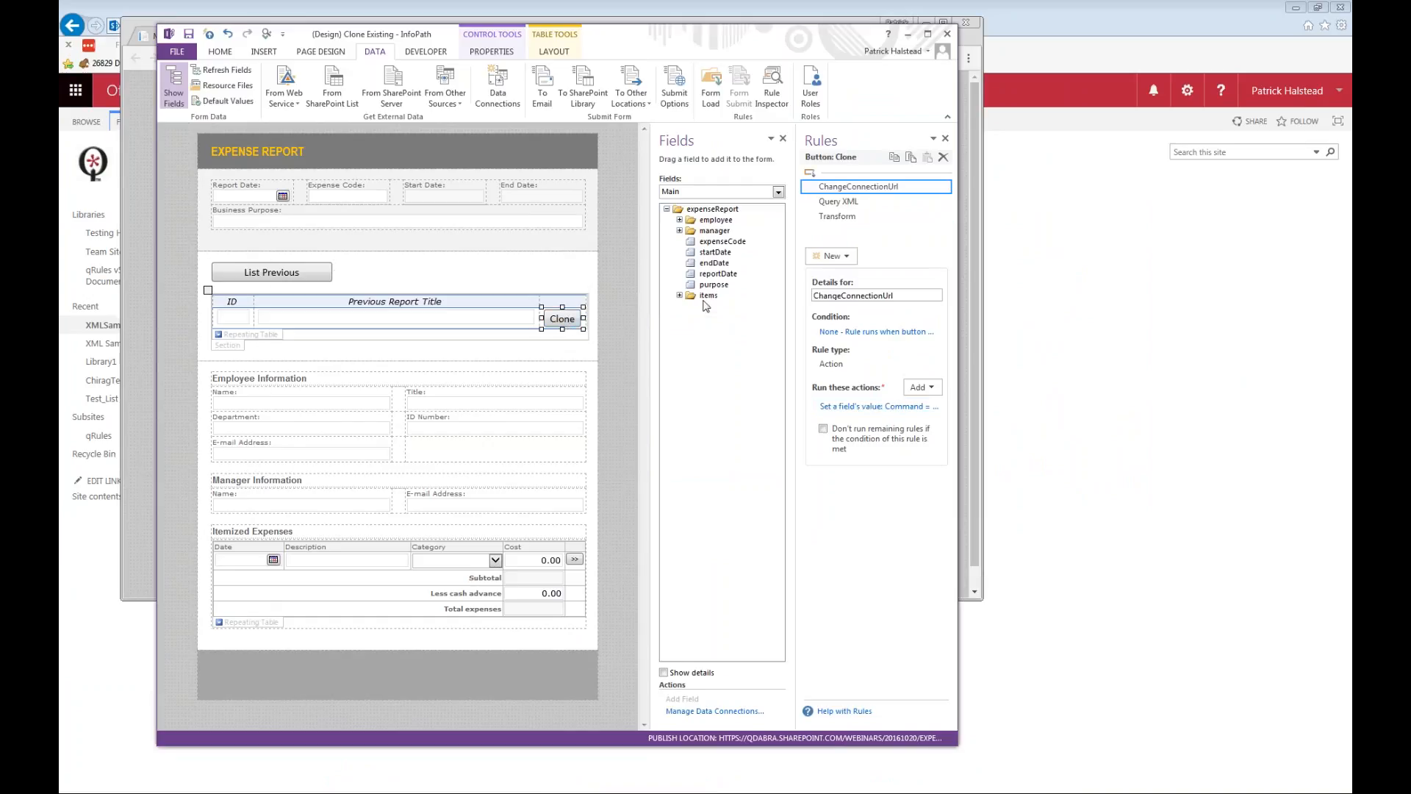
left_click(872, 407)
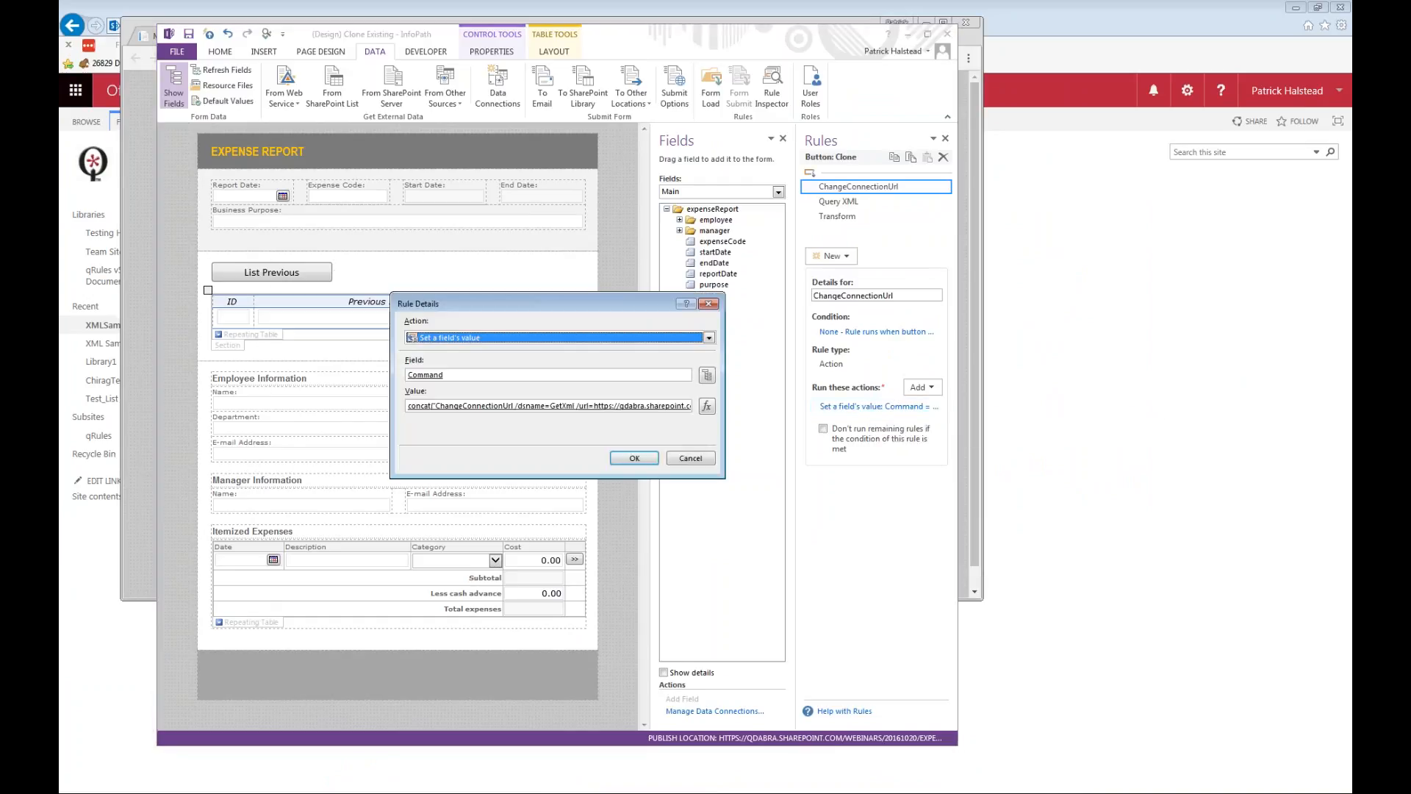
key("Return")
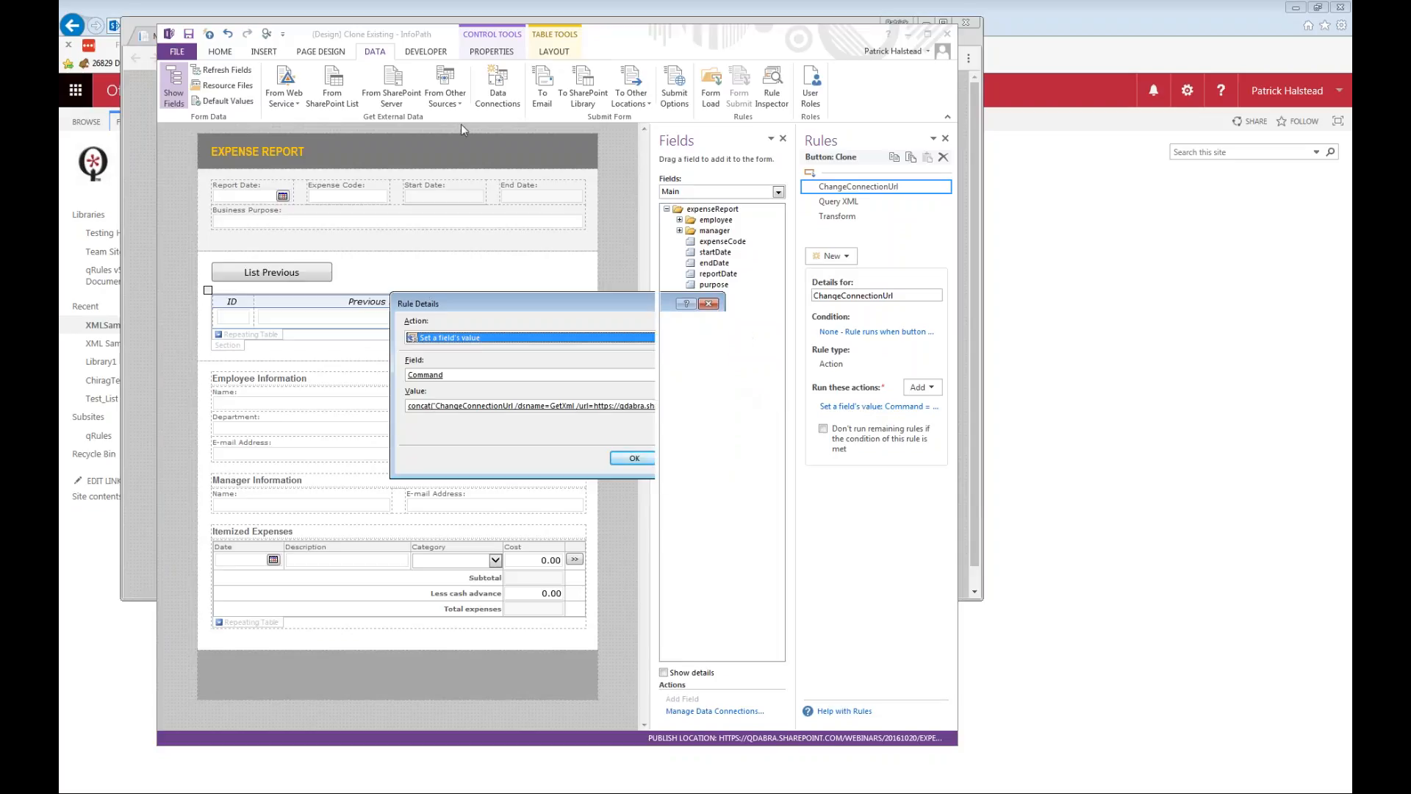
Examine the XML file location of the GetXml data connection and close the list of data connections.
left_click(494, 87)
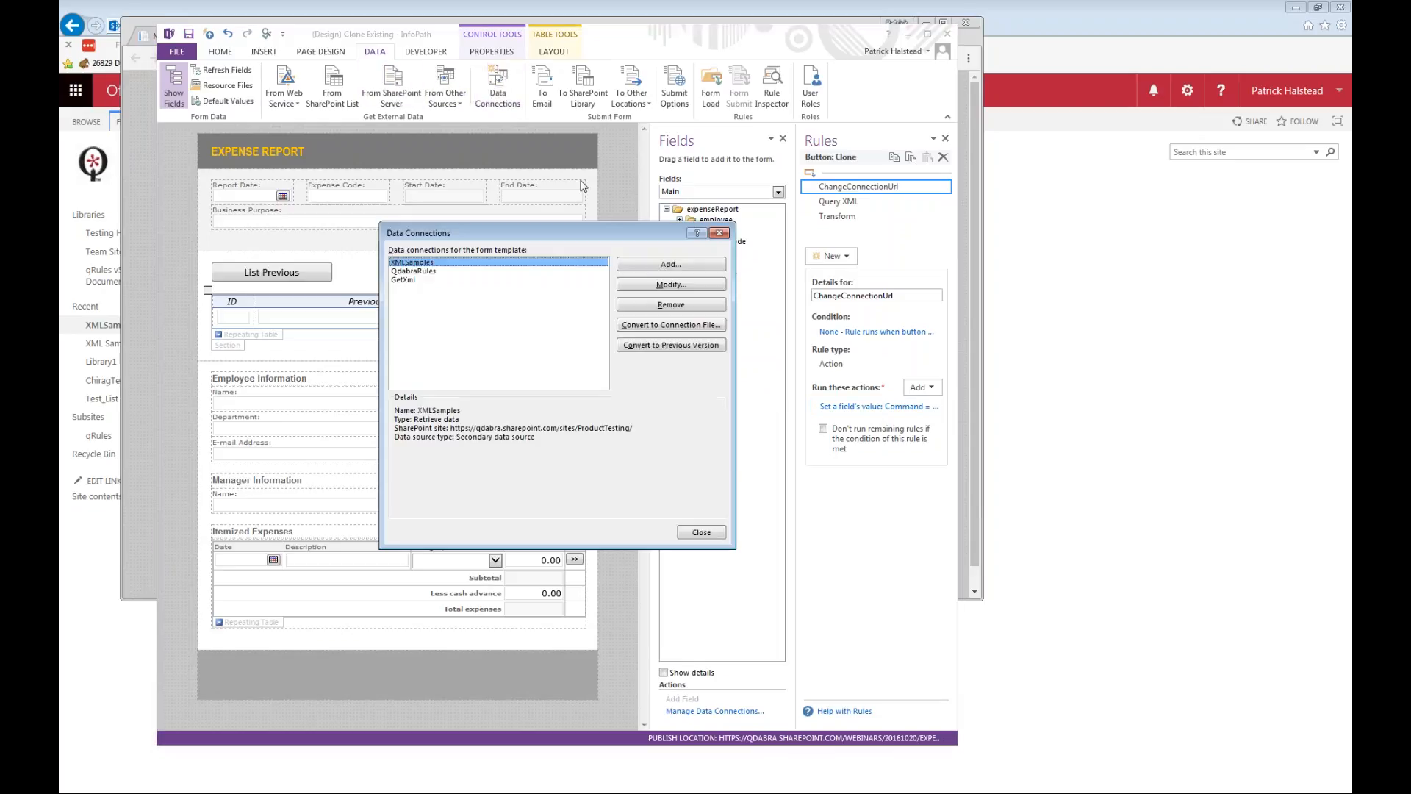
left_click(413, 280)
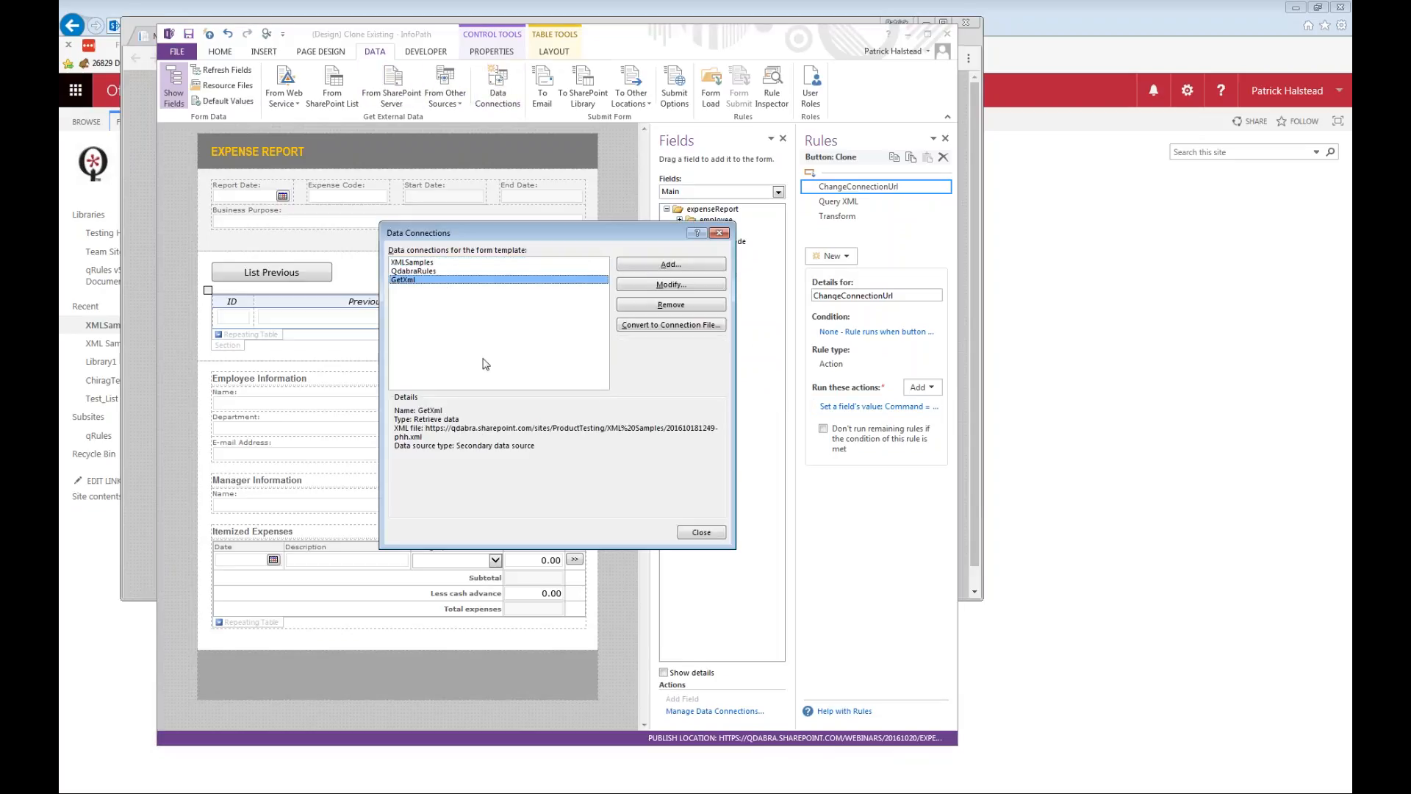
left_click(430, 429)
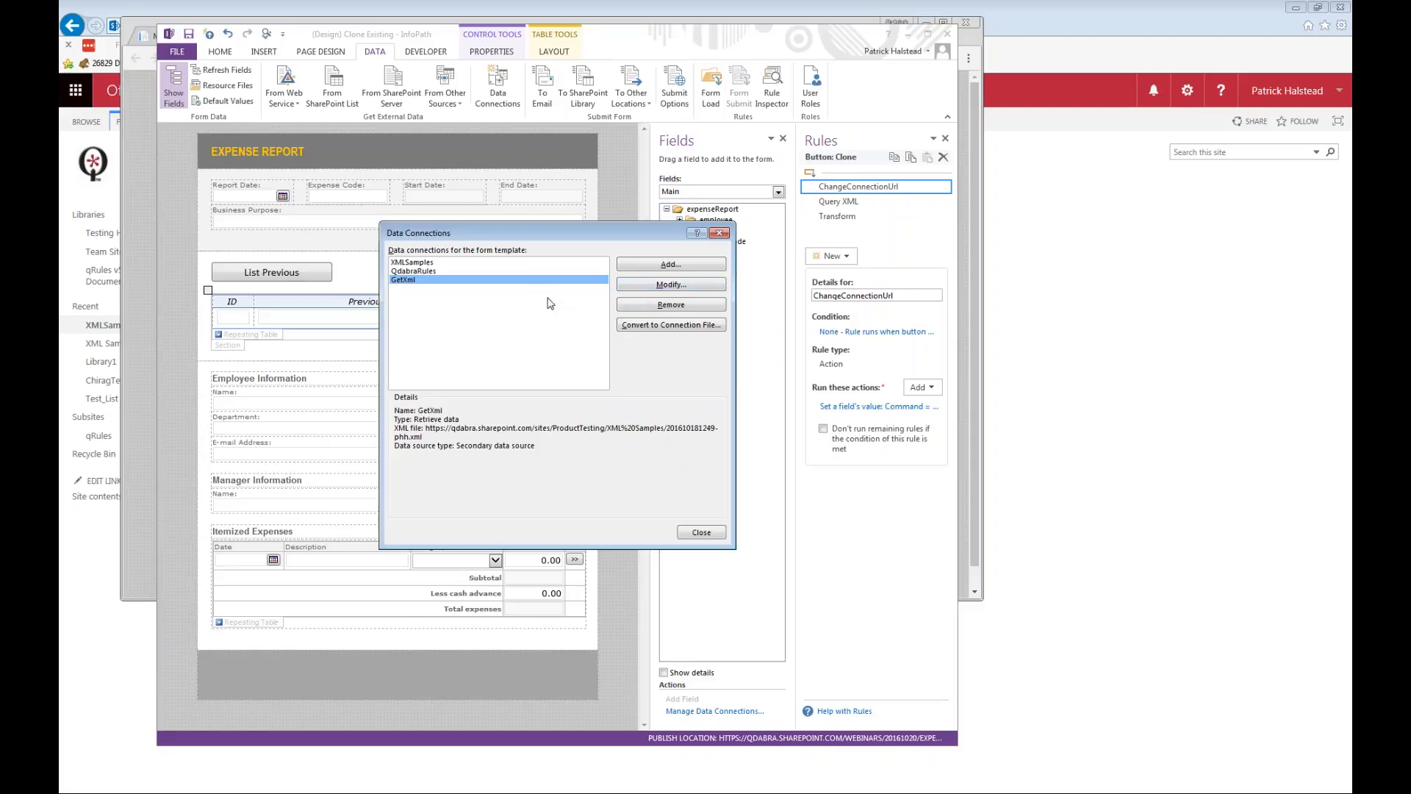
left_click(702, 533)
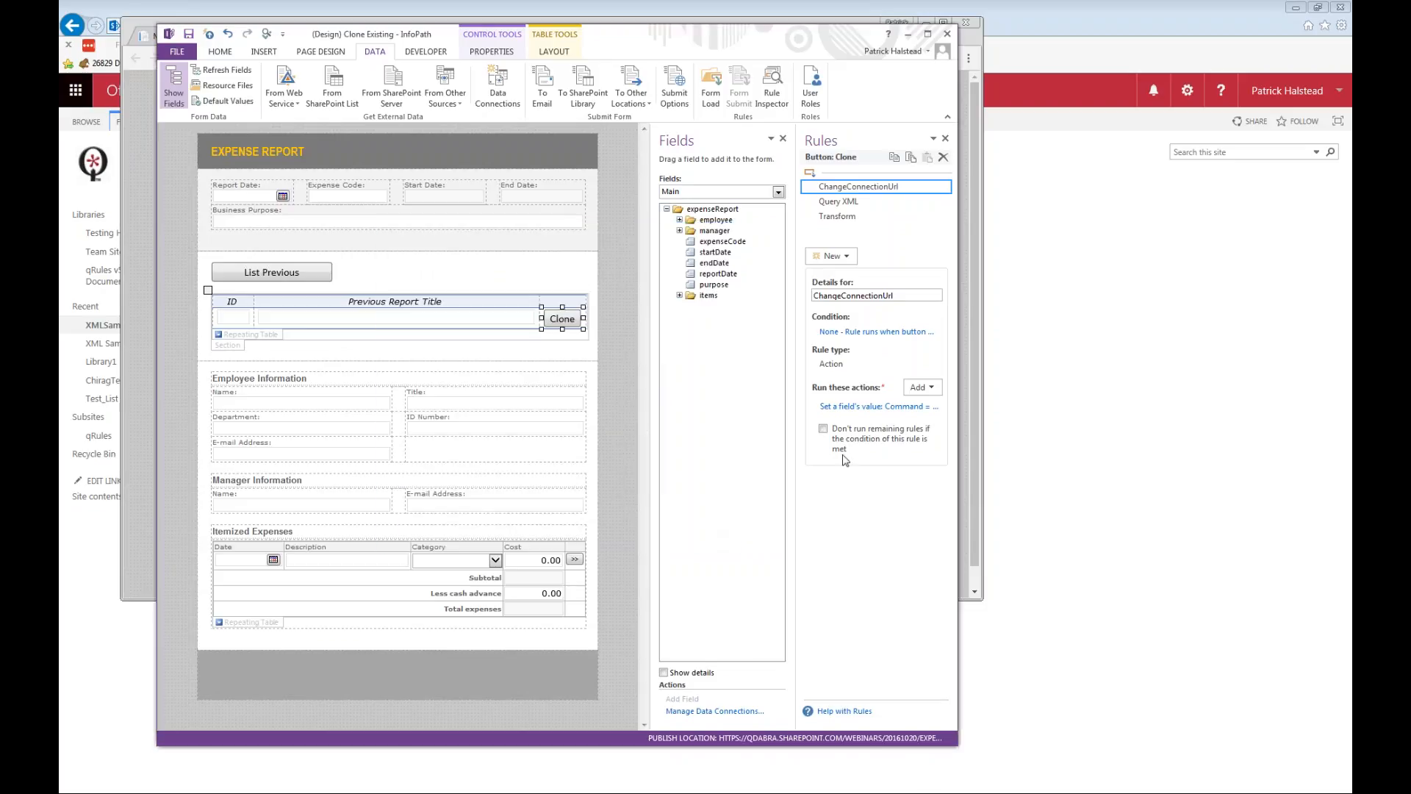
Examine the full Command formula of the Clone button's ChangeConnectionUrl rule, marking its dsname, url and Title parts, and close the rule details.
left_click(877, 407)
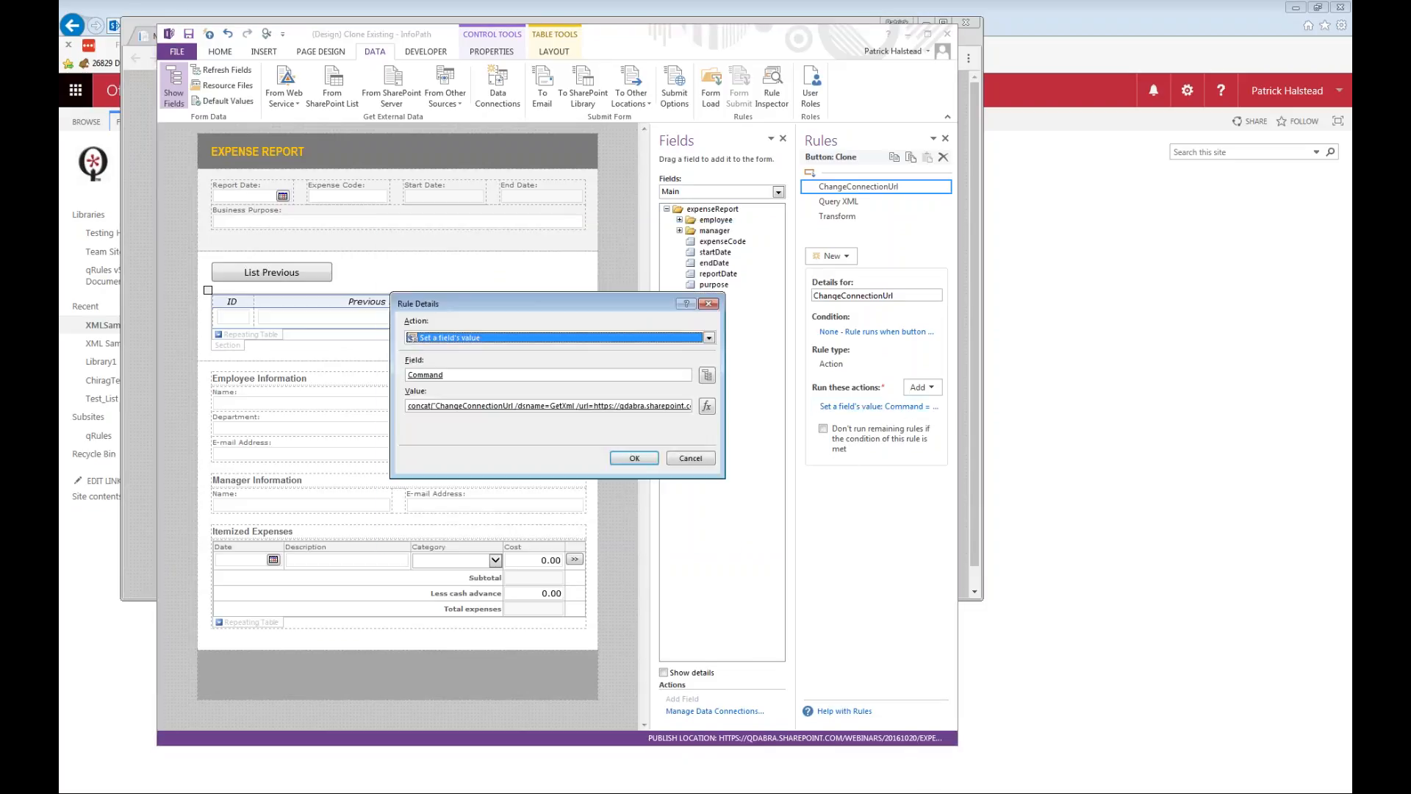
left_click(706, 408)
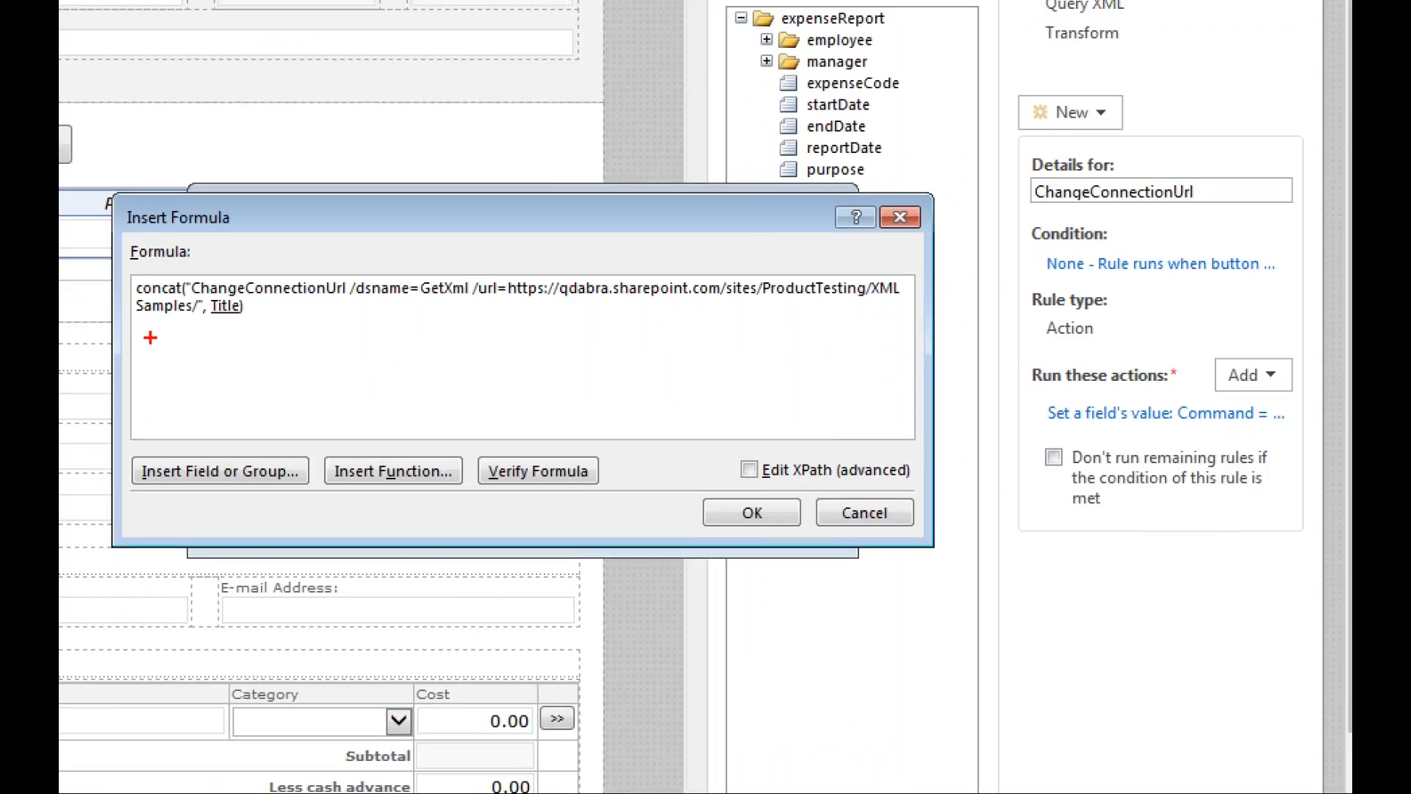
mouse_move(146, 333)
left_mouse_down()
mouse_move(360, 314)
mouse_move(921, 308)
left_mouse_up()
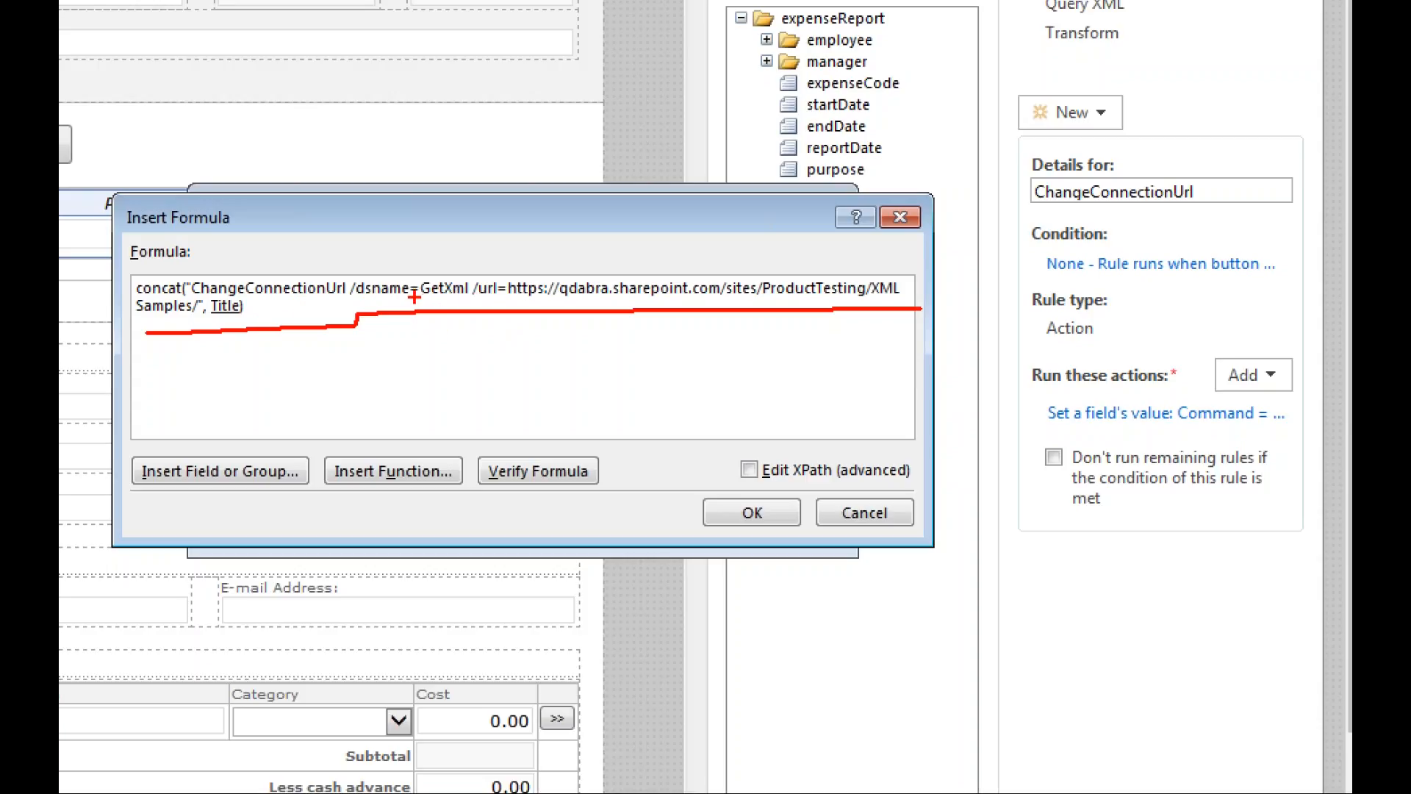
left_click_drag(416, 299, 898, 292)
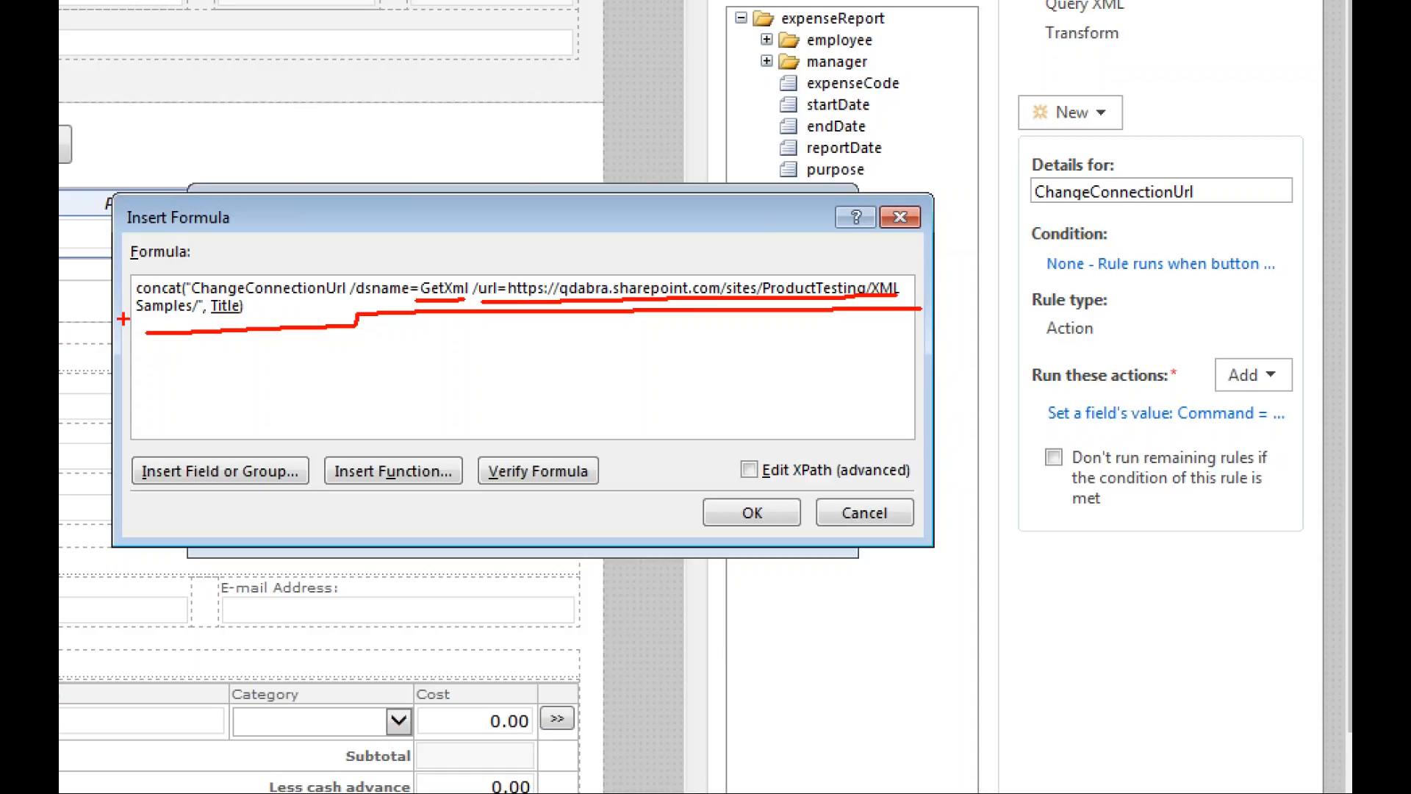
left_click_drag(182, 320, 120, 321)
left_click_drag(227, 325, 227, 373)
left_click_drag(219, 317, 243, 321)
left_click(269, 345)
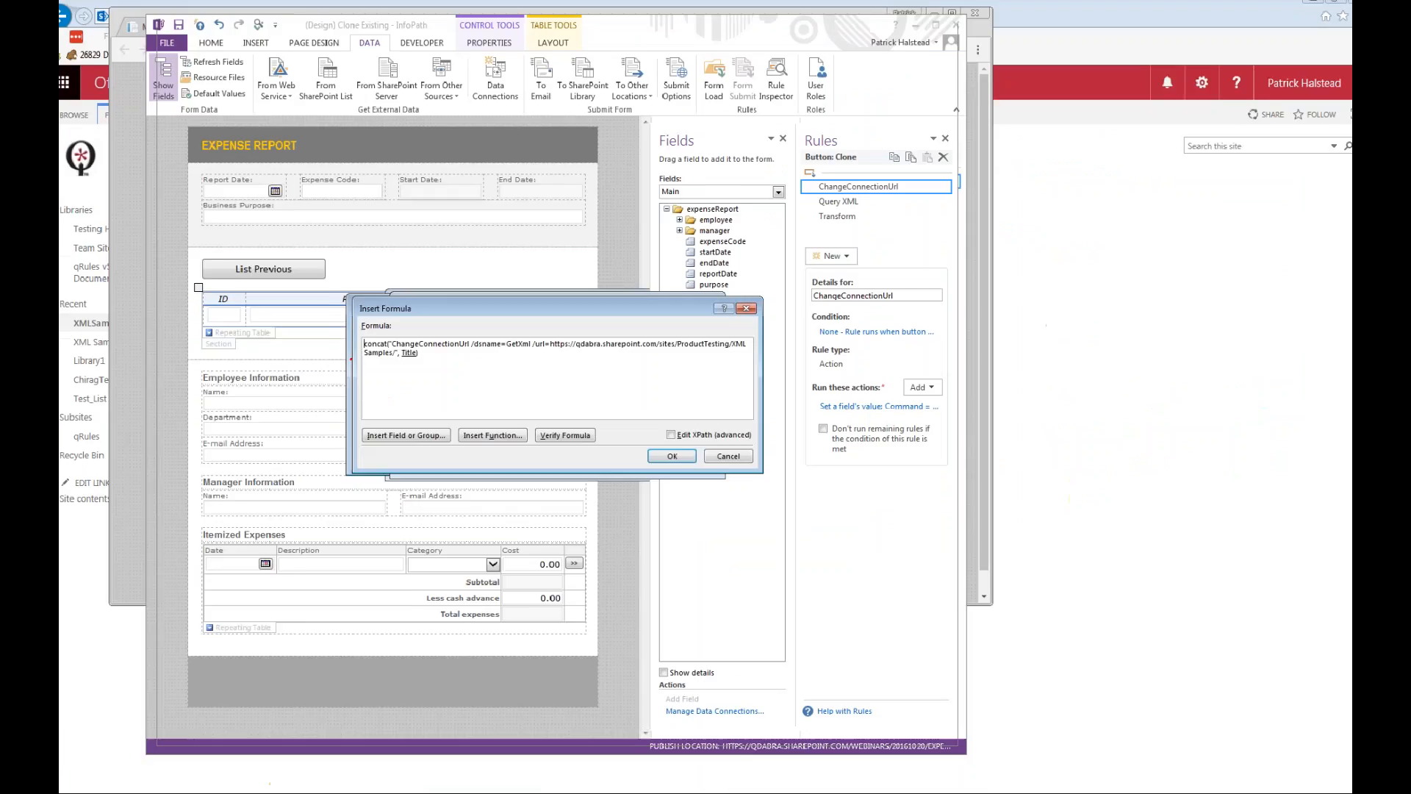
left_click(751, 513)
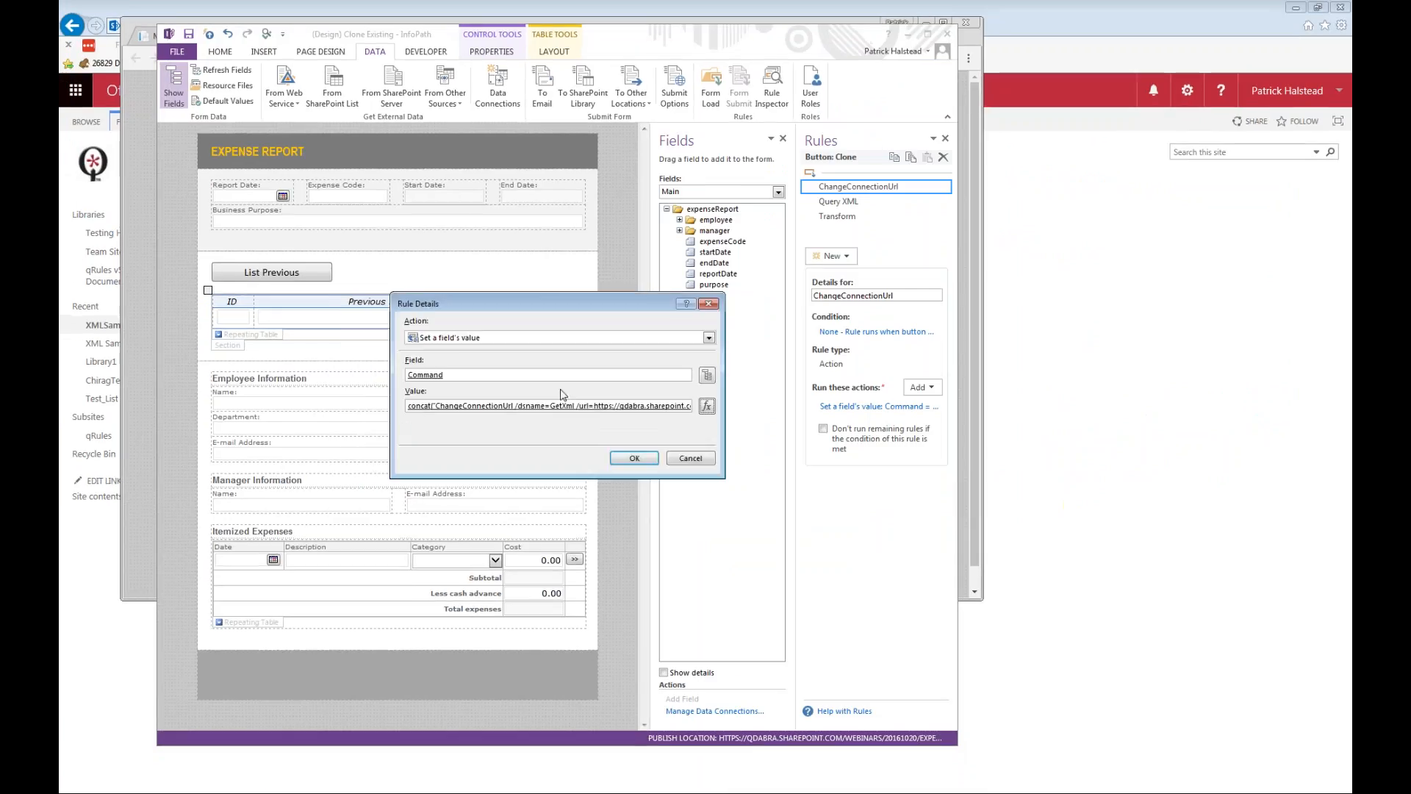
left_click(694, 459)
Review the GetXml data connection's details and the data query action of the Clone button's Query XML rule, closing both.
left_click(853, 203)
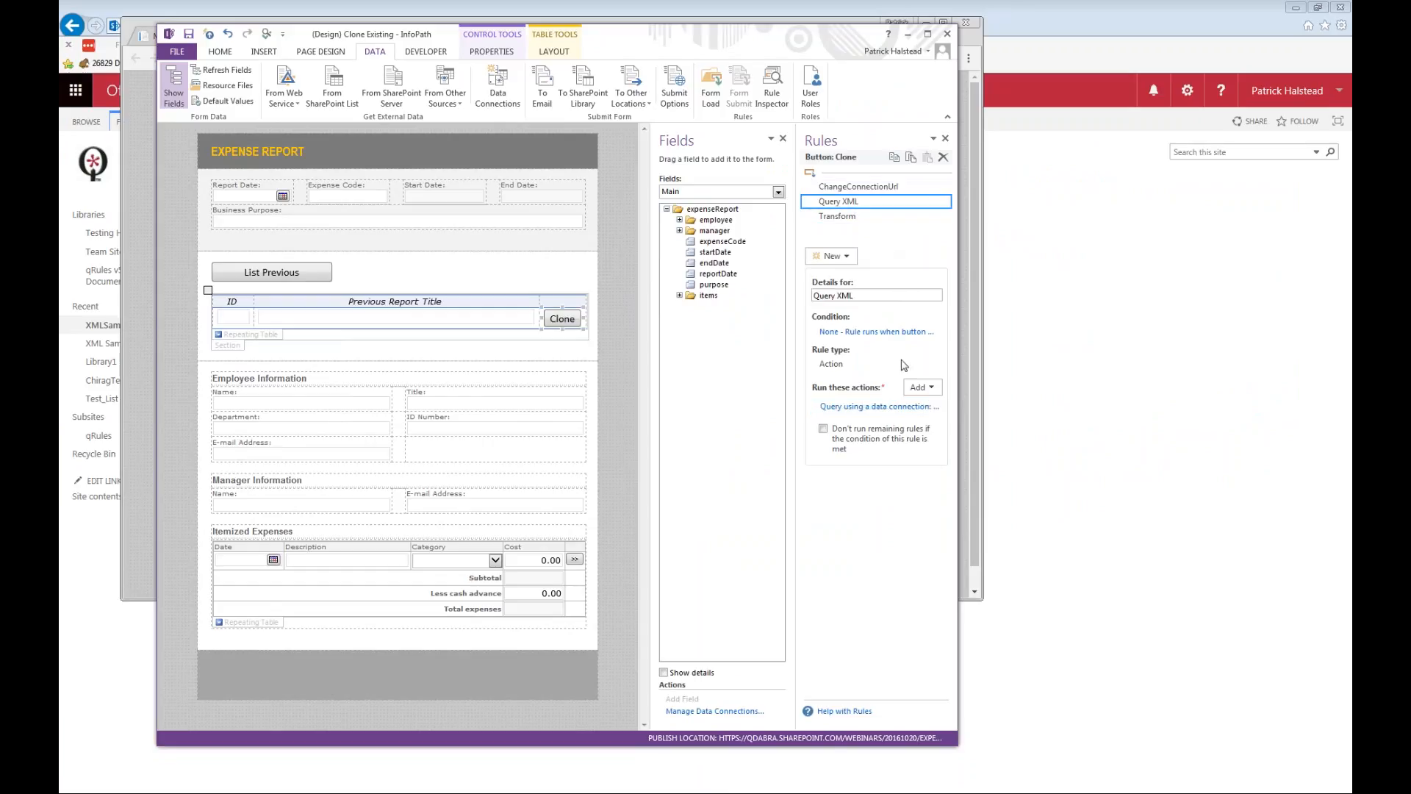
left_click(498, 87)
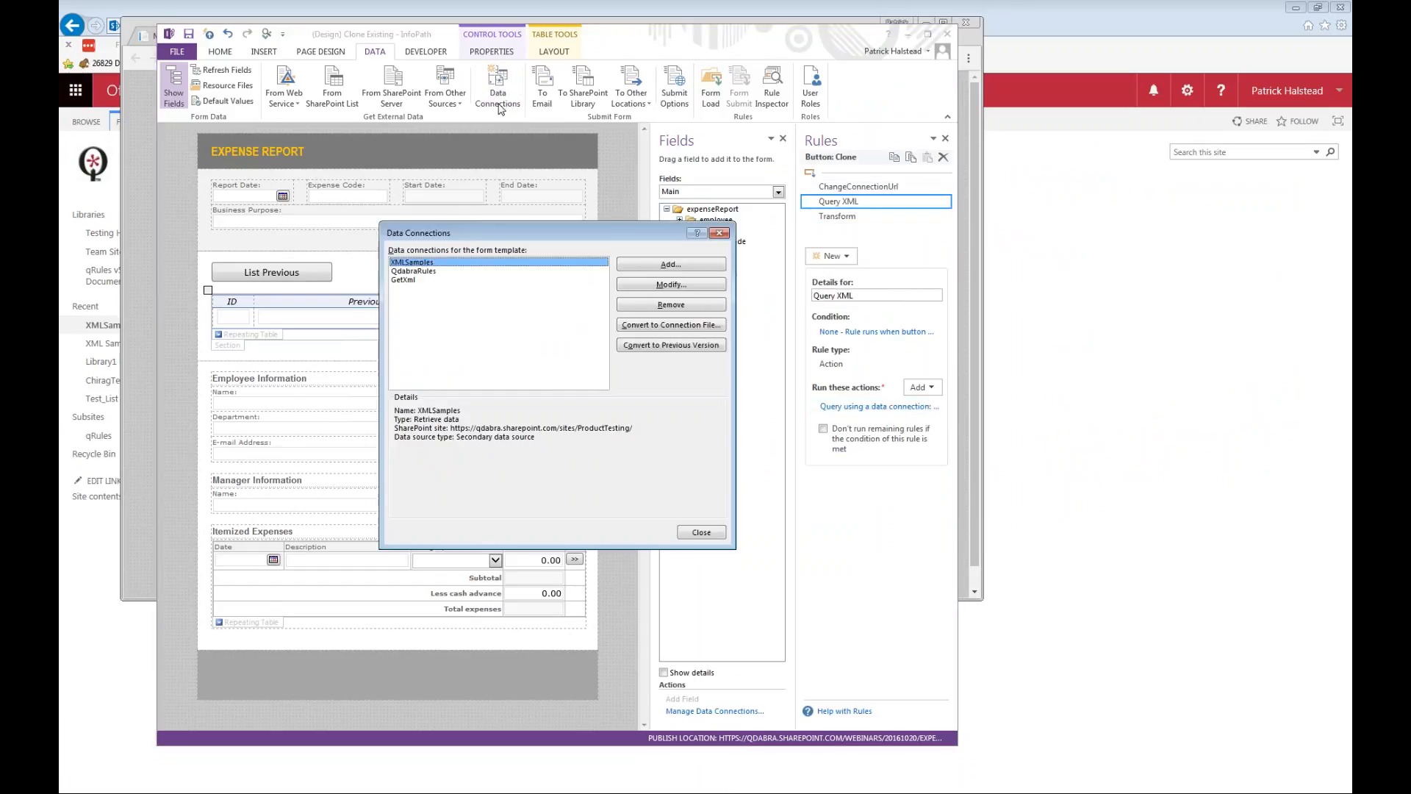
left_click(425, 280)
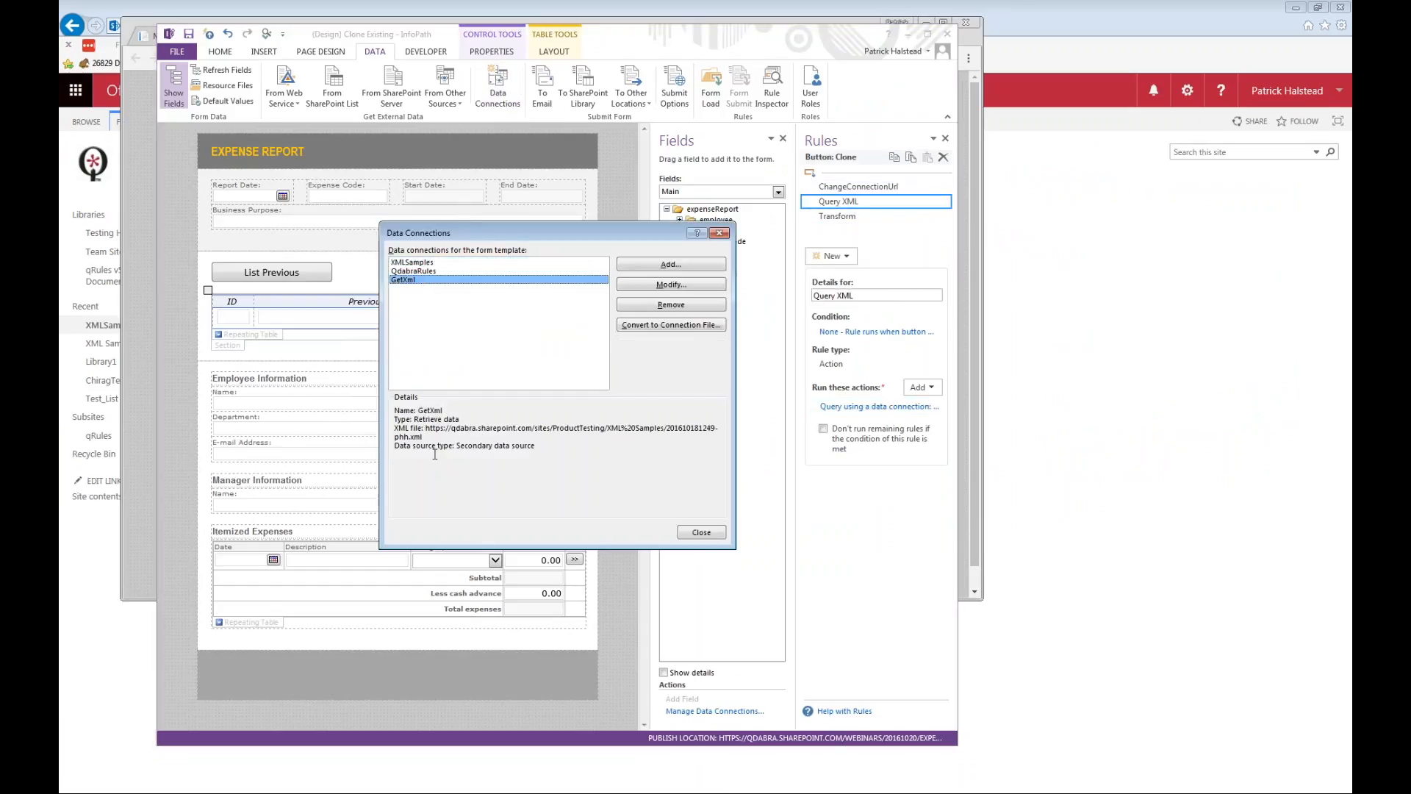
left_click(406, 416)
key("Escape")
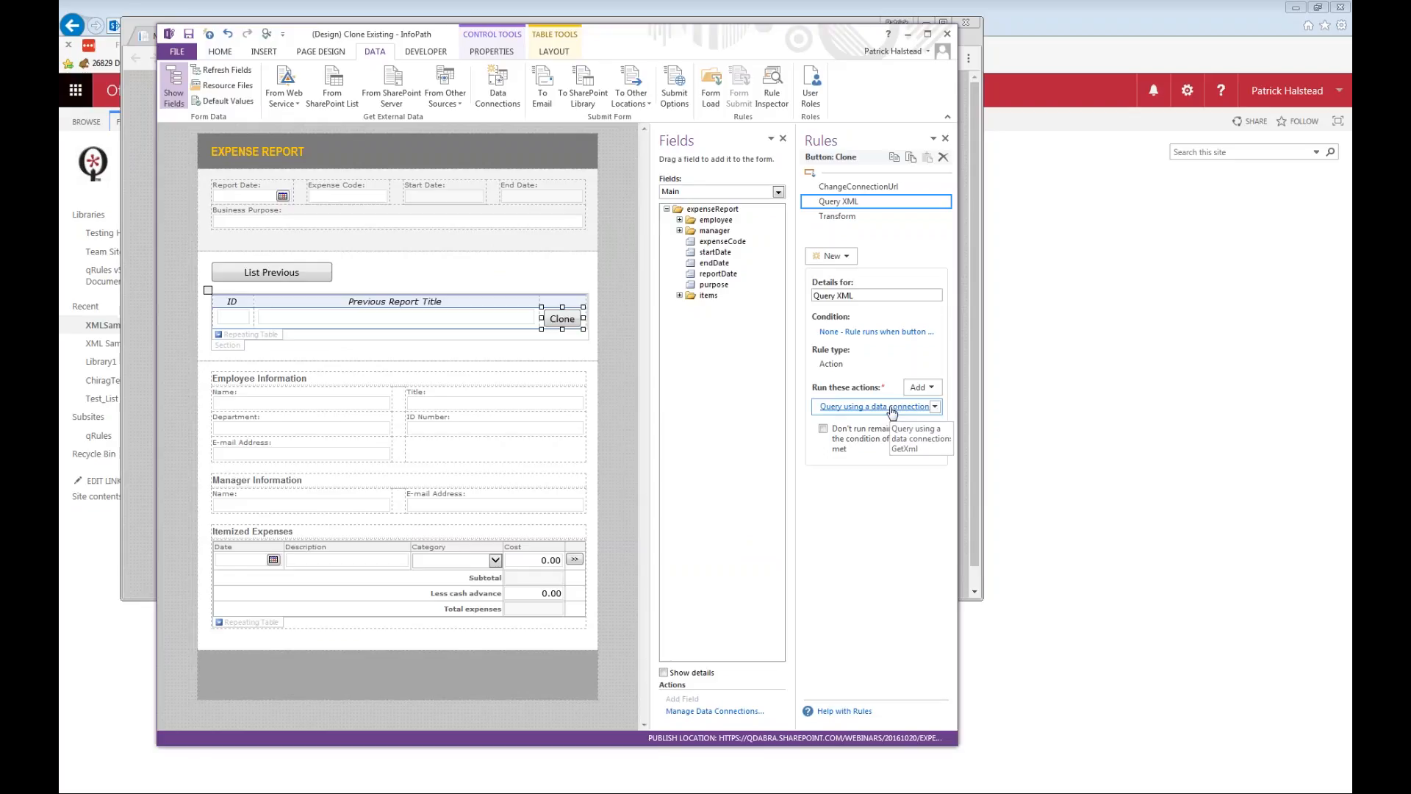
left_click(885, 409)
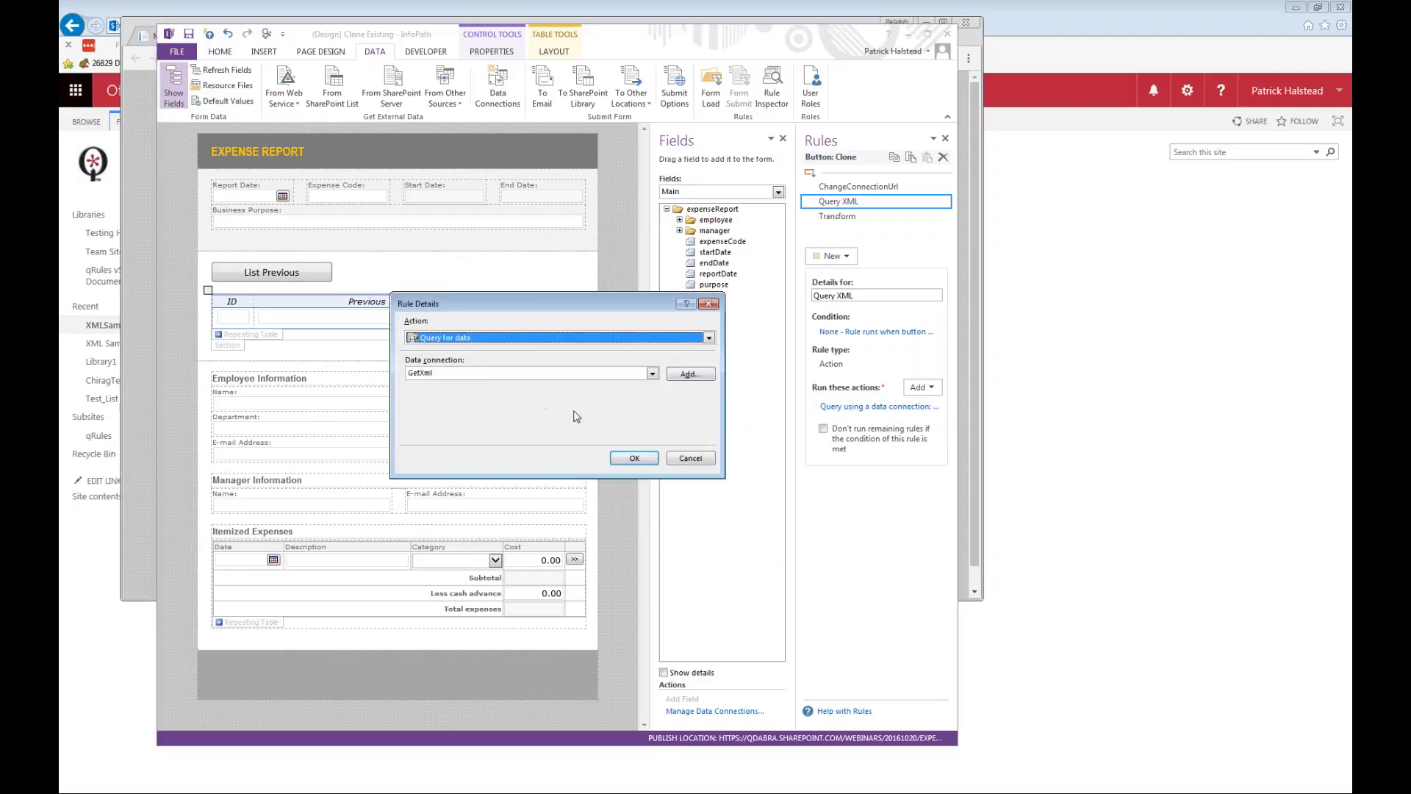
left_click(634, 457)
Copy the Command value of the Clone button's Transform rule and paste it below the existing text in Notepad.
left_click(859, 219)
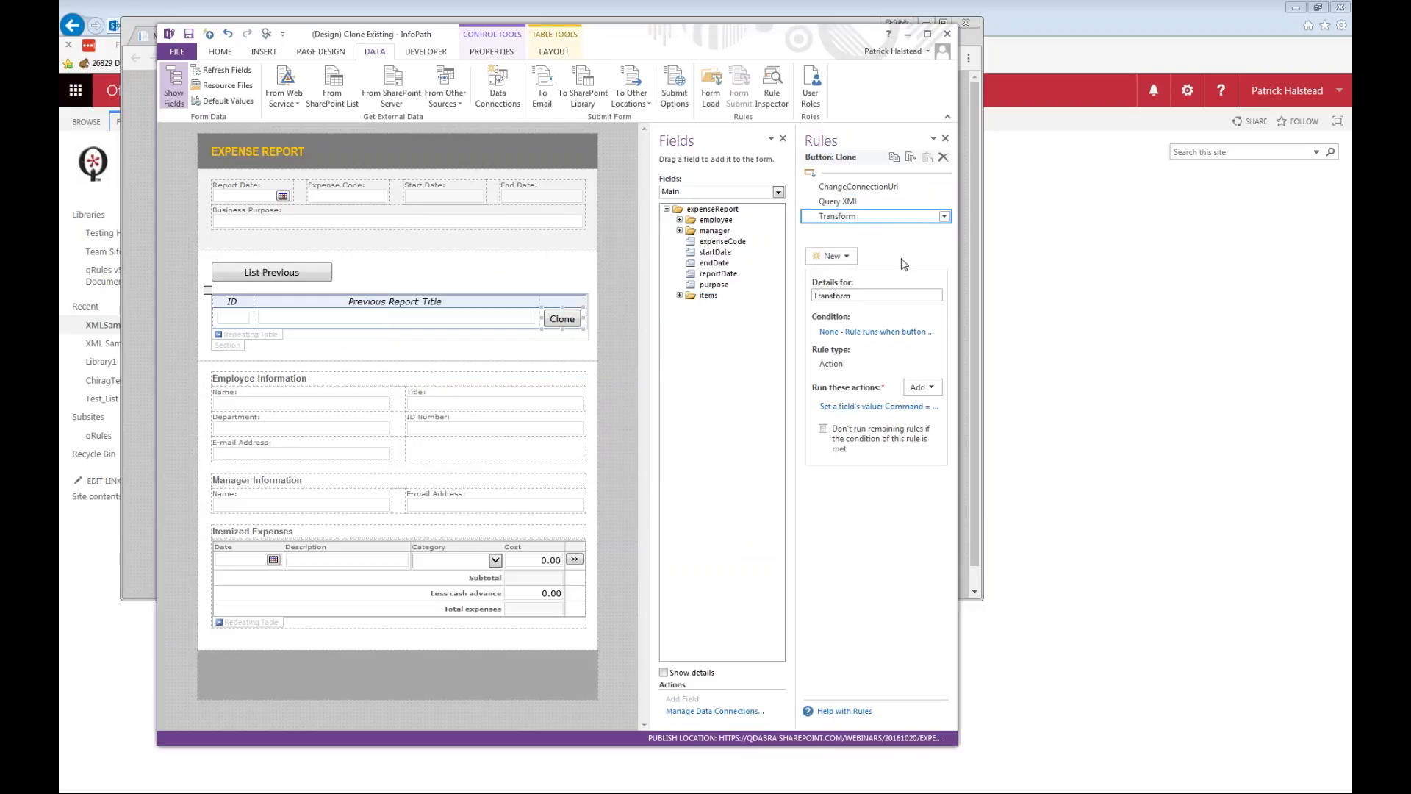
left_click(886, 410)
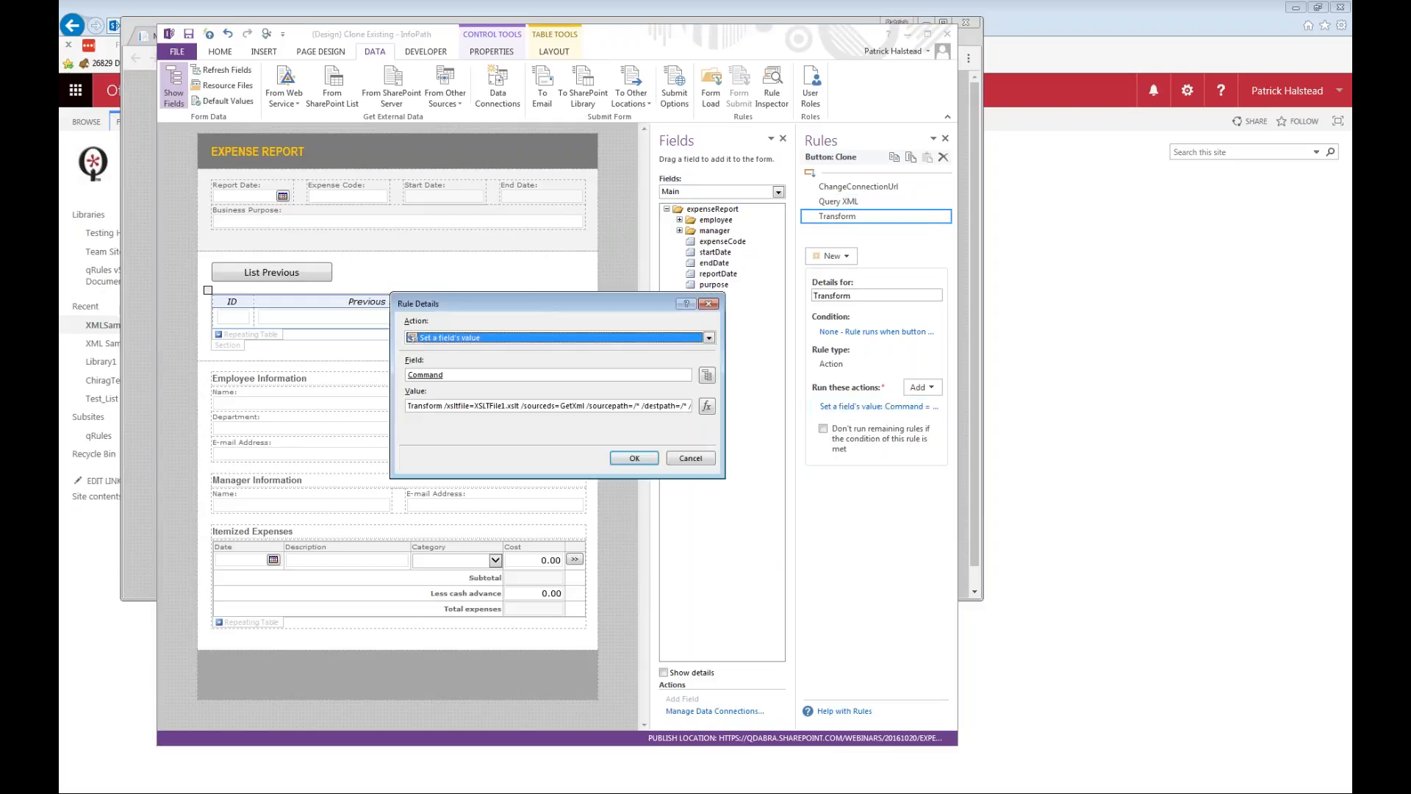
left_click(707, 406)
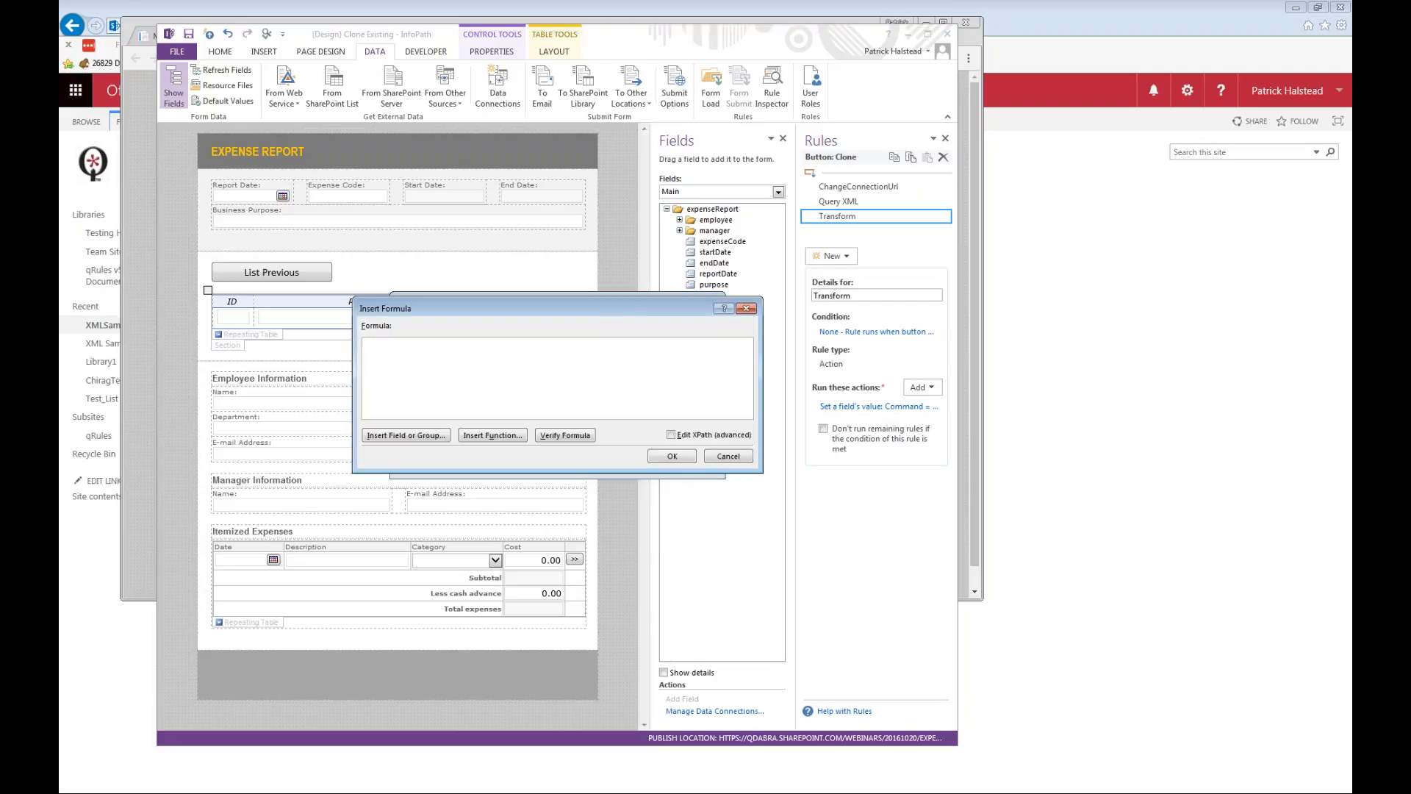
key("Escape")
triple_click(654, 409)
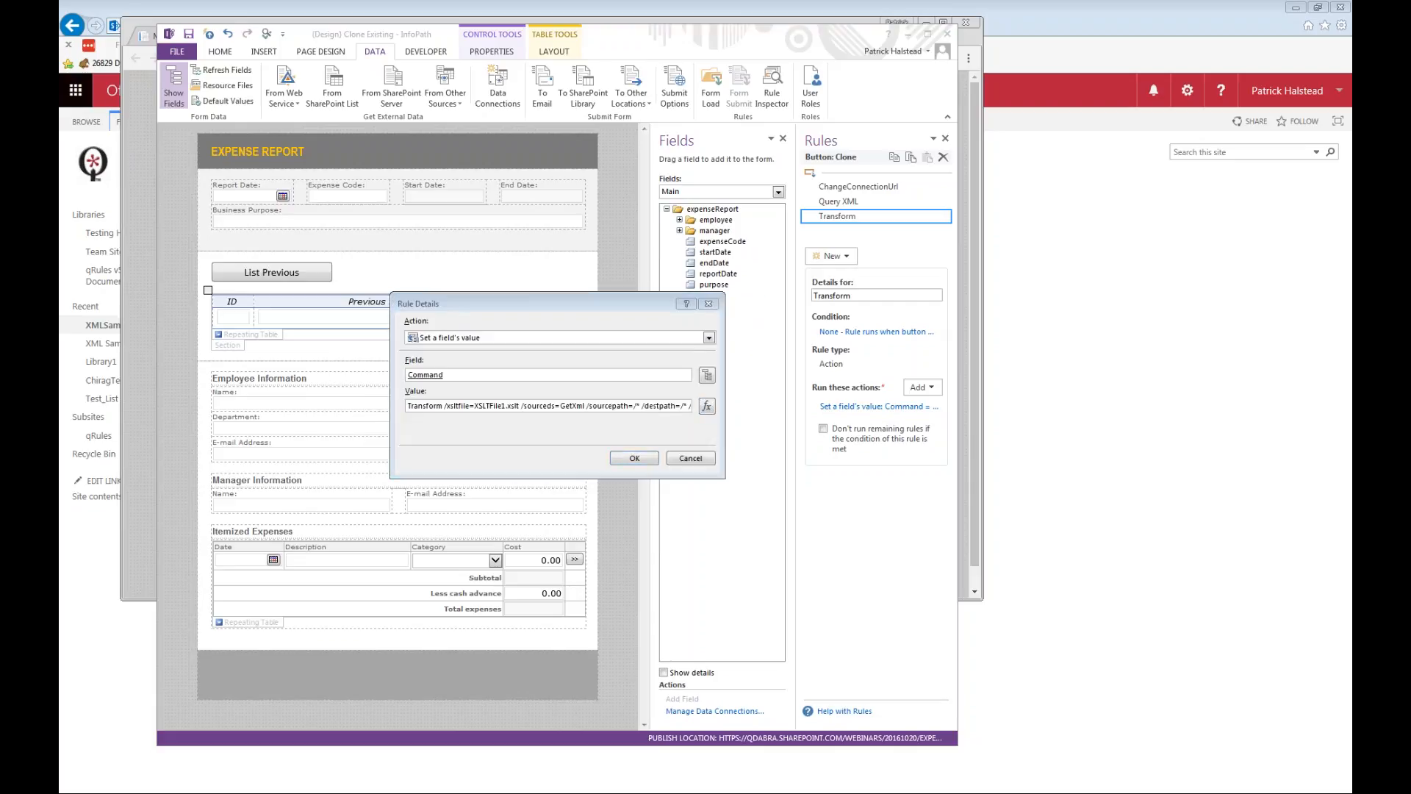
key("alt+Tab")
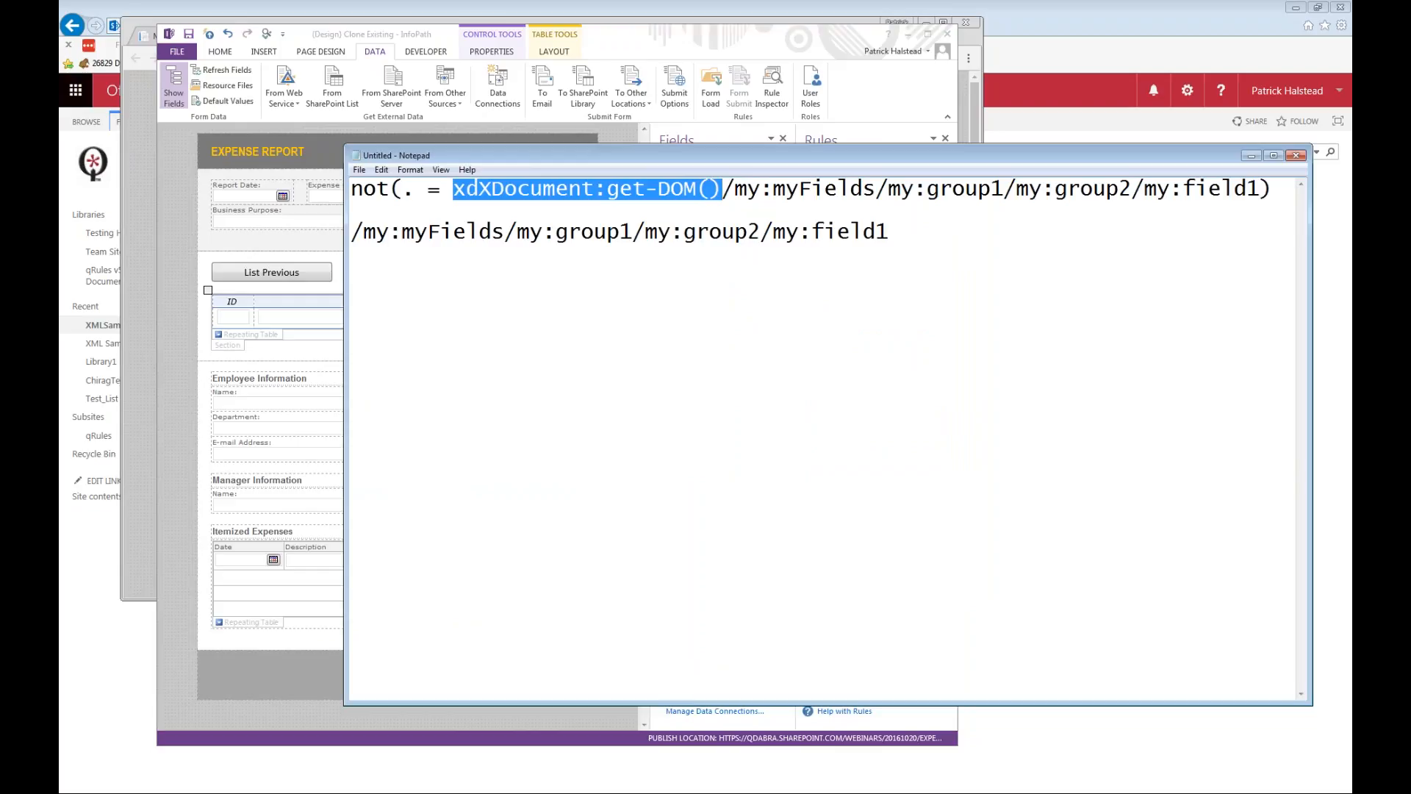
key("Home")
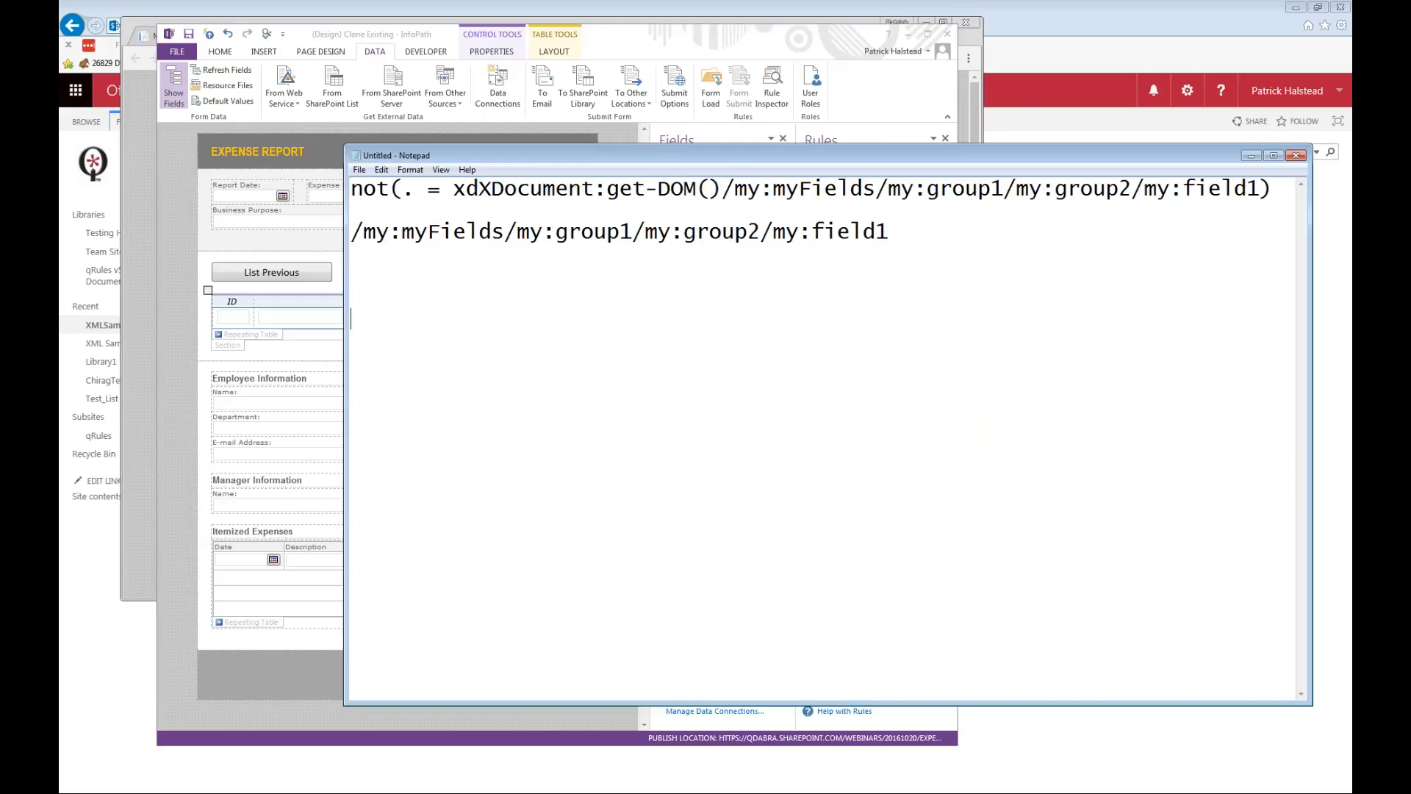
key("Return")
key("Return")
key("Return")
key("Return")
type("Transform /xsltfile=XSLTFile1.xslt /sourceds=GetXml /sourcepath=/* /destpath=/* /excluderoot=true")
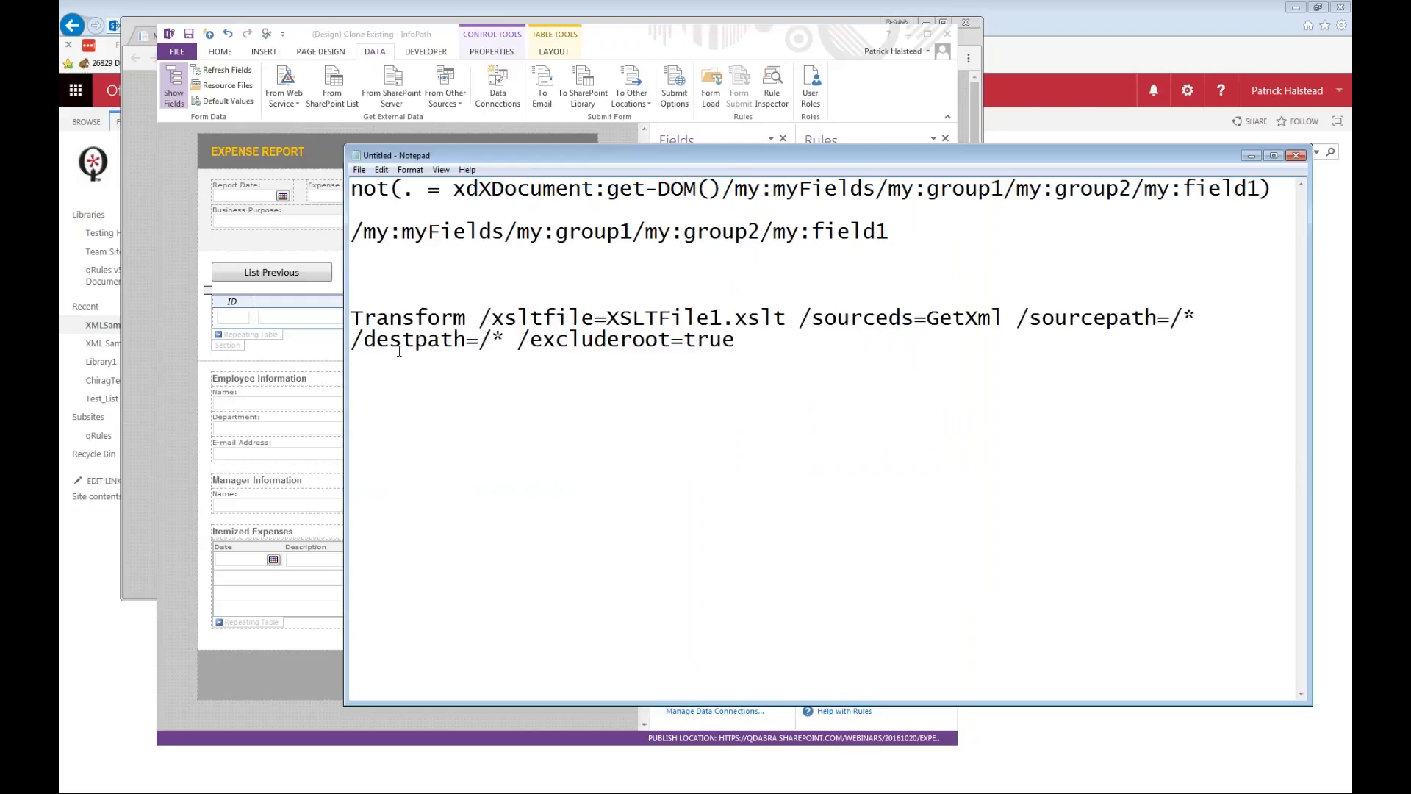
Widen the Notepad window and examine the Transform command's sourceds, sourcepath, destpath, excluderoot and xsltfile parameters.
left_click_drag(345, 289, 132, 300)
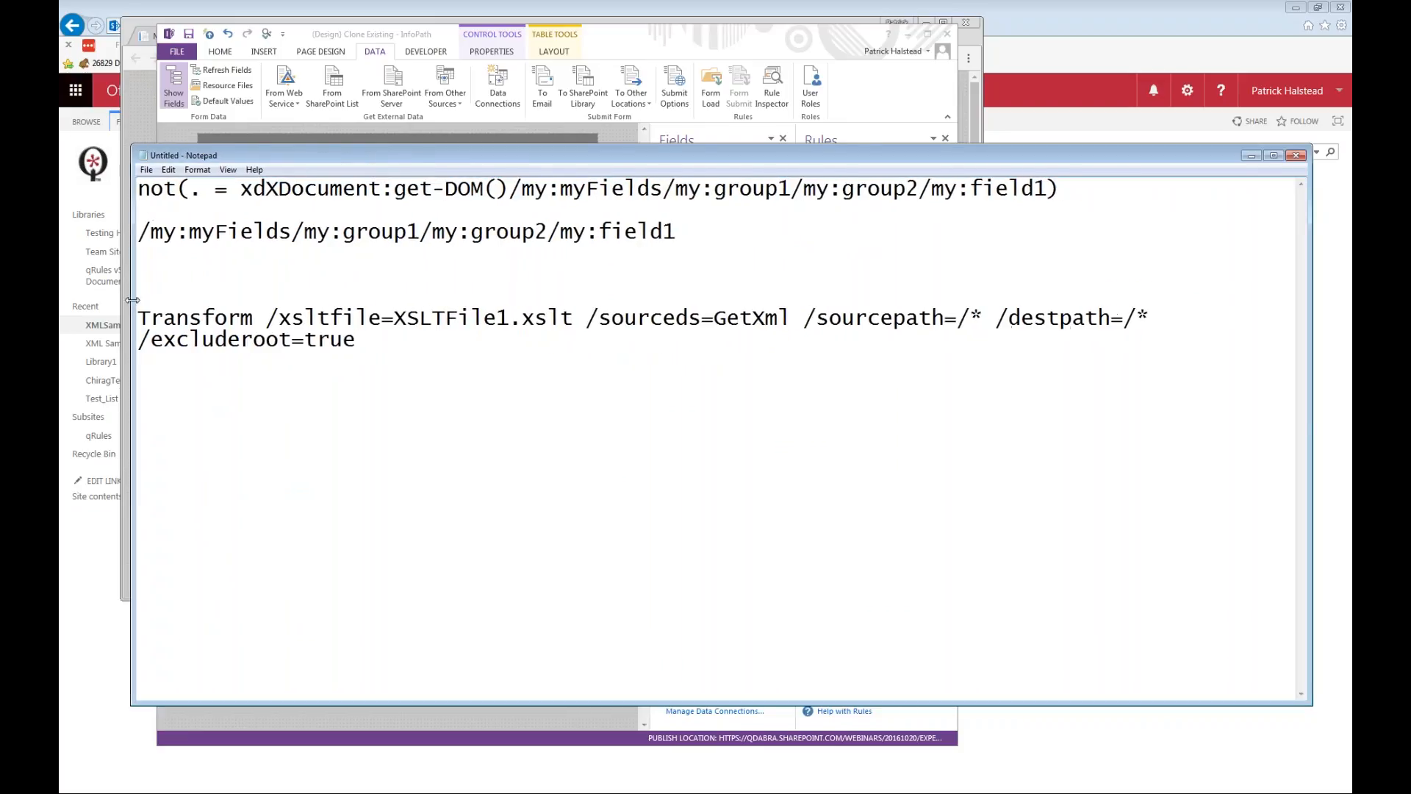
left_click_drag(714, 323, 788, 318)
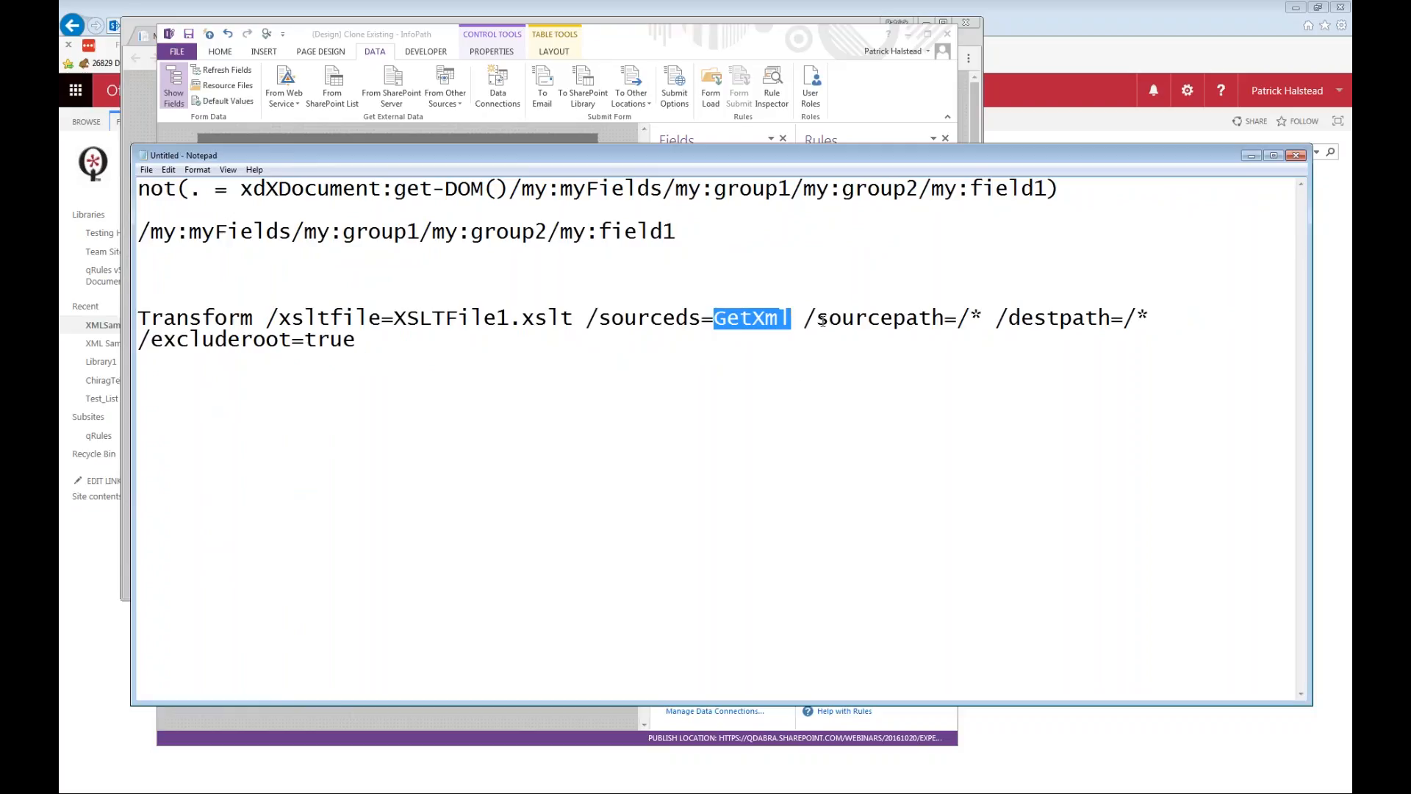
left_click_drag(804, 322, 1151, 311)
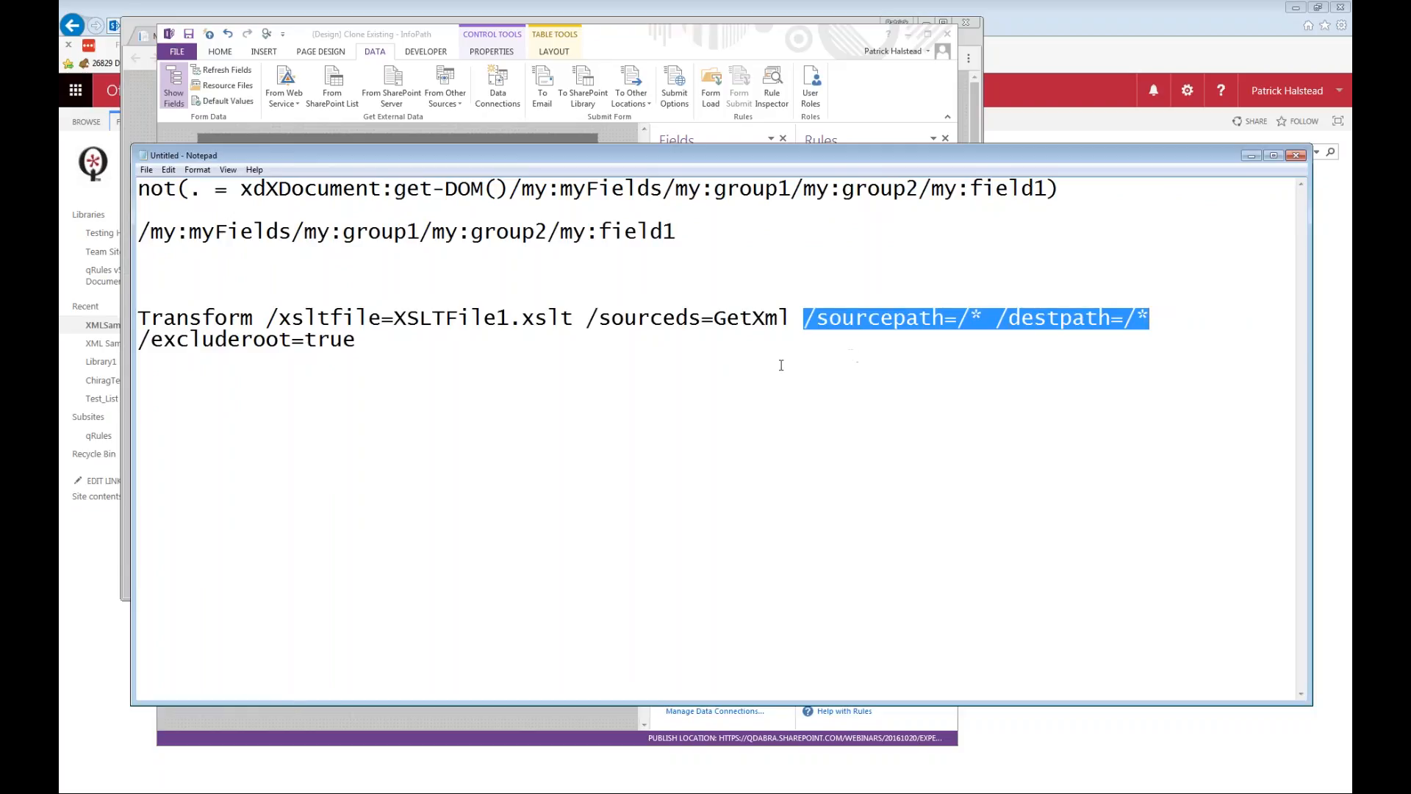
left_click(977, 327)
left_click_drag(957, 318, 982, 317)
mouse_move(1149, 318)
left_mouse_down()
mouse_move(1123, 319)
mouse_move(1137, 319)
left_mouse_up()
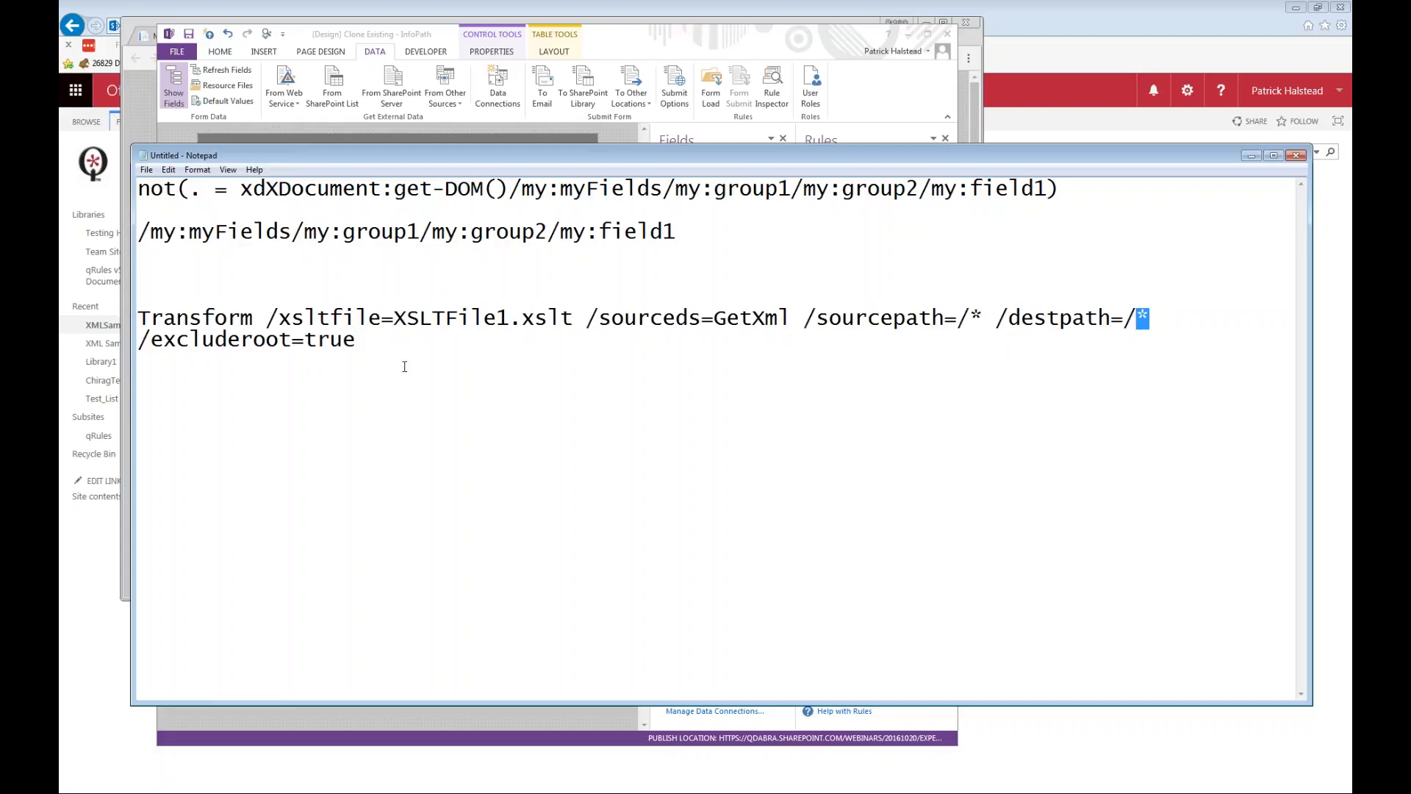
left_click_drag(366, 347, 134, 343)
left_click(455, 408)
left_click_drag(571, 317, 267, 324)
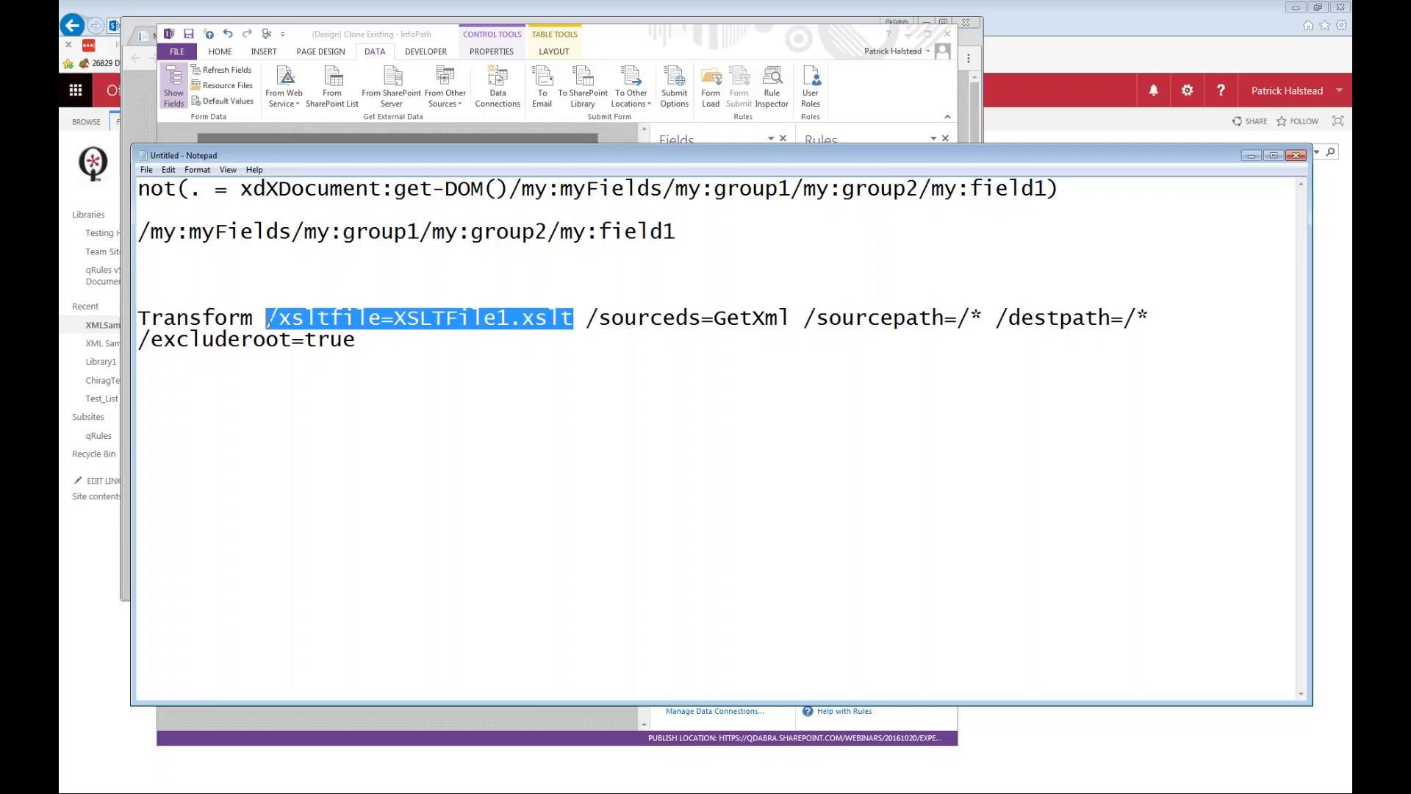
Switch back to InfoPath, cancel the rule details, and export the resource file XSLTFile1.xslt to the "2016-10-20 - FormsViewer Tips" folder.
key("alt+Tab")
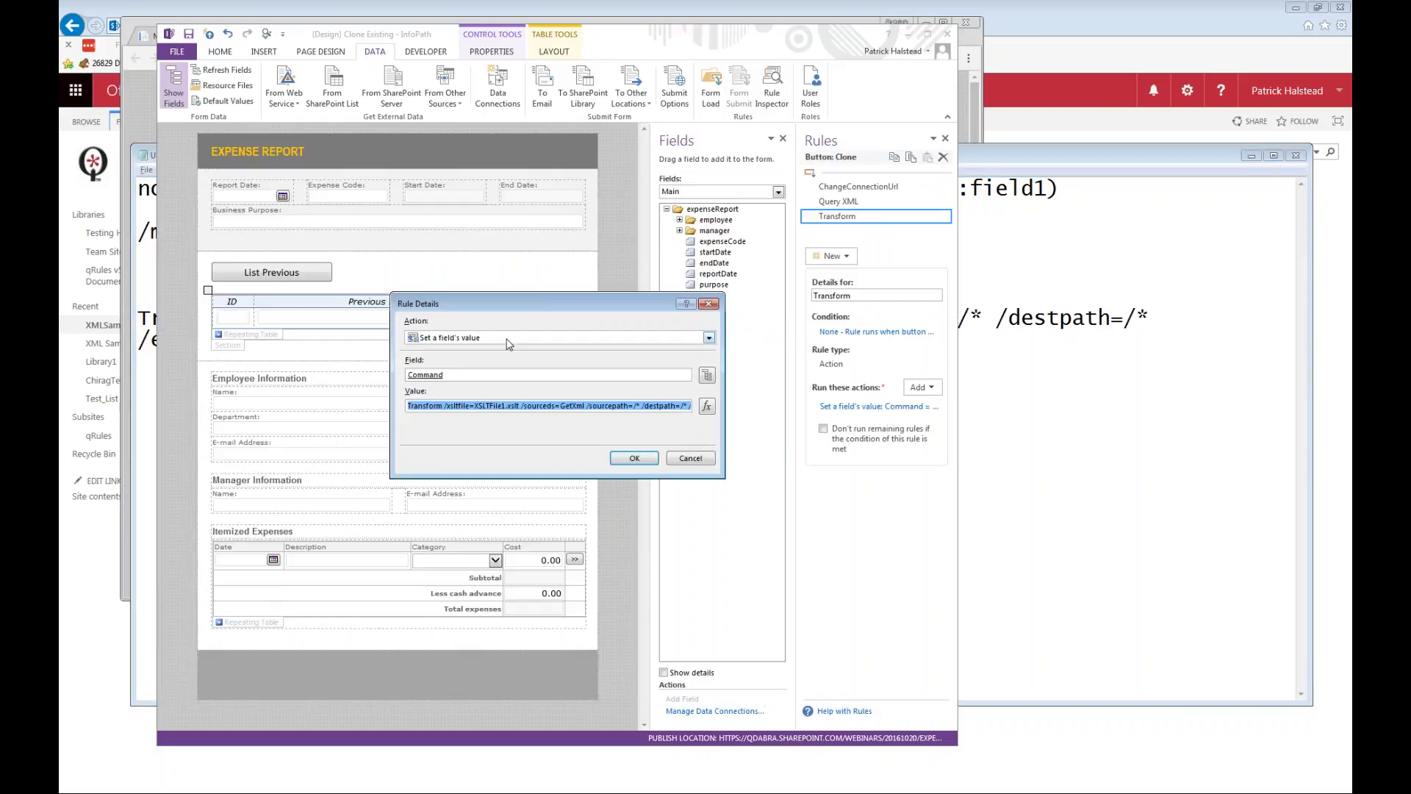
left_click(696, 459)
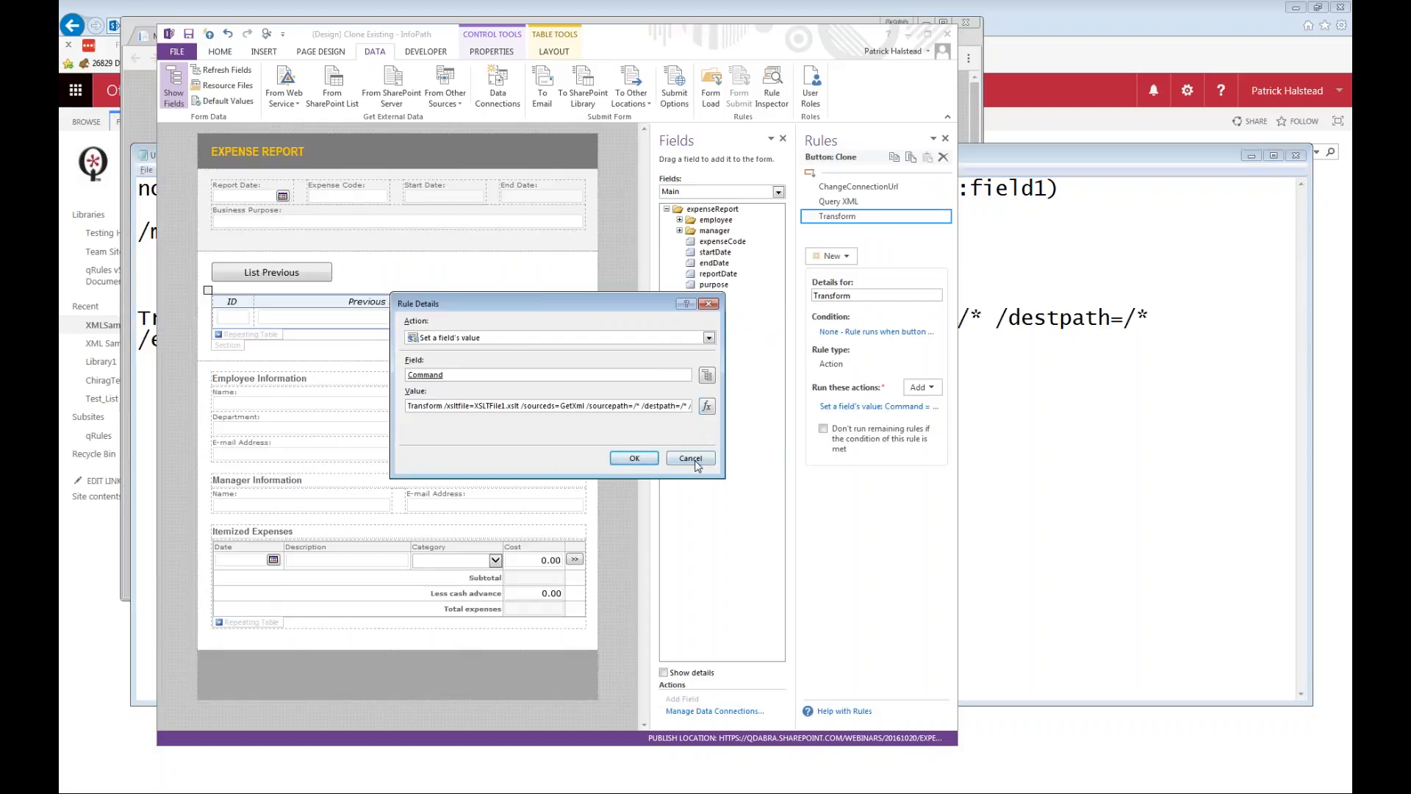
left_click(239, 87)
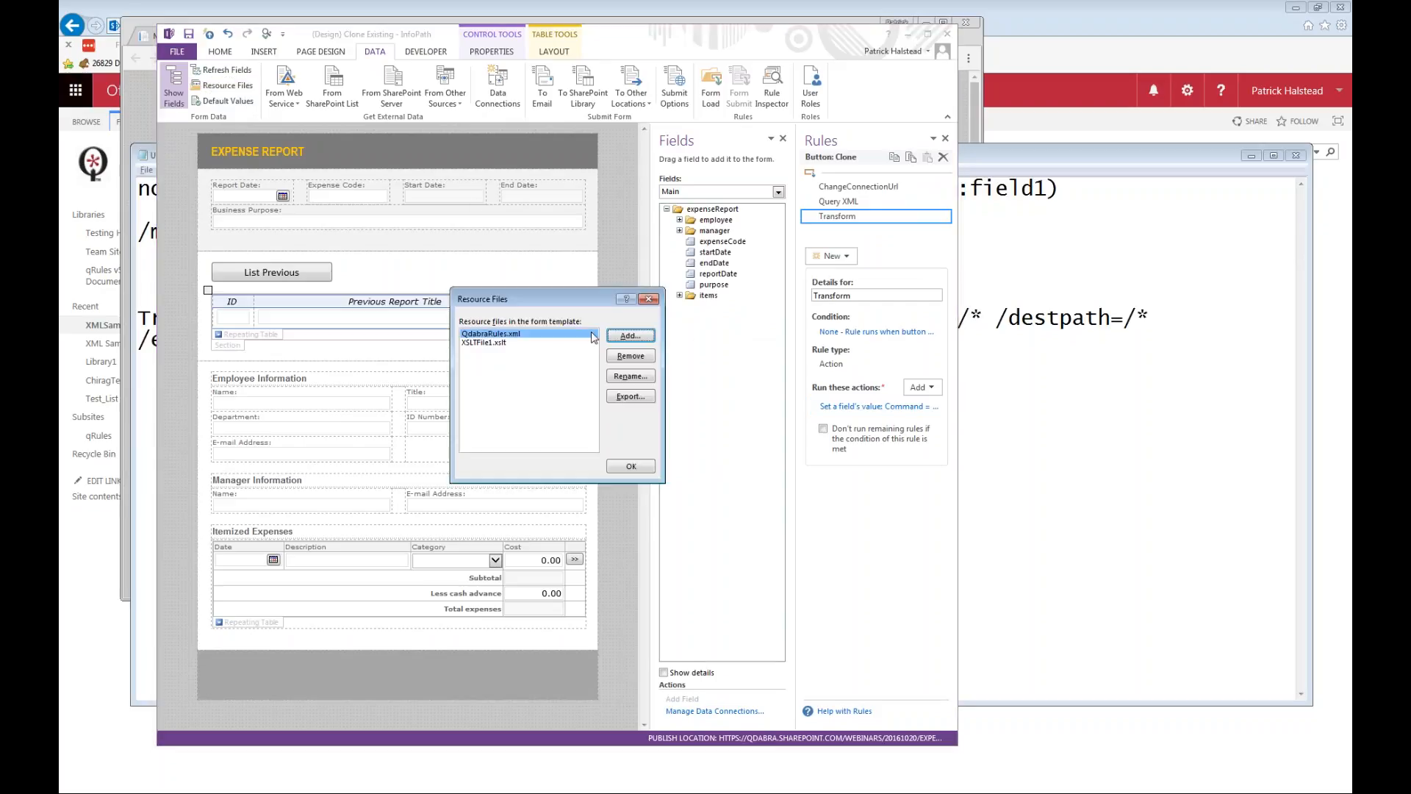
left_click(518, 343)
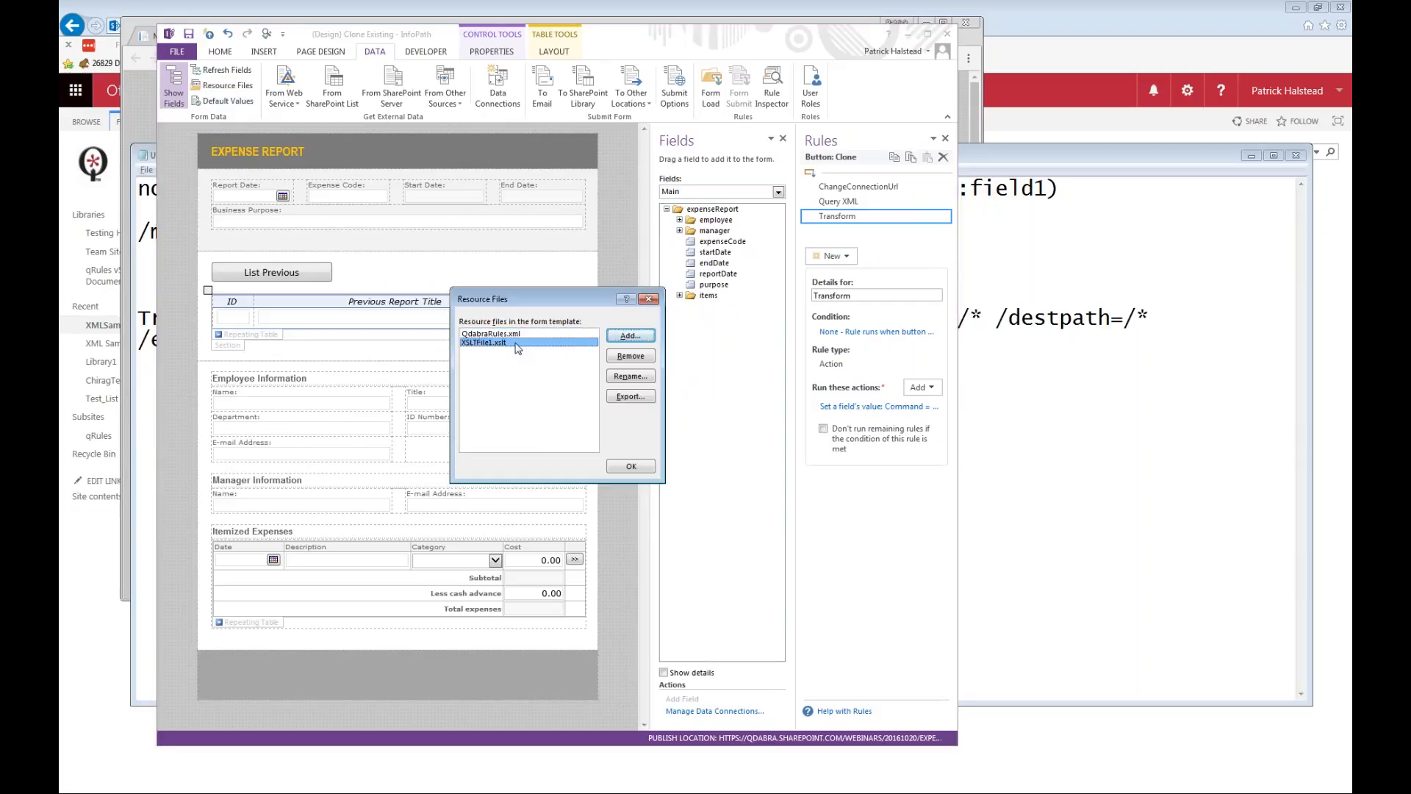
left_click(630, 396)
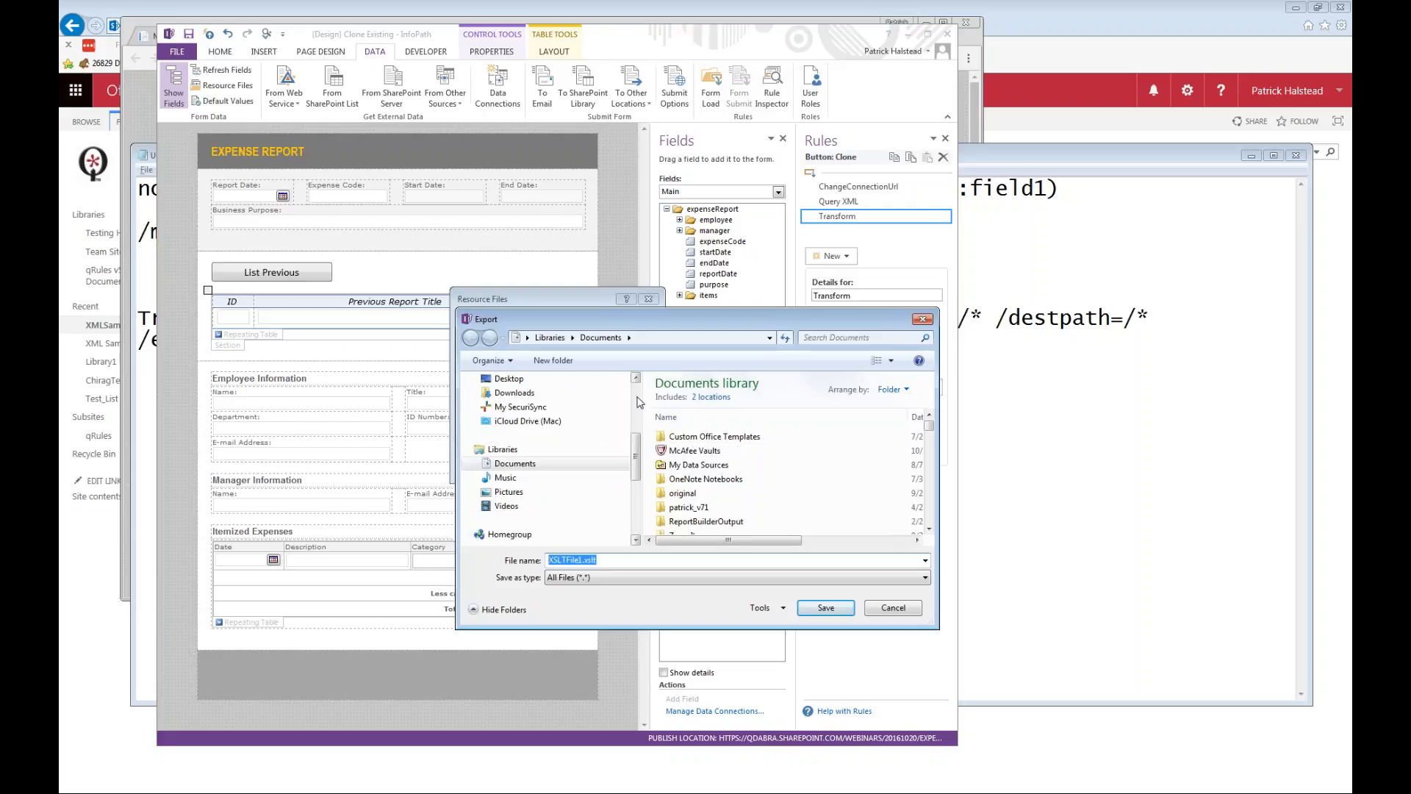
scroll(639, 402, "up", 3)
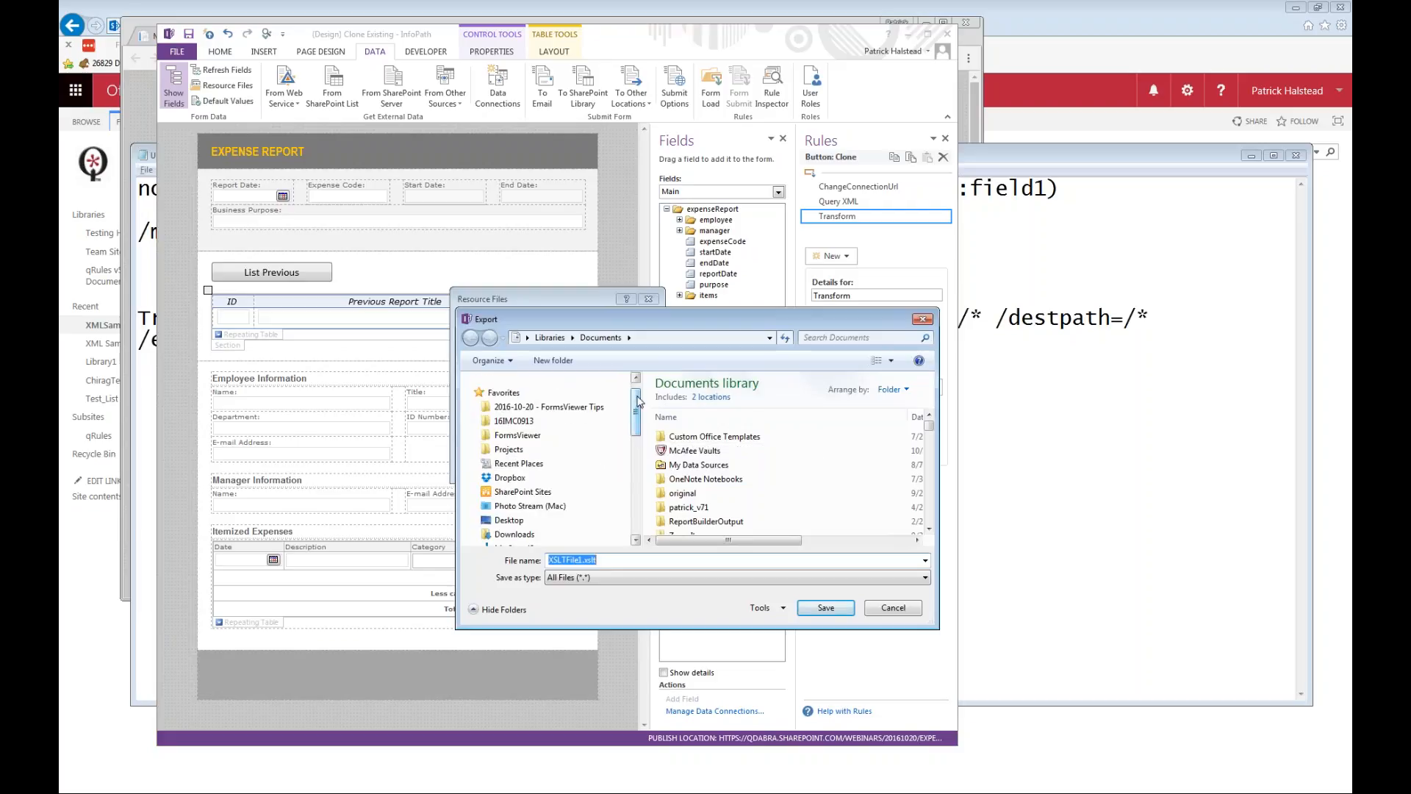
scroll(551, 436, "down", 2)
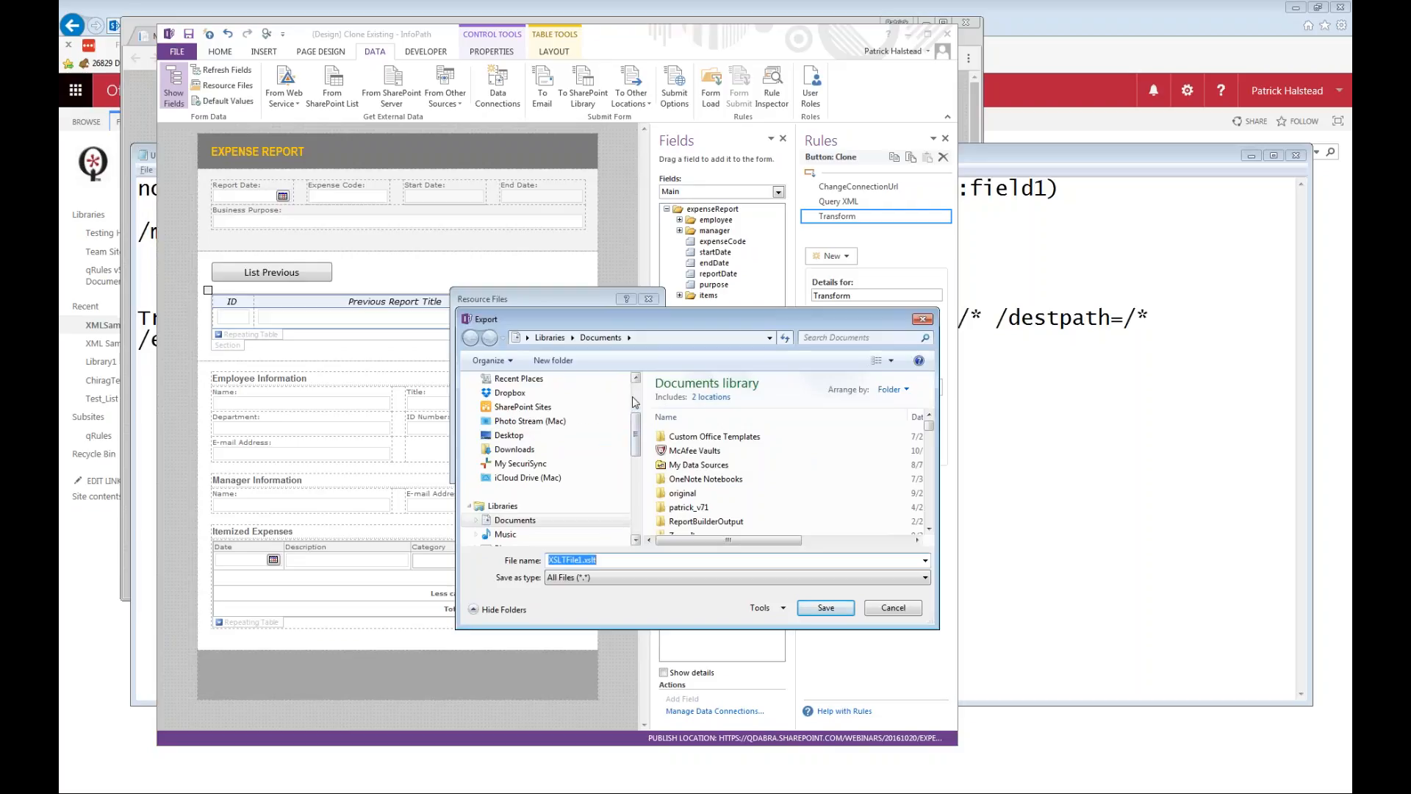
scroll(633, 407, "up", 3)
left_click(598, 429)
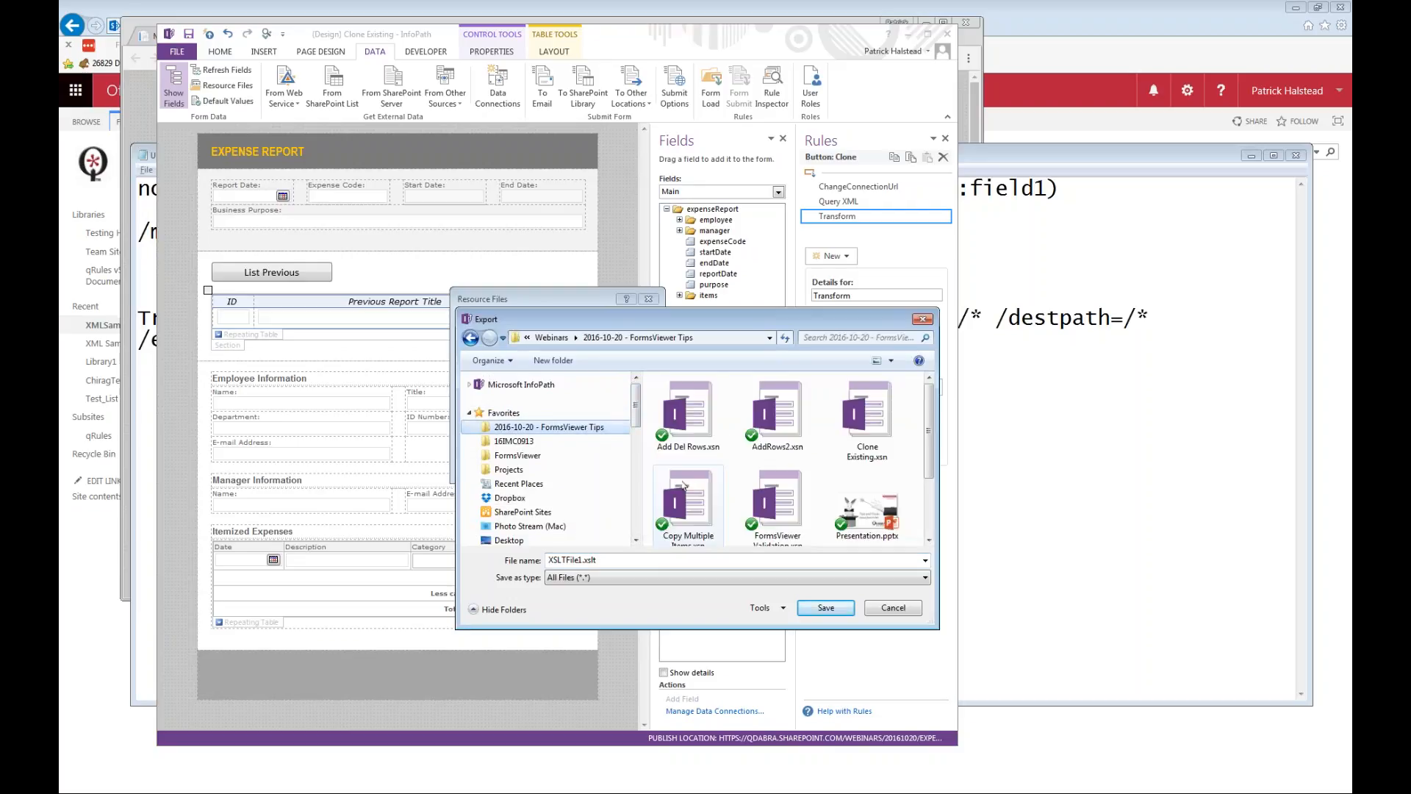
left_click(826, 607)
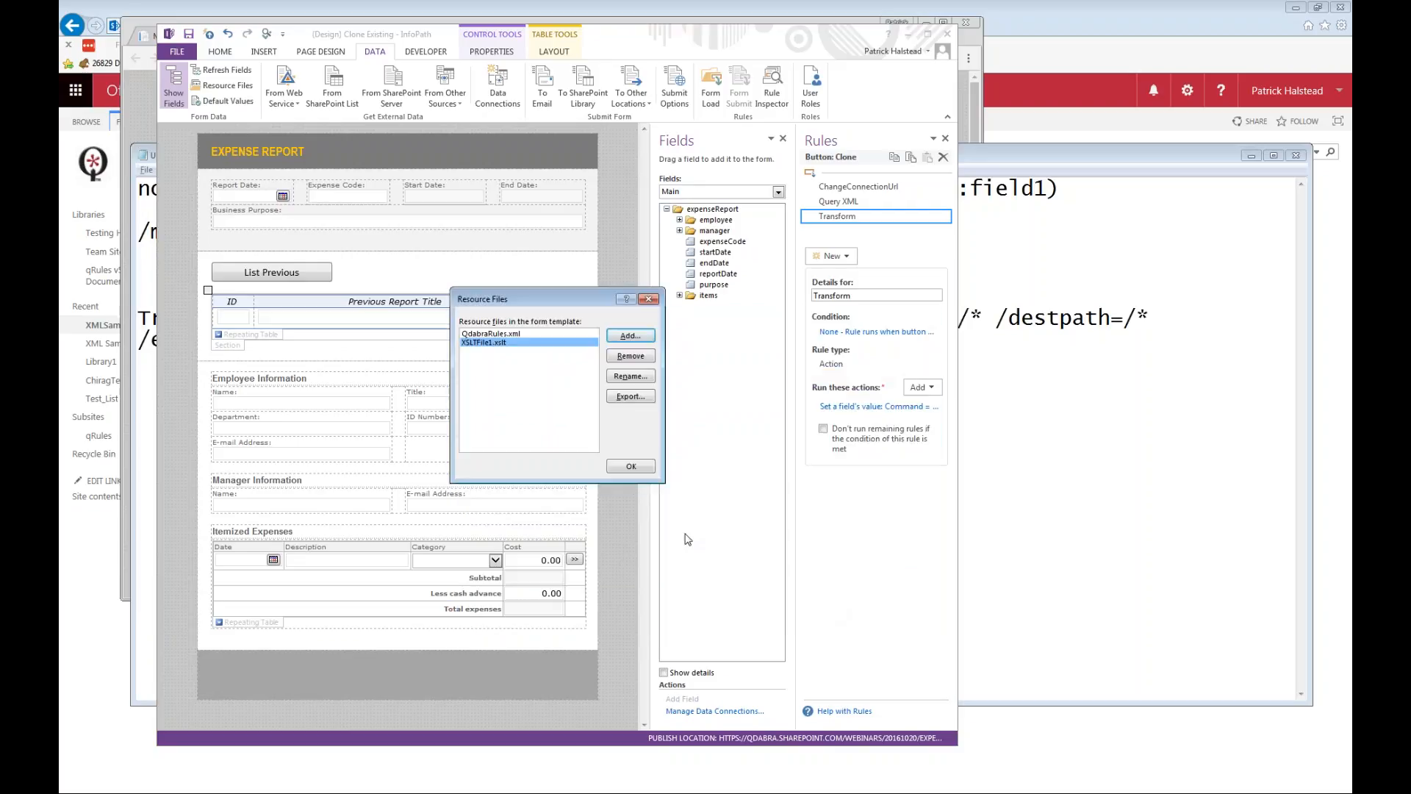
left_click(643, 471)
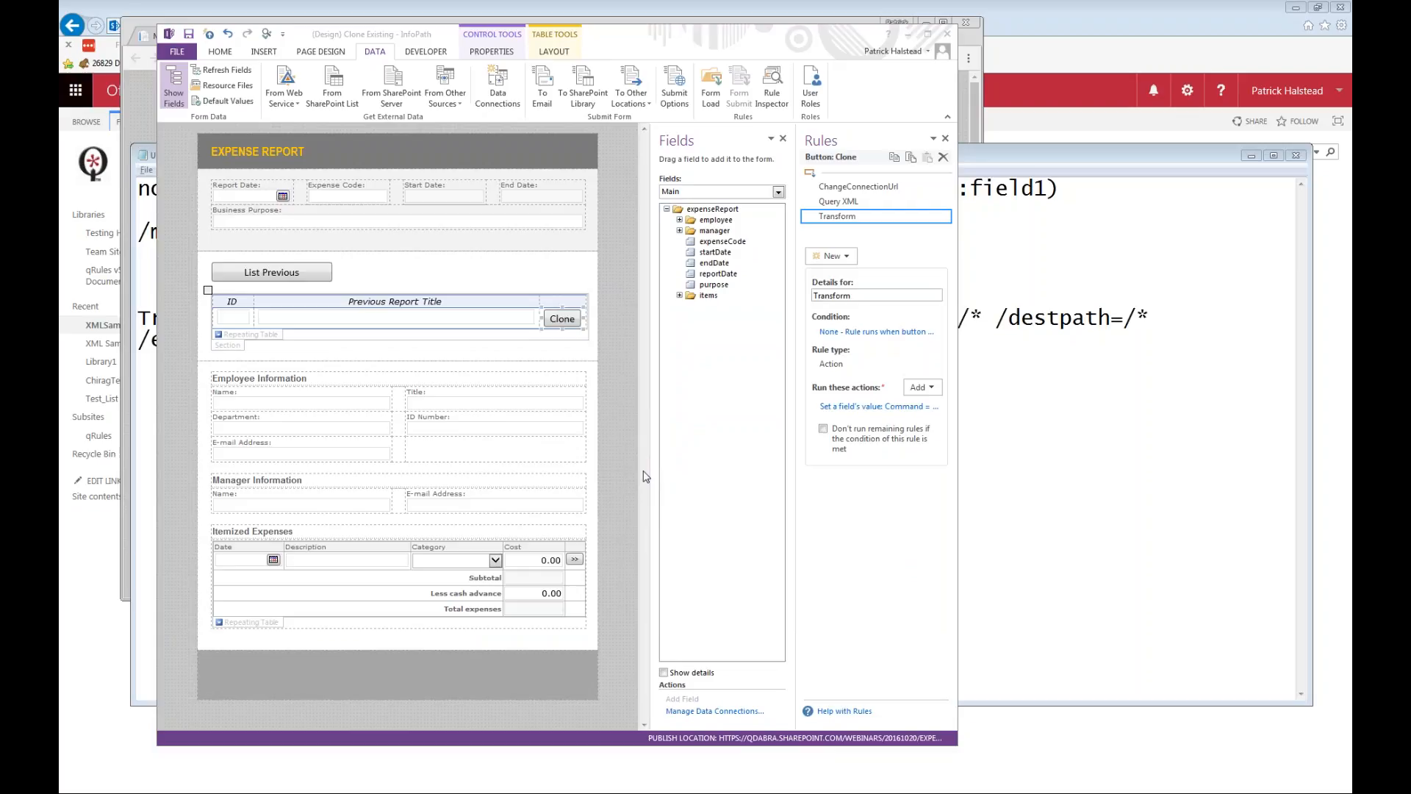
Switch to the "2016-10-20 - FormsViewer Tips" folder in Windows Explorer and open XSLTFile1.xslt with Notepad.
key("alt+Tab")
double_click(504, 301)
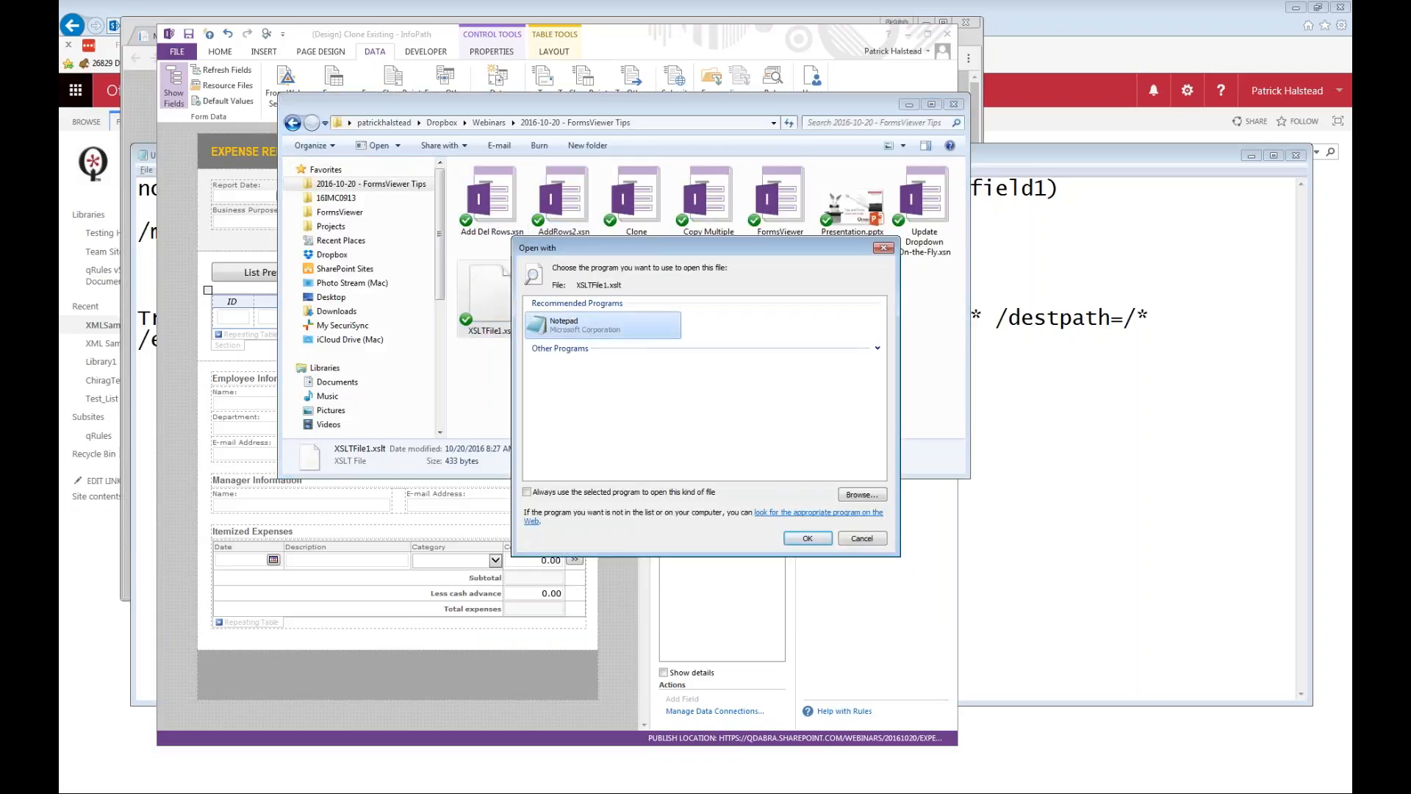
double_click(586, 328)
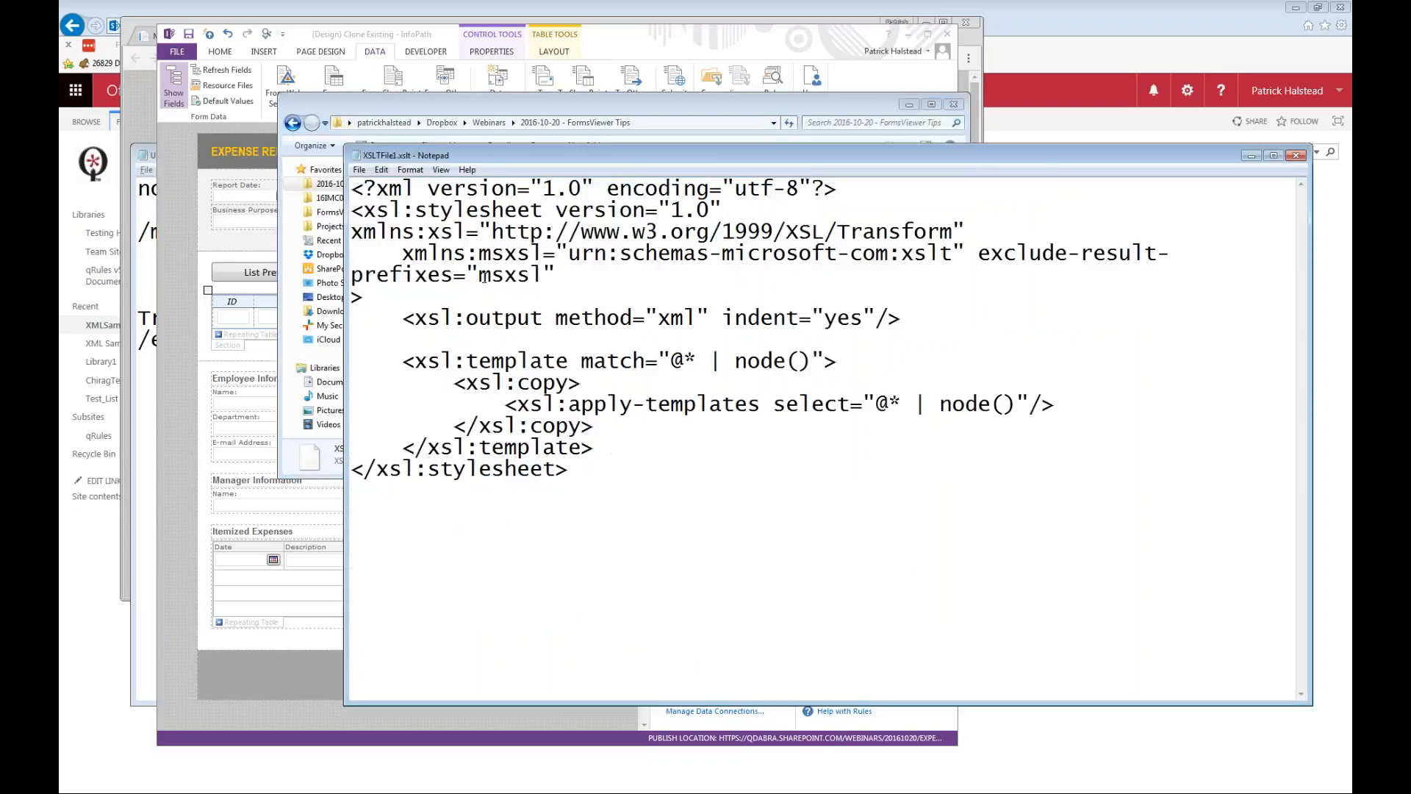
Examine the XML declaration, the xsl:stylesheet opening tag and the xsl:output element in XSLTFile1.xslt.
left_click_drag(581, 446, 351, 188)
left_click(621, 498)
left_click_drag(590, 478, 351, 188)
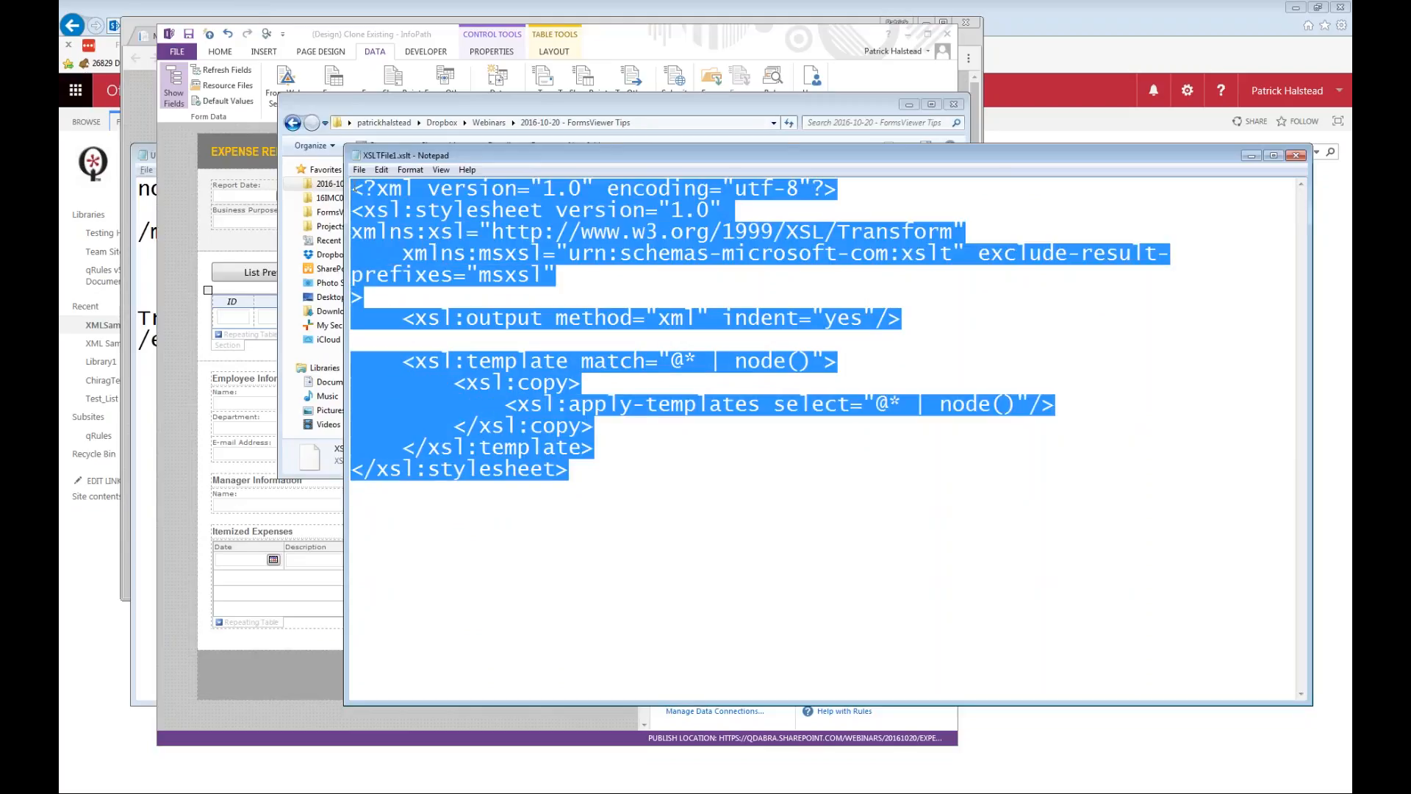
left_click(581, 232)
left_click_drag(883, 186, 263, 186)
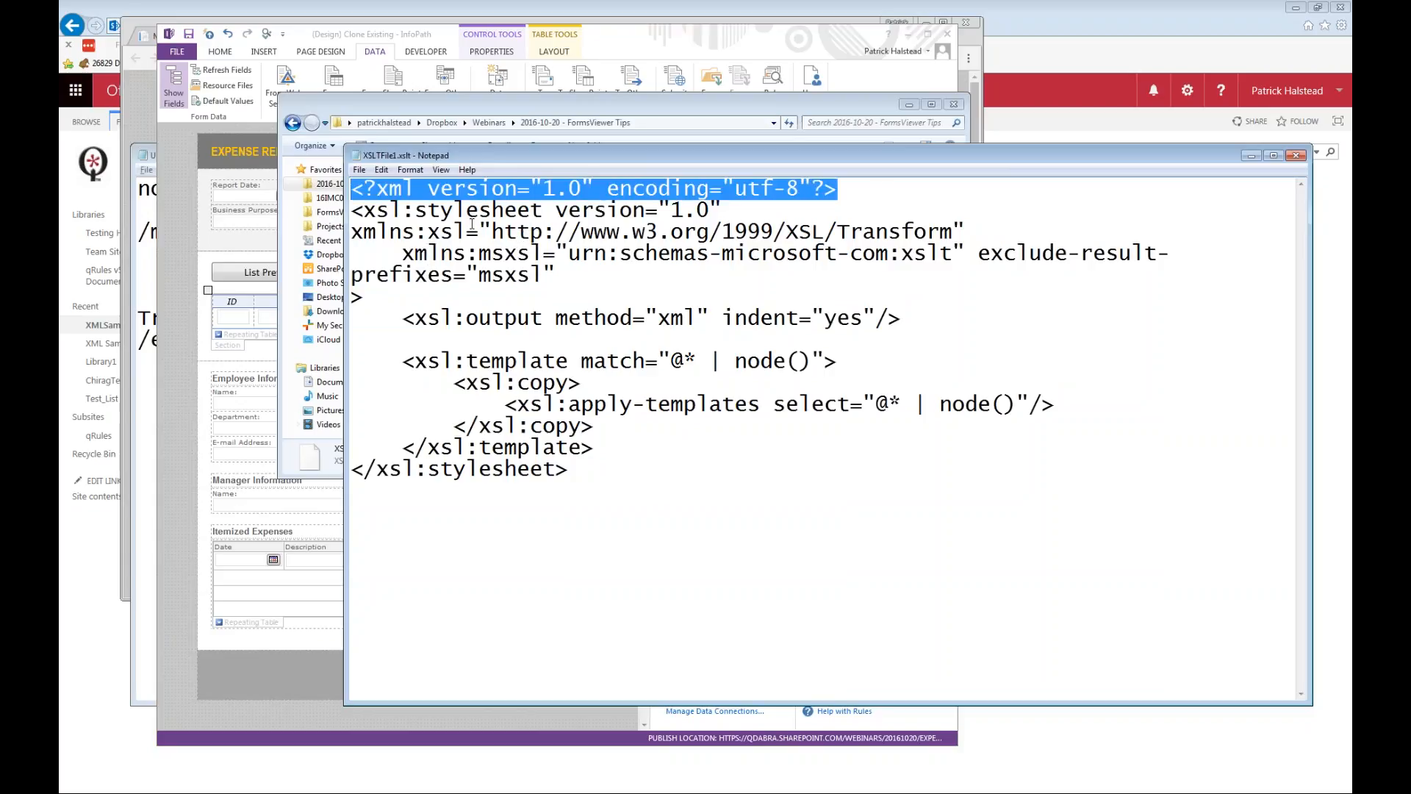
left_click_drag(352, 211, 428, 293)
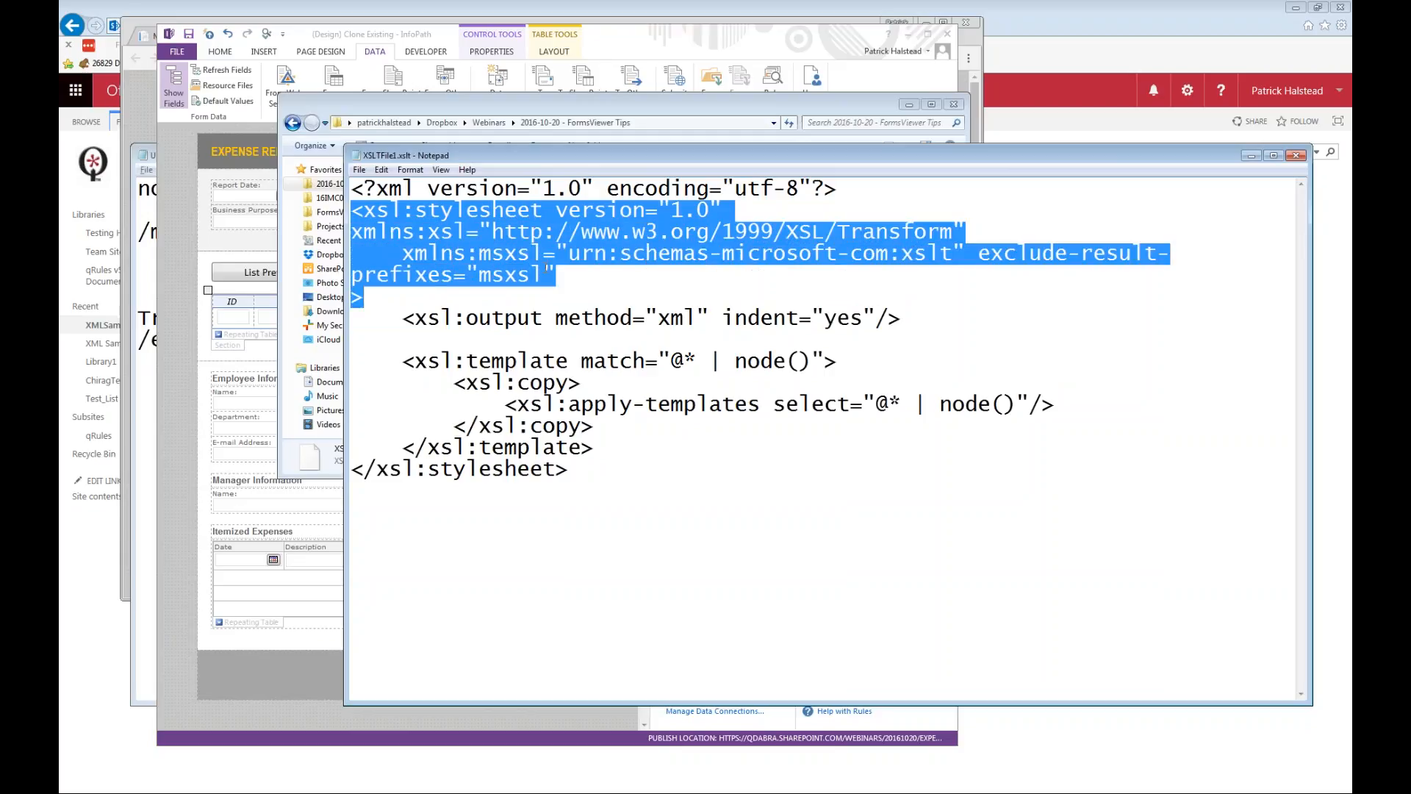
left_click_drag(404, 318, 970, 448)
left_click(694, 441)
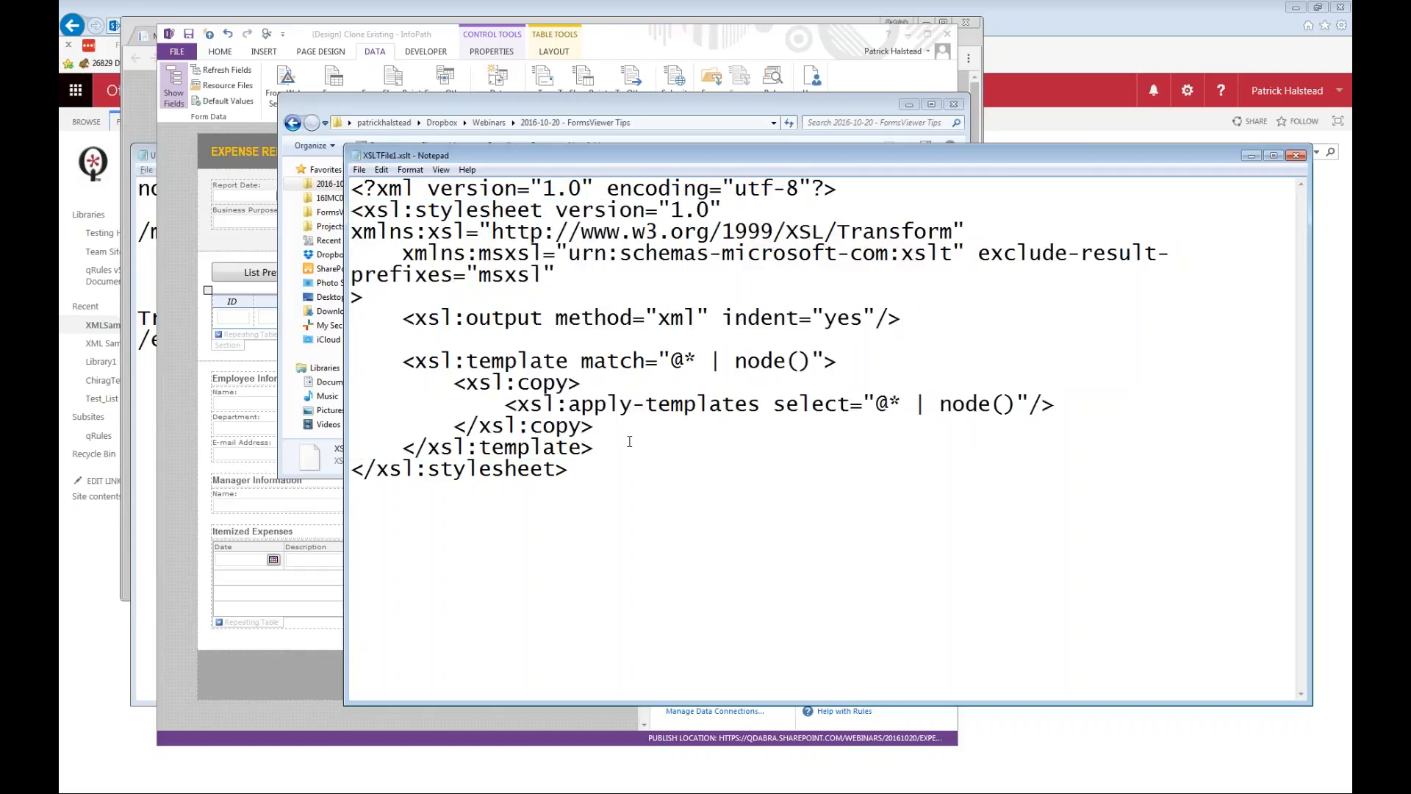
Examine the xsl:template block that copies all attributes and nodes, and close XSLTFile1.xslt.
left_click_drag(615, 445, 314, 361)
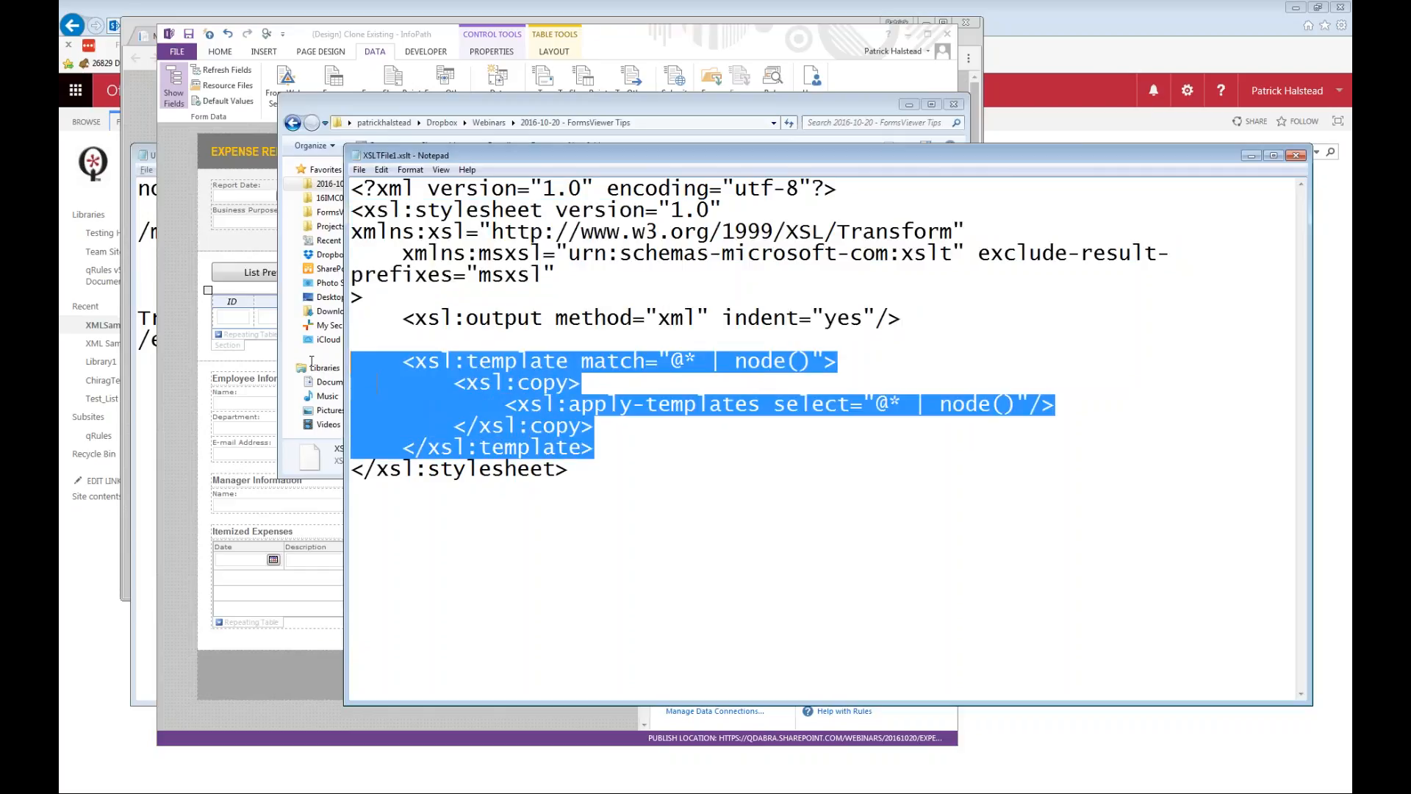
left_click_drag(565, 494, 184, 473)
left_click(603, 441)
left_click_drag(620, 448, 314, 374)
left_click(1297, 156)
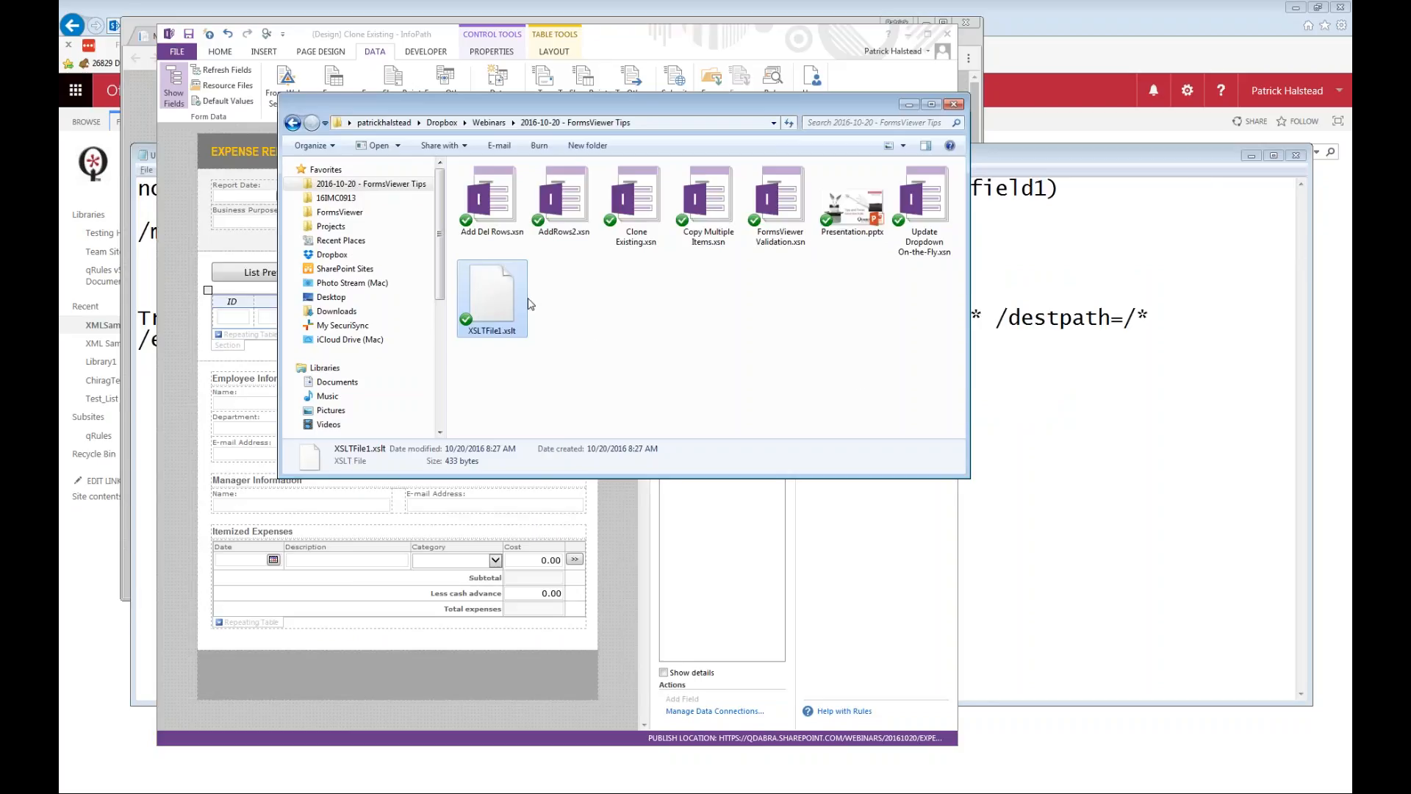
Return to the untitled Notepad notes and examine the Transform command and its GetXml source parameter.
left_click(764, 488)
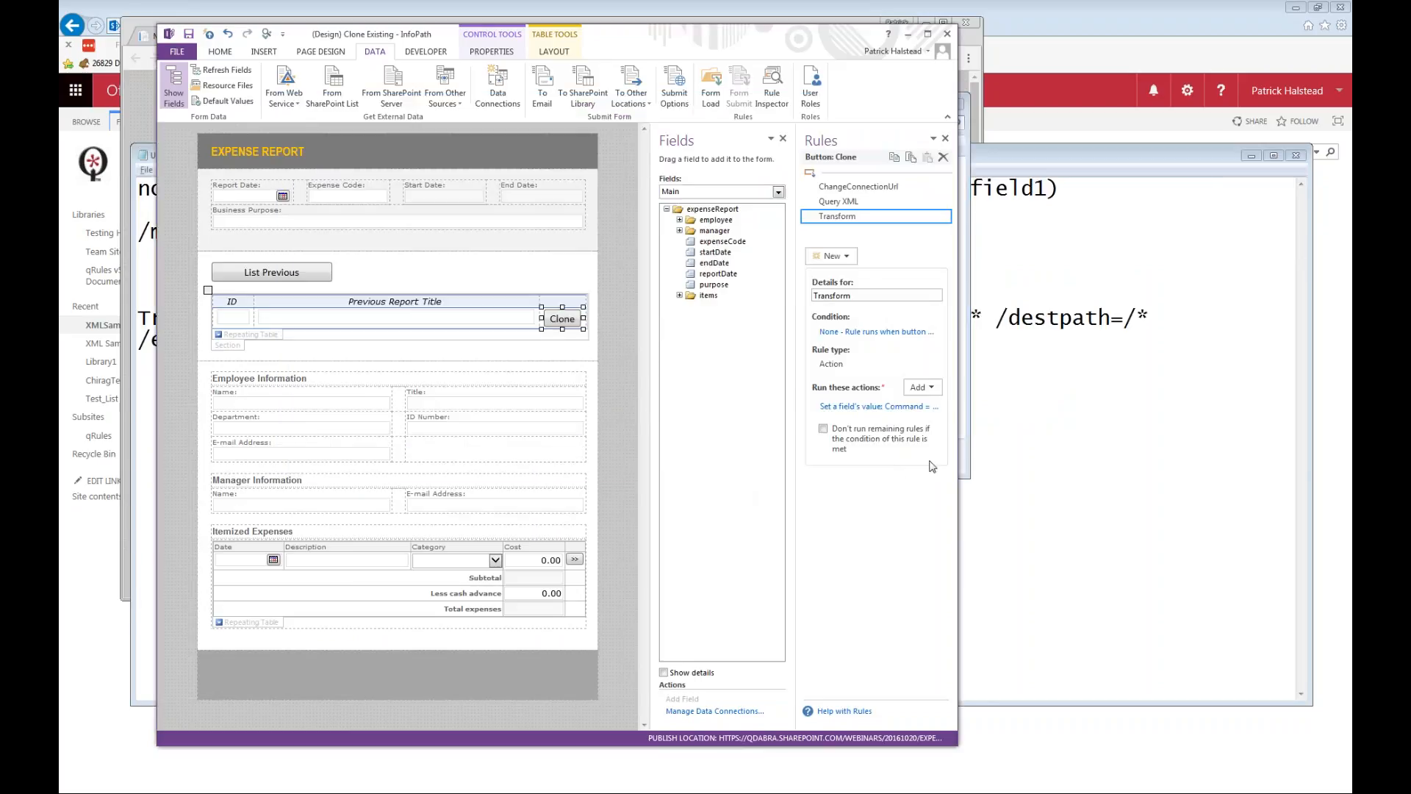
left_click(1159, 466)
left_click_drag(401, 343, 81, 328)
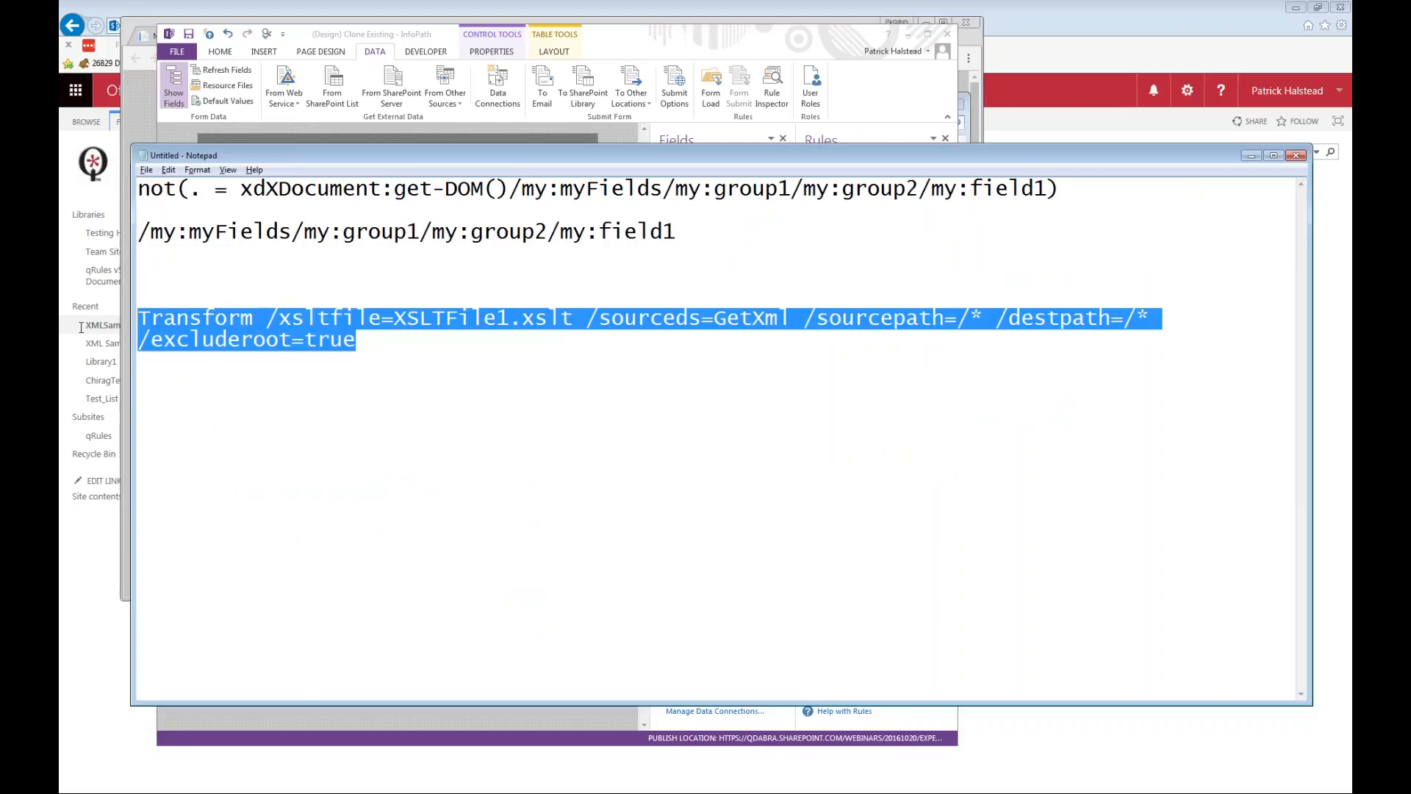
left_click(742, 323)
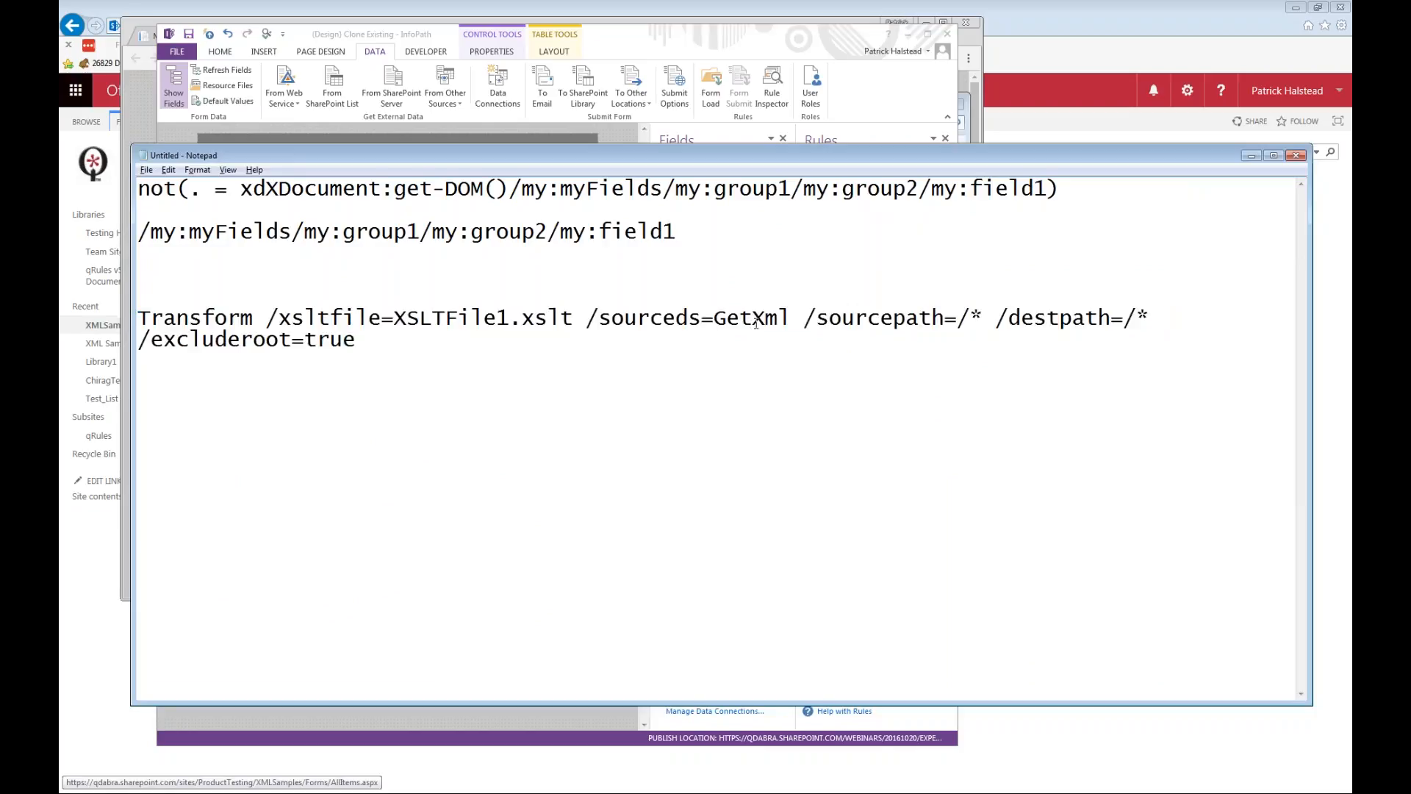
left_click_drag(792, 318, 713, 318)
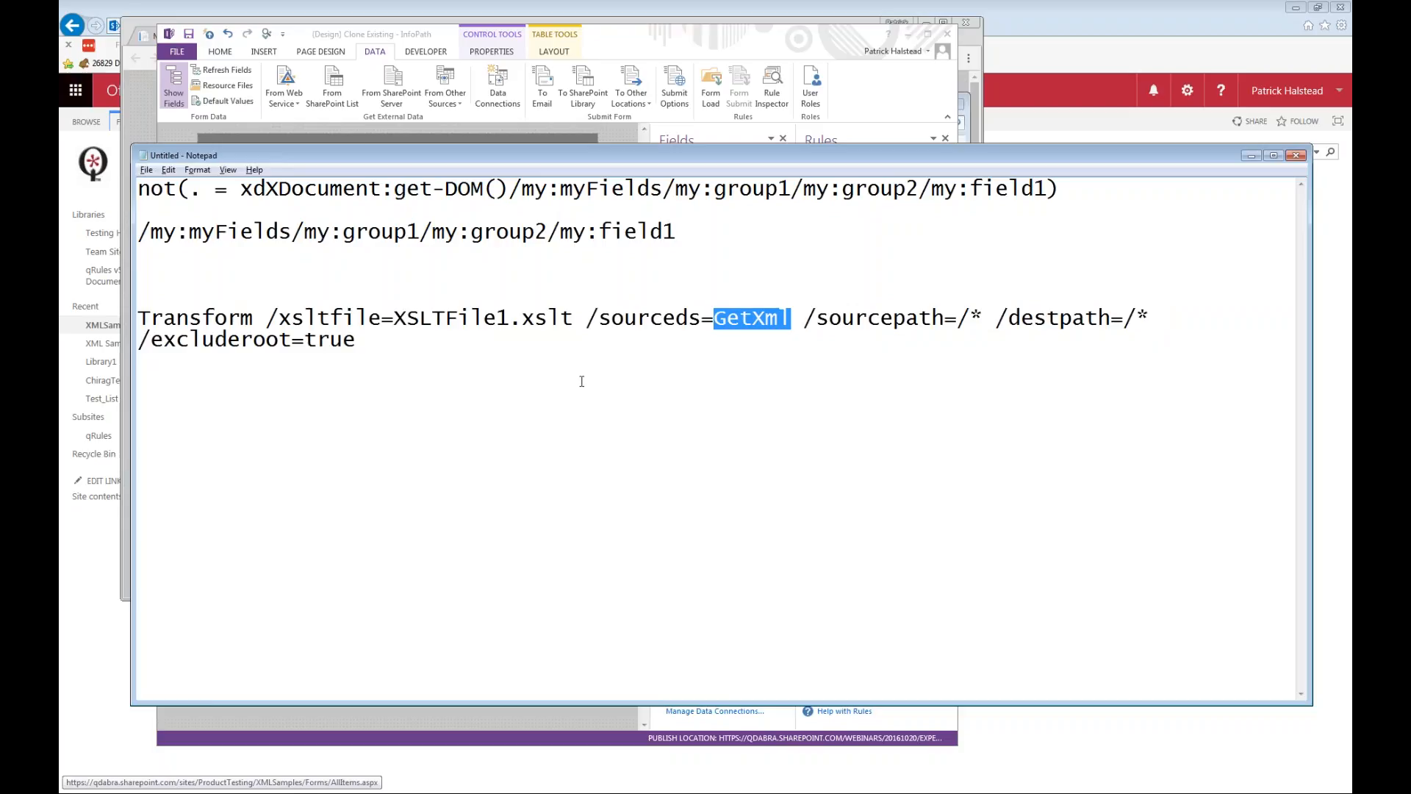
Switch to FormsViewer in Chrome, close the Clone Existing form, and open the "20161020 - Copy Multiple Items" form.
key("alt+Tab")
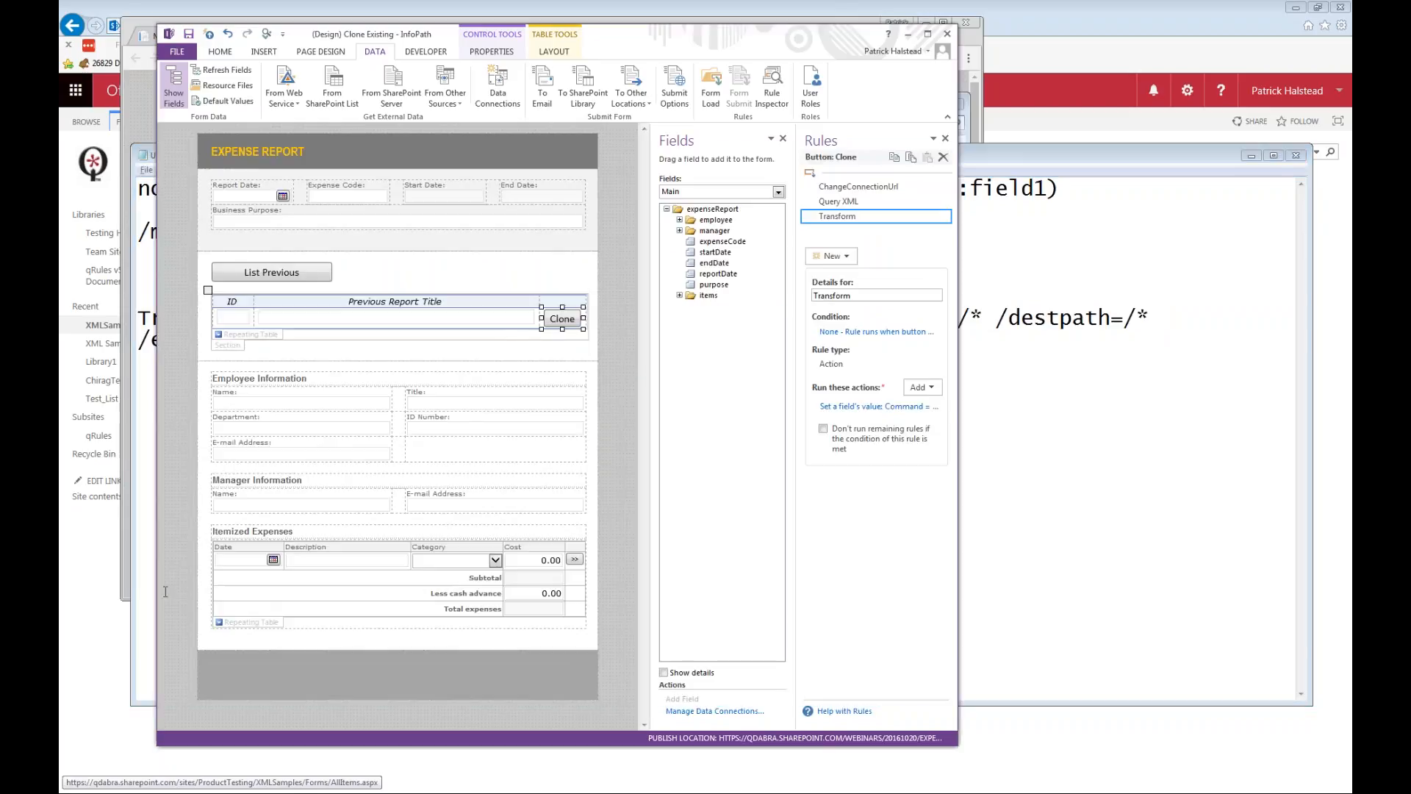
key("alt+Tab")
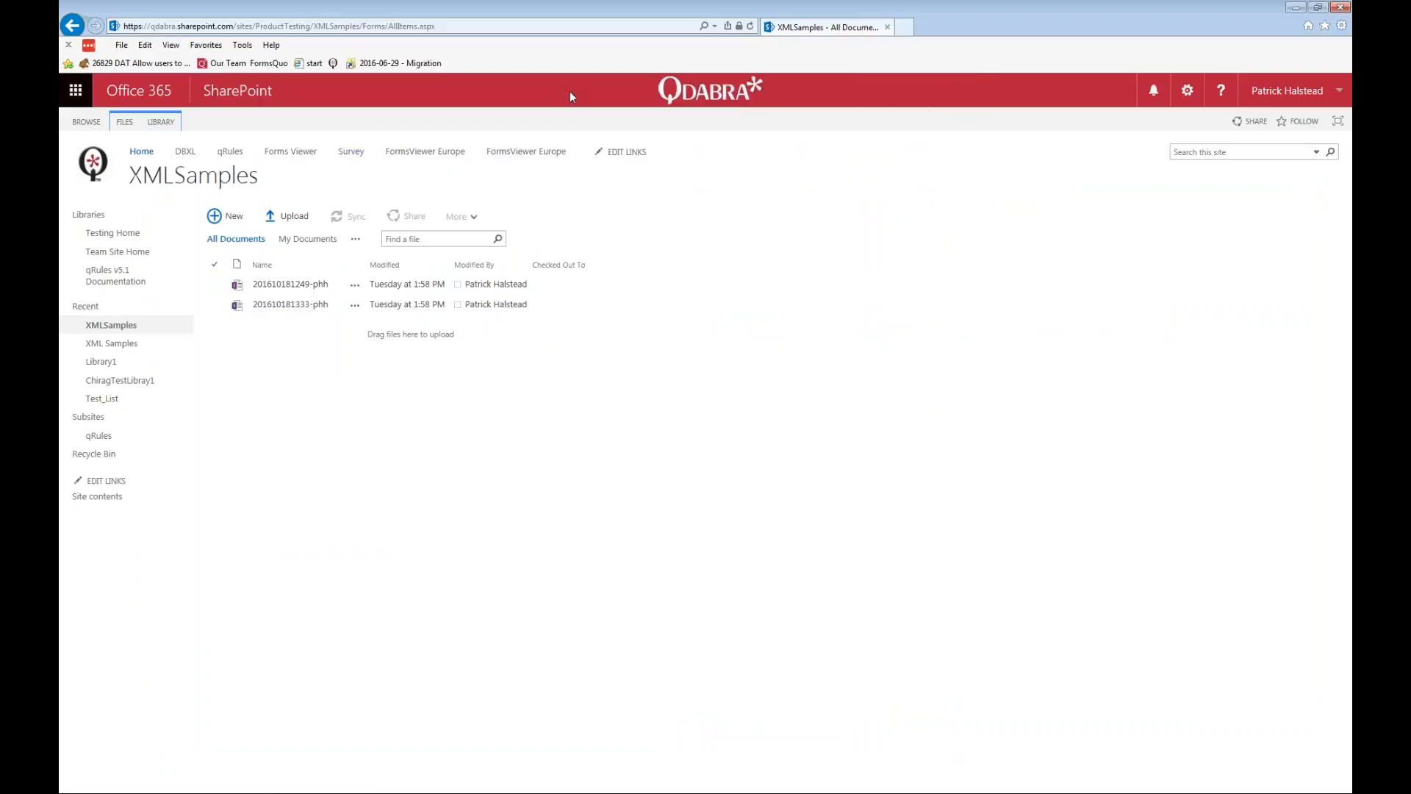
key("alt+Tab")
key("alt+Tab")
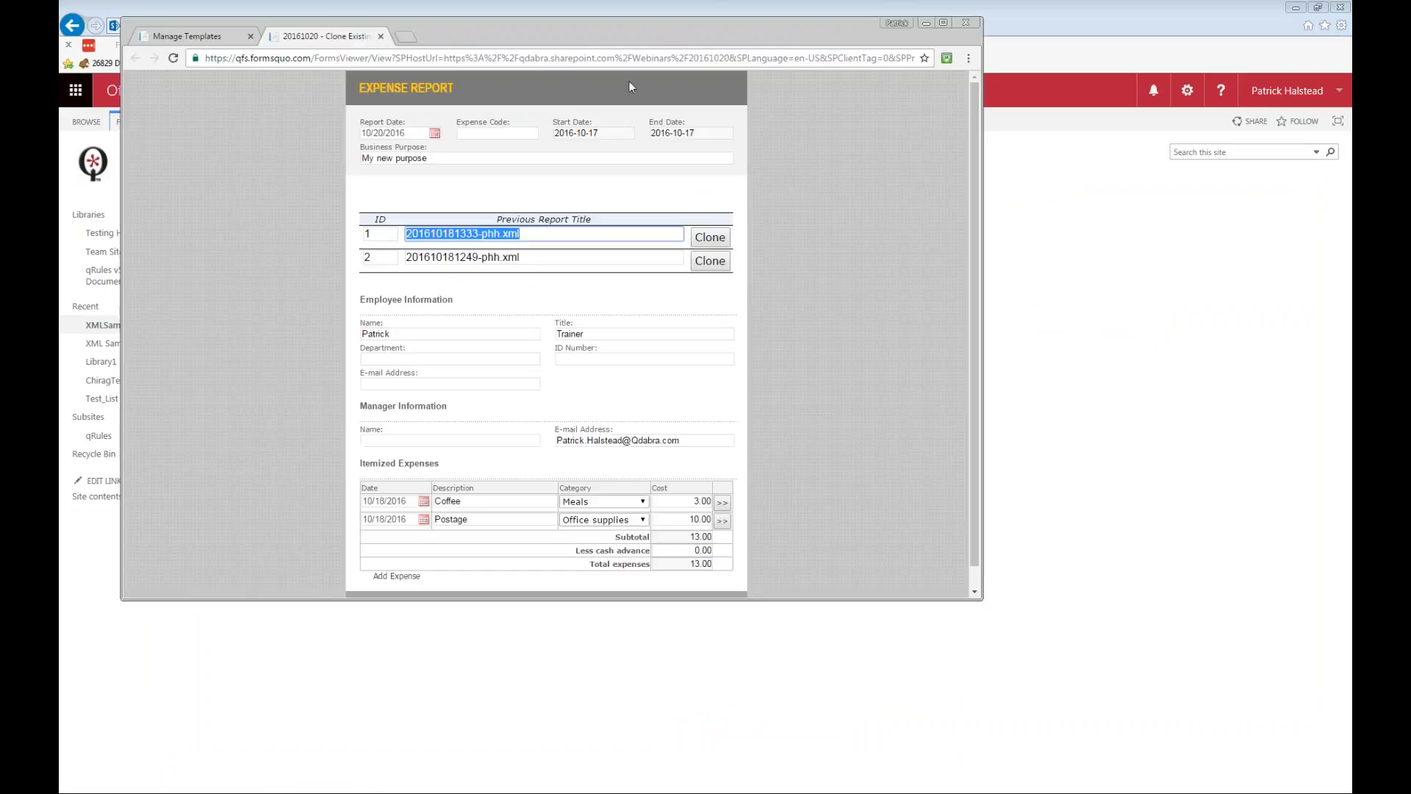
key("ctrl+w")
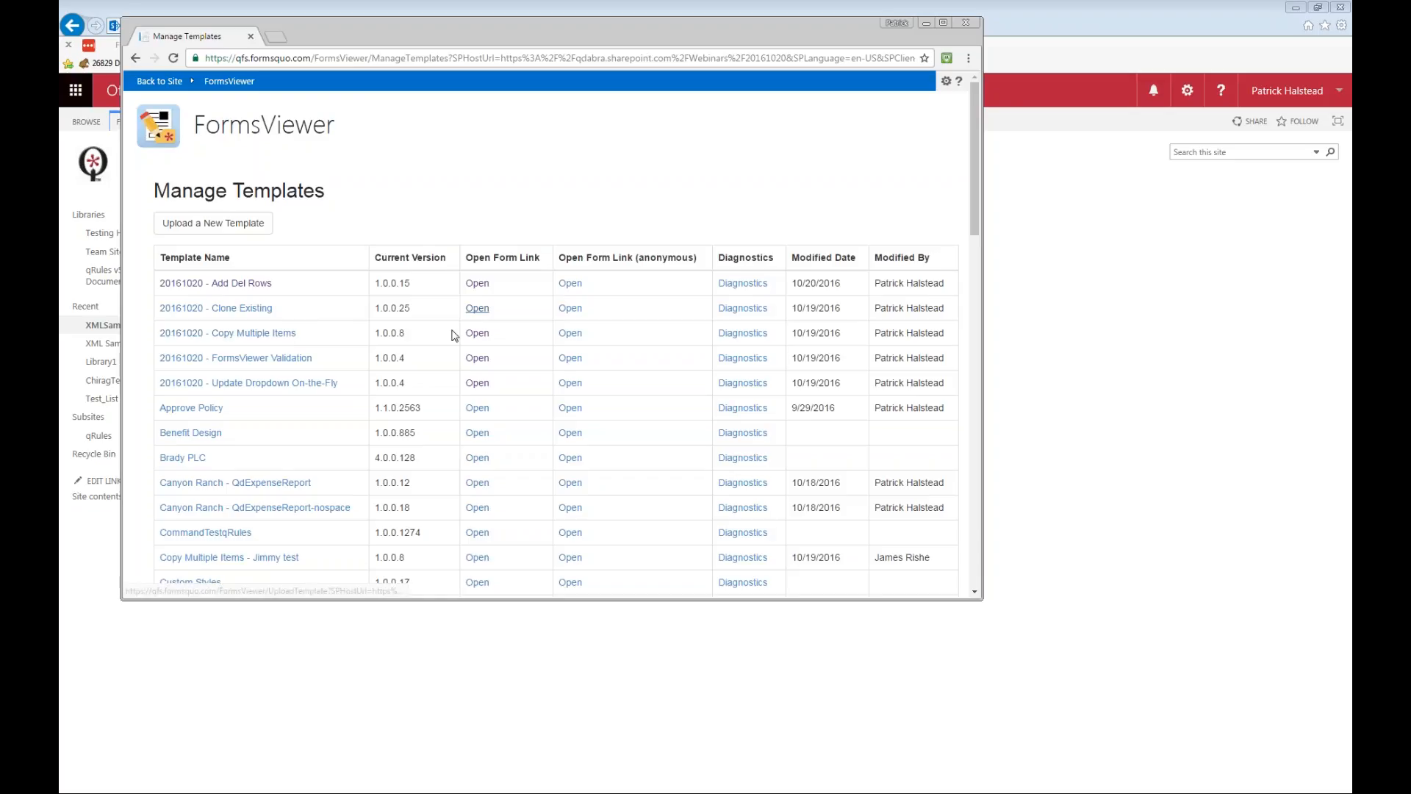
left_click(477, 334)
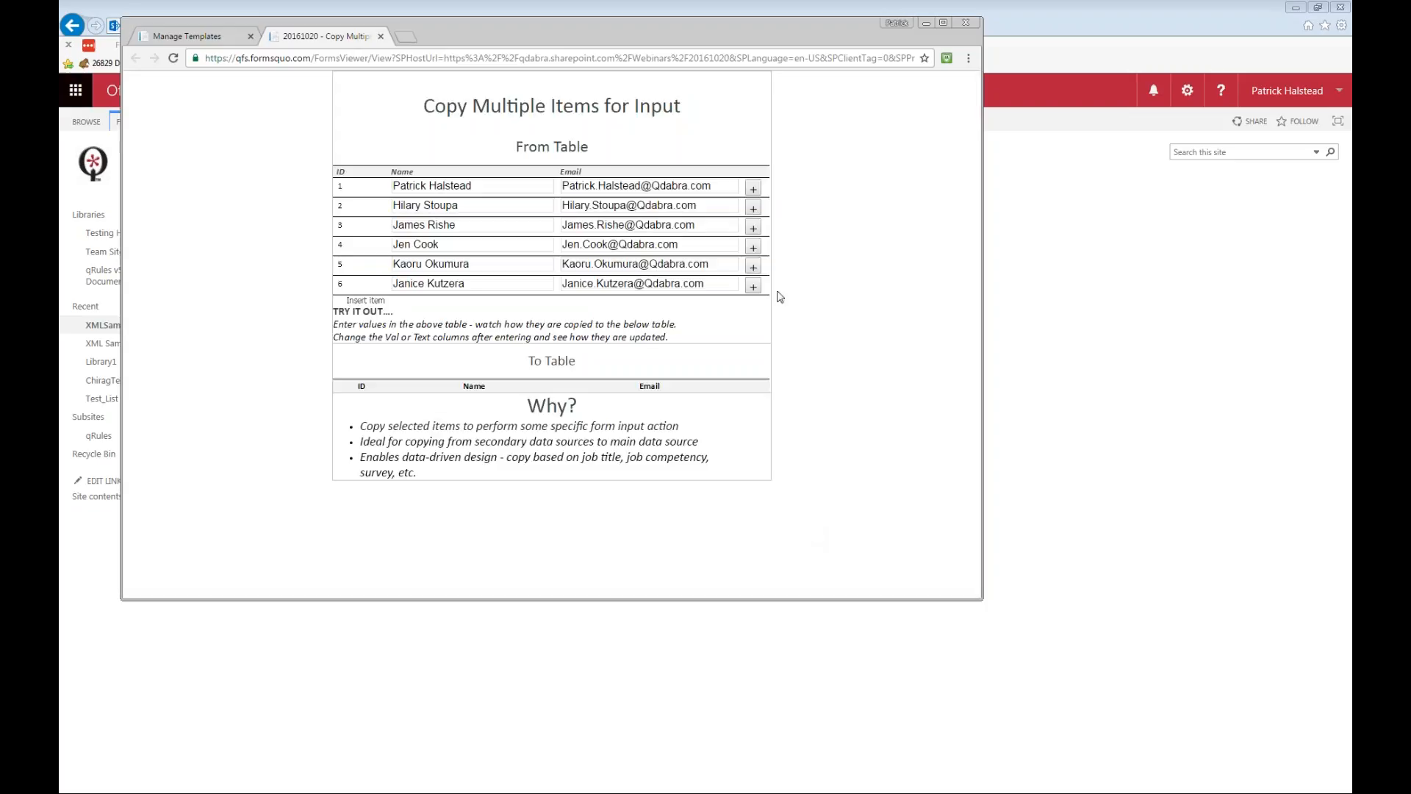
Copy the rows with IDs 3, 6 and 2 from the From Table into the To Table.
left_click(754, 228)
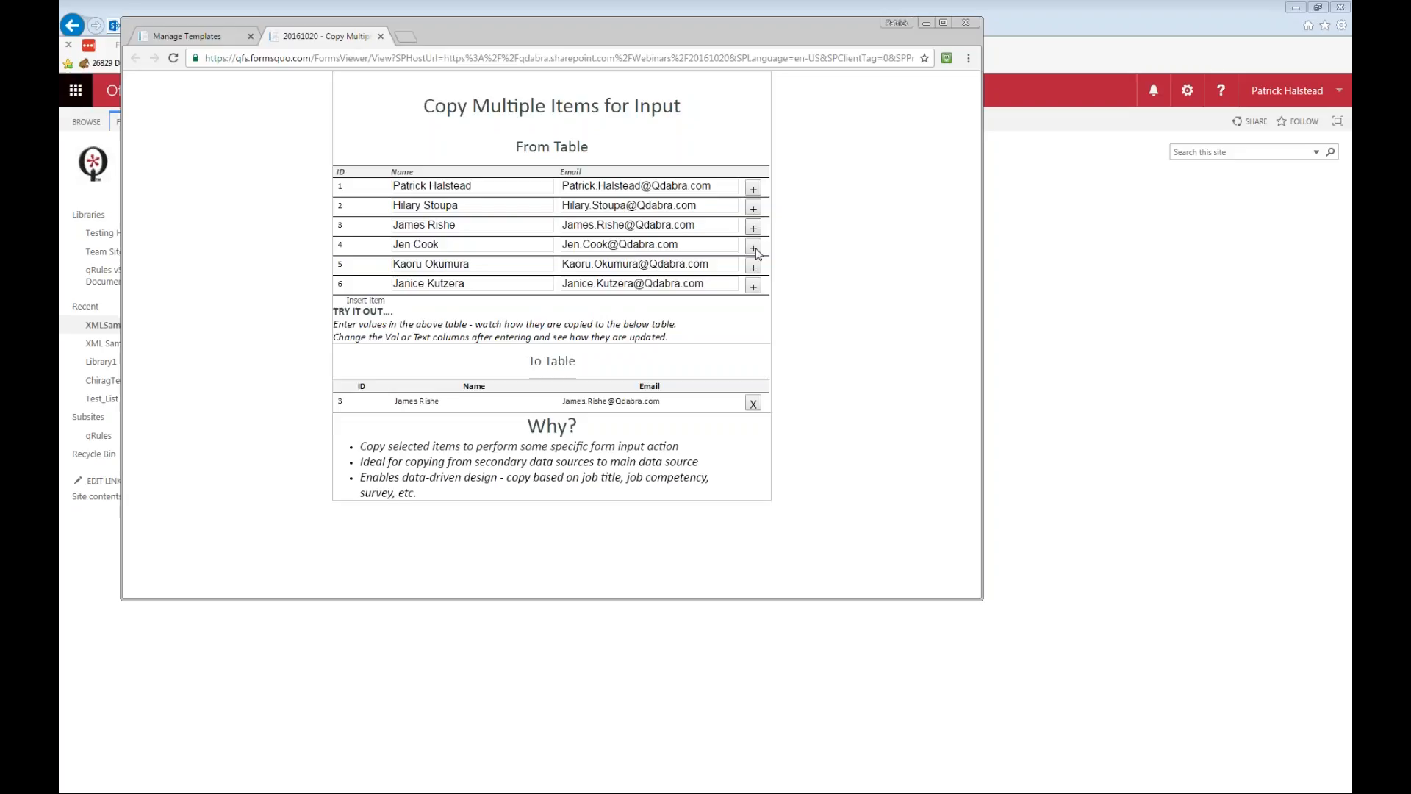
left_click(755, 285)
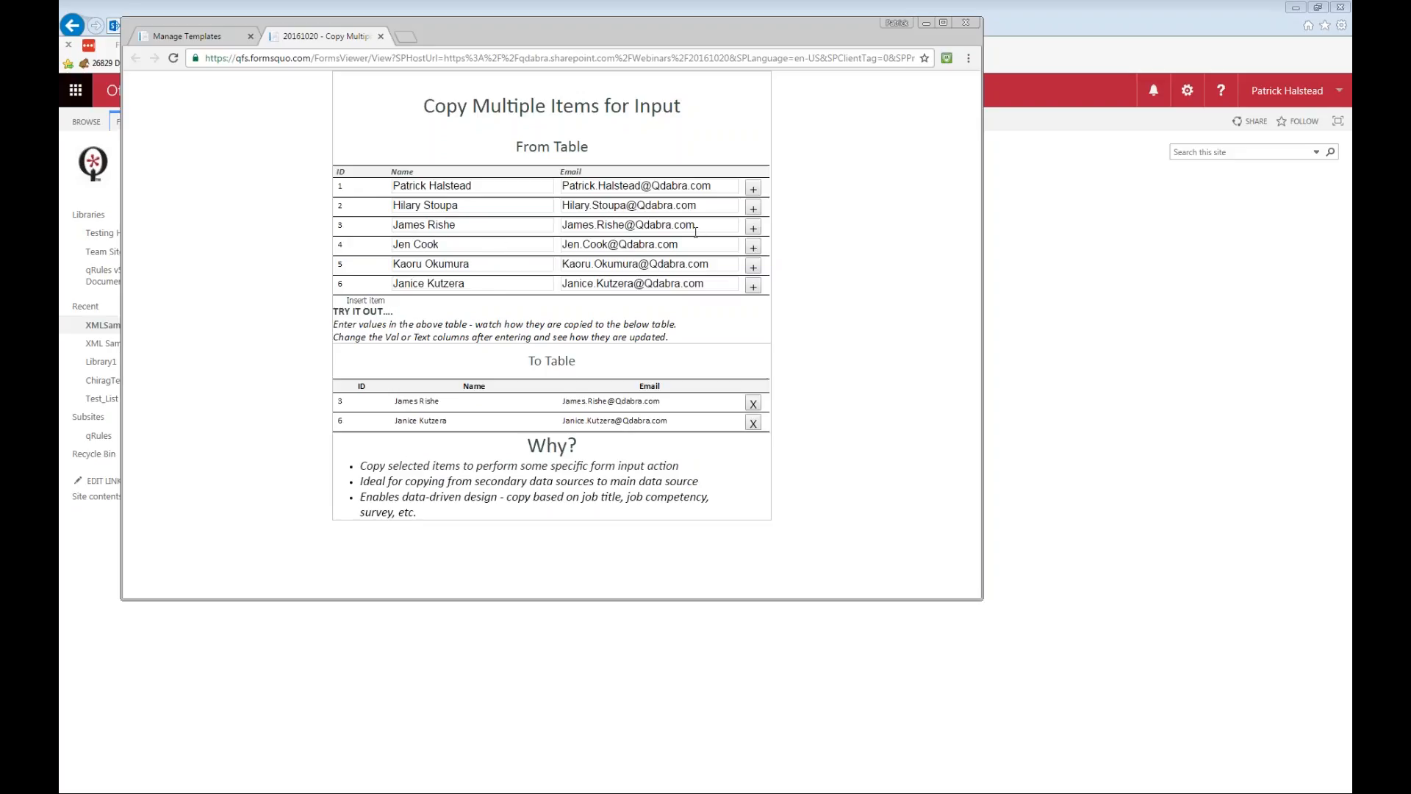
left_click(753, 209)
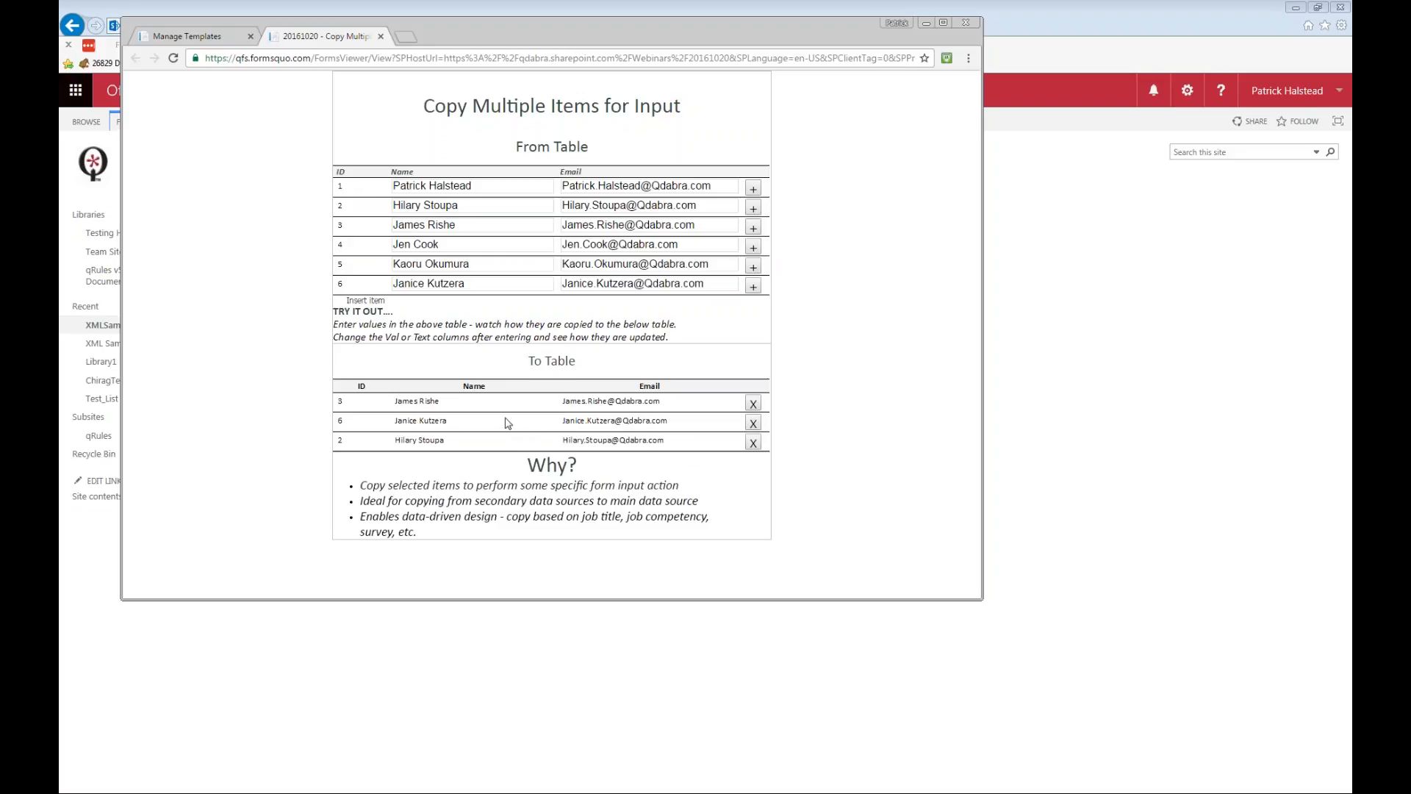
Append "Jr" to the name in the From Table's ID 3 row and check the matching To Table name.
left_click(485, 228)
type("Jr")
key("Tab")
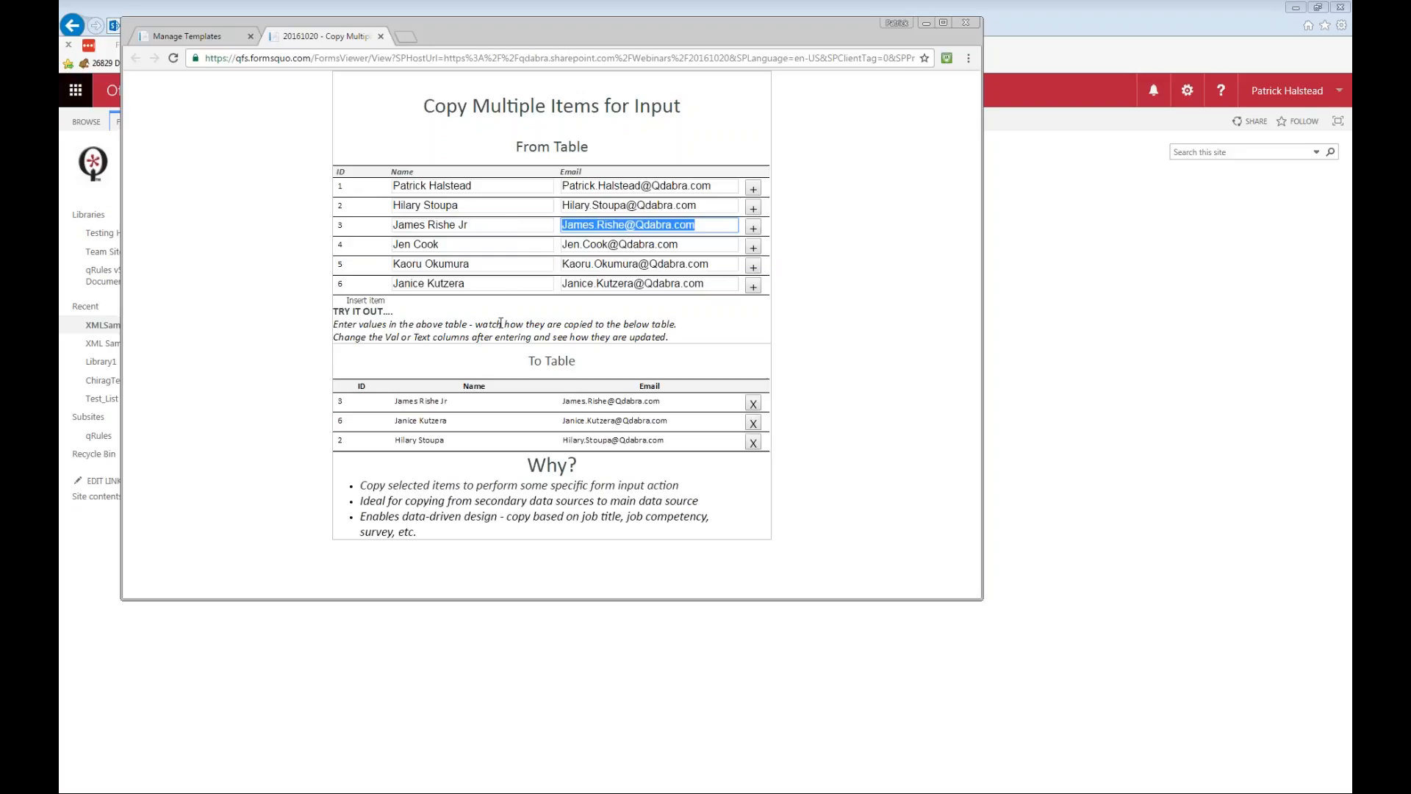
left_click(479, 403)
left_click_drag(450, 402, 419, 400)
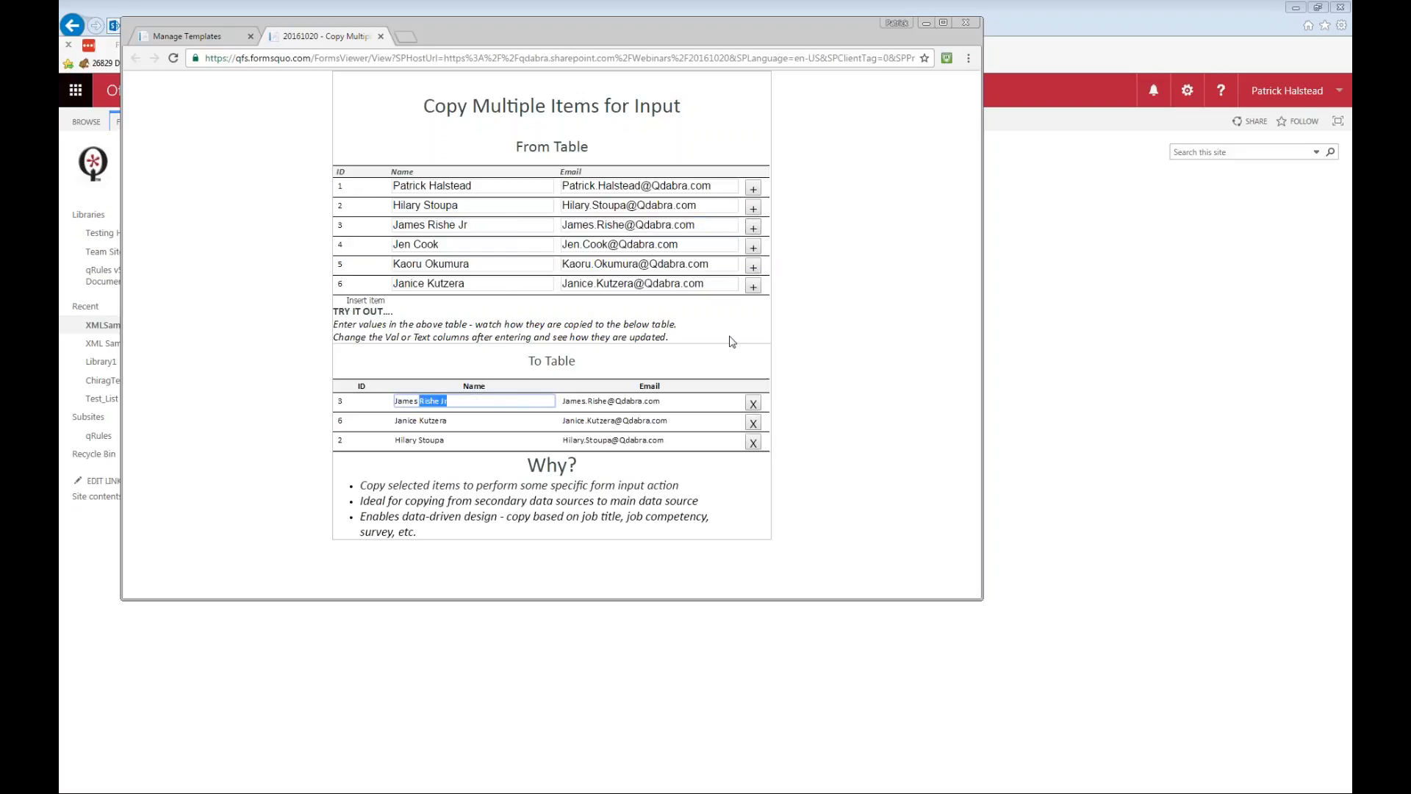
Remove the ID 3 row from the To Table and copy it there again from the From Table.
left_click(753, 402)
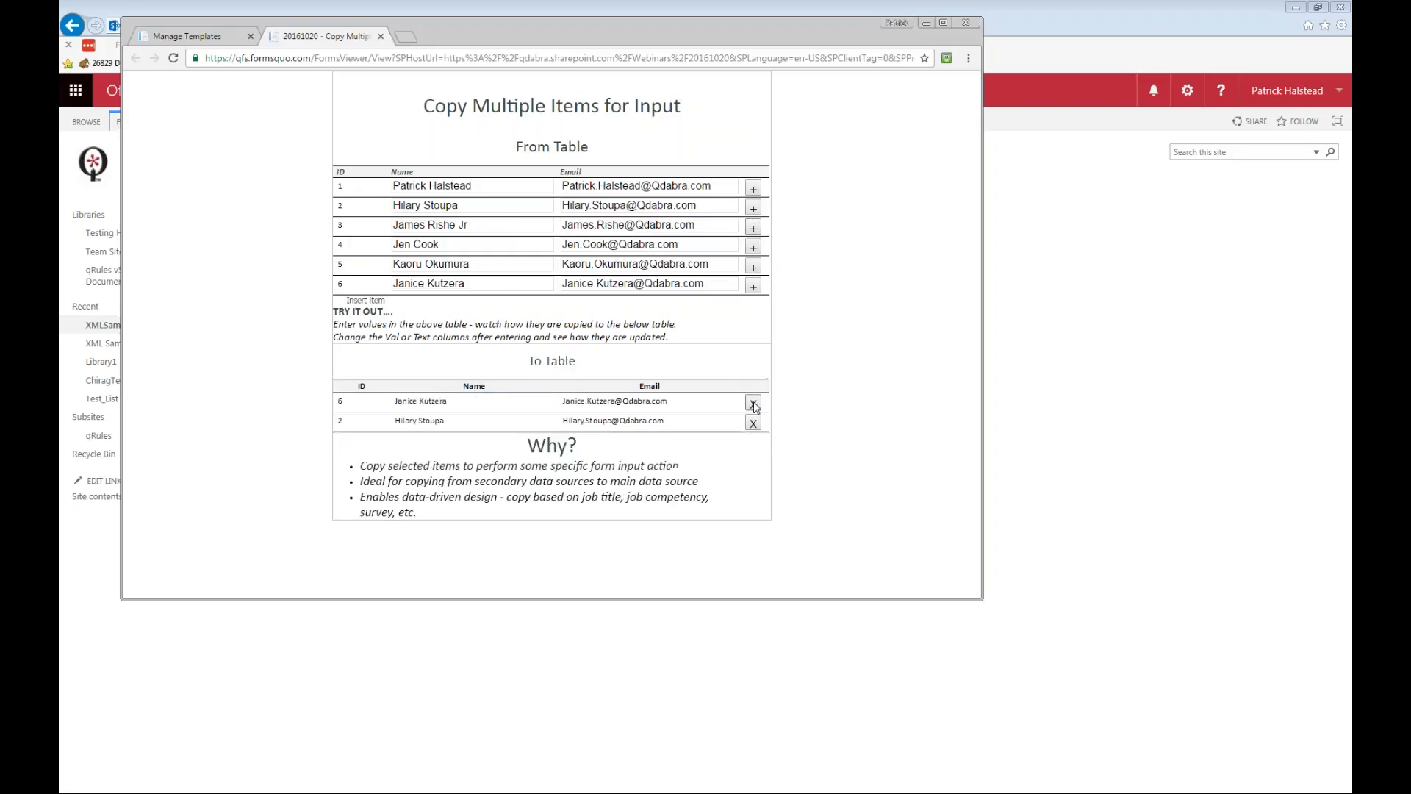
left_click(753, 229)
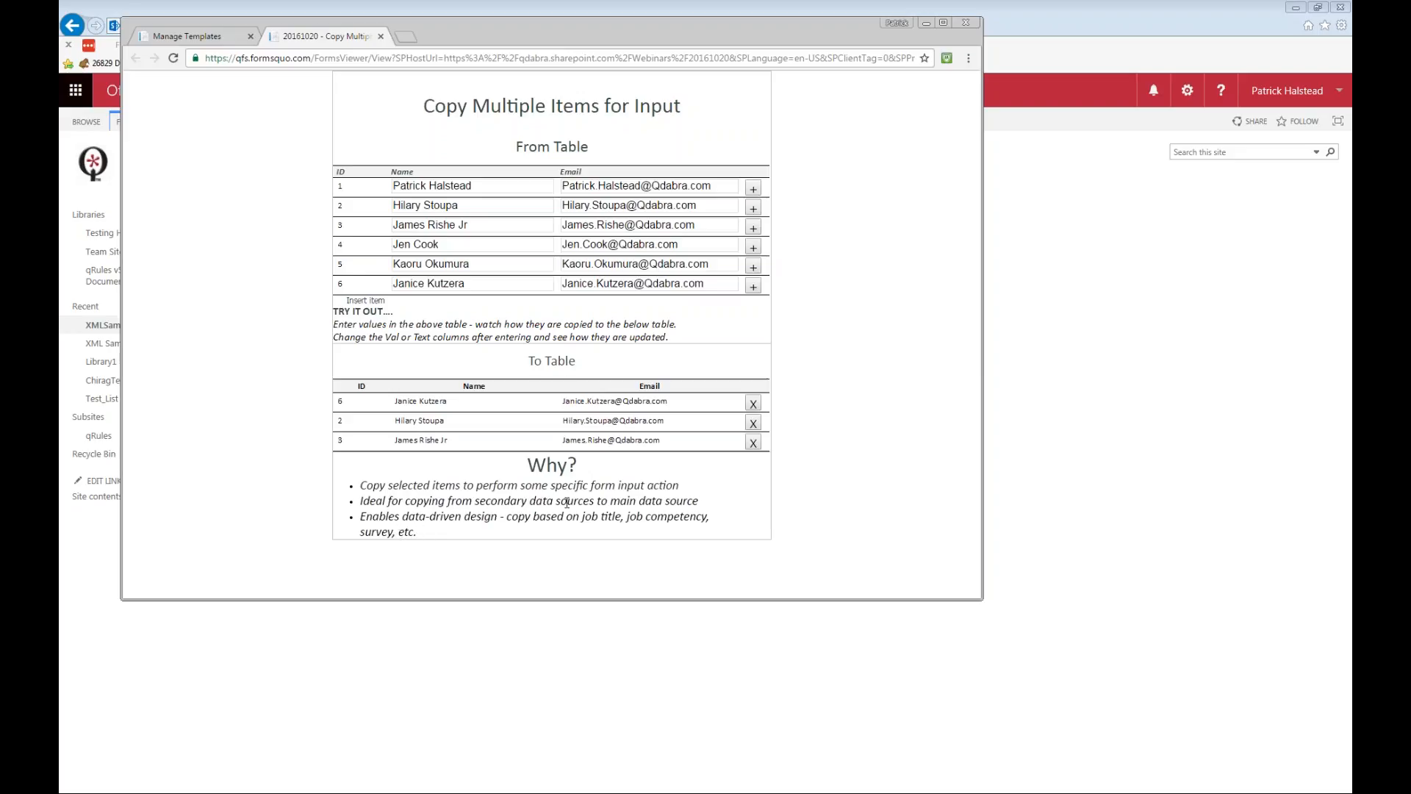
left_click_drag(695, 491, 376, 501)
left_click(370, 488)
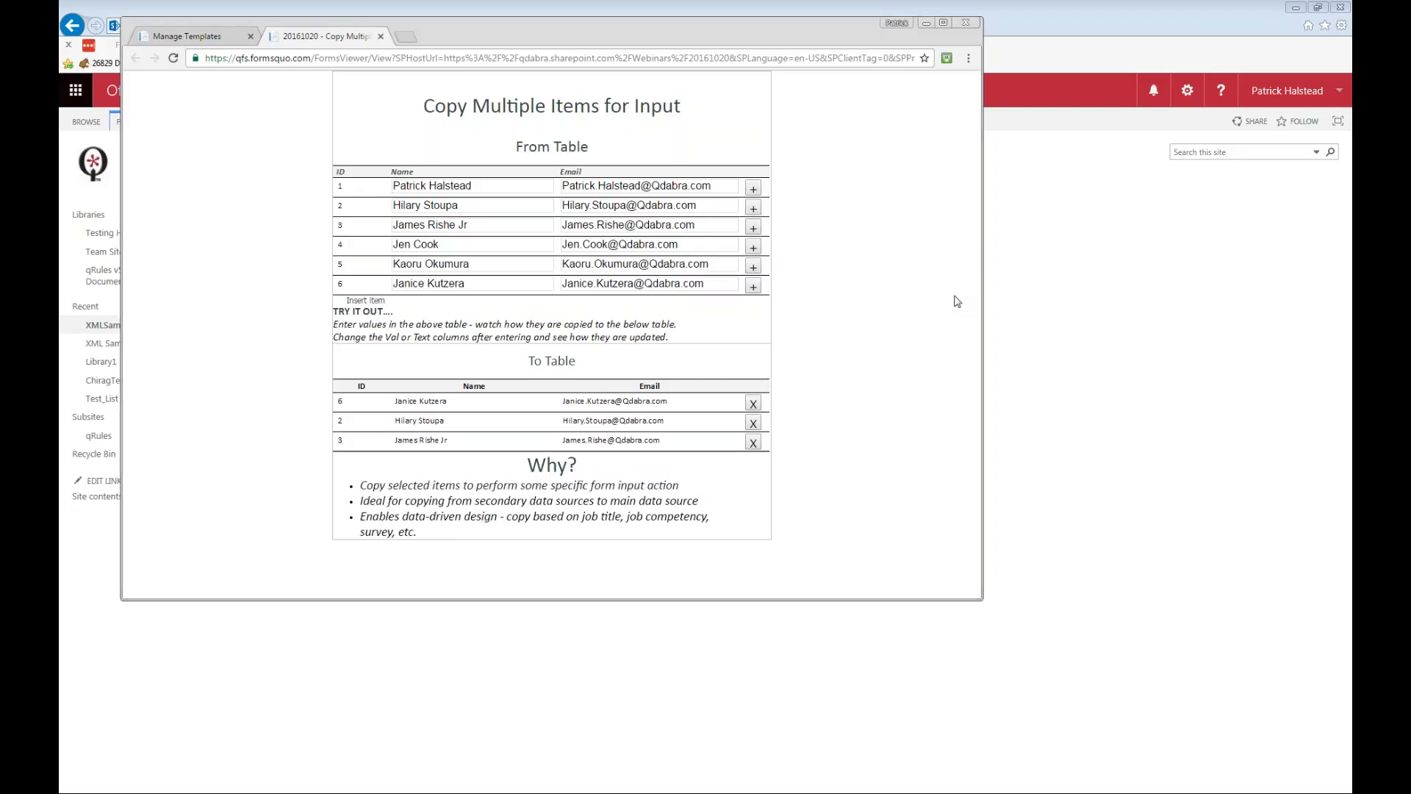
Switch to InfoPath and close the Clone Existing and Update Dropdown On-the-Fly form designs.
left_click(947, 34)
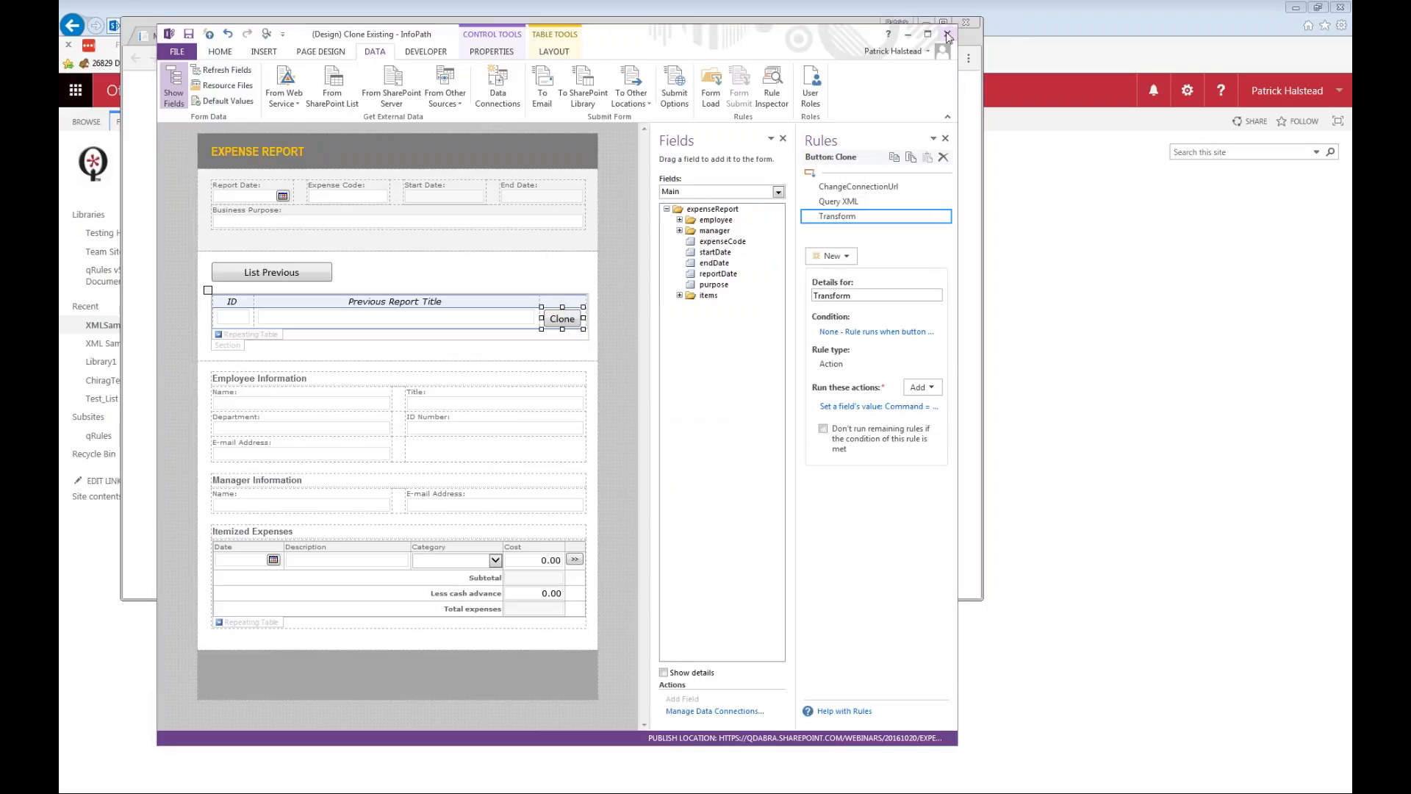
left_click(648, 417)
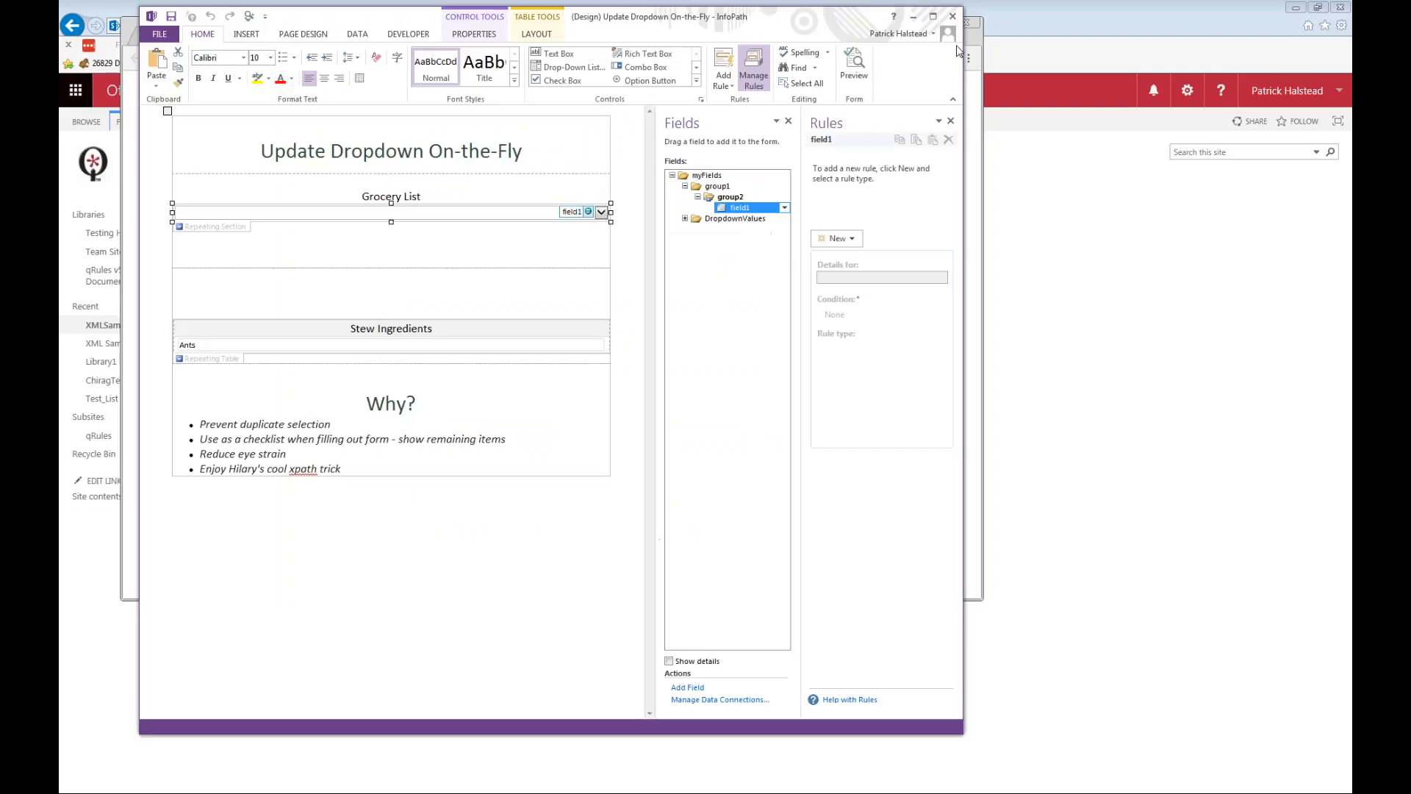
left_click(952, 16)
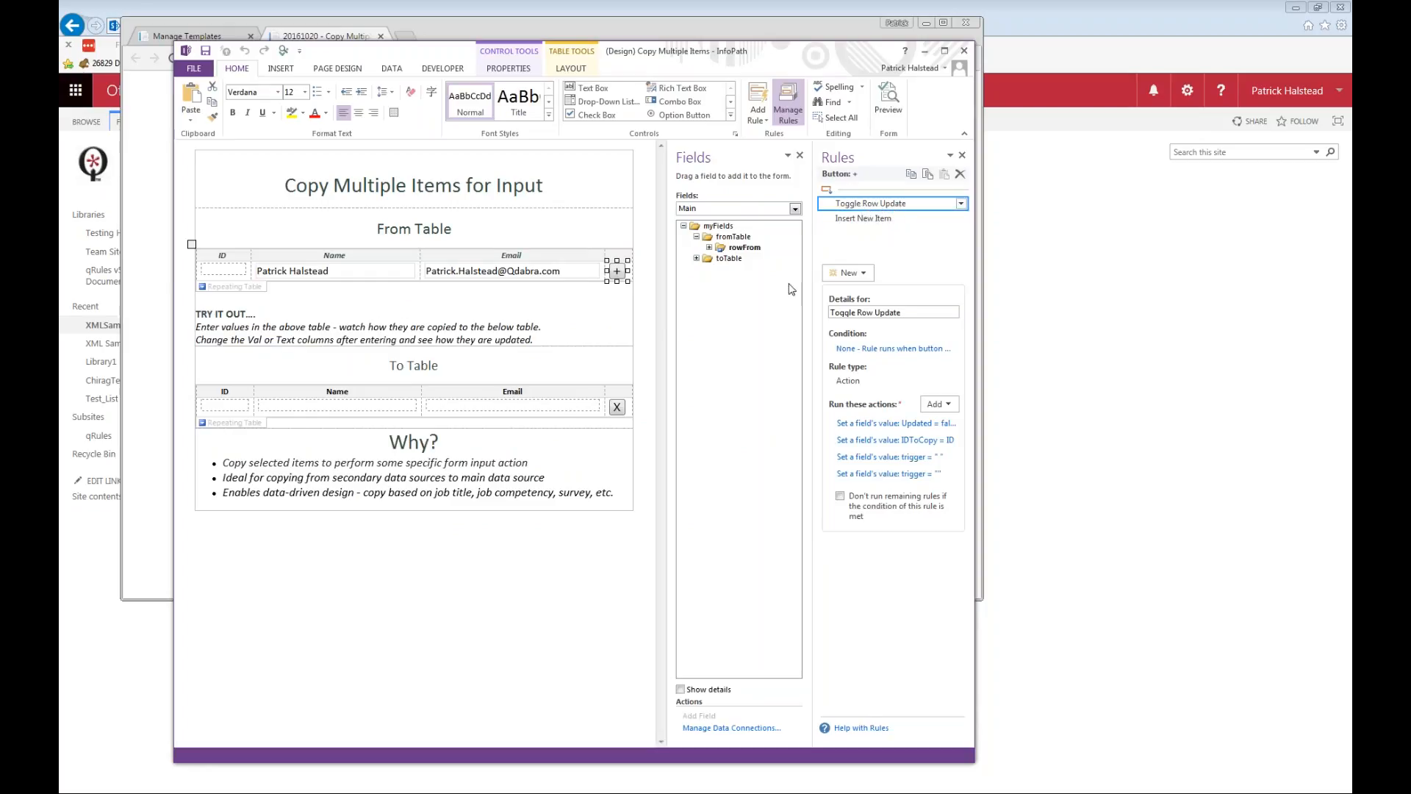
Expand the toTable, rowTo and rowFrom groups in the Copy Multiple Items form's main data source.
left_click(696, 259)
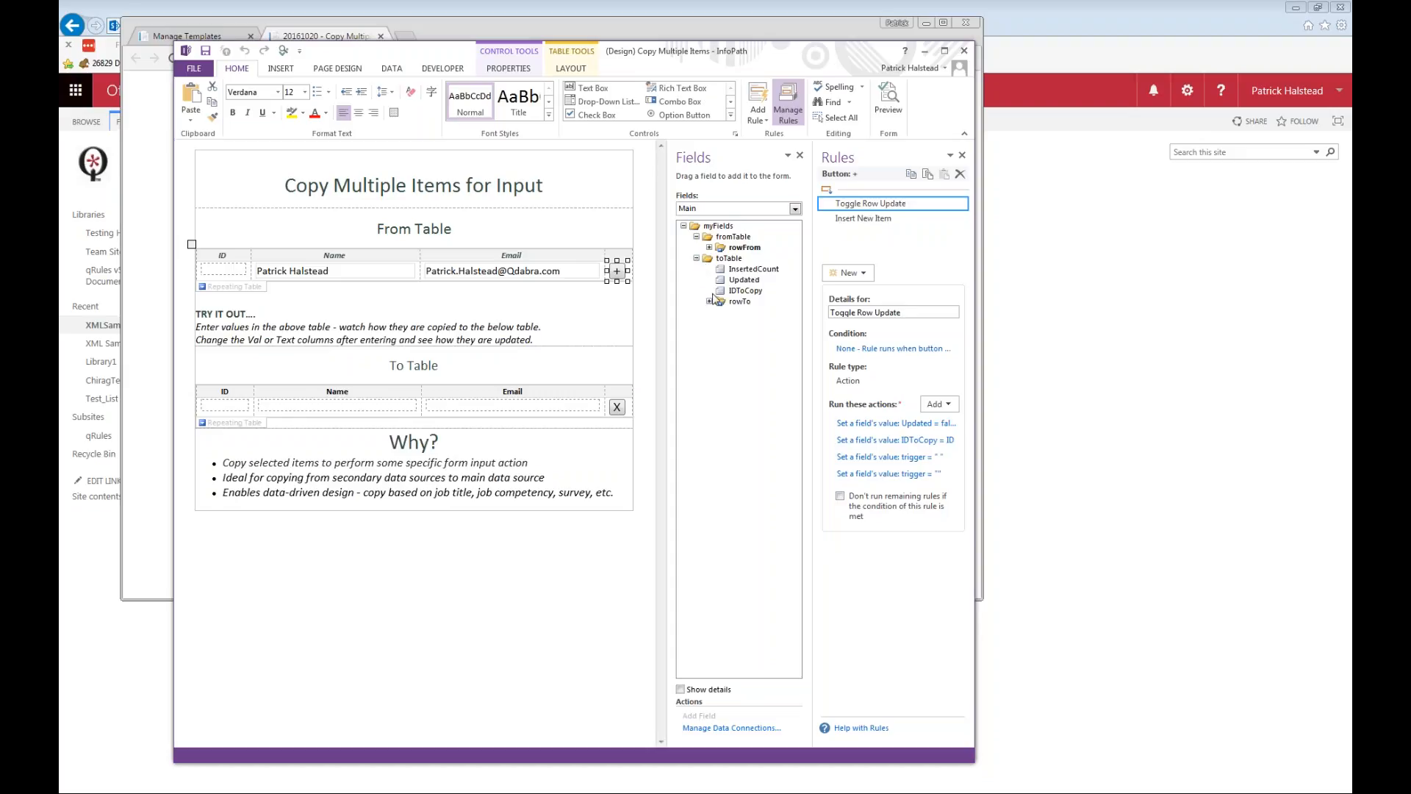
left_click(709, 249)
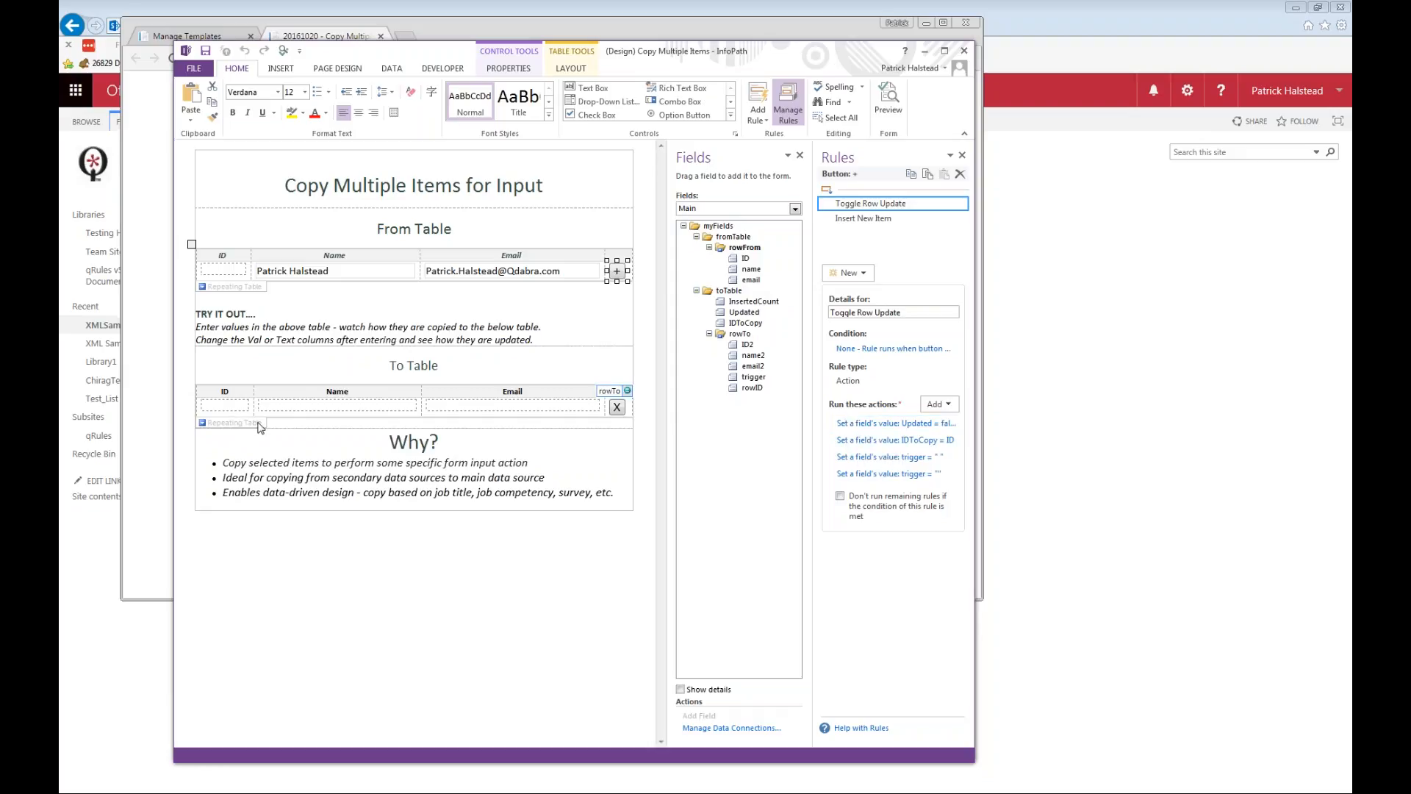
Examine the actions that set Updated and IDToCopy in the + button's Toggle Row Update rule.
left_click(908, 424)
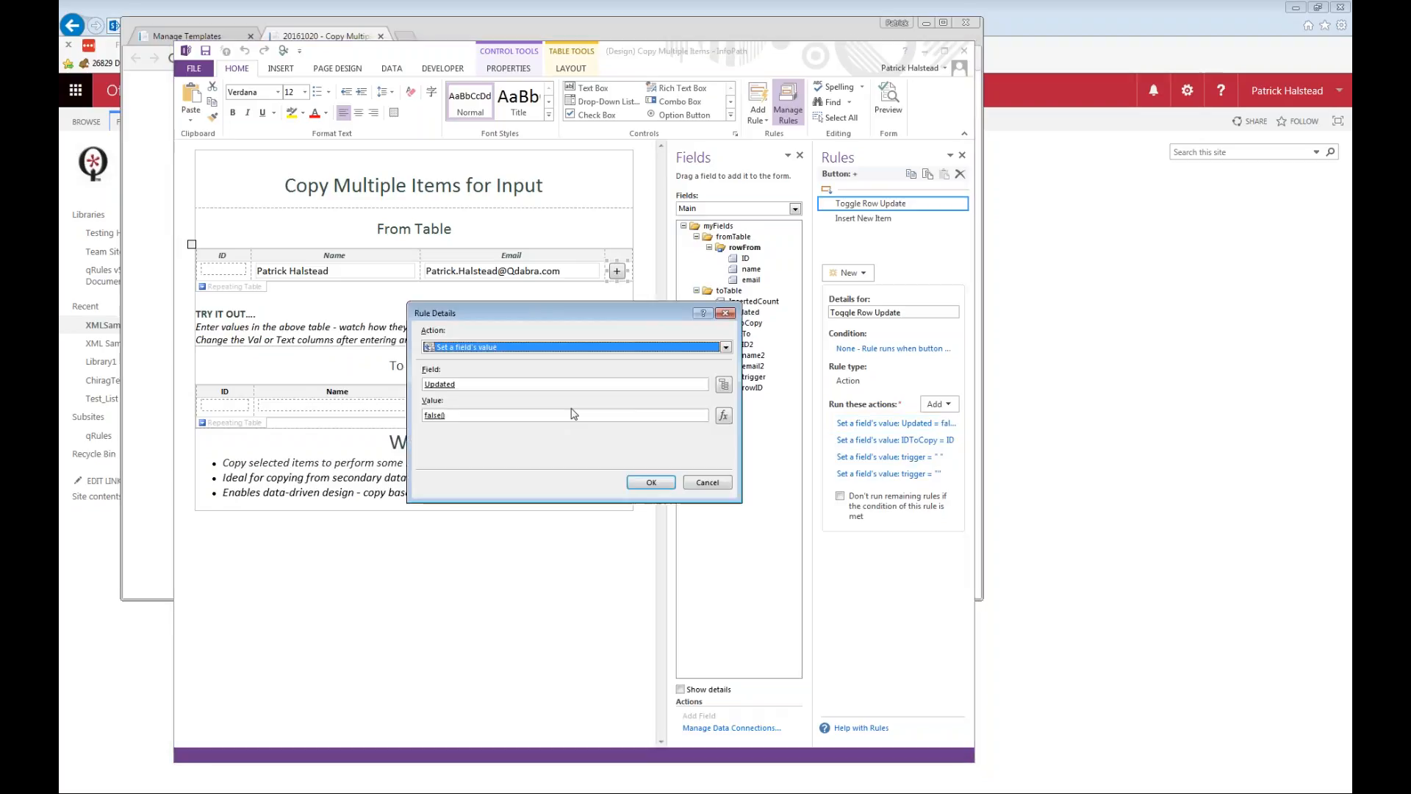
left_click(709, 483)
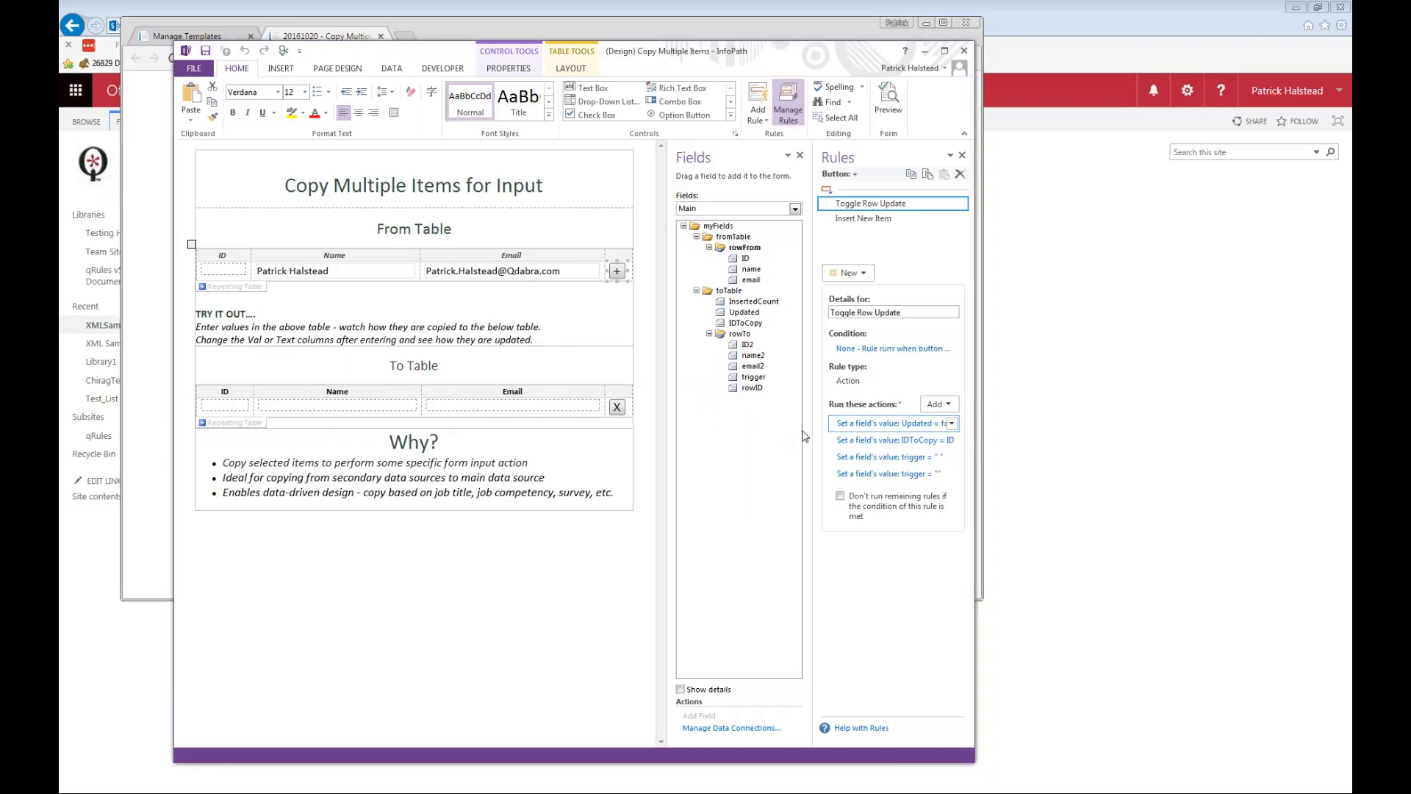
left_click(895, 441)
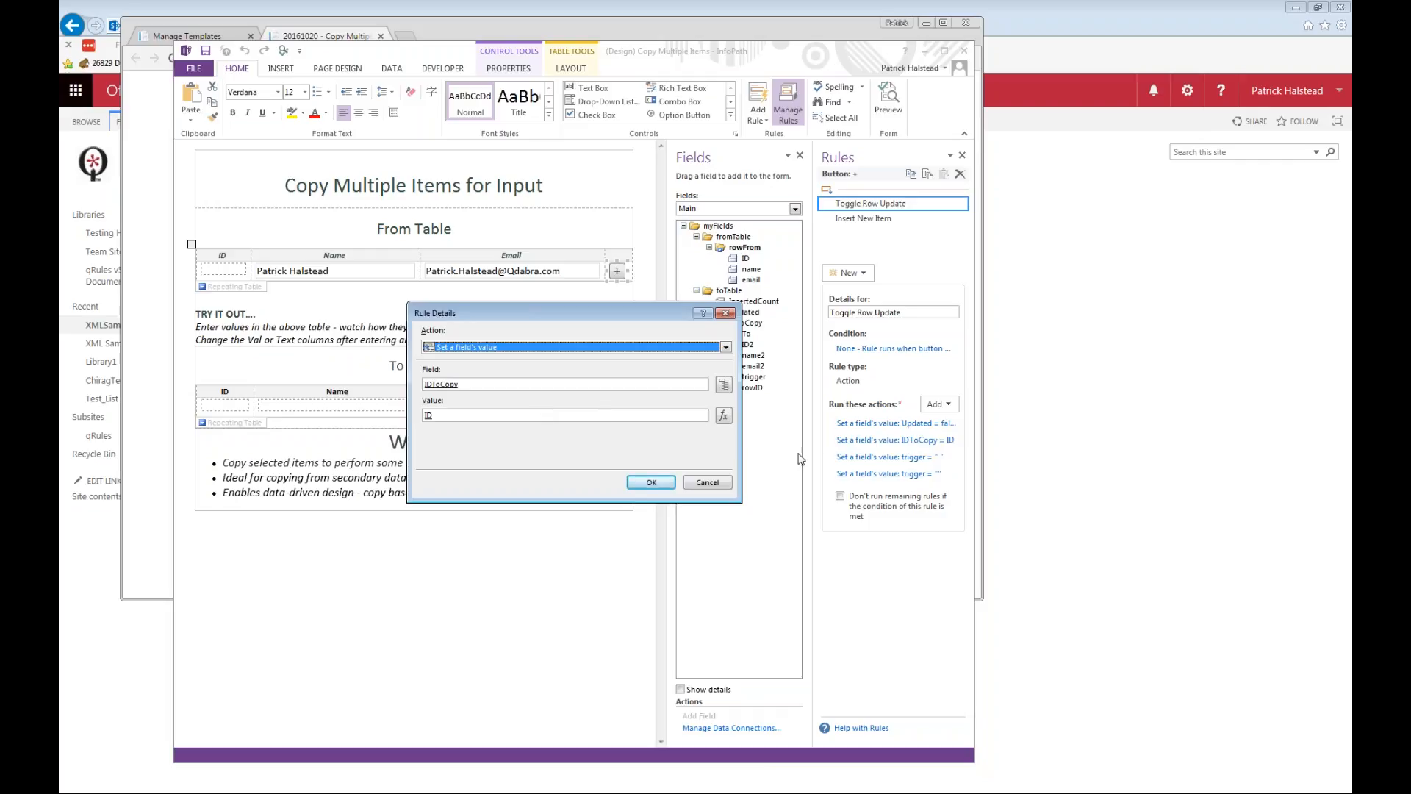
key("Escape")
Examine the two actions that set the trigger field in the + button's Toggle Row Update rule.
left_click(879, 459)
left_click(665, 417)
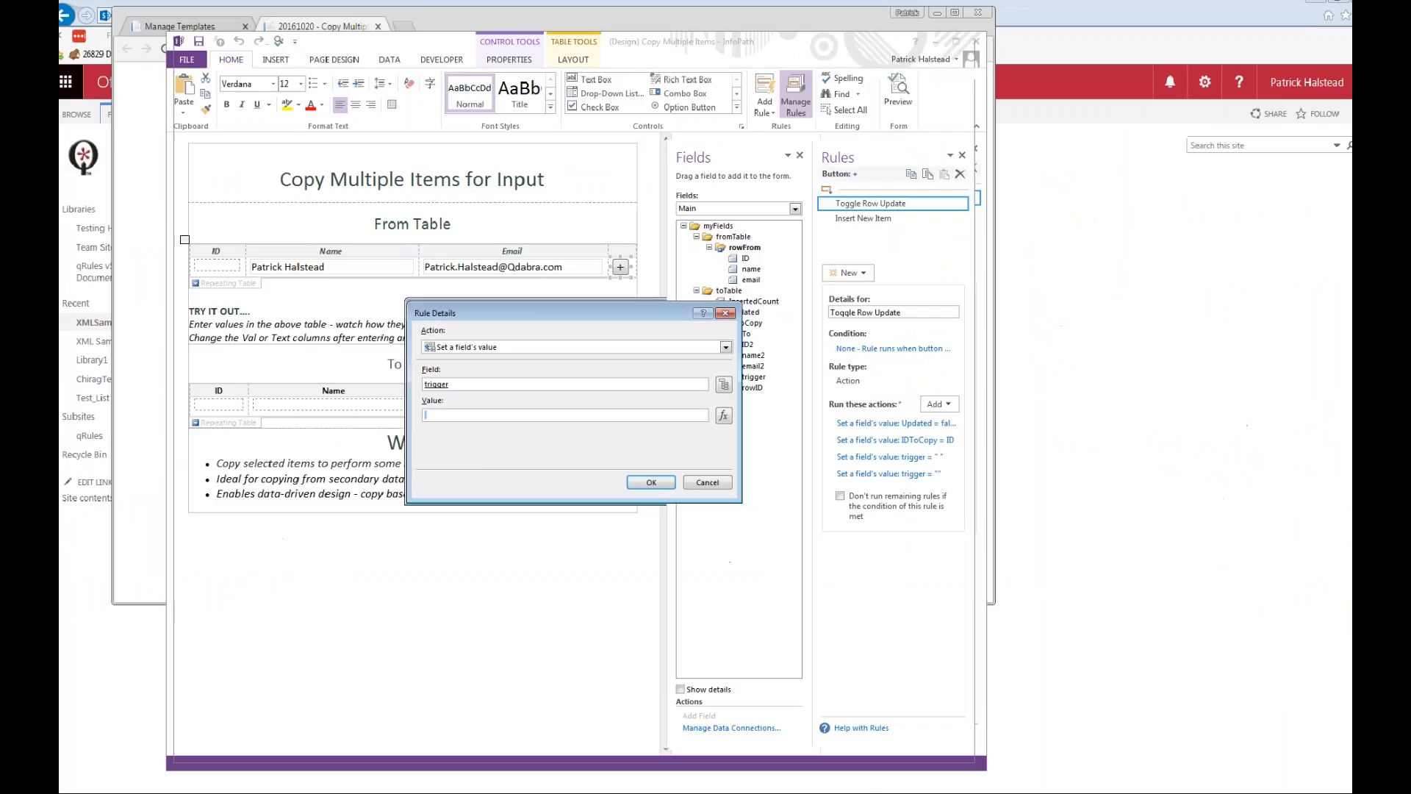
left_click(946, 541)
left_click(1285, 526)
left_click(879, 476)
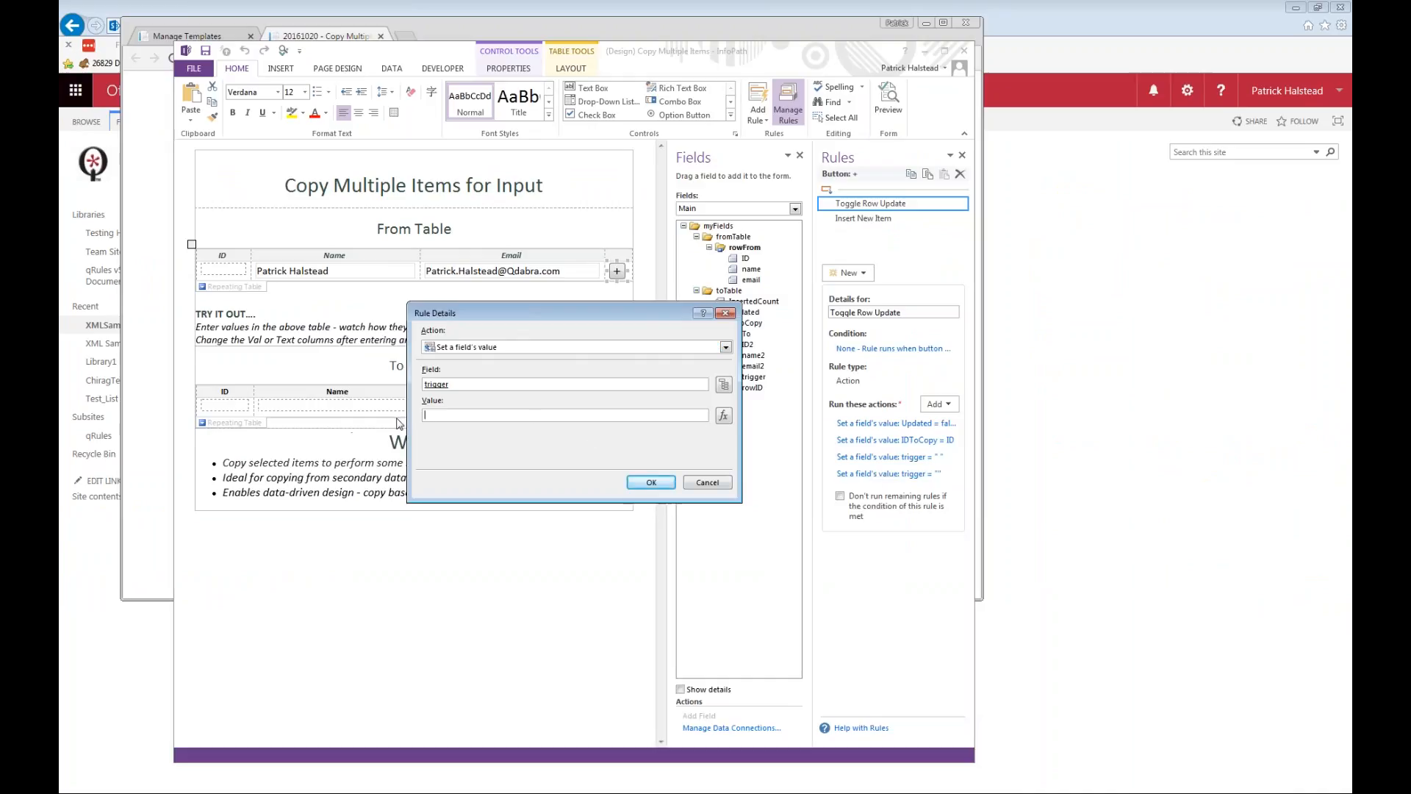
left_click(707, 482)
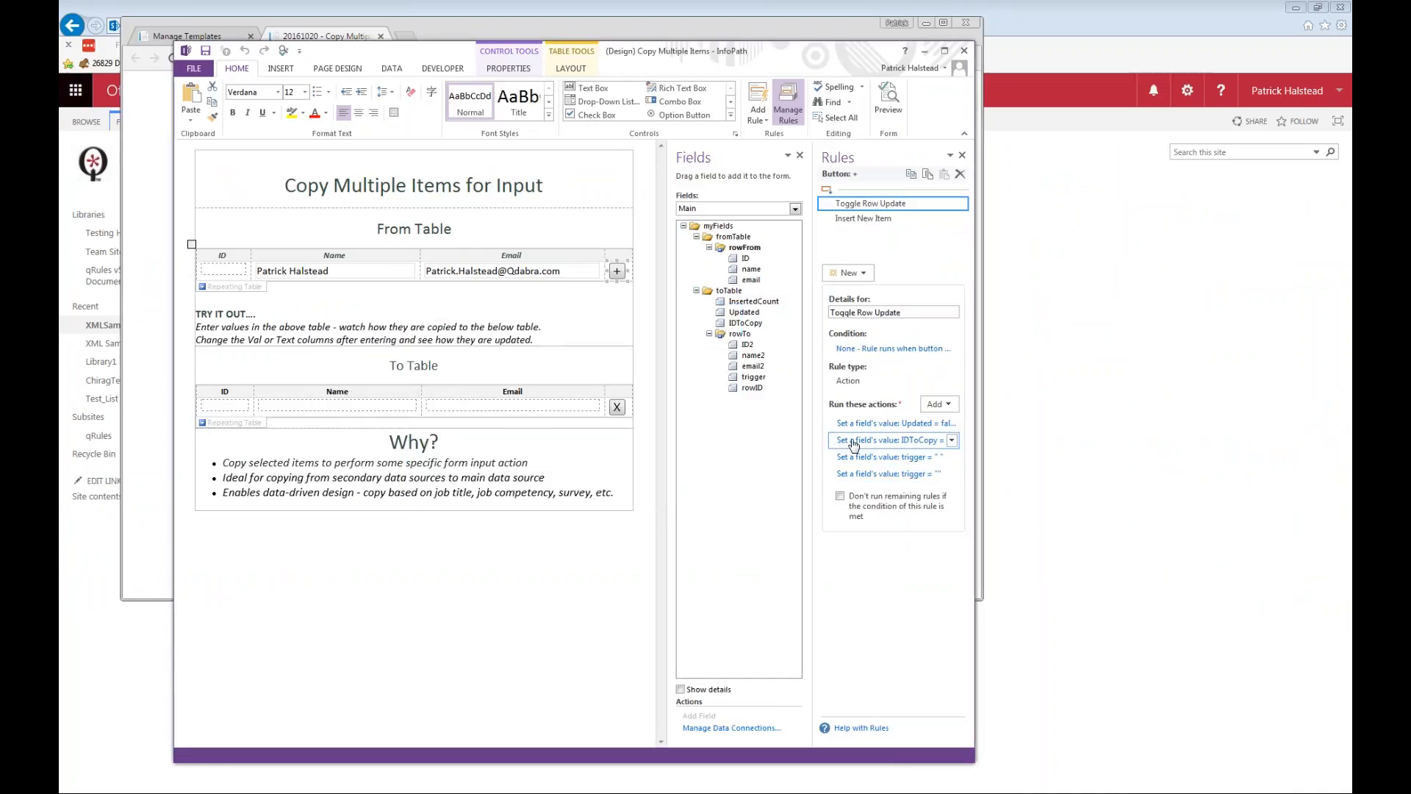
left_click(870, 458)
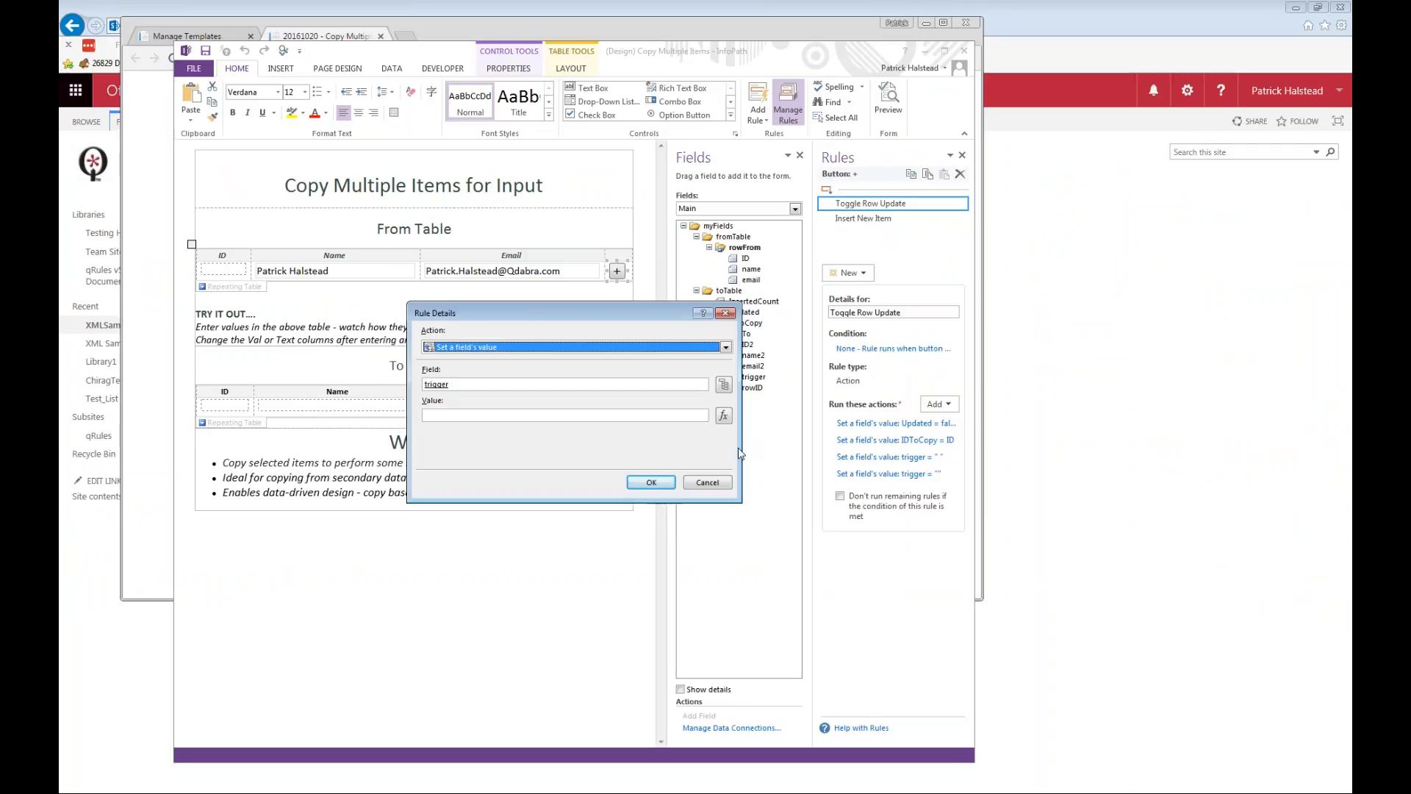
left_click(726, 483)
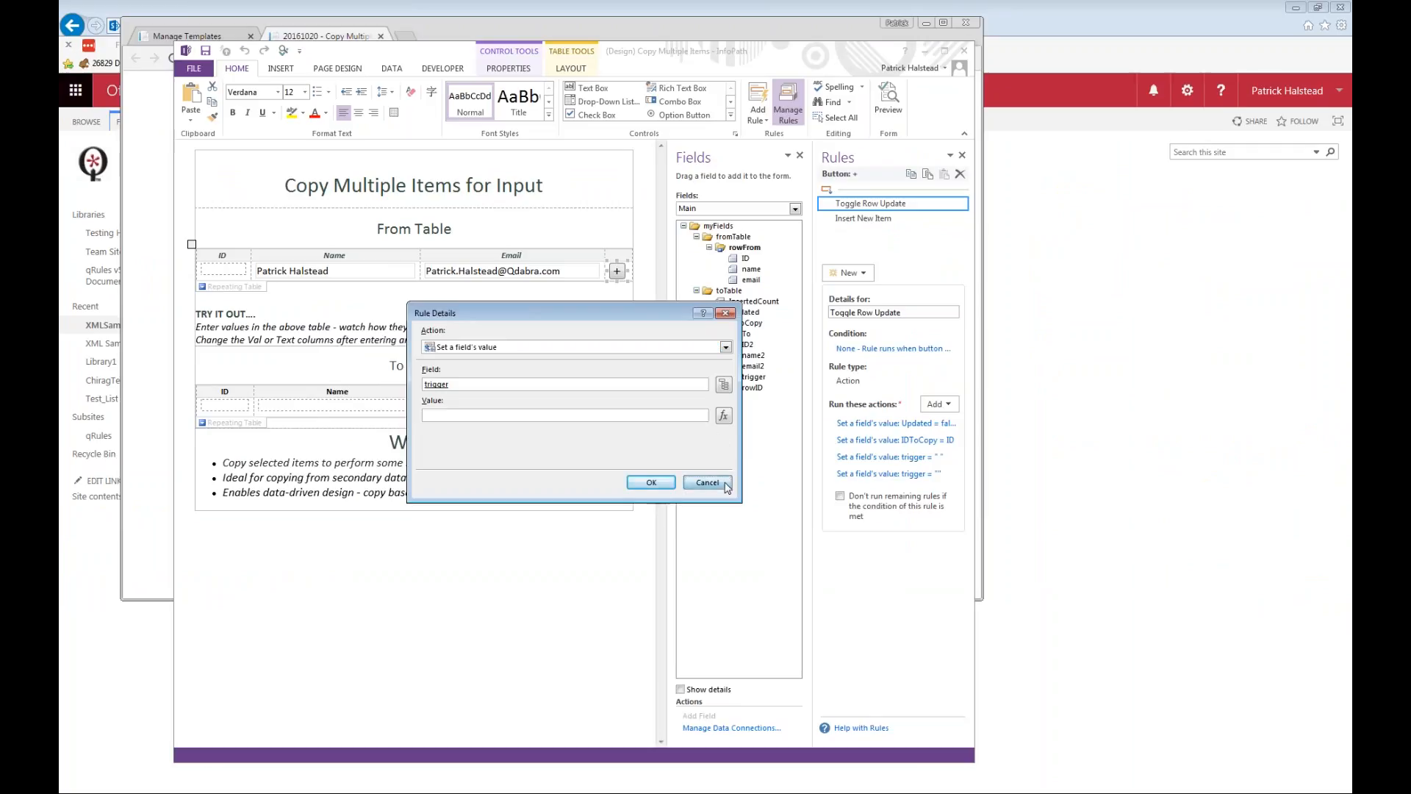
Inspect the properties of the trigger field in the rowTo group and close them without changes.
left_click(753, 378)
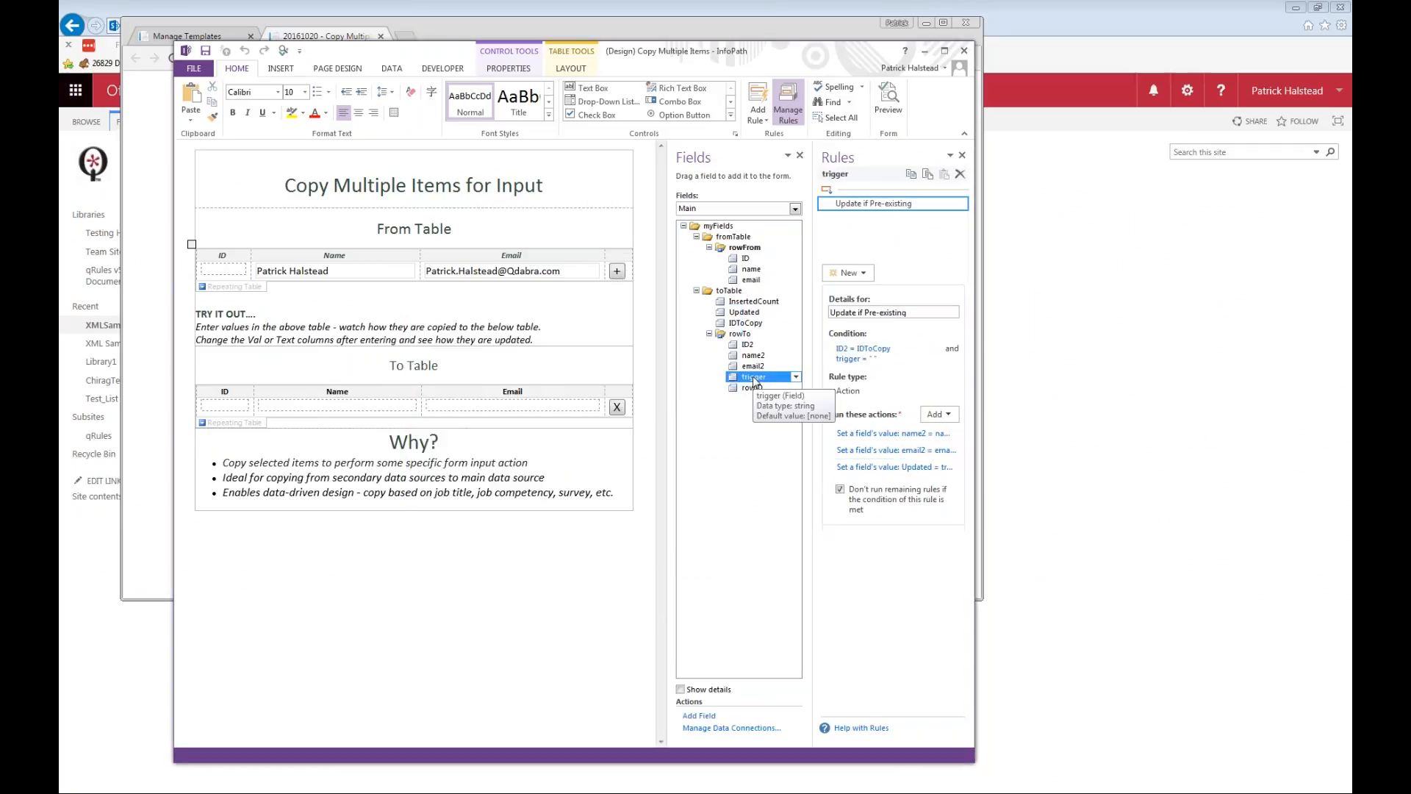
double_click(761, 379)
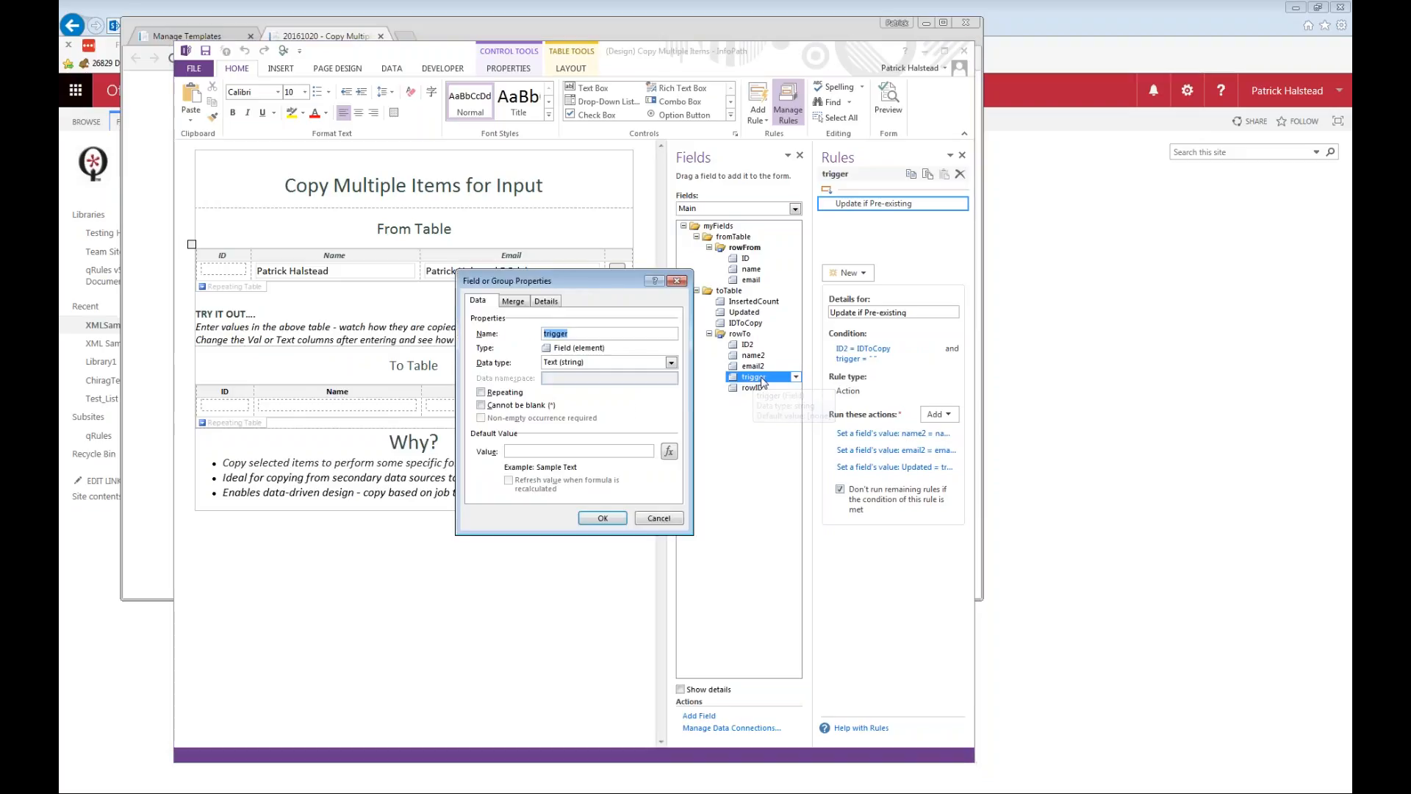
key("Escape")
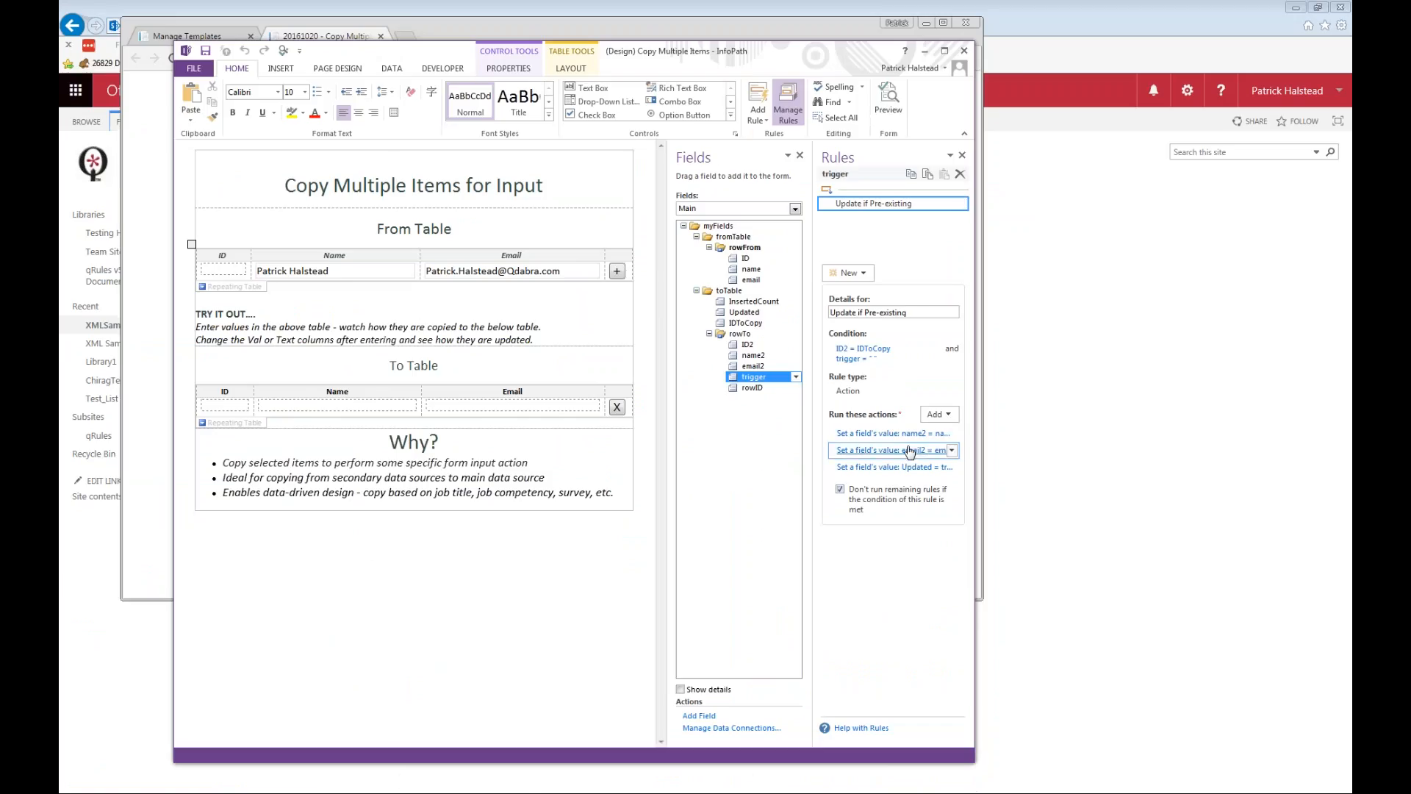
Examine the name2, email2 and Updated actions in the trigger field's Update if Pre-existing rule.
left_click(891, 433)
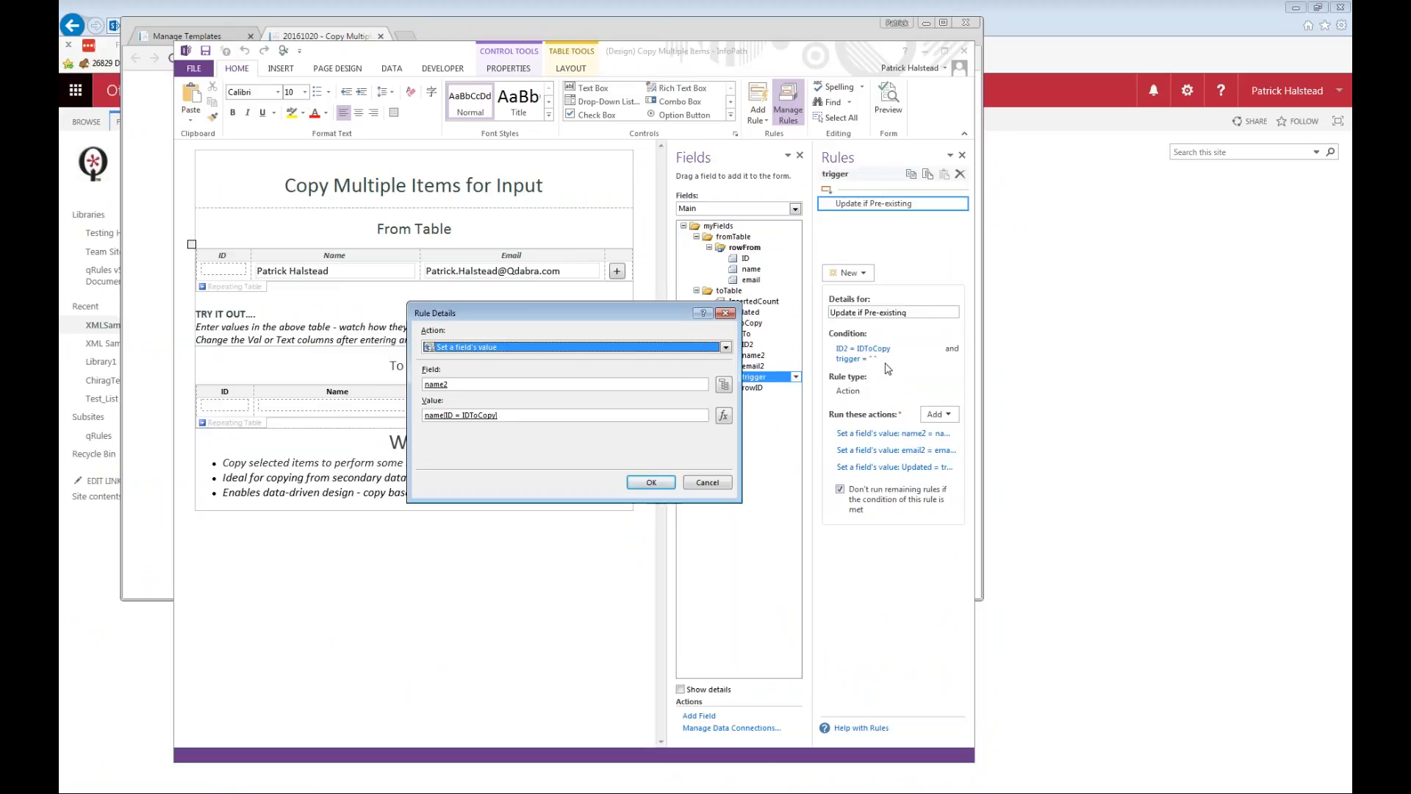
key("Escape")
left_click(892, 450)
left_click(706, 482)
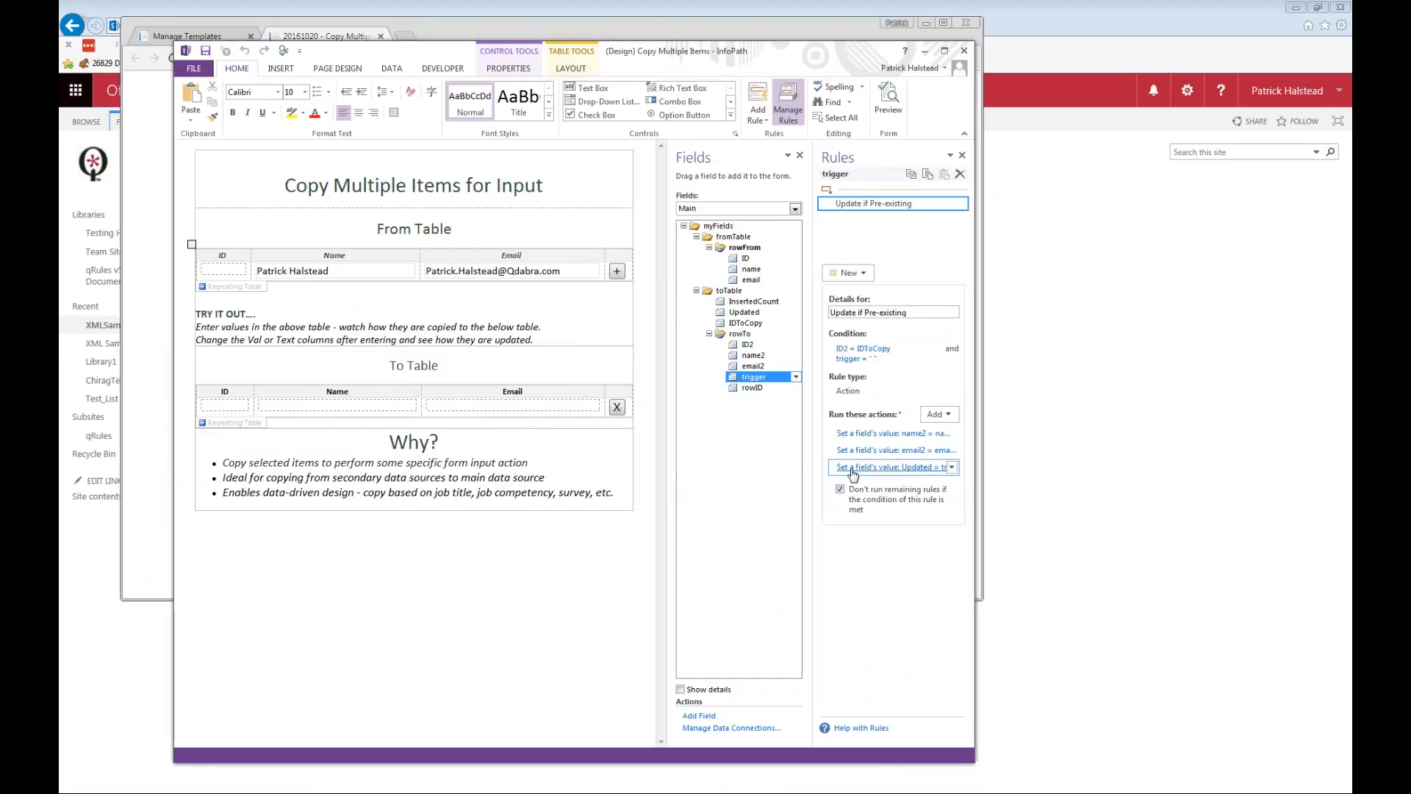
left_click(853, 470)
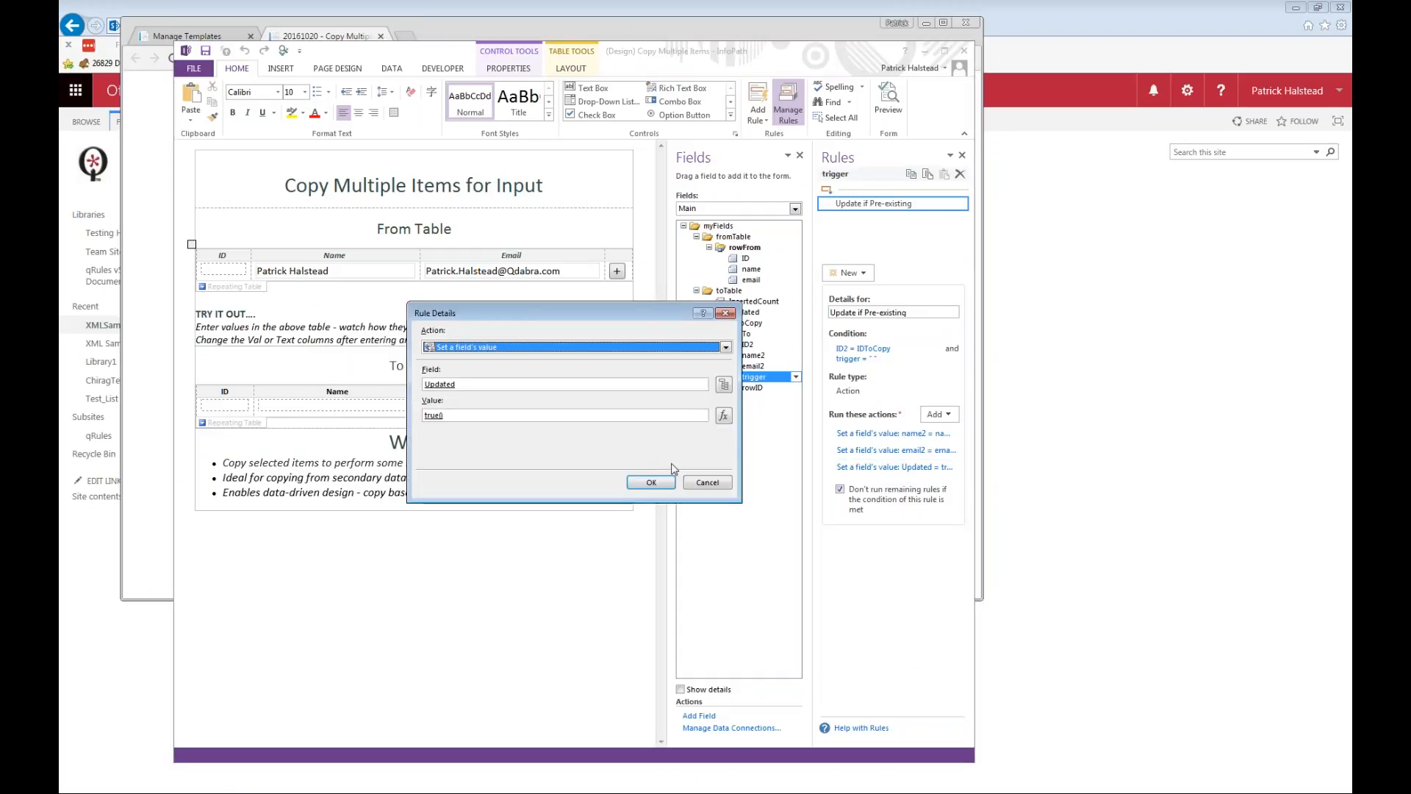
left_click(706, 482)
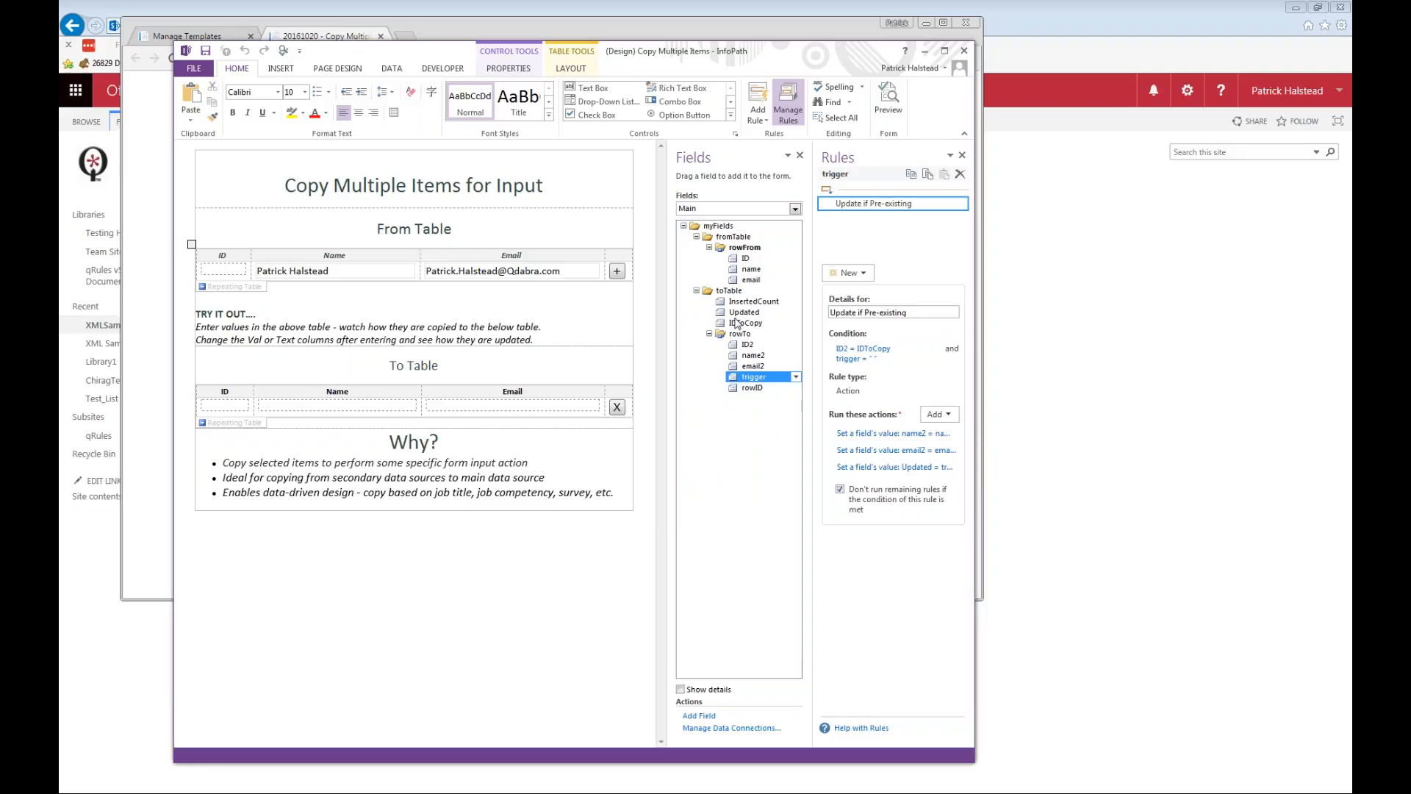
Examine the Insert command value set by the + button's Insert New Item rule.
left_click(617, 275)
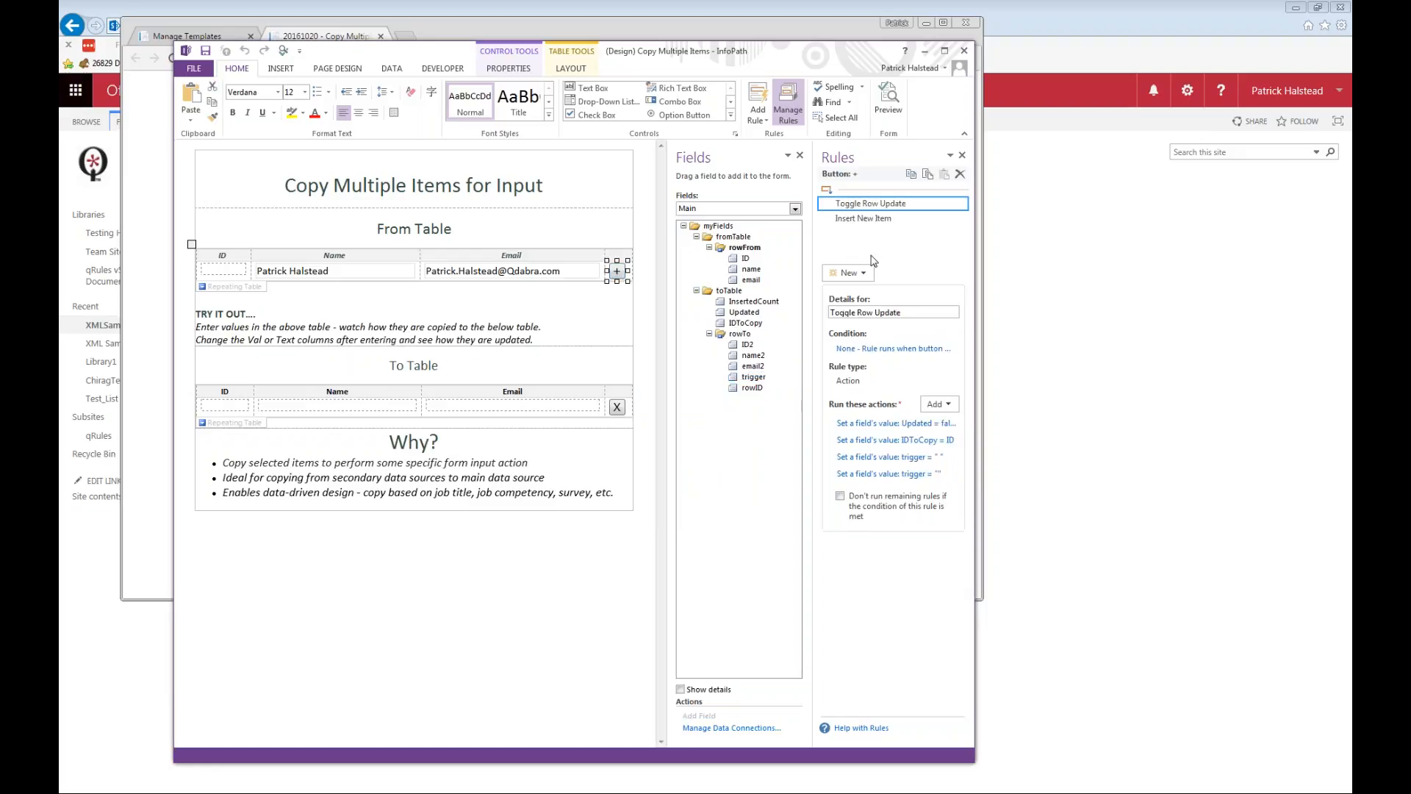
left_click(880, 220)
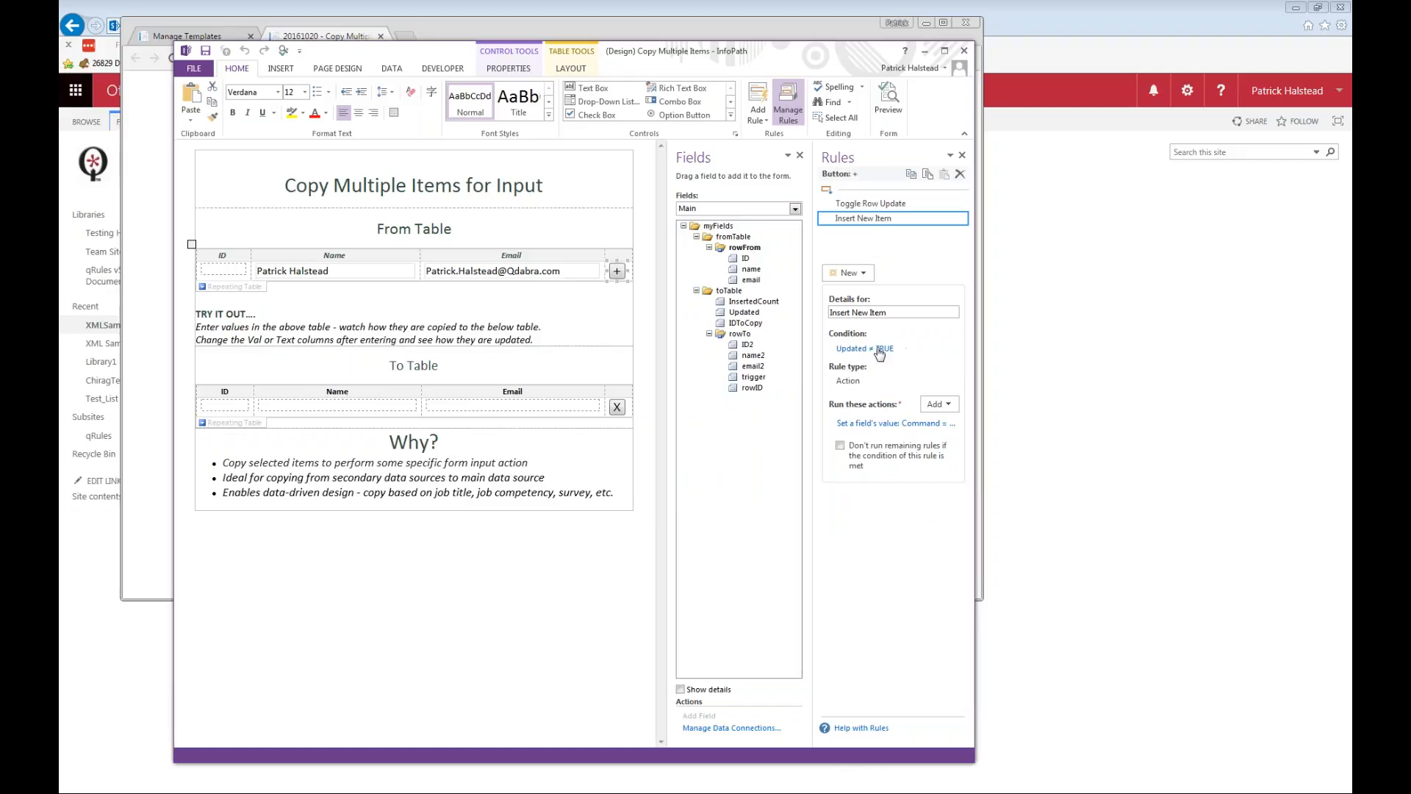
left_click(896, 424)
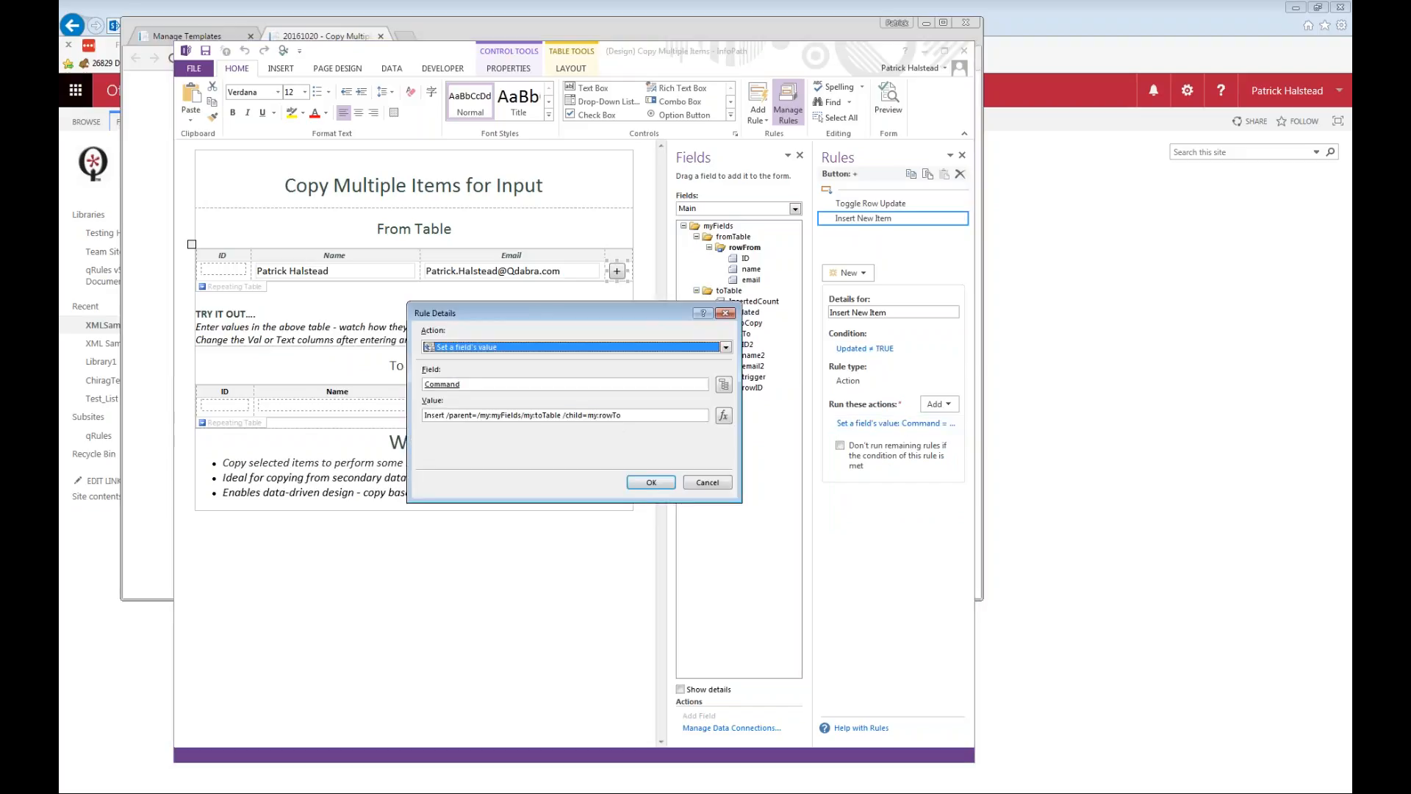
left_click_drag(622, 415, 332, 420)
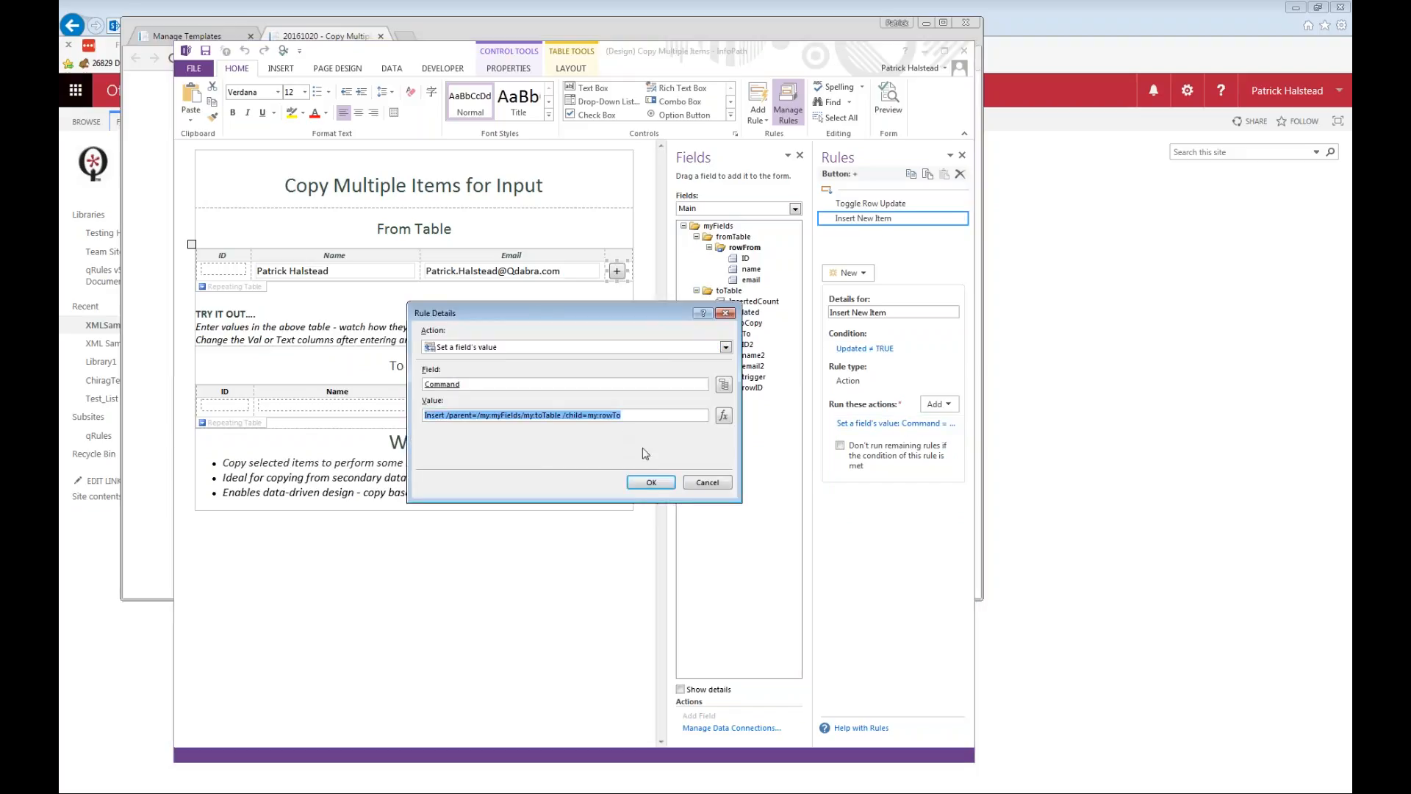
left_click(710, 483)
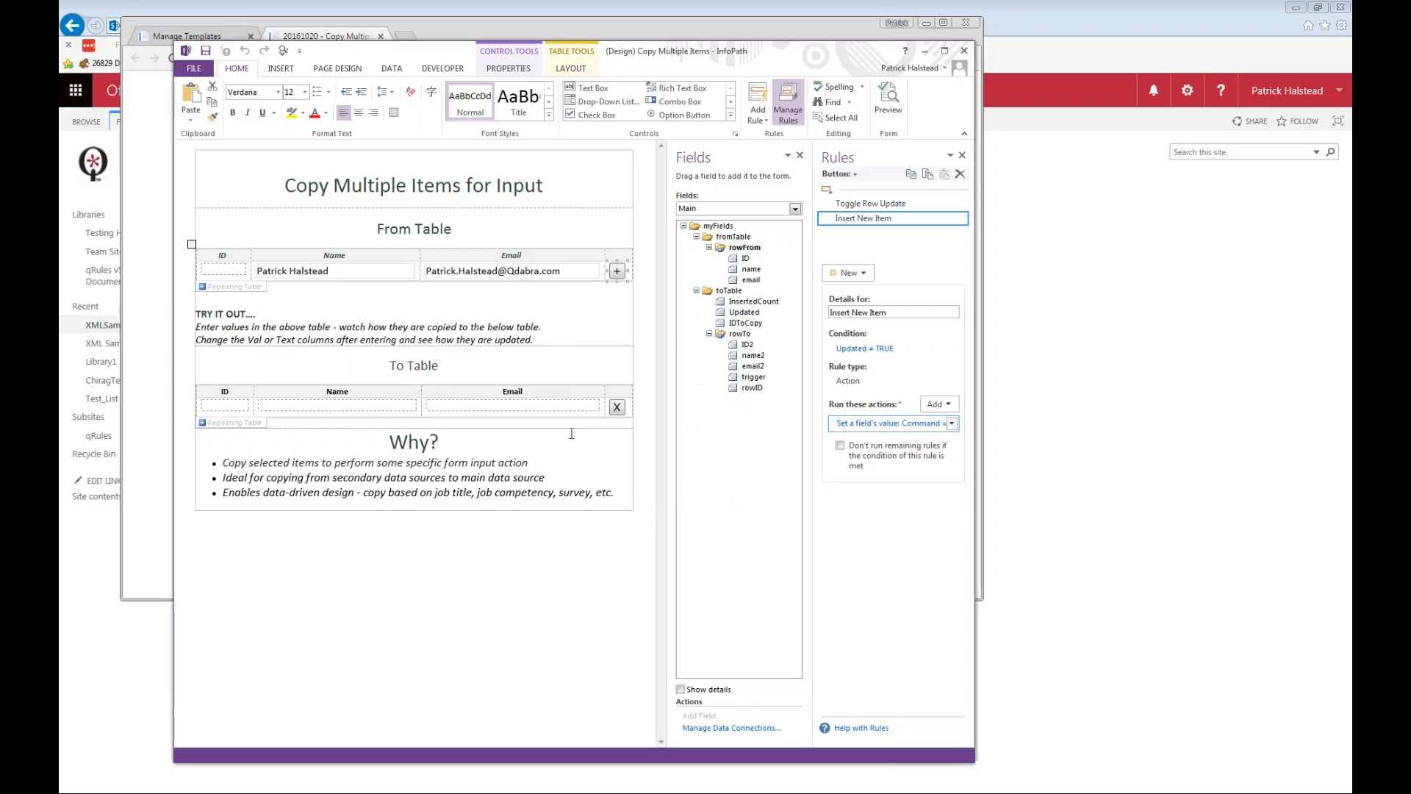
Review the Insert new Item rule on the To Table's rowTo group and delete the group's Hide if Blank rule.
left_click(235, 425)
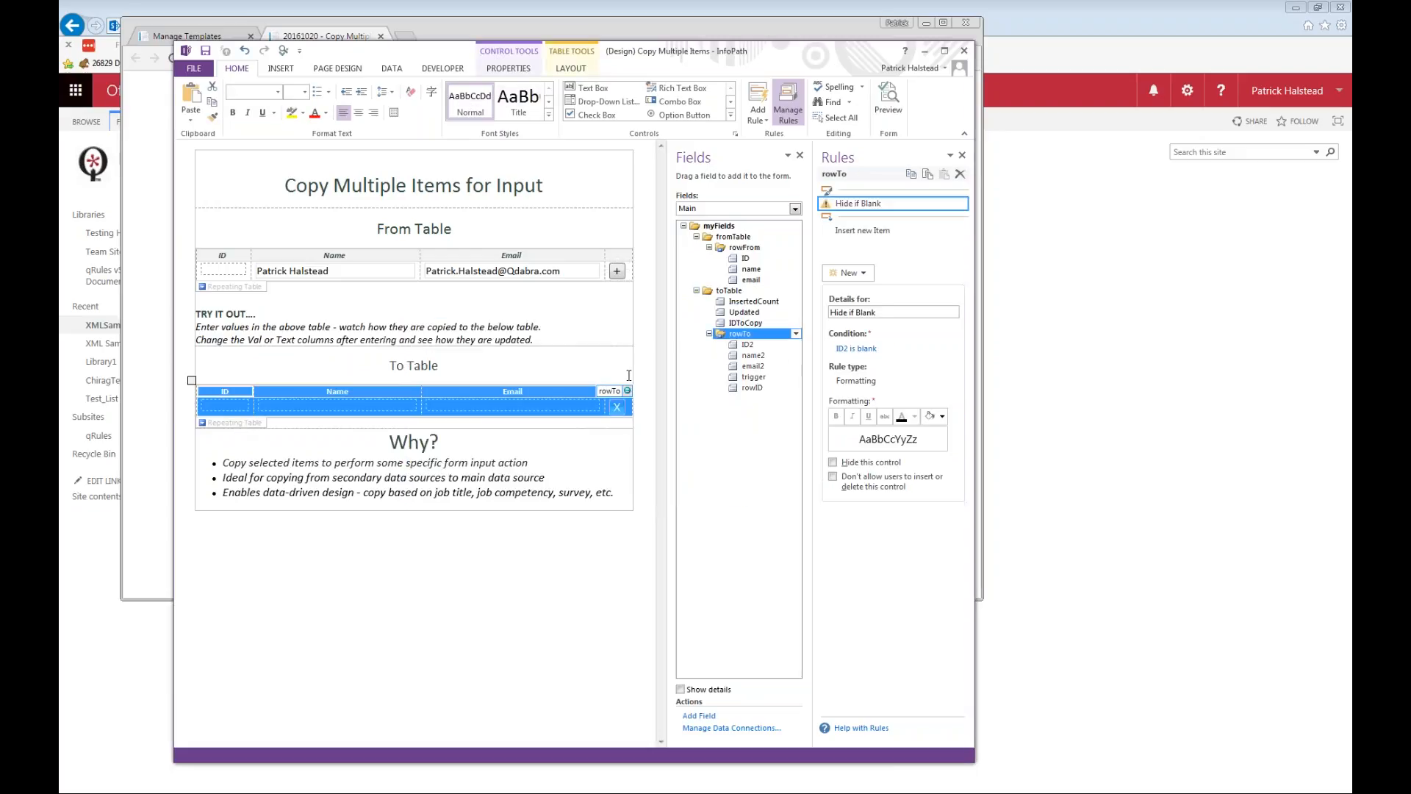
left_click(880, 231)
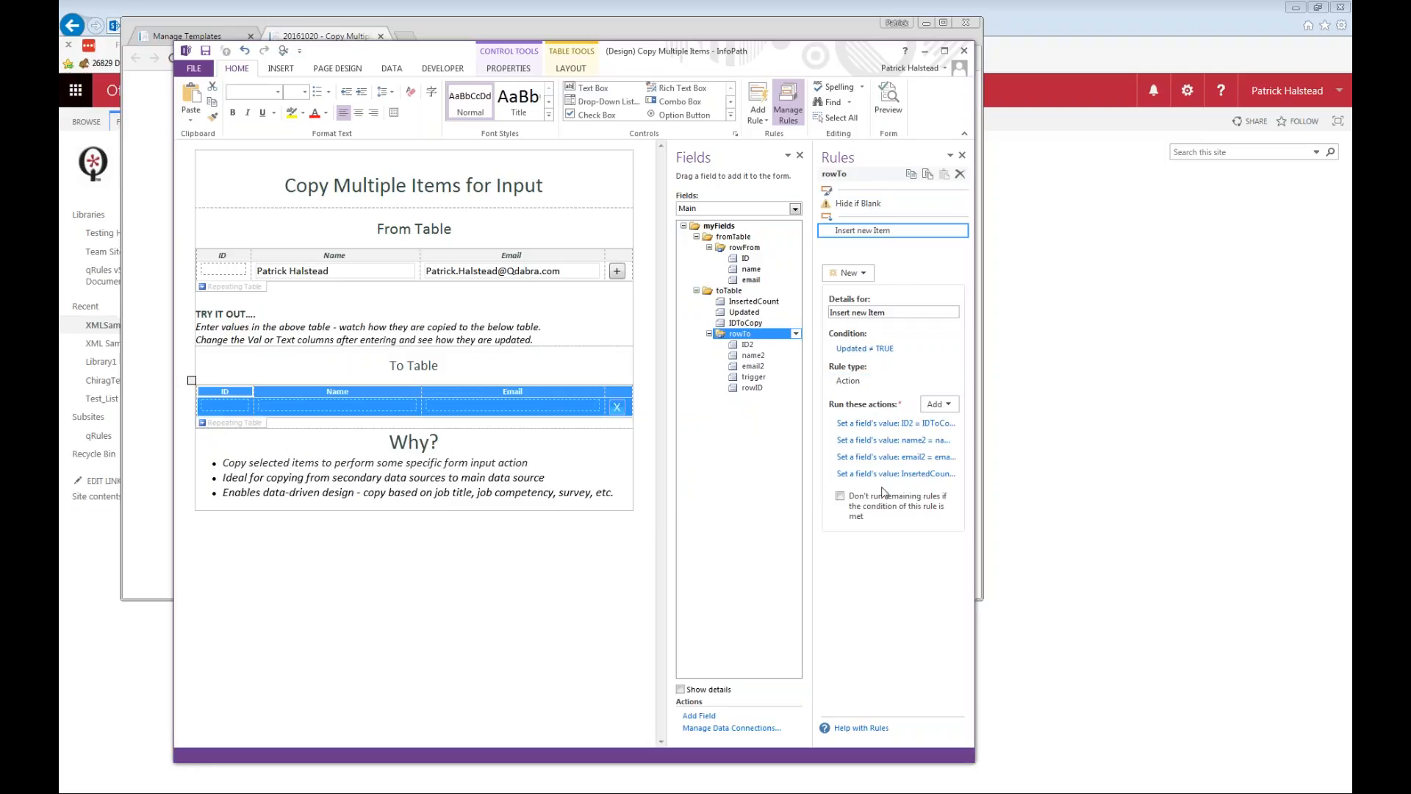
left_click(889, 204)
left_click(961, 205)
left_click(916, 286)
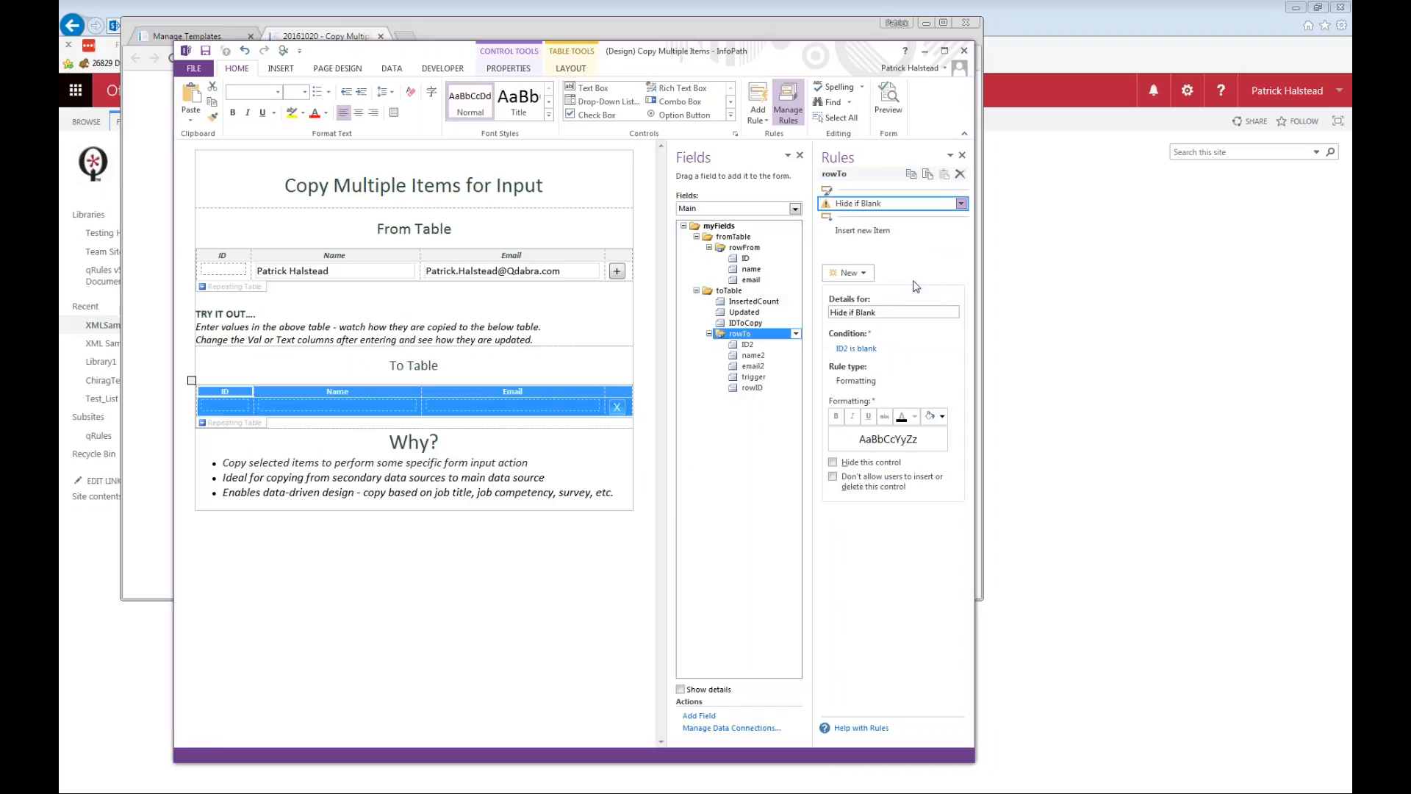
left_click(684, 445)
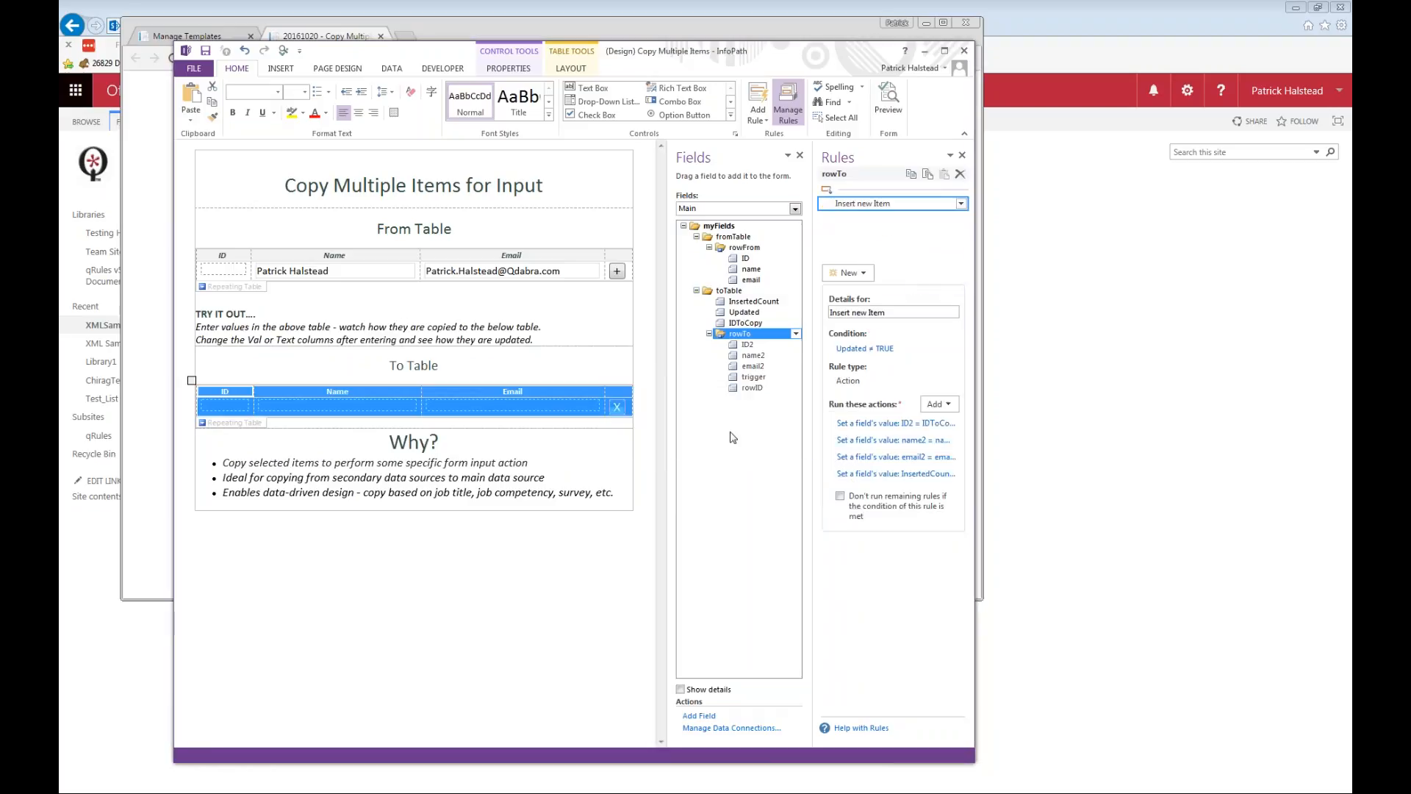
Preview the form, copying the ID 1, 4 and 6 rows to the To Table and removing the copied ID 1 row.
left_click(891, 112)
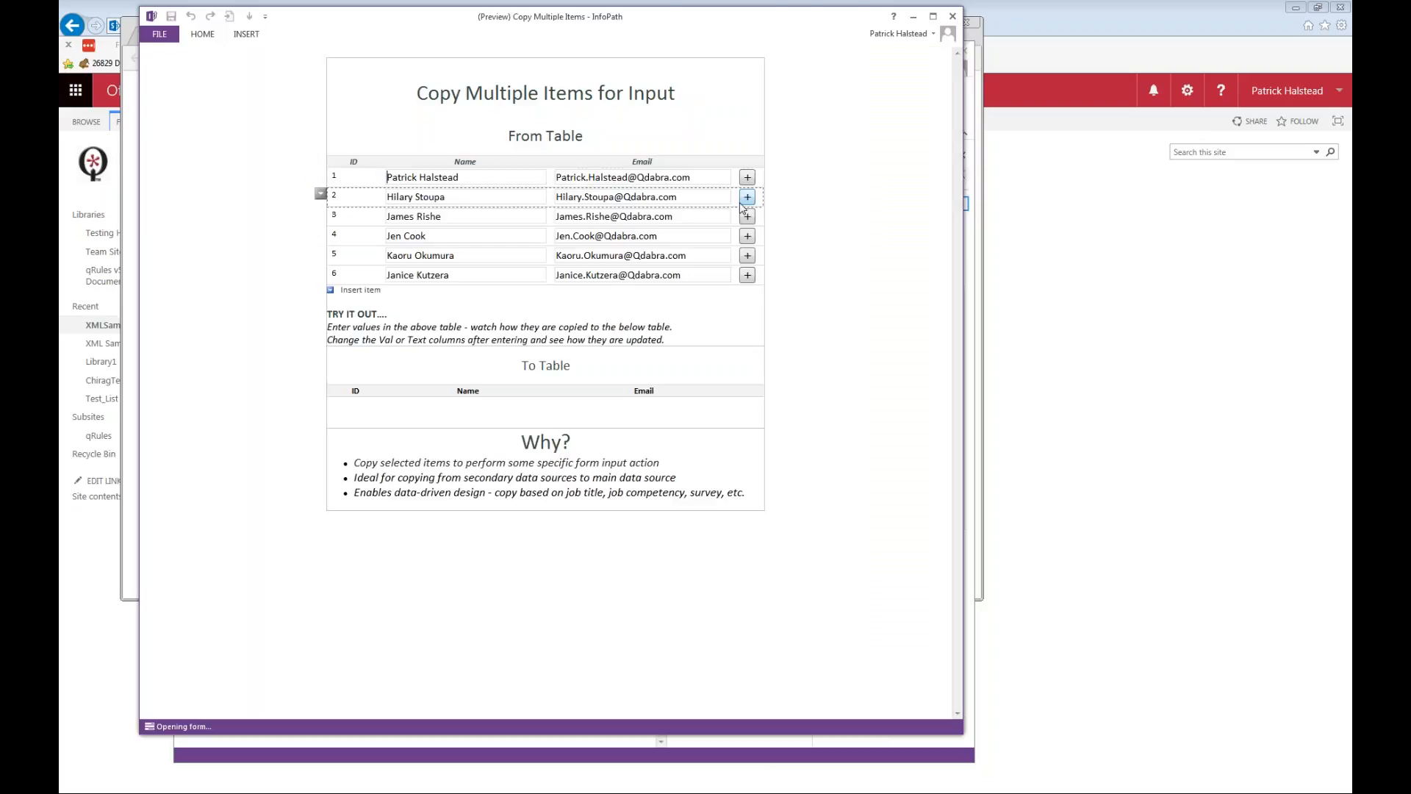
left_click(748, 177)
left_click(748, 236)
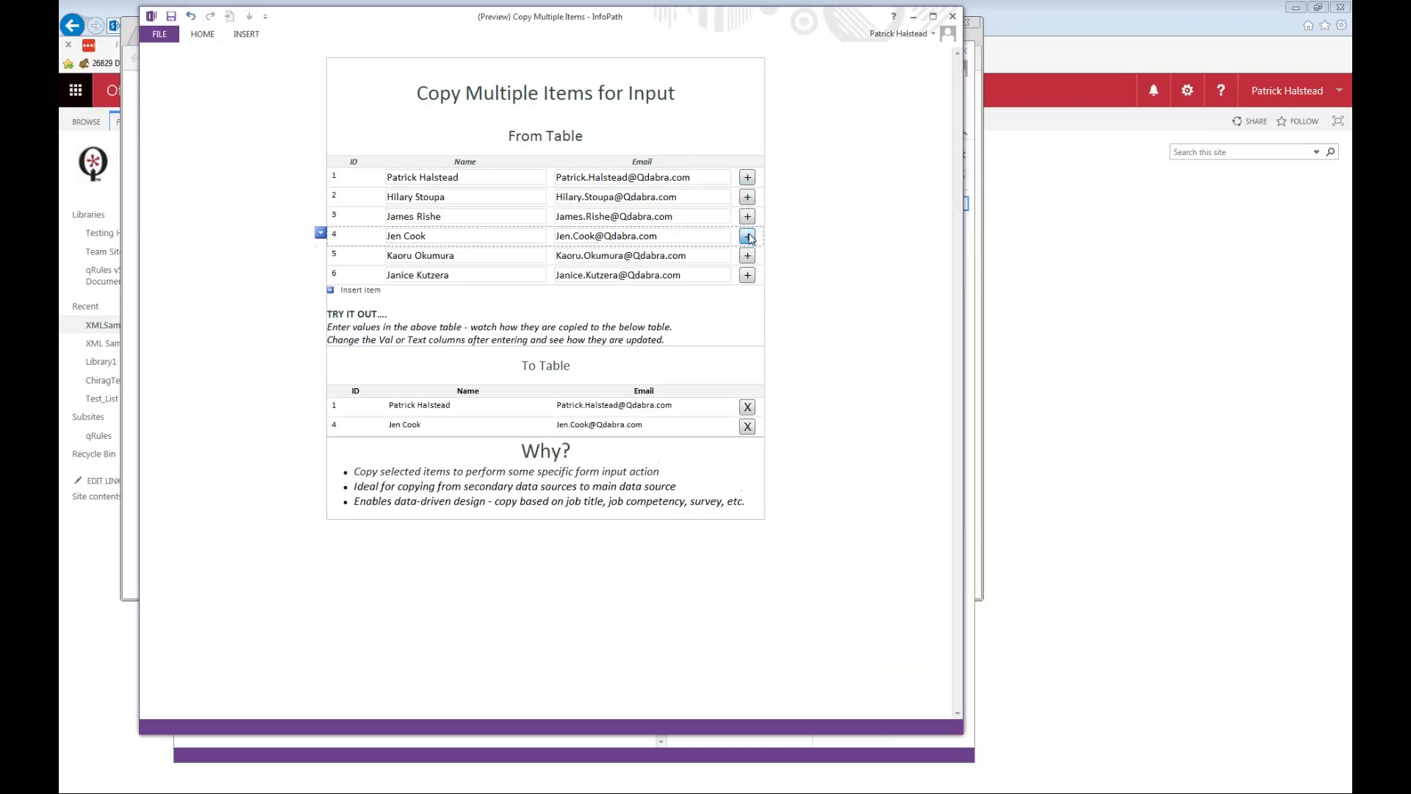
left_click(748, 406)
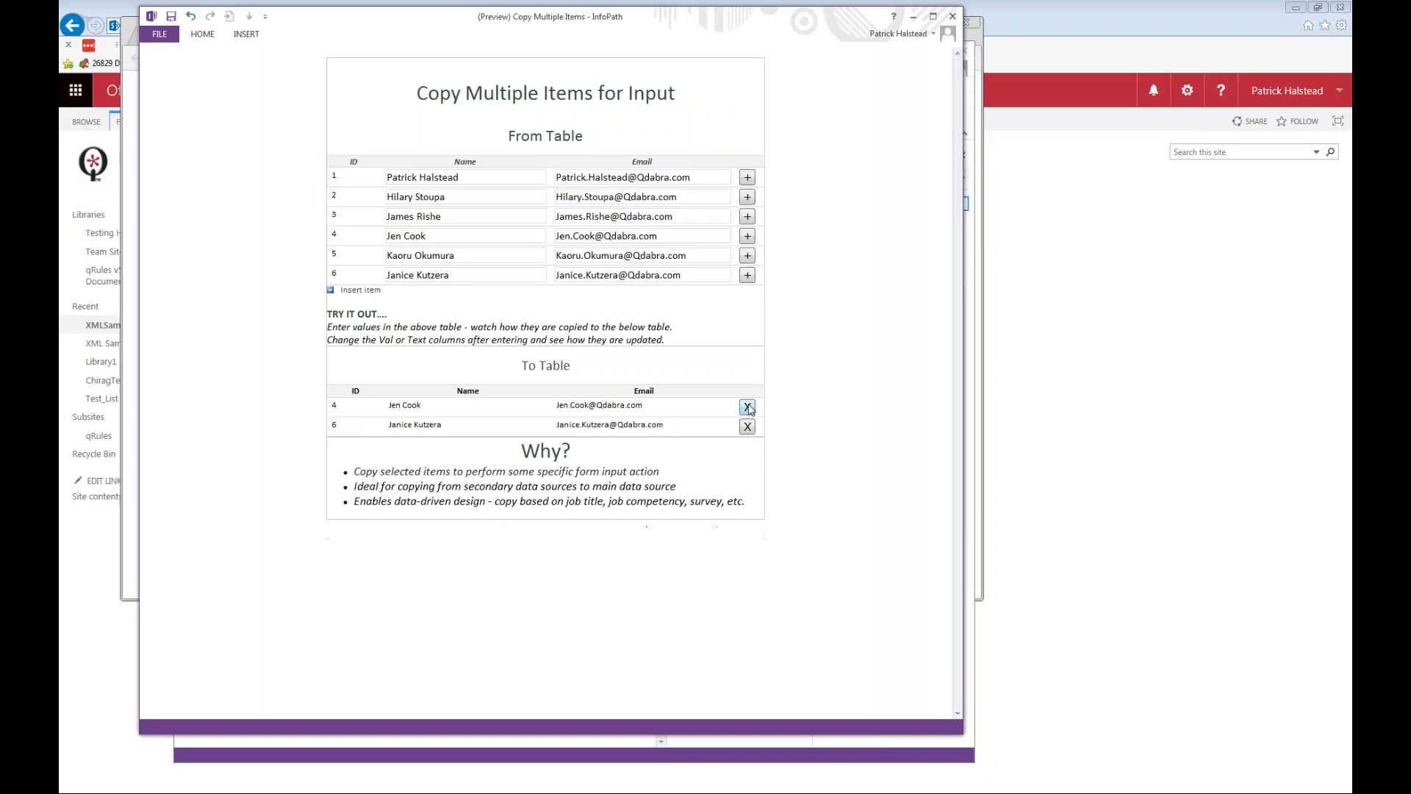
Append "asdasd" to the name in the From Table's ID 3 row, copy that row to the To Table, and close the preview.
left_click(522, 218)
type("asdasd")
key("Tab")
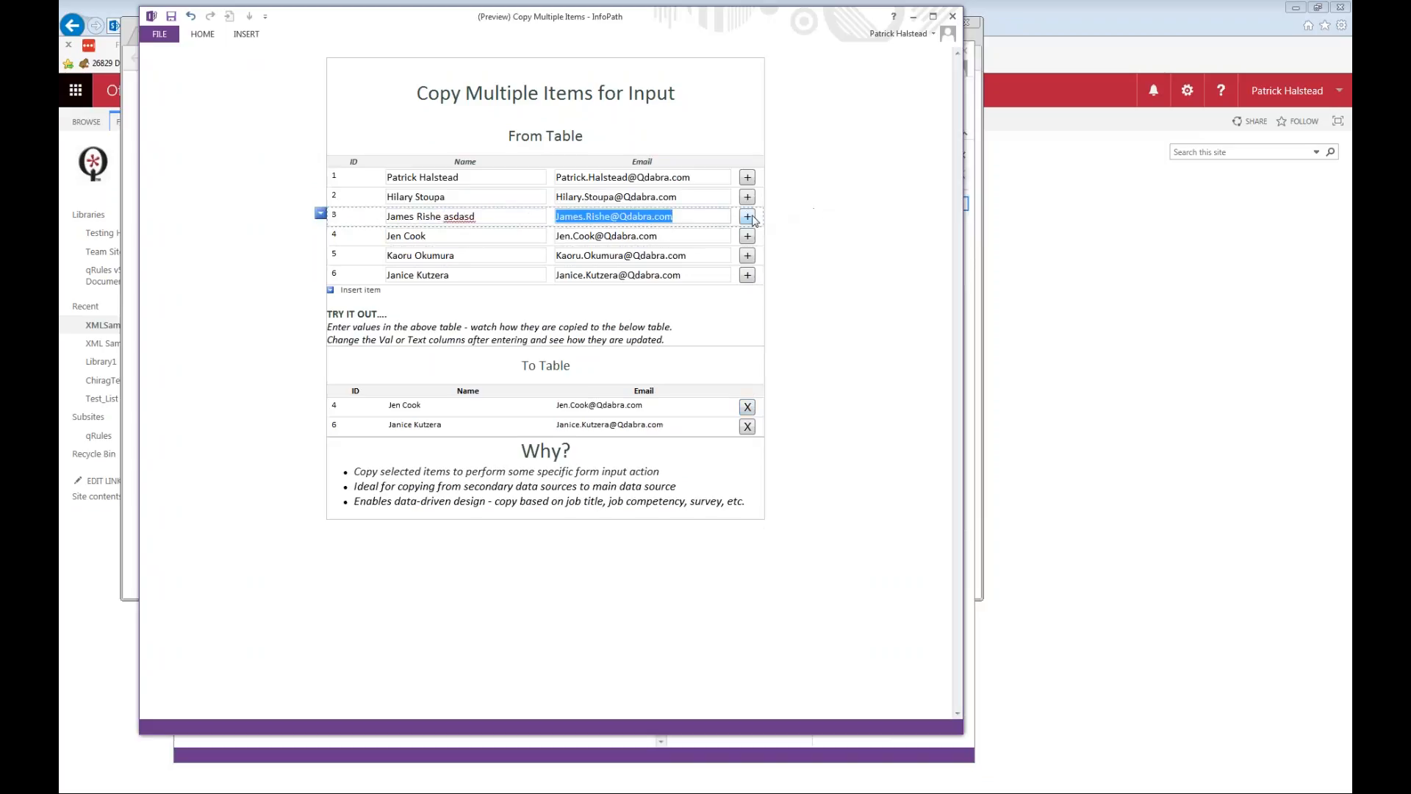
left_click(749, 217)
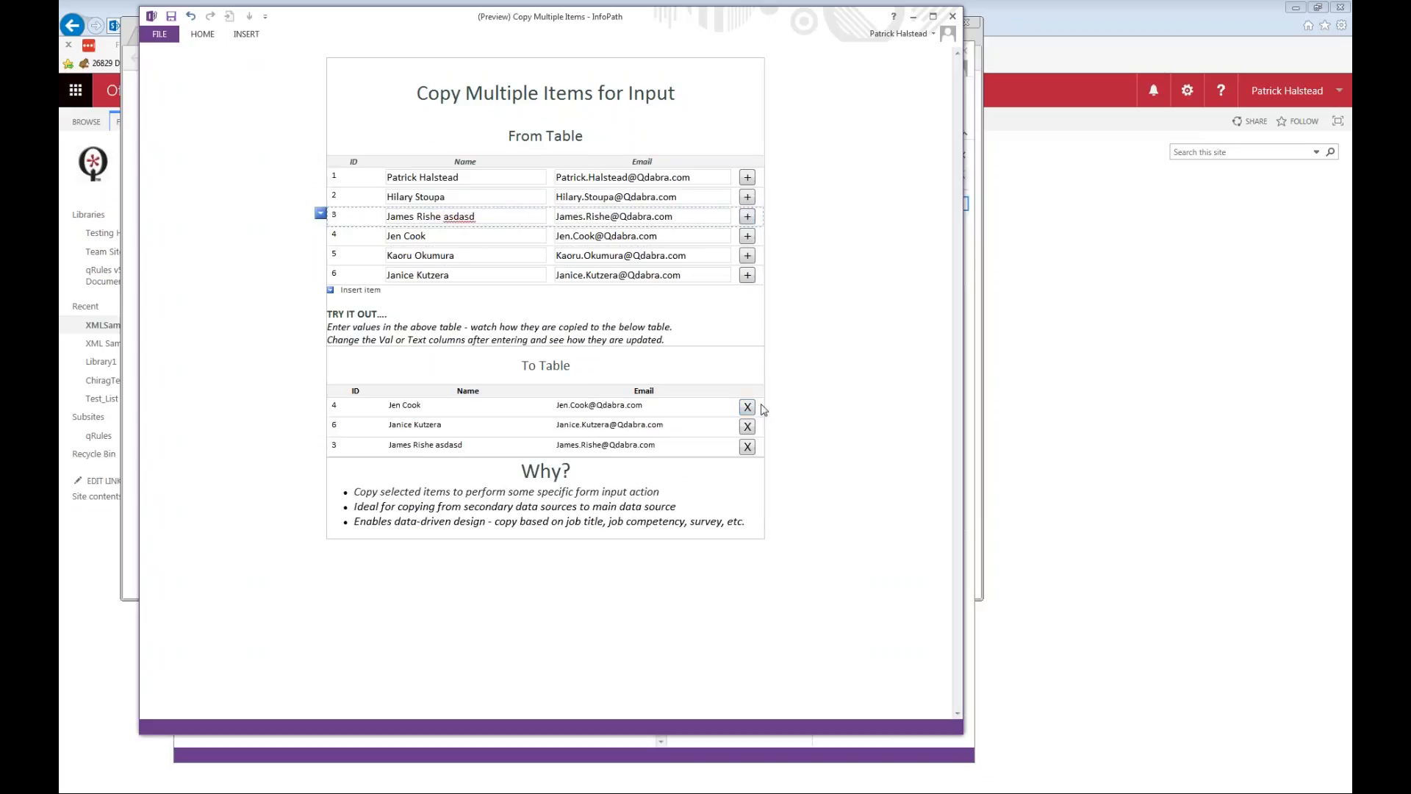
left_click(953, 17)
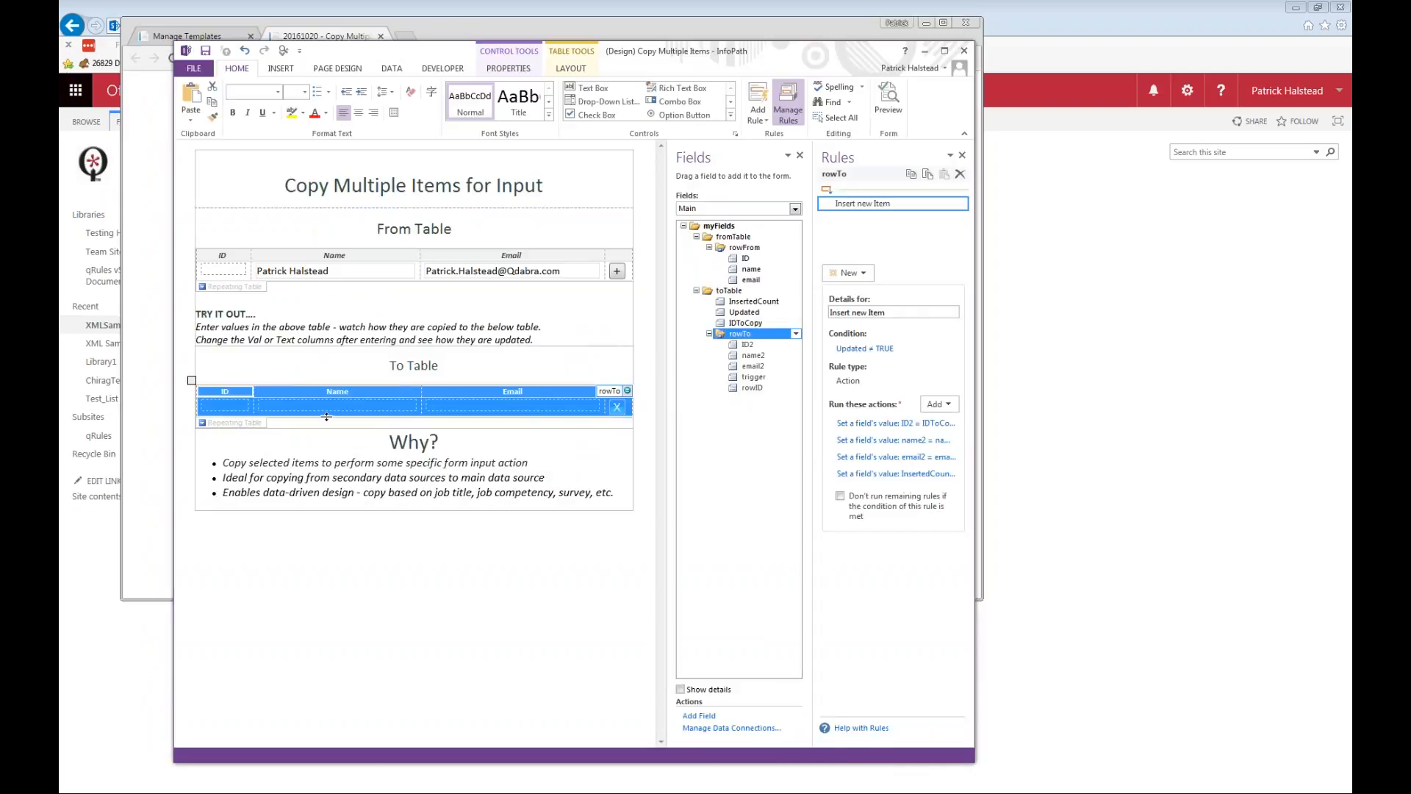
Examine the InsertedCount action in rowTo's Insert new Item rule and revisit the + button's Insert New Item rule.
left_click(912, 474)
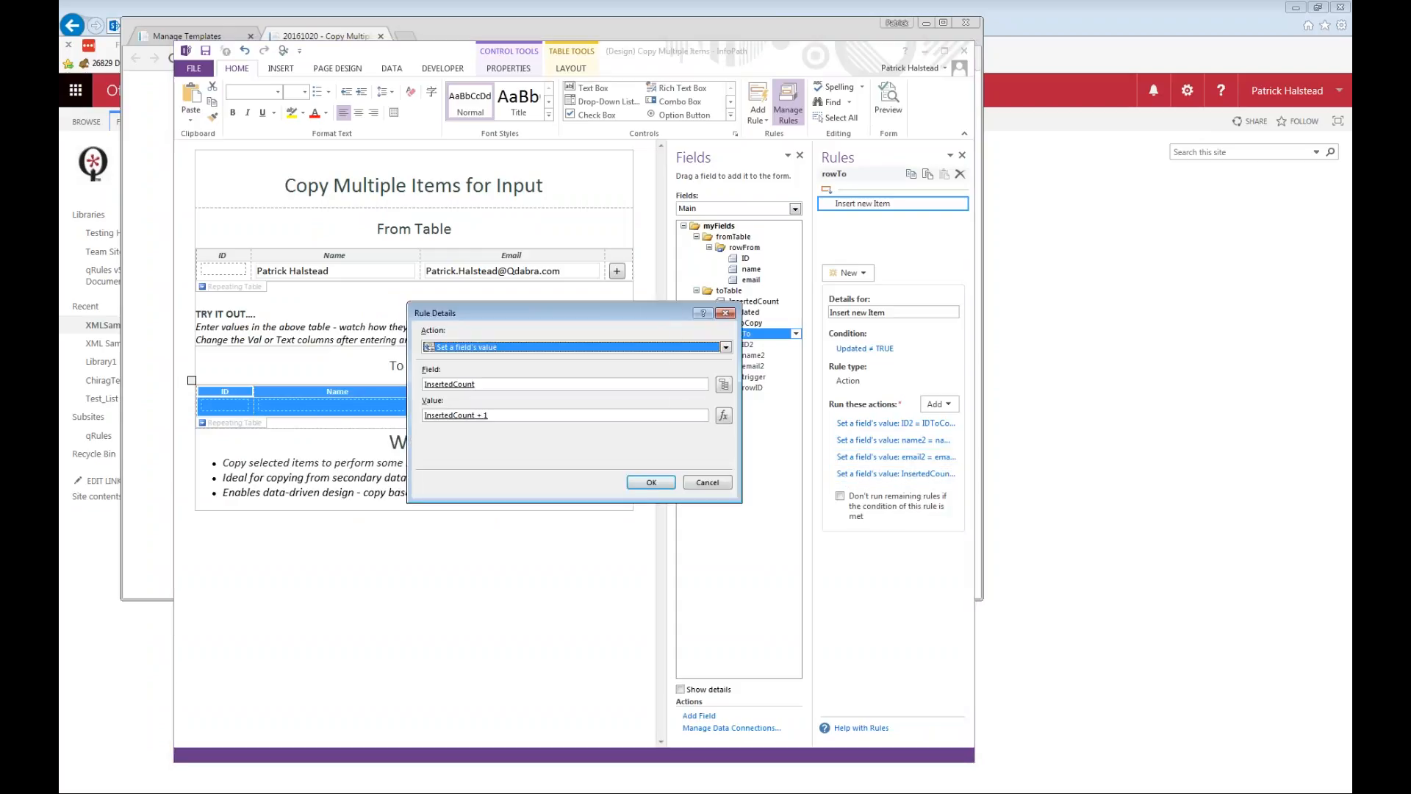
key("Escape")
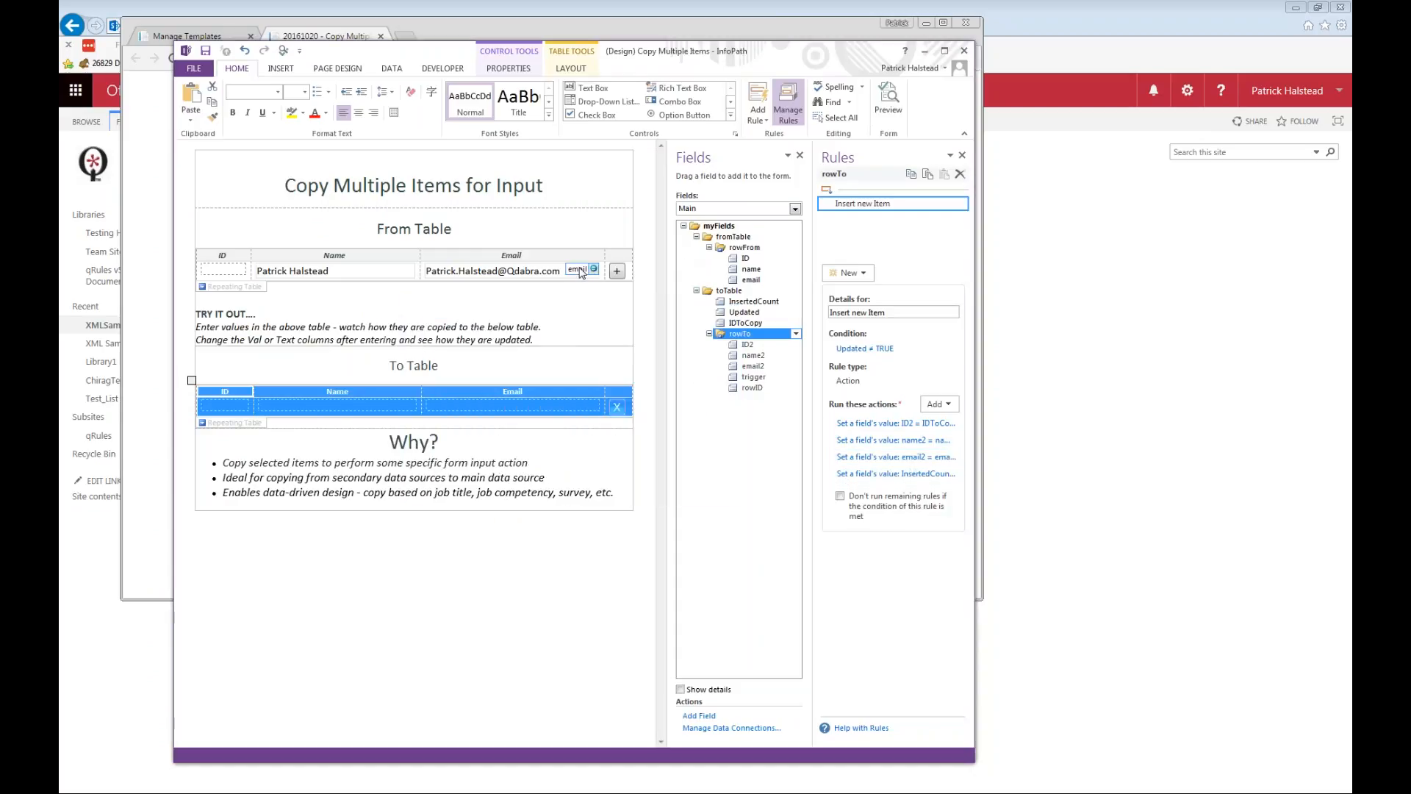
left_click(623, 271)
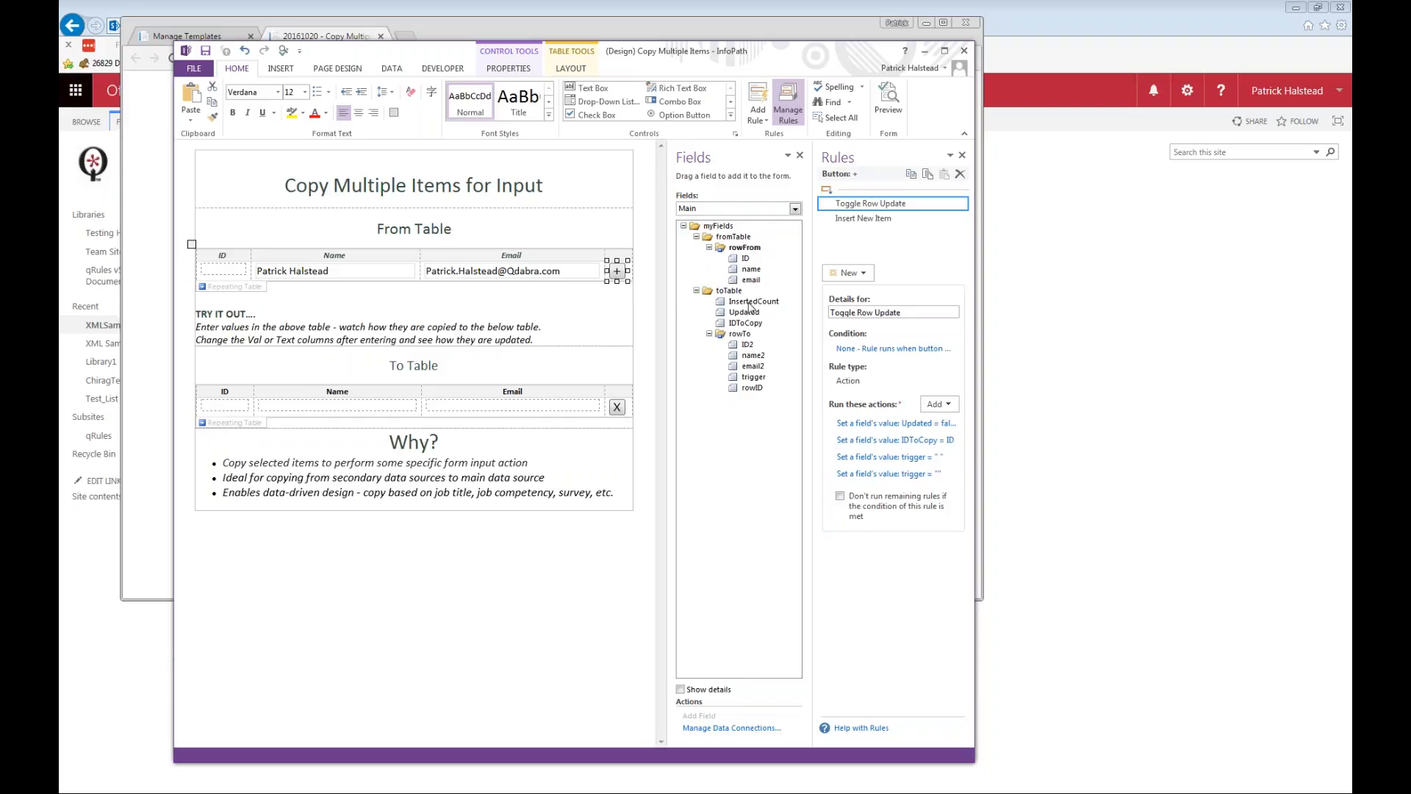
left_click(855, 221)
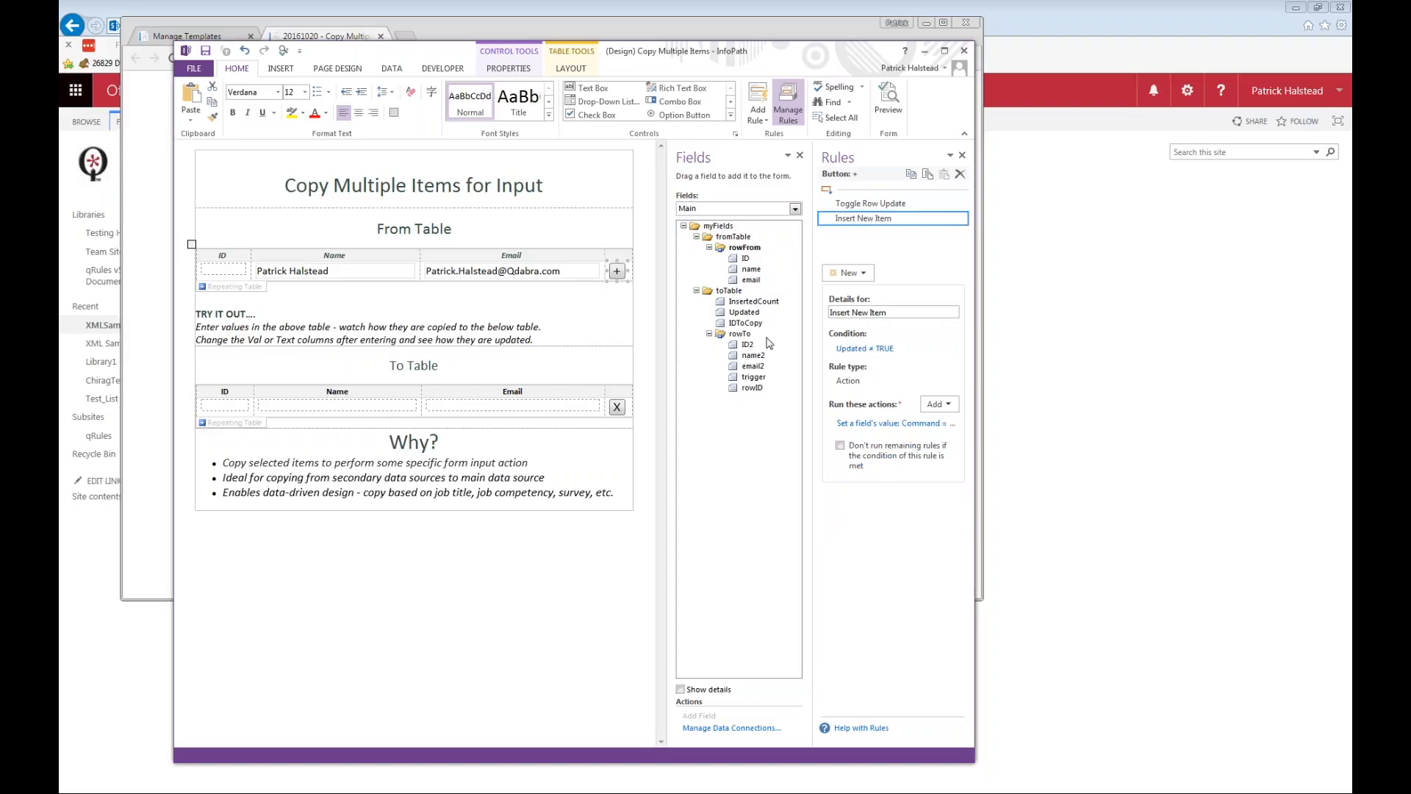
Save and close the Copy Multiple Items template, close its browser form, and open the 20161020 - FormsViewer Validation form.
left_click(962, 53)
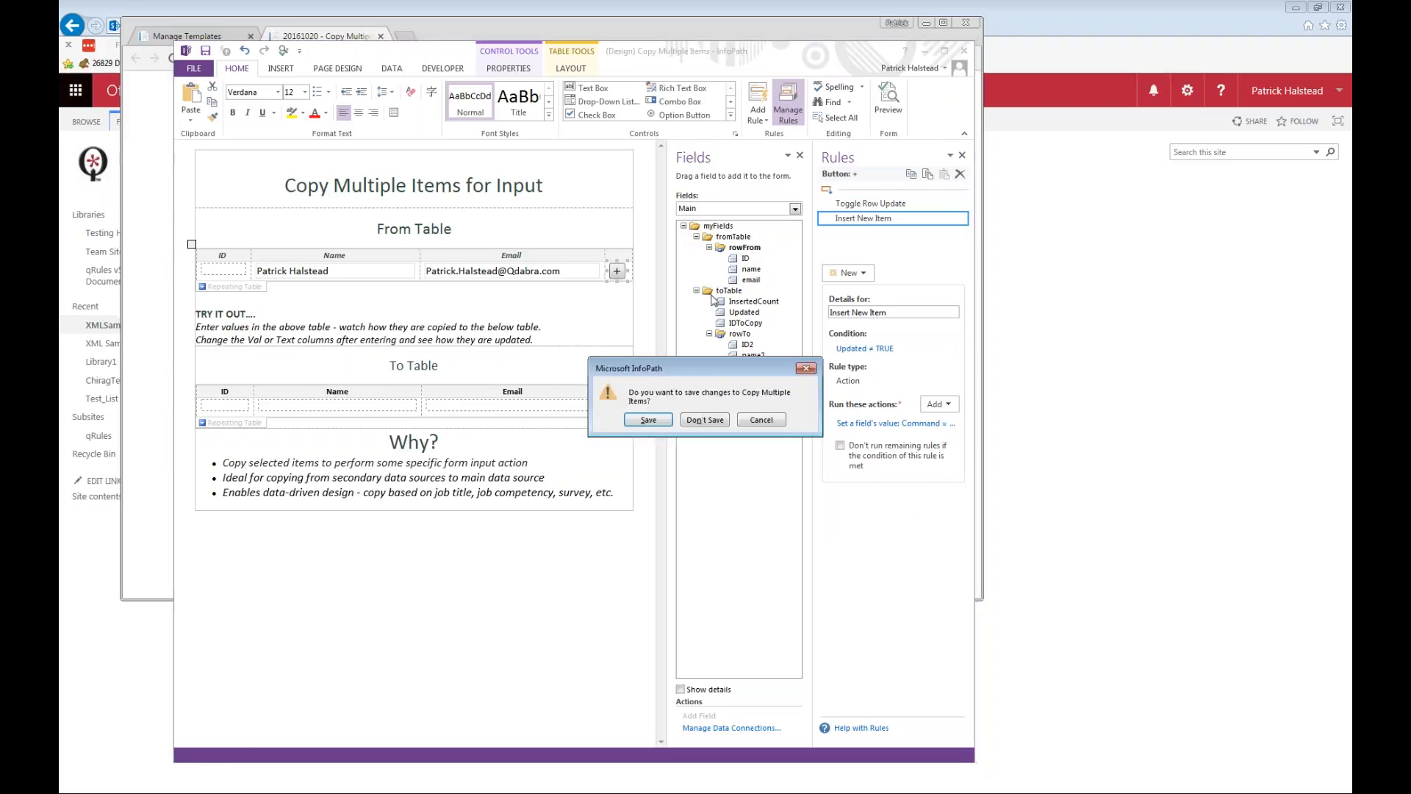
left_click(650, 419)
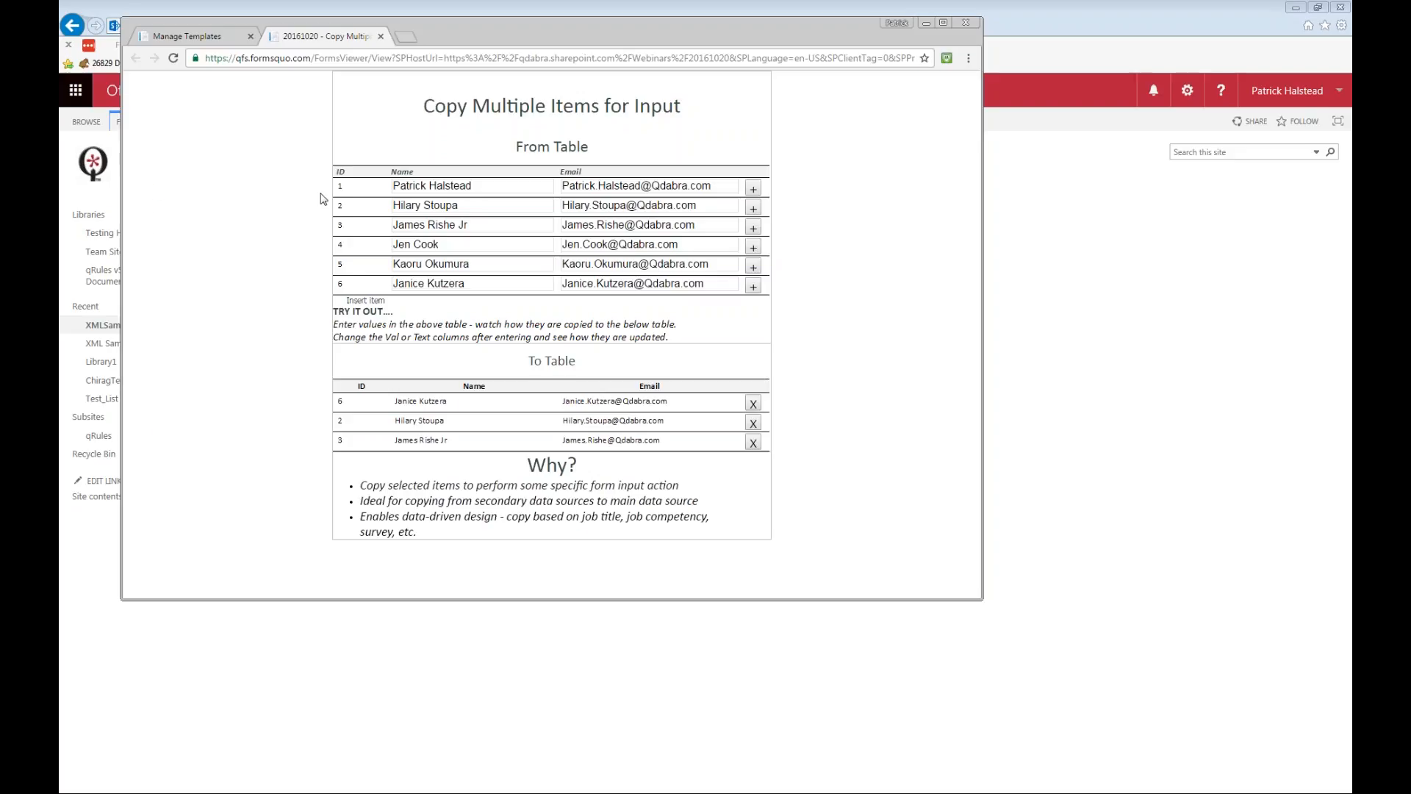
key("ctrl+w")
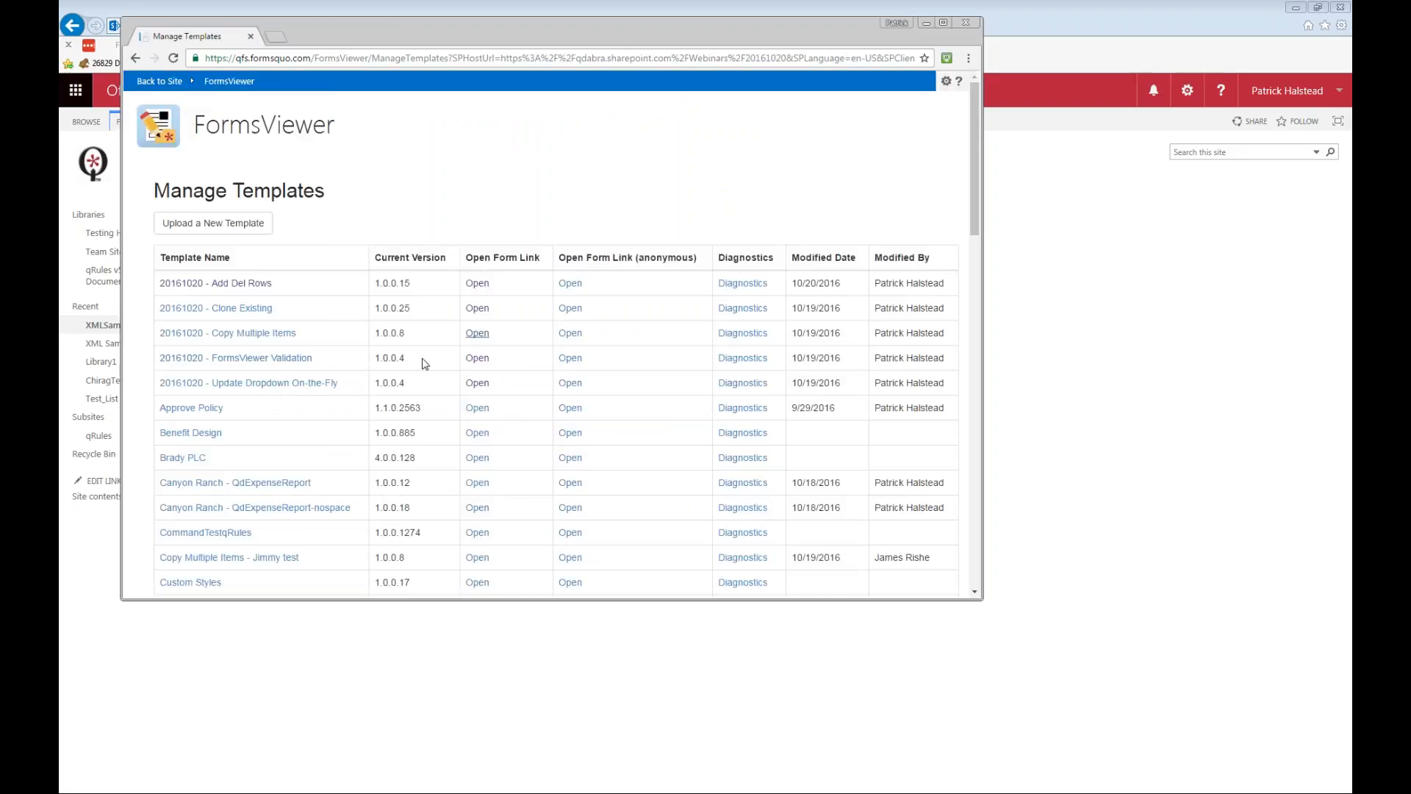
left_click(471, 359)
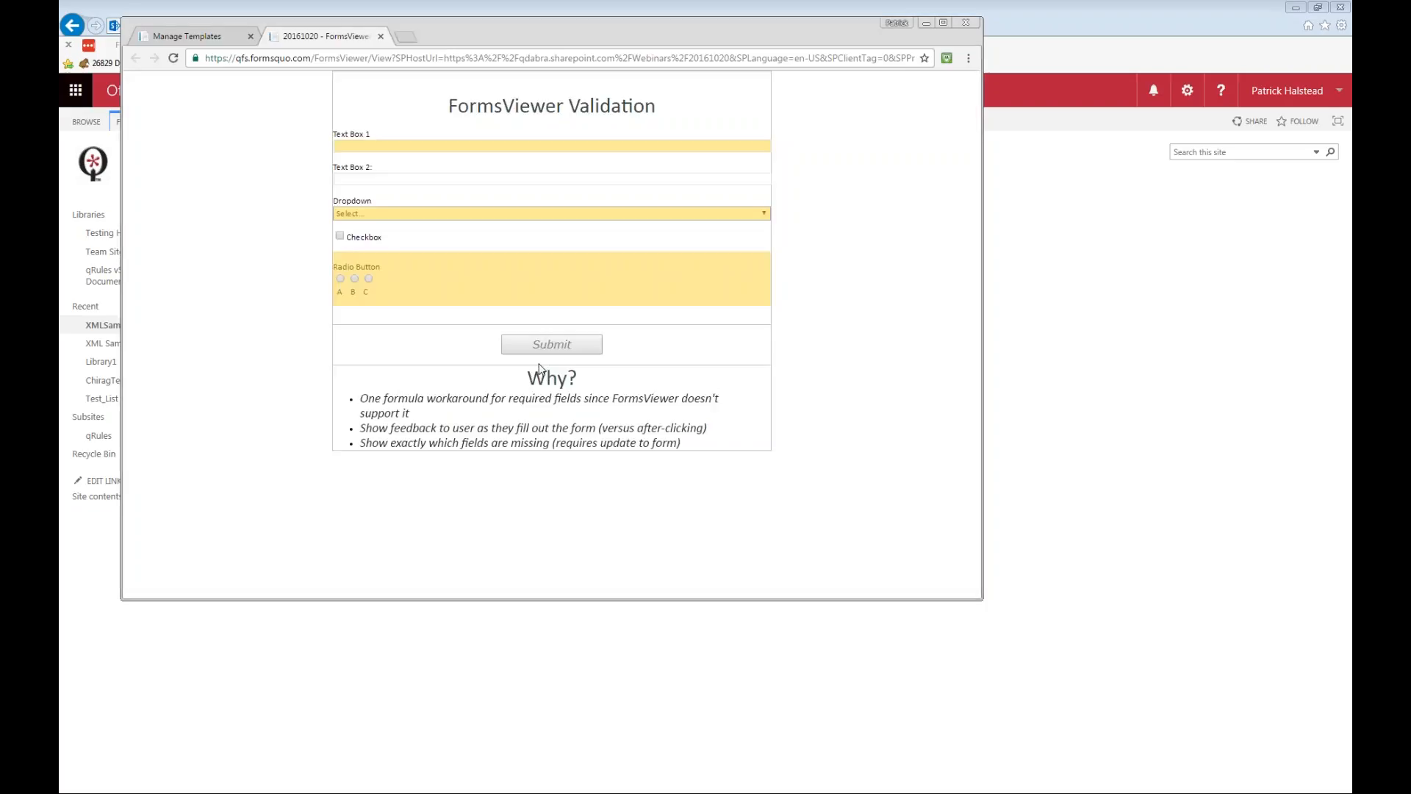
Switch to the FormsViewer Validation design in InfoPath and check the new rule types offered for the Text Box 1 control.
key("alt+Tab")
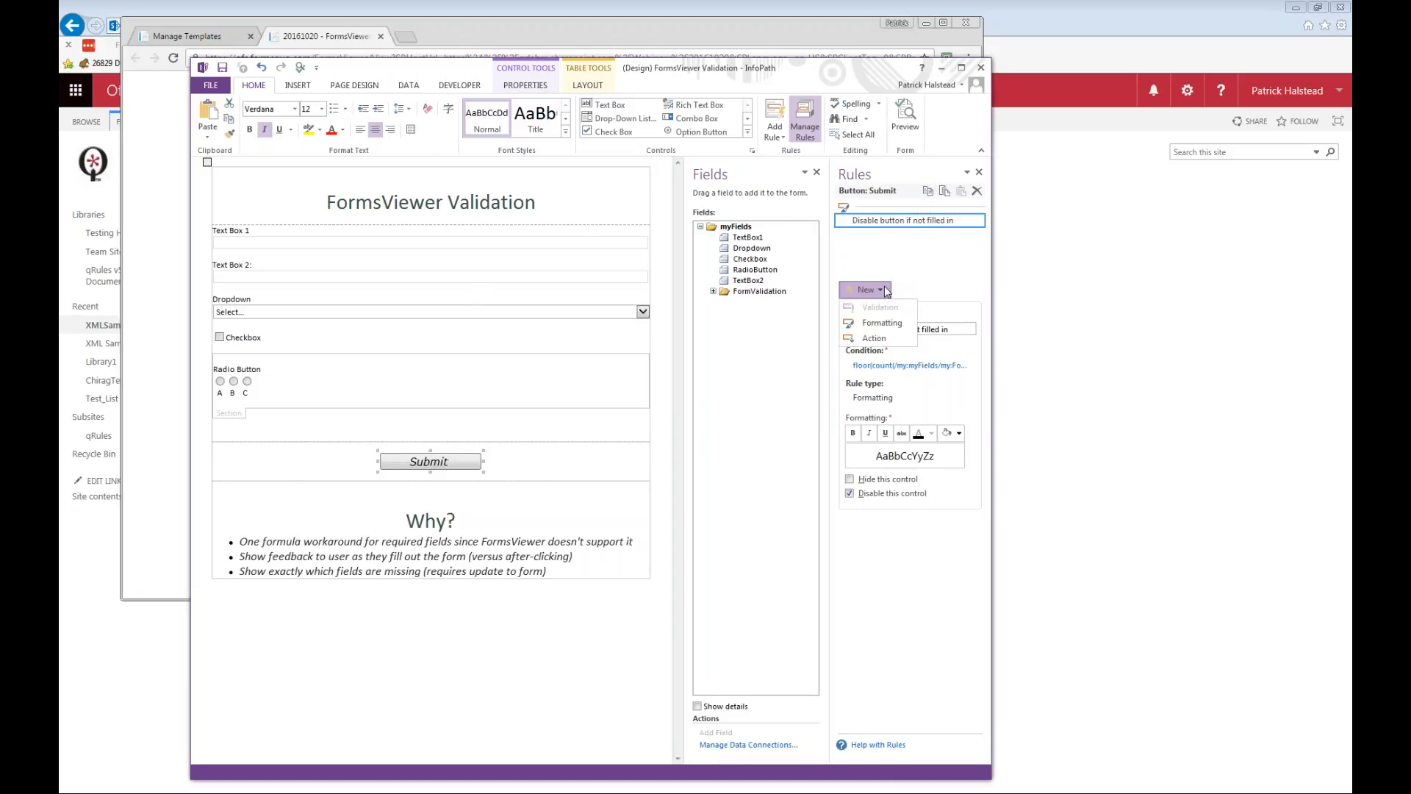
left_click(375, 250)
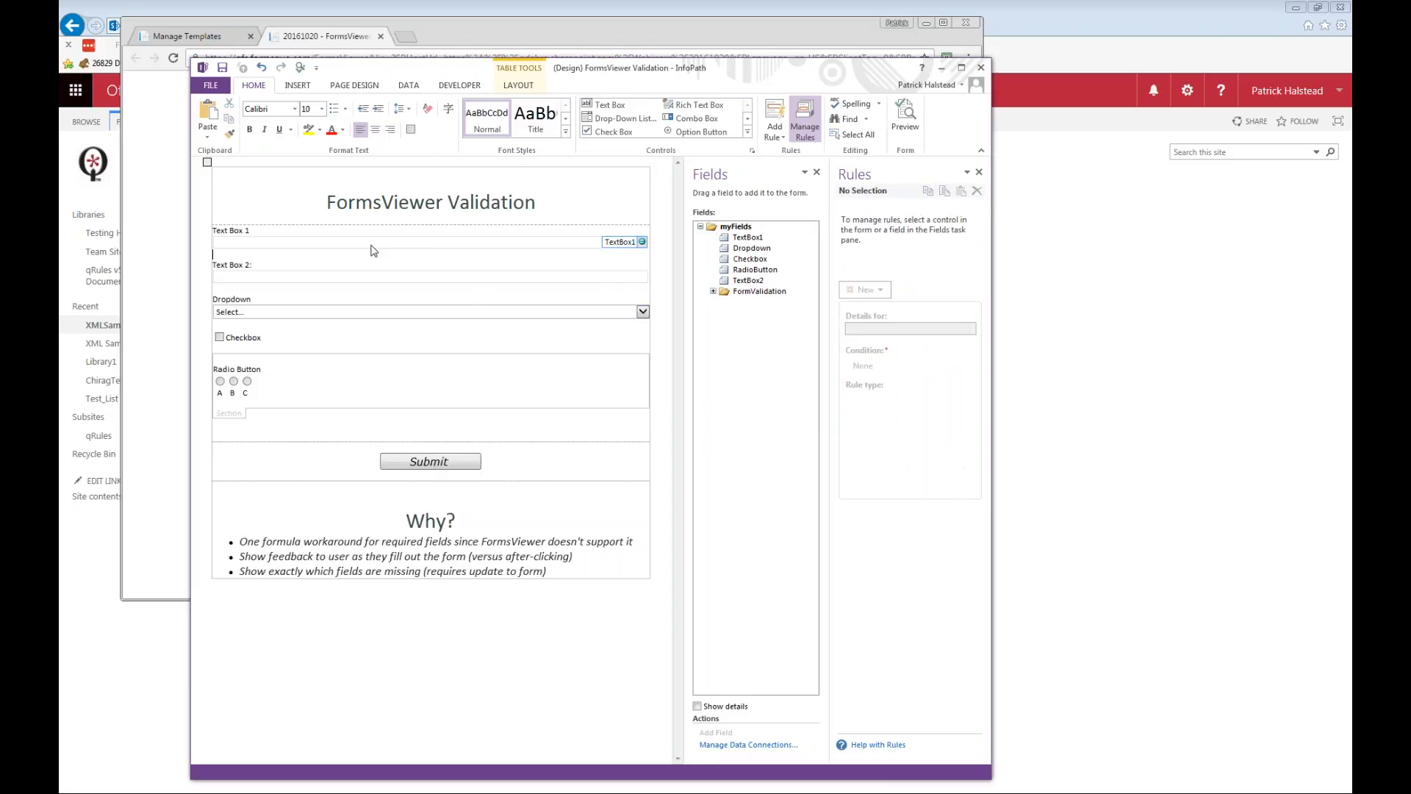
left_click(370, 244)
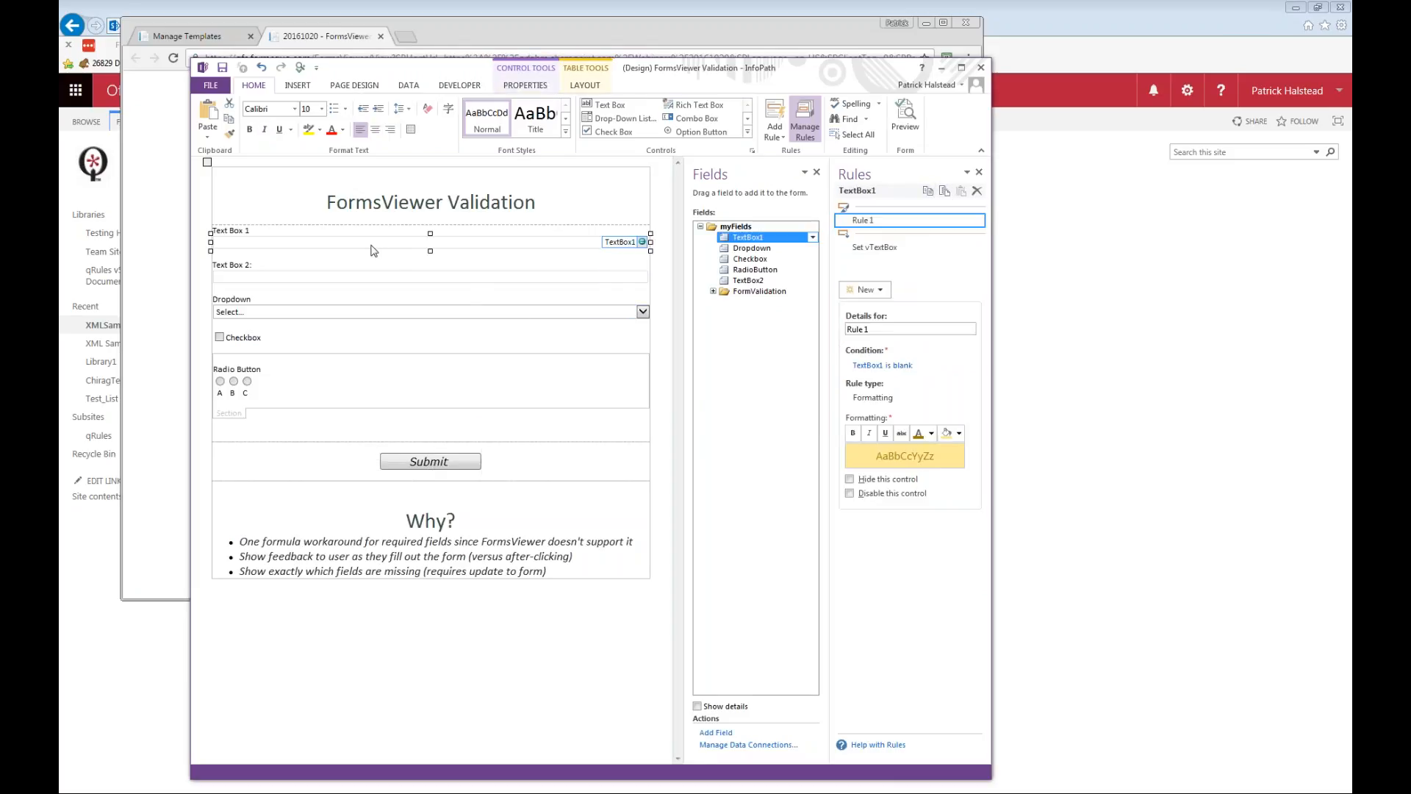
left_click(883, 289)
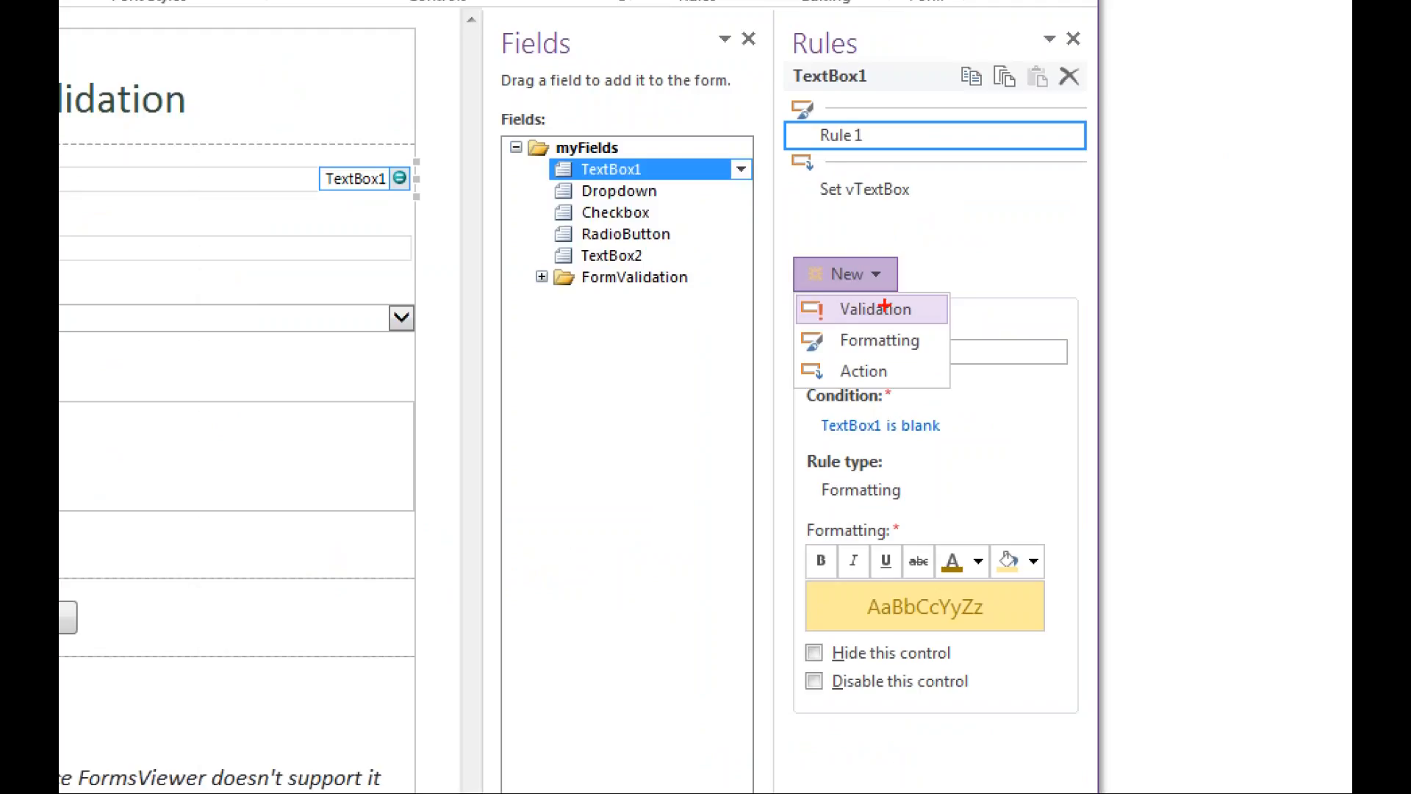
left_click_drag(810, 325, 933, 322)
key("Escape")
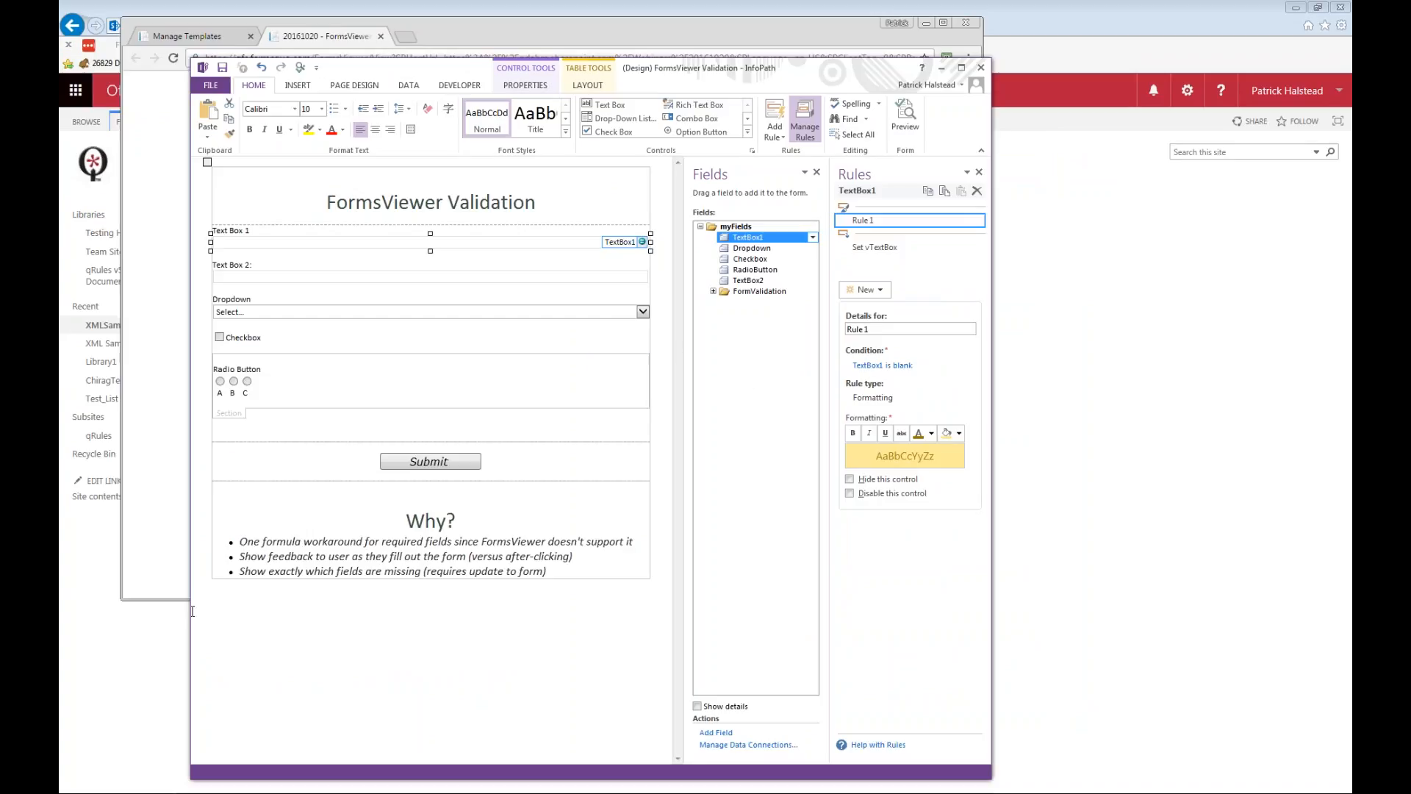
Return to the browser, look through the Manage Templates list, and check the version number on the FormsViewer main page.
left_click(171, 586)
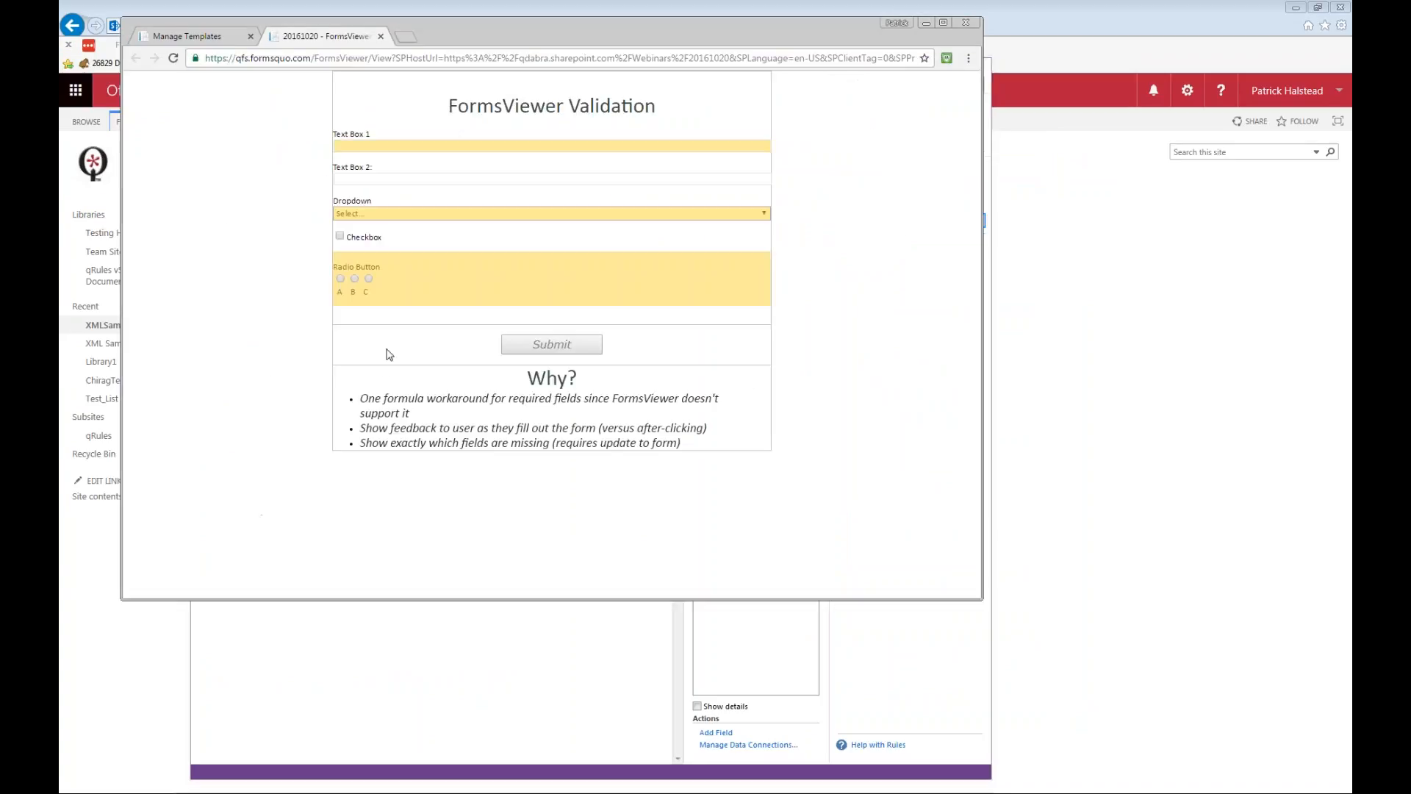
left_click(227, 39)
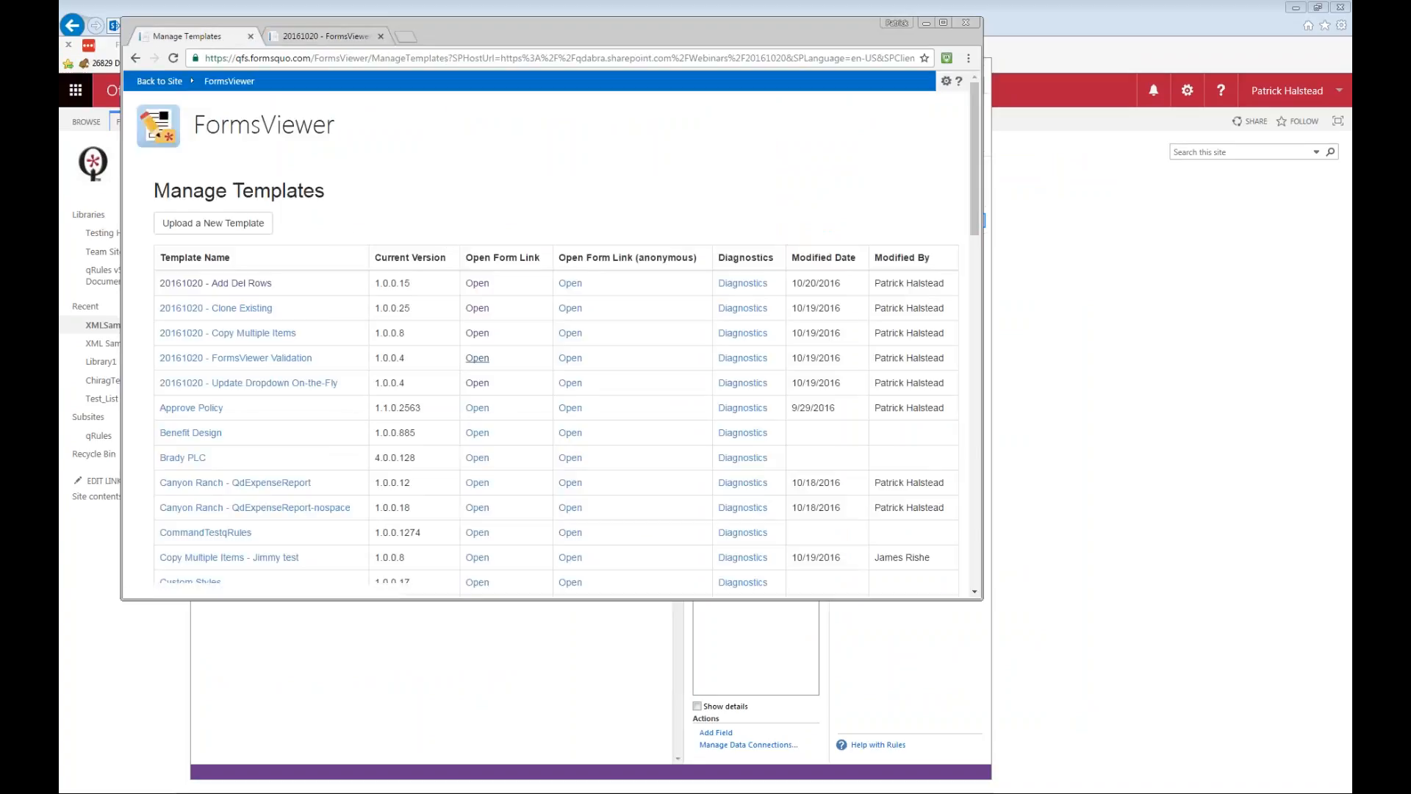
left_click_drag(974, 206, 964, 532)
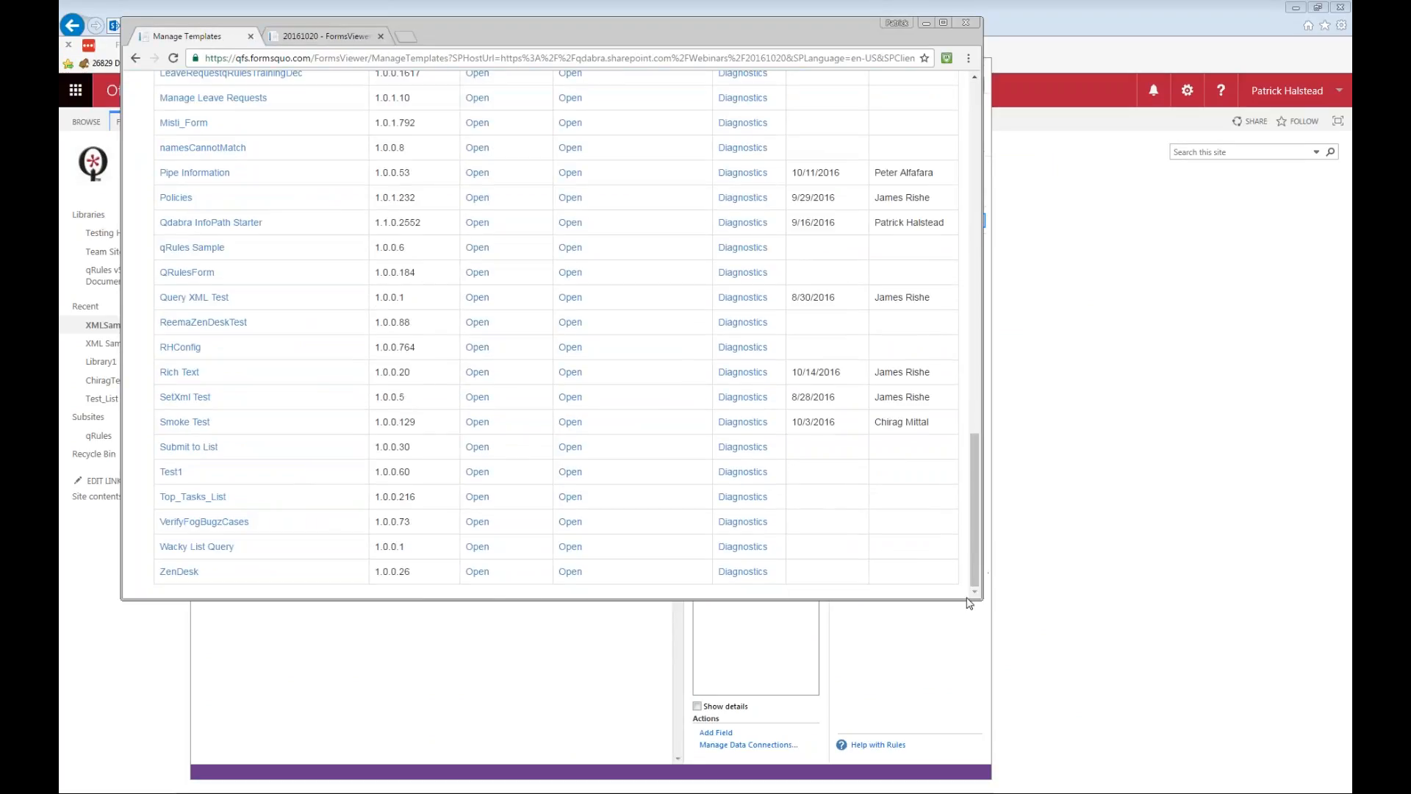
left_click_drag(967, 612, 967, 665)
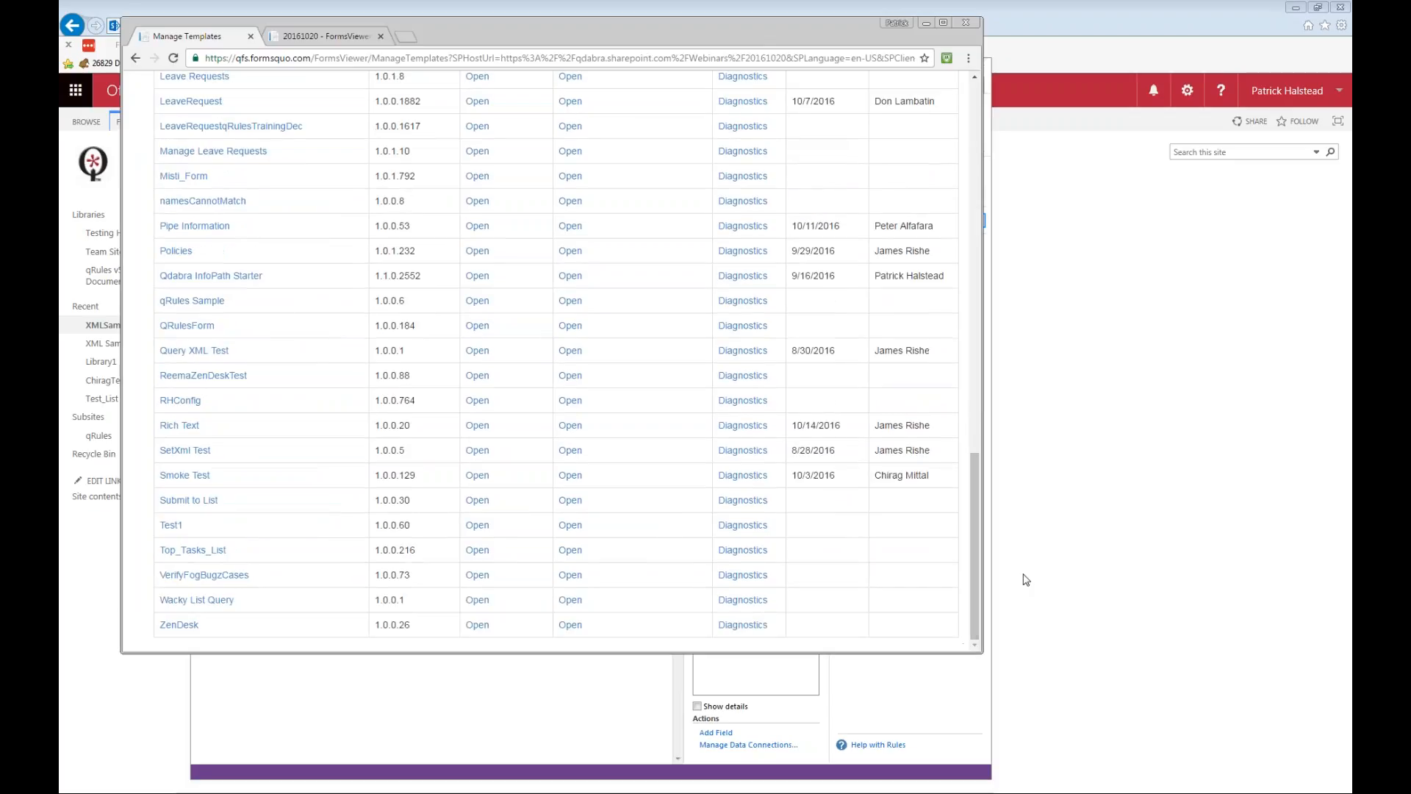
left_click_drag(979, 599, 994, 162)
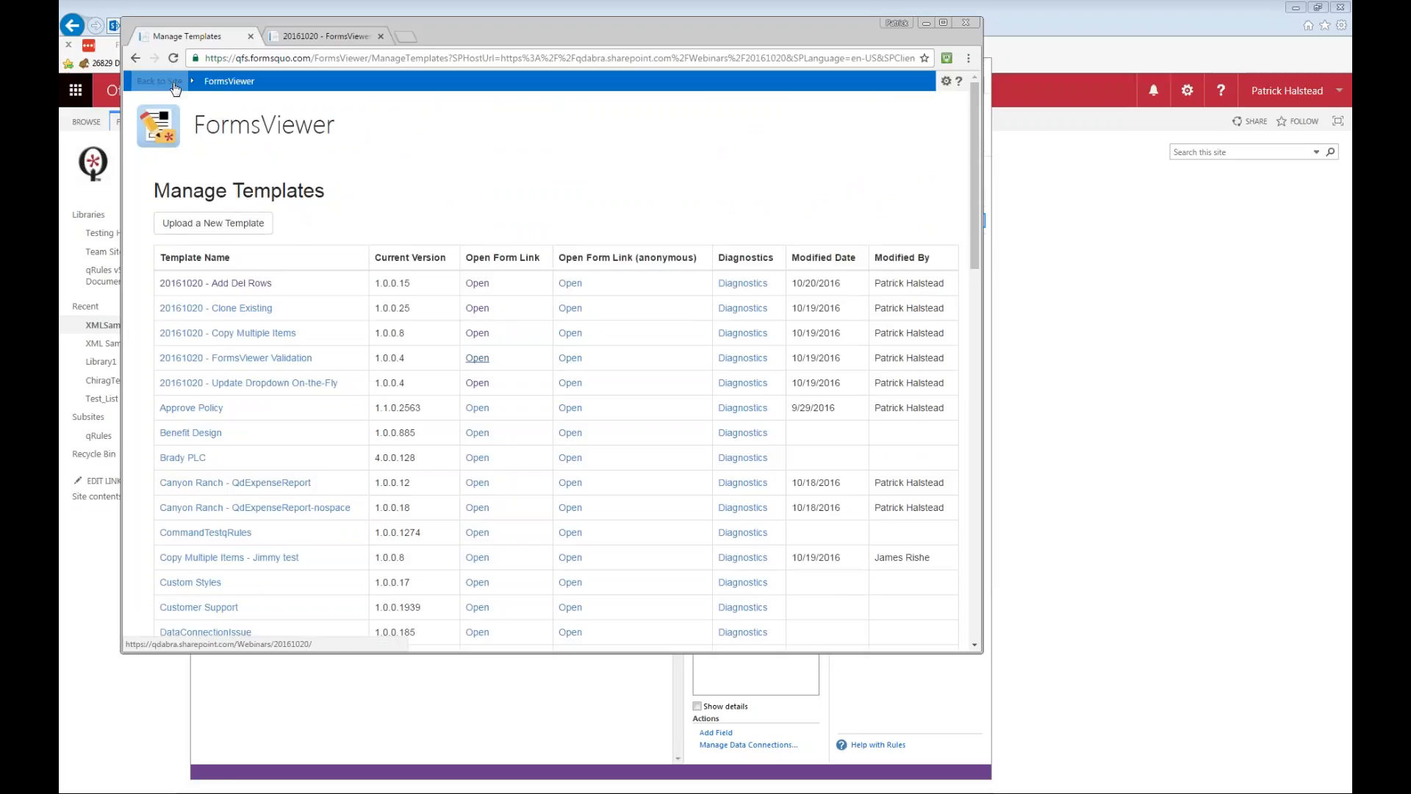
left_click(234, 81)
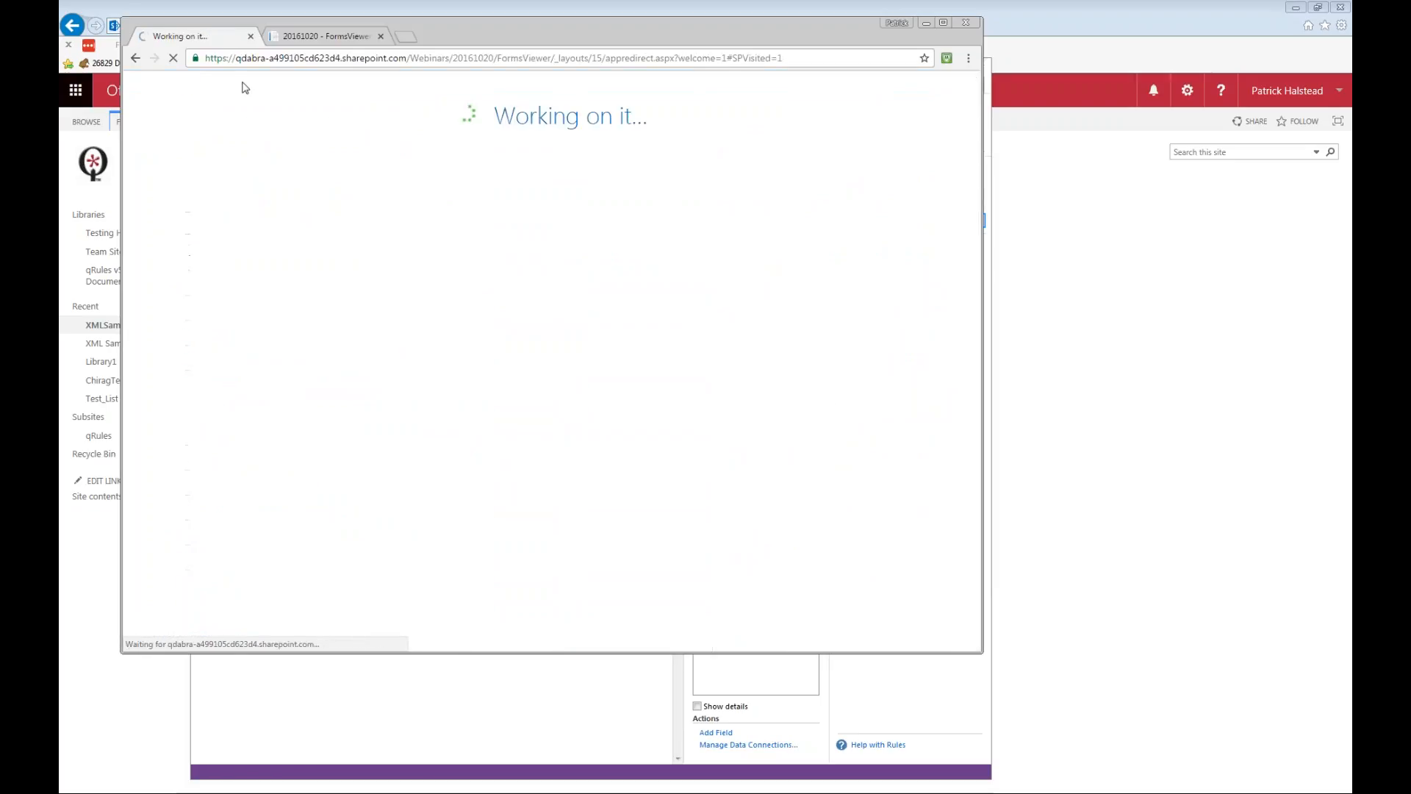
left_click_drag(616, 640, 521, 619)
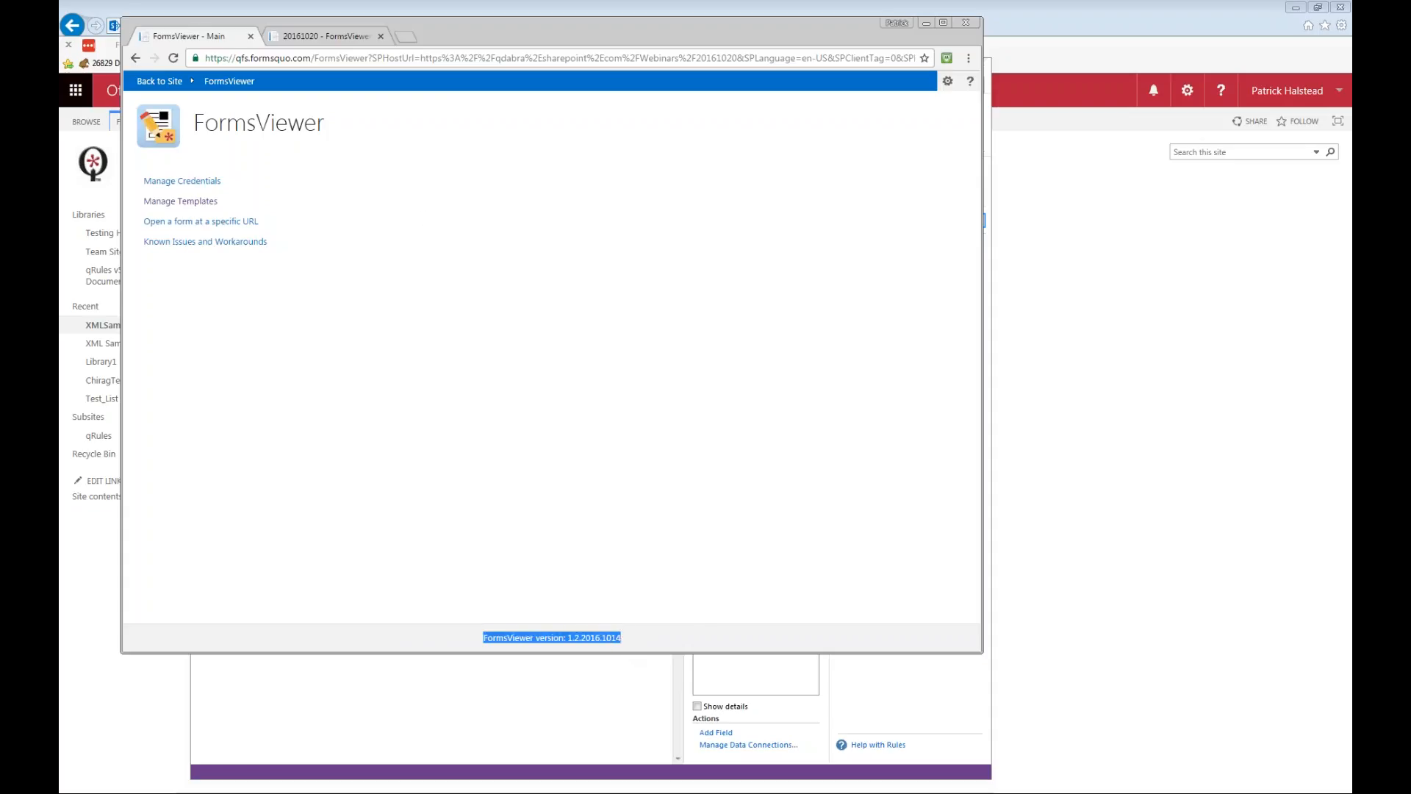
left_click(629, 646)
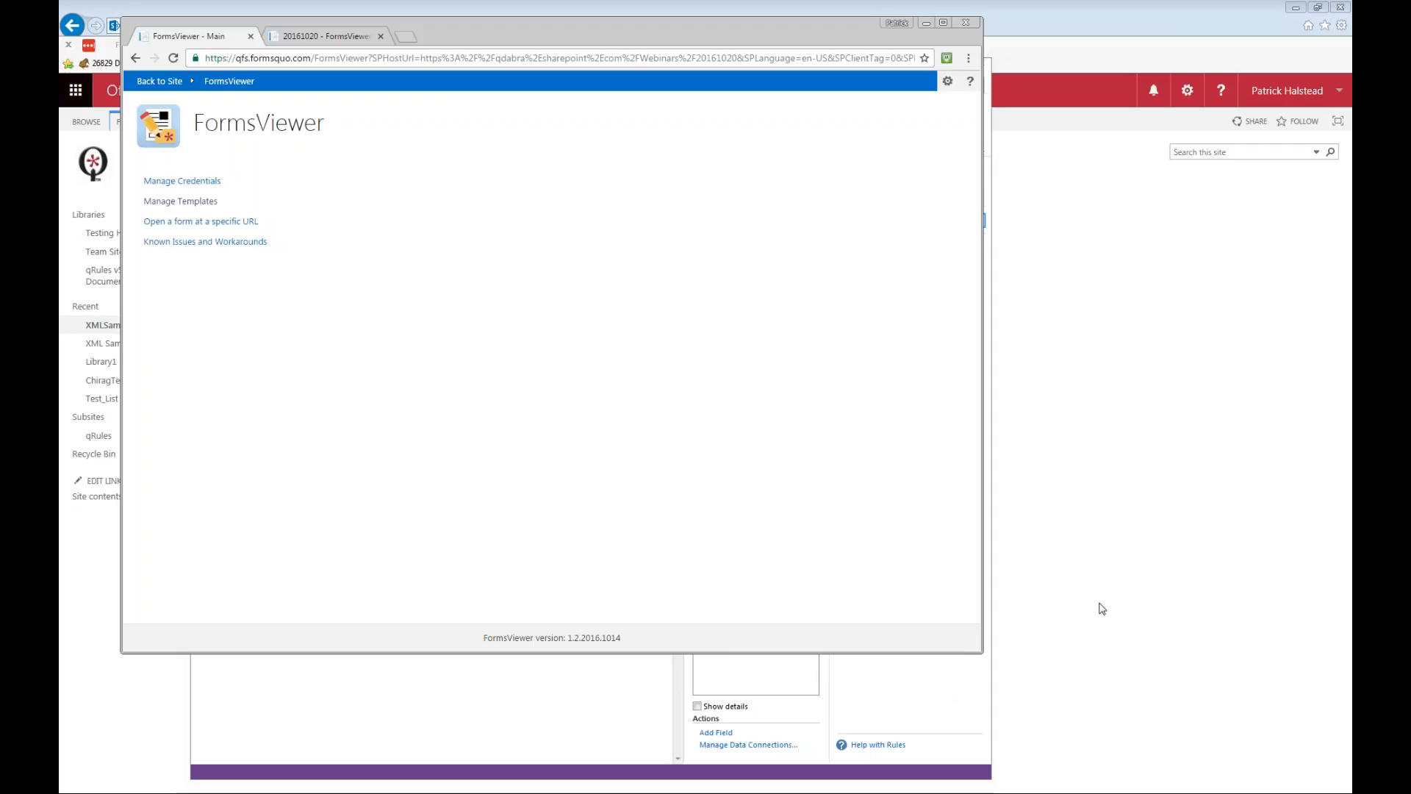
left_click(1056, 602)
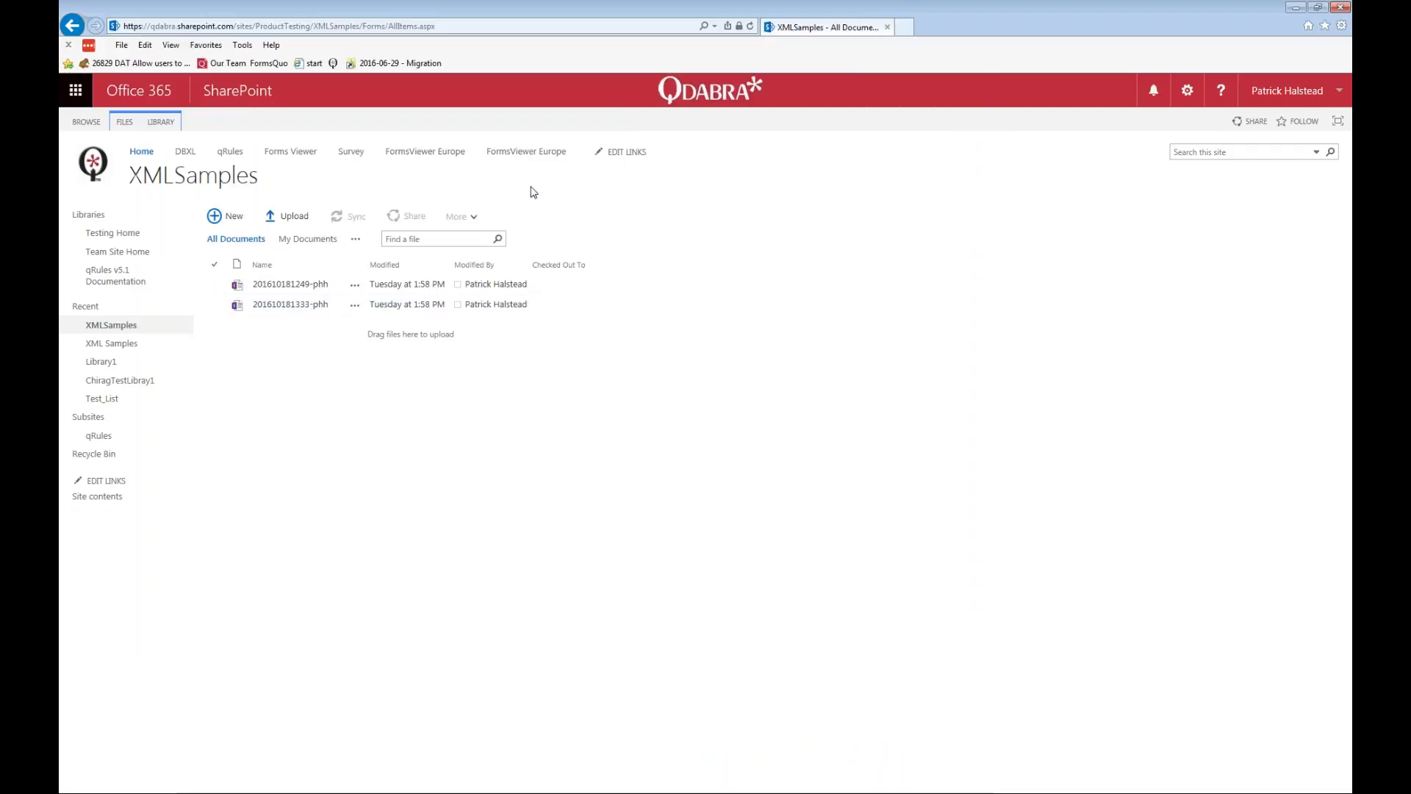
key("alt+Tab")
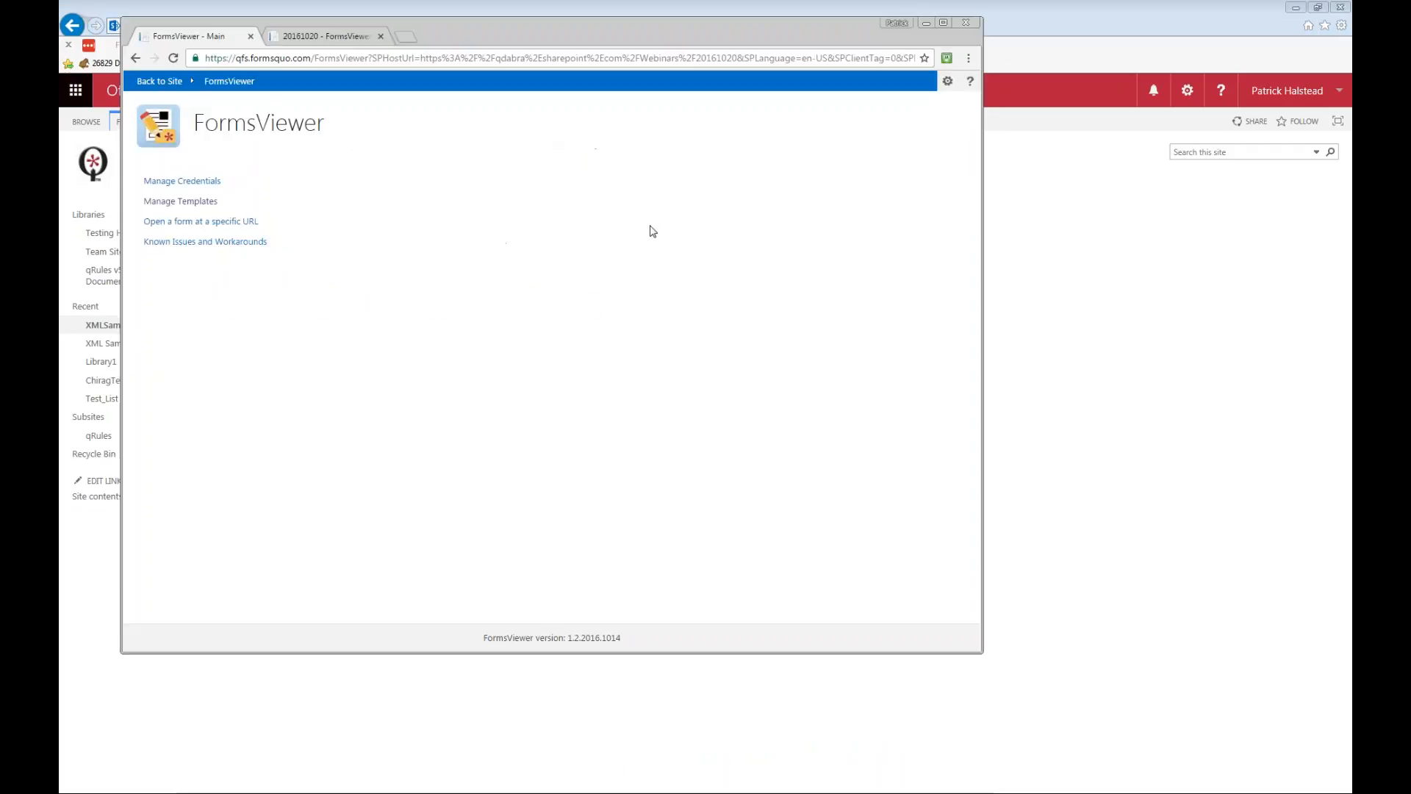
In the FormsViewer Validation form, enter a first name in Text Box 1, choose Banana in the dropdown and select radio option B.
left_click(321, 38)
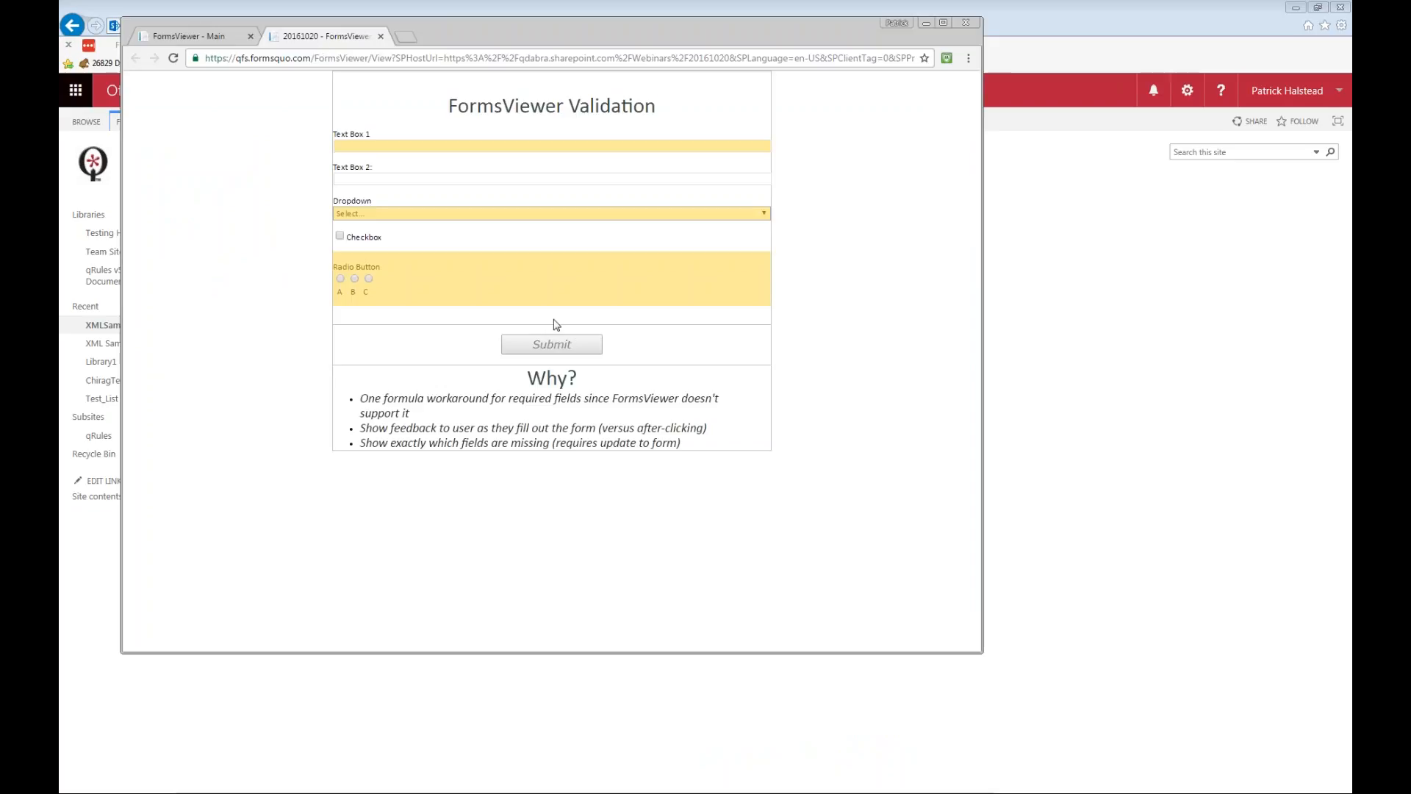
left_click(493, 146)
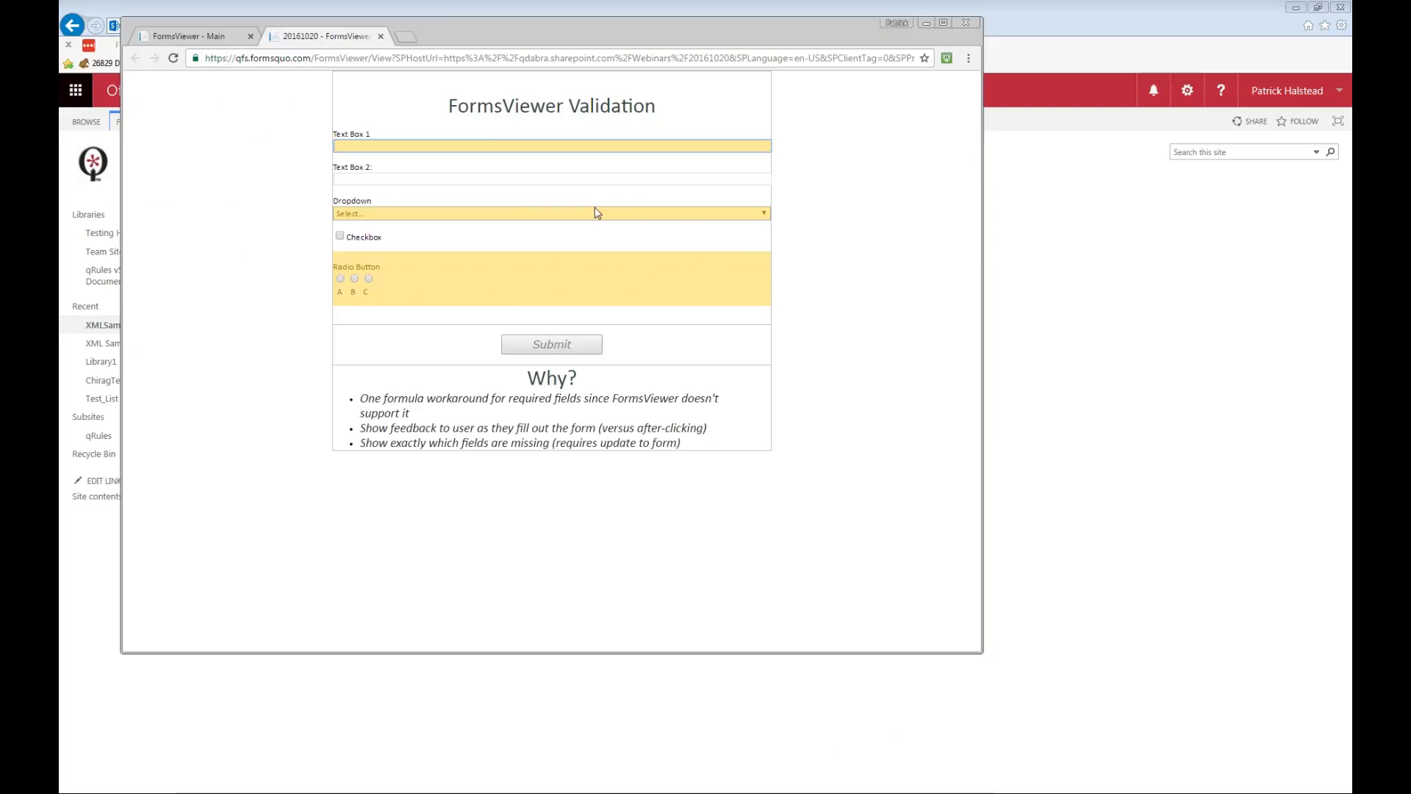
type("ck")
key("Tab")
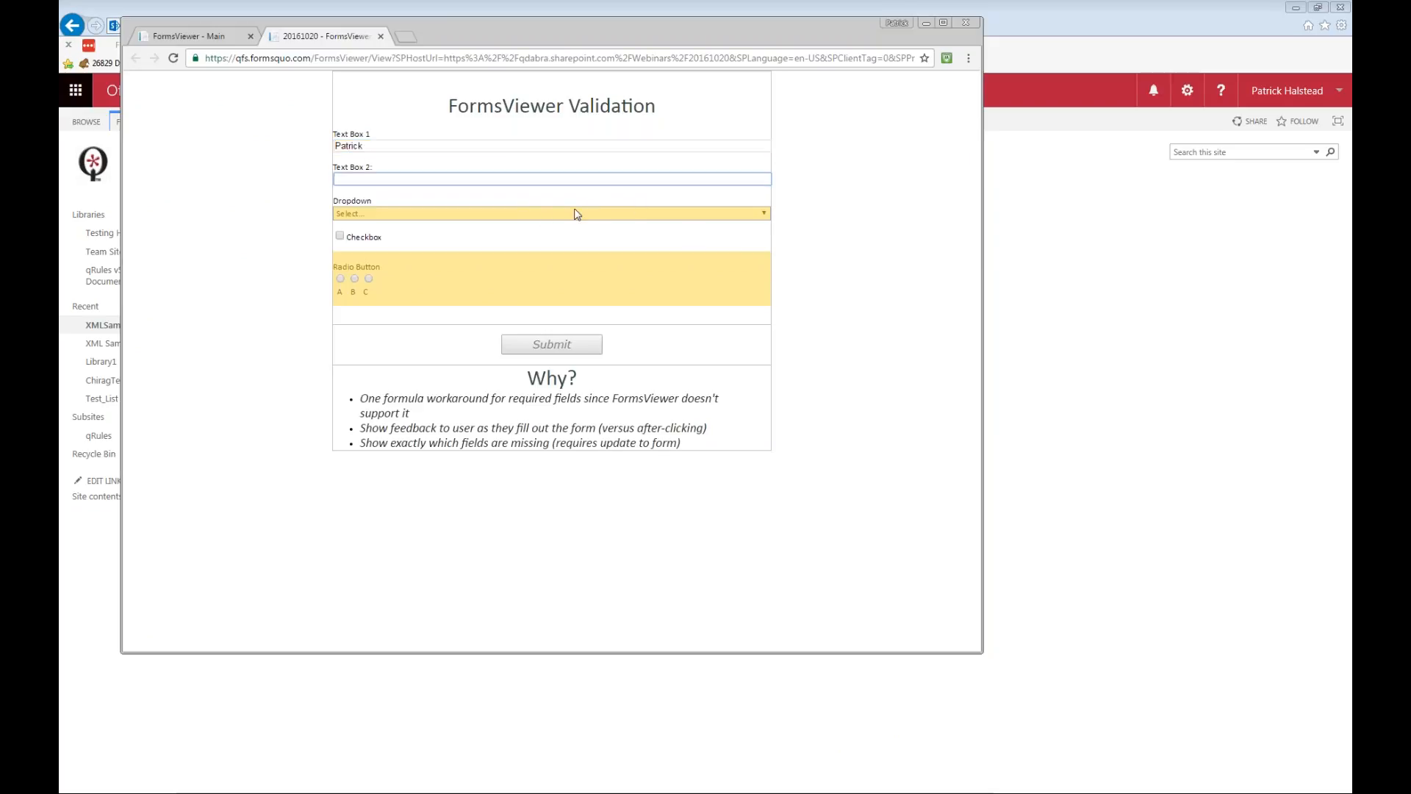
left_click(541, 214)
left_click(428, 251)
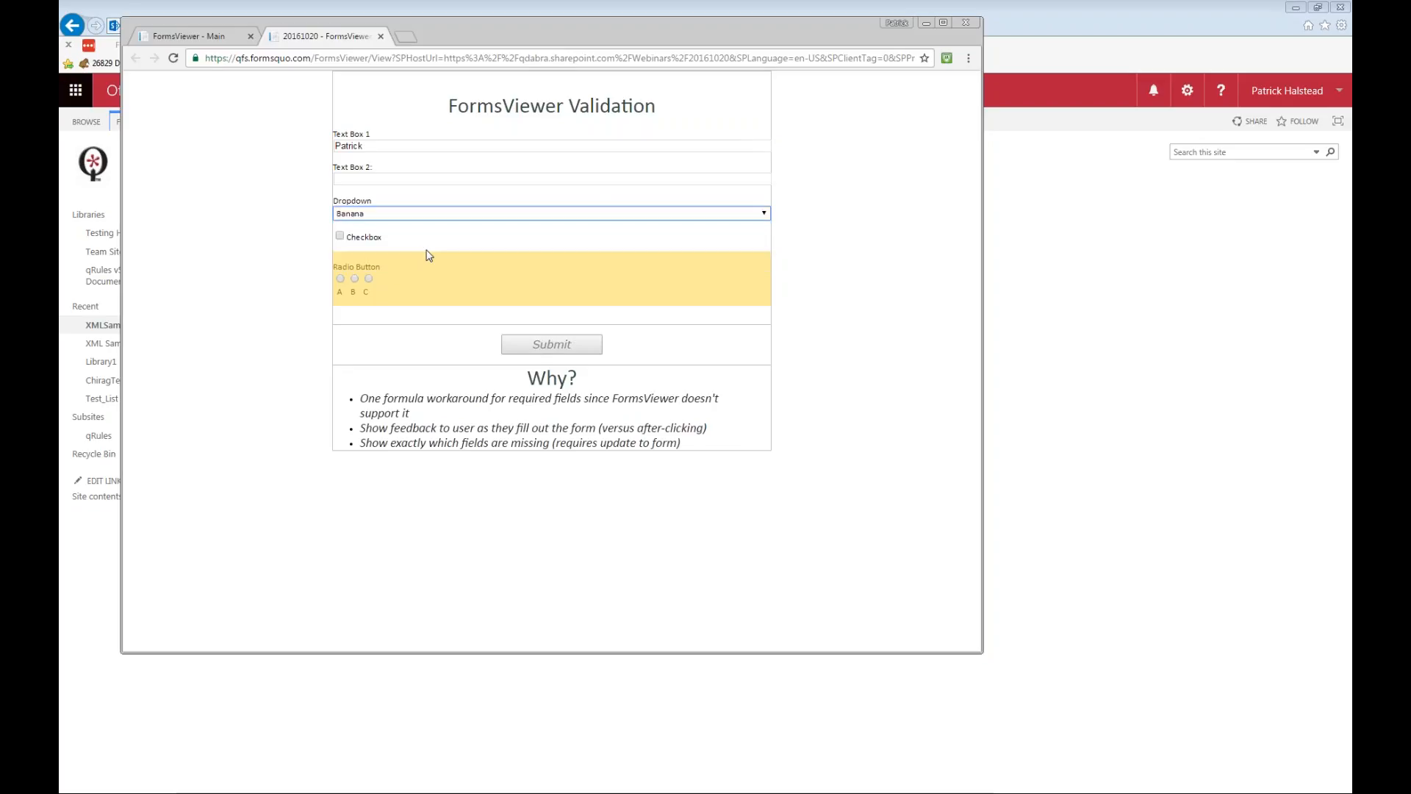
left_click(354, 279)
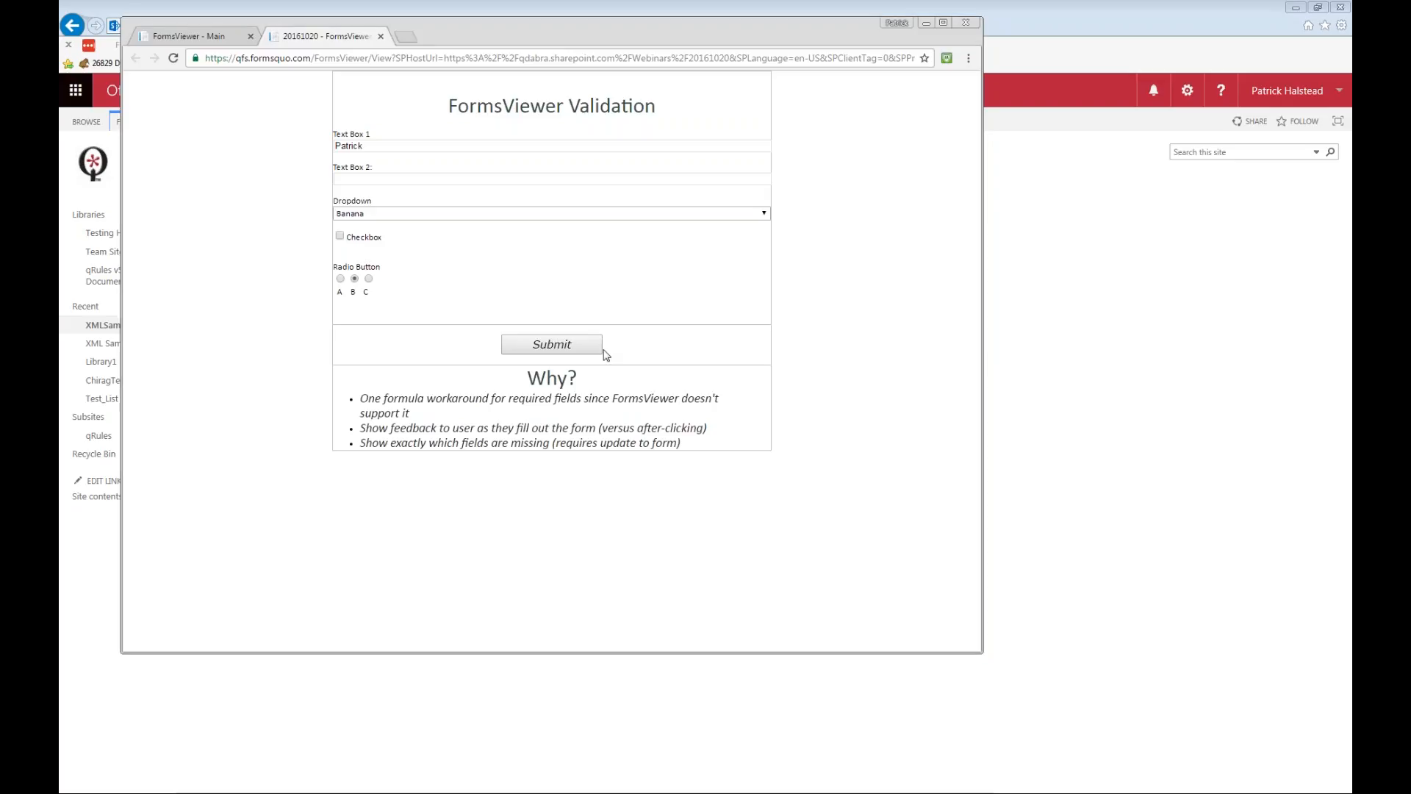
Switch to InfoPath and review the rules on the Dropdown control, the TextBox2 field and the section around the radio buttons.
key("alt+Tab")
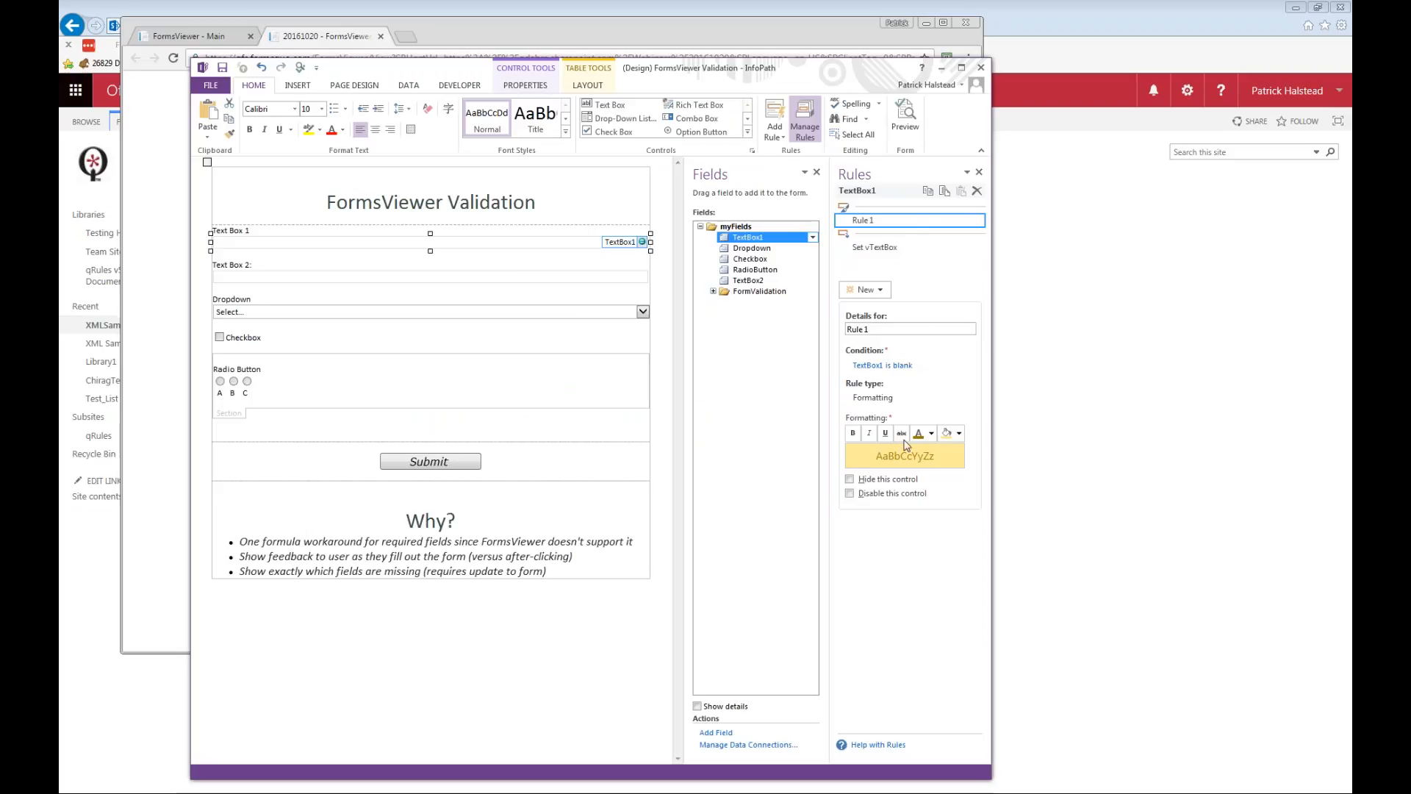
left_click(313, 319)
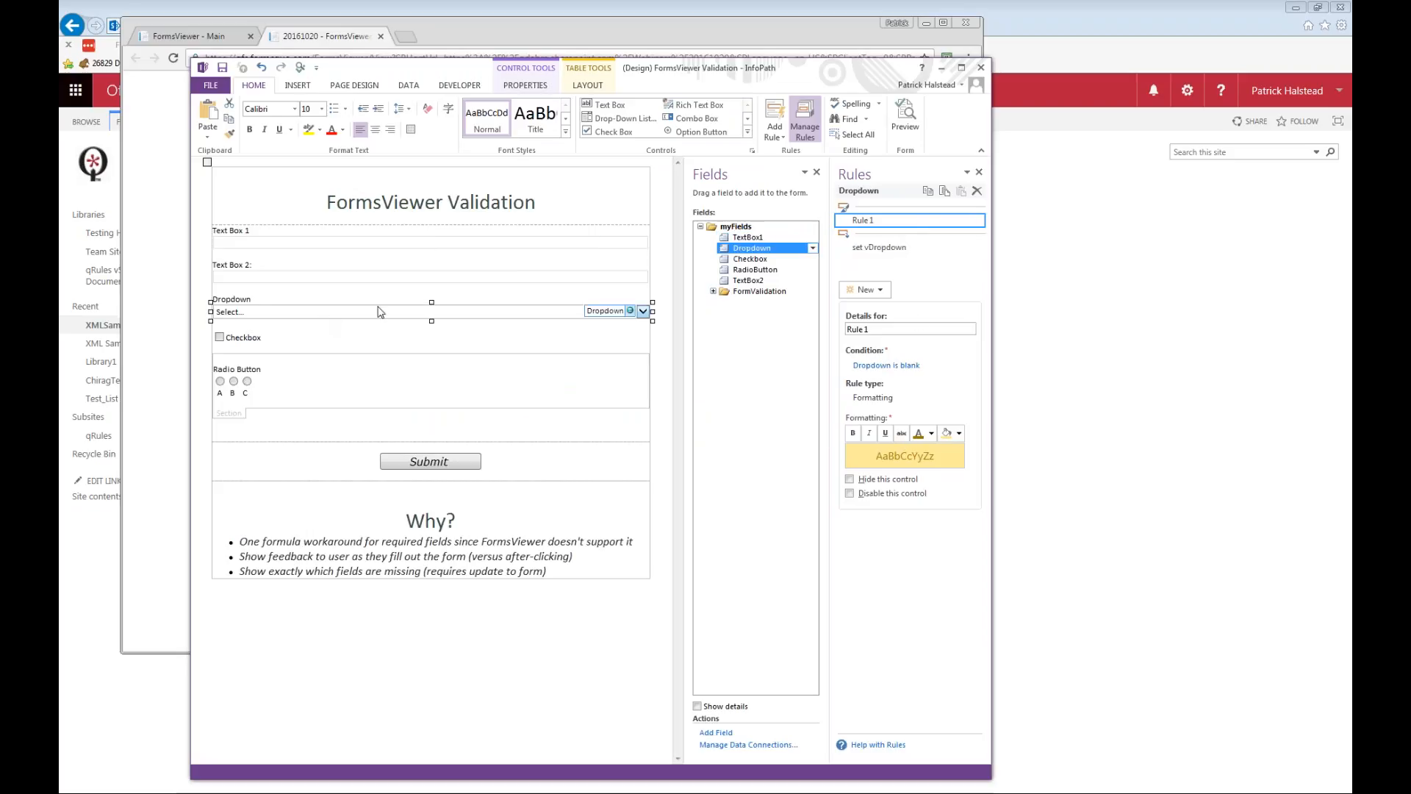
left_click(246, 393)
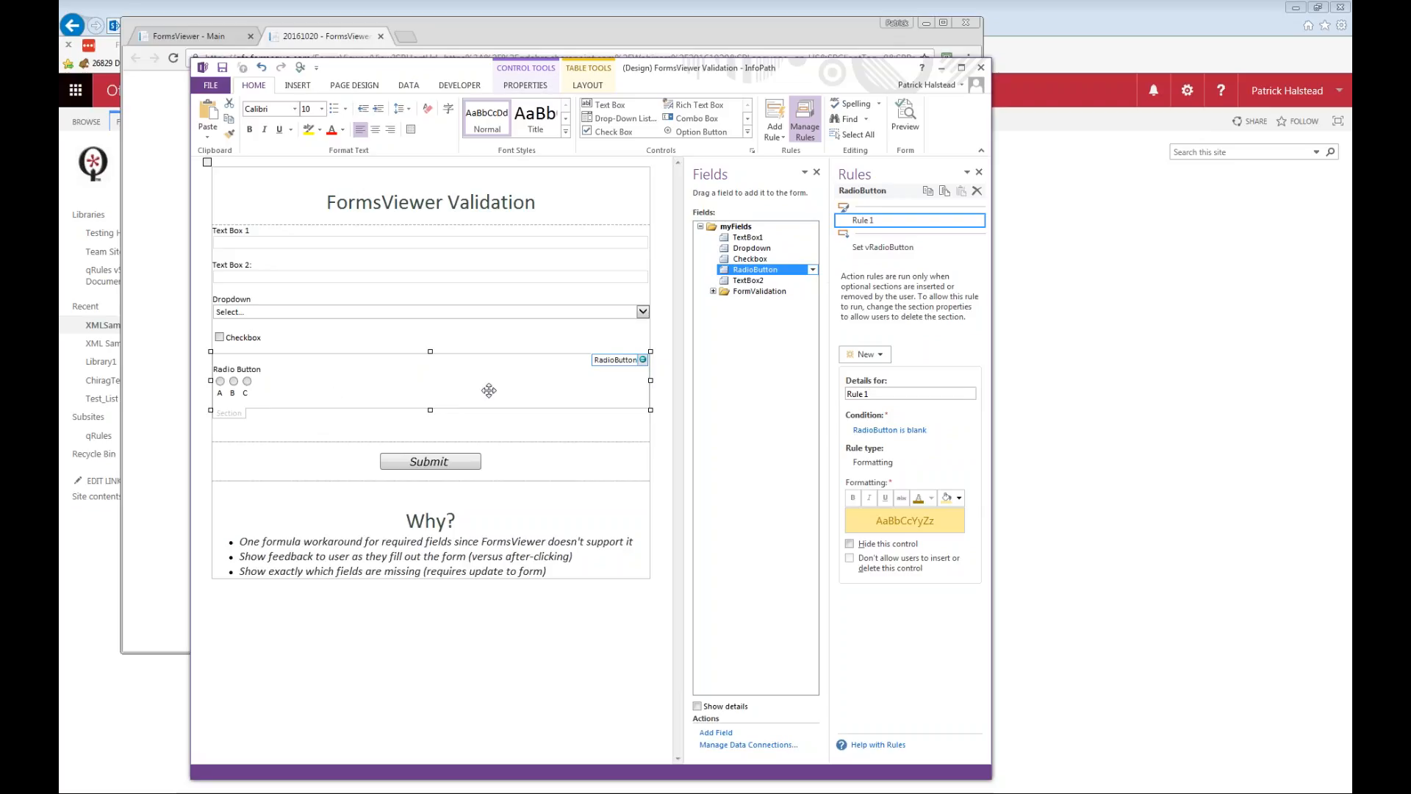
left_click(405, 421)
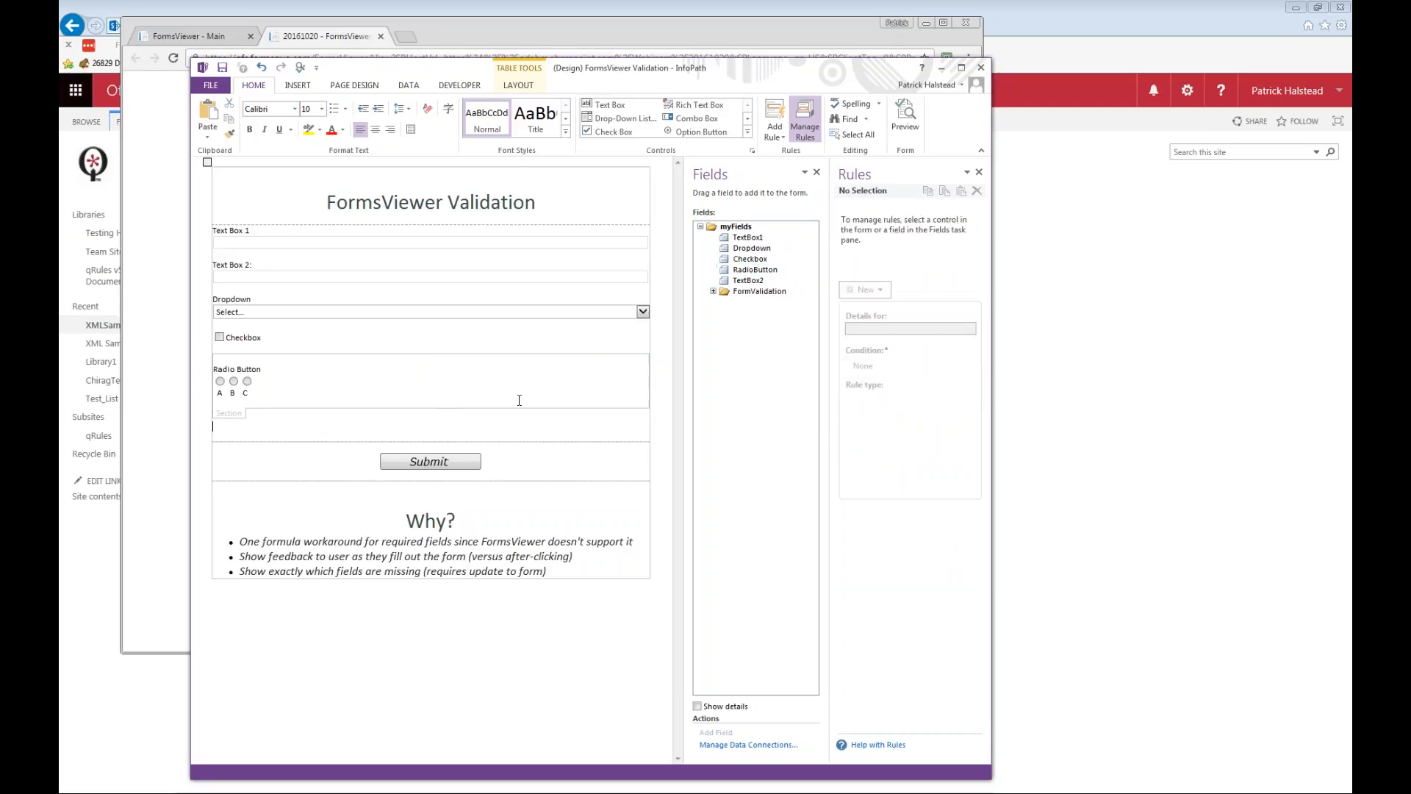
left_click(805, 281)
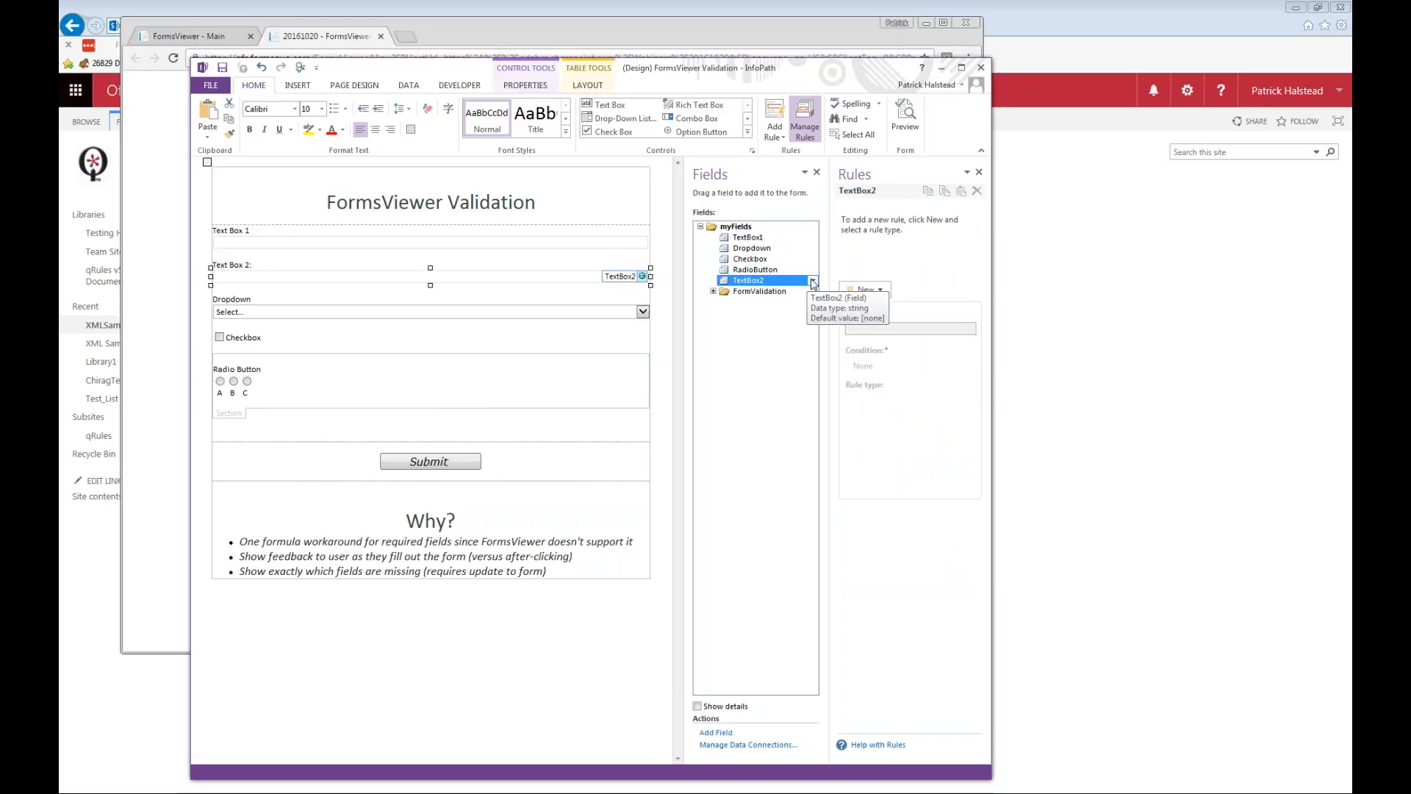
left_click(226, 415)
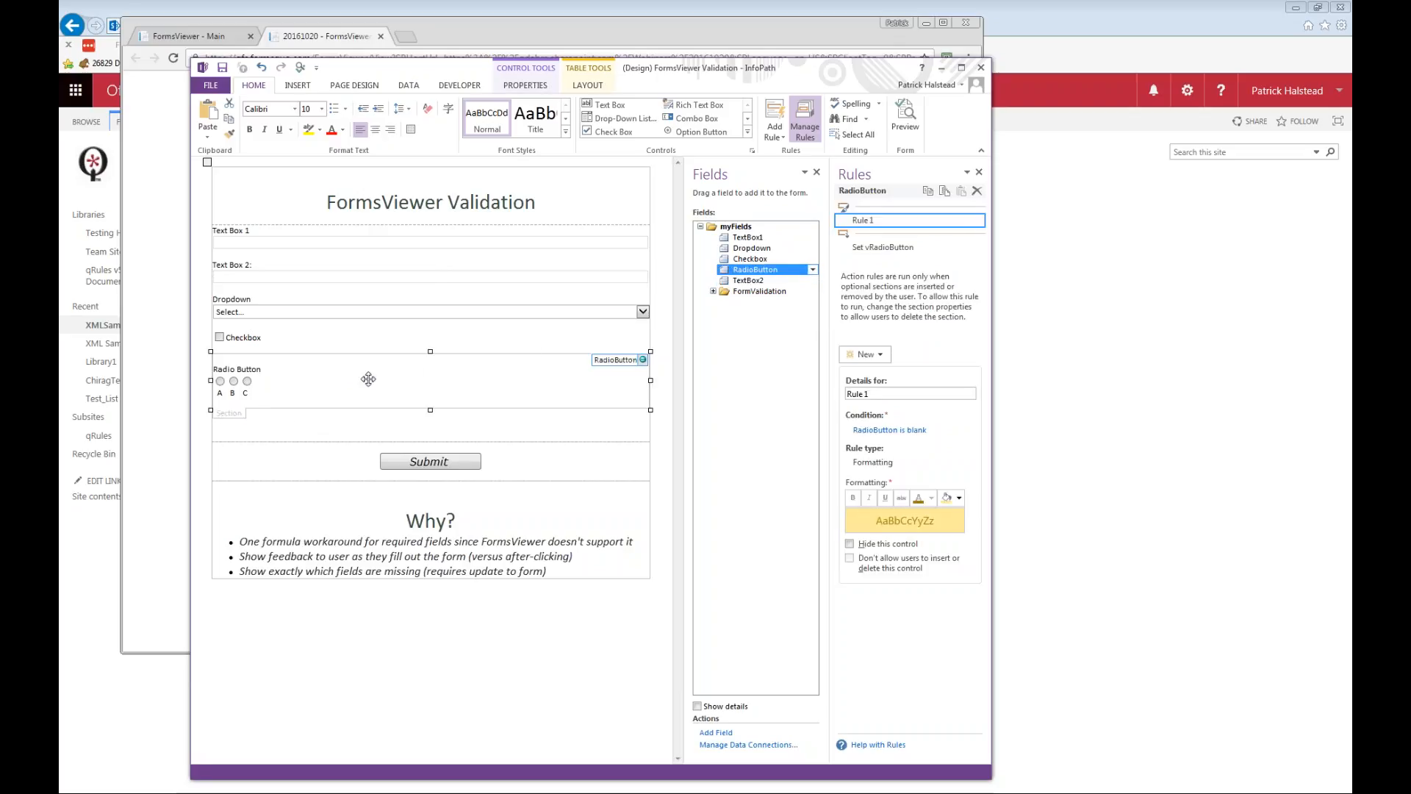
left_click(255, 428)
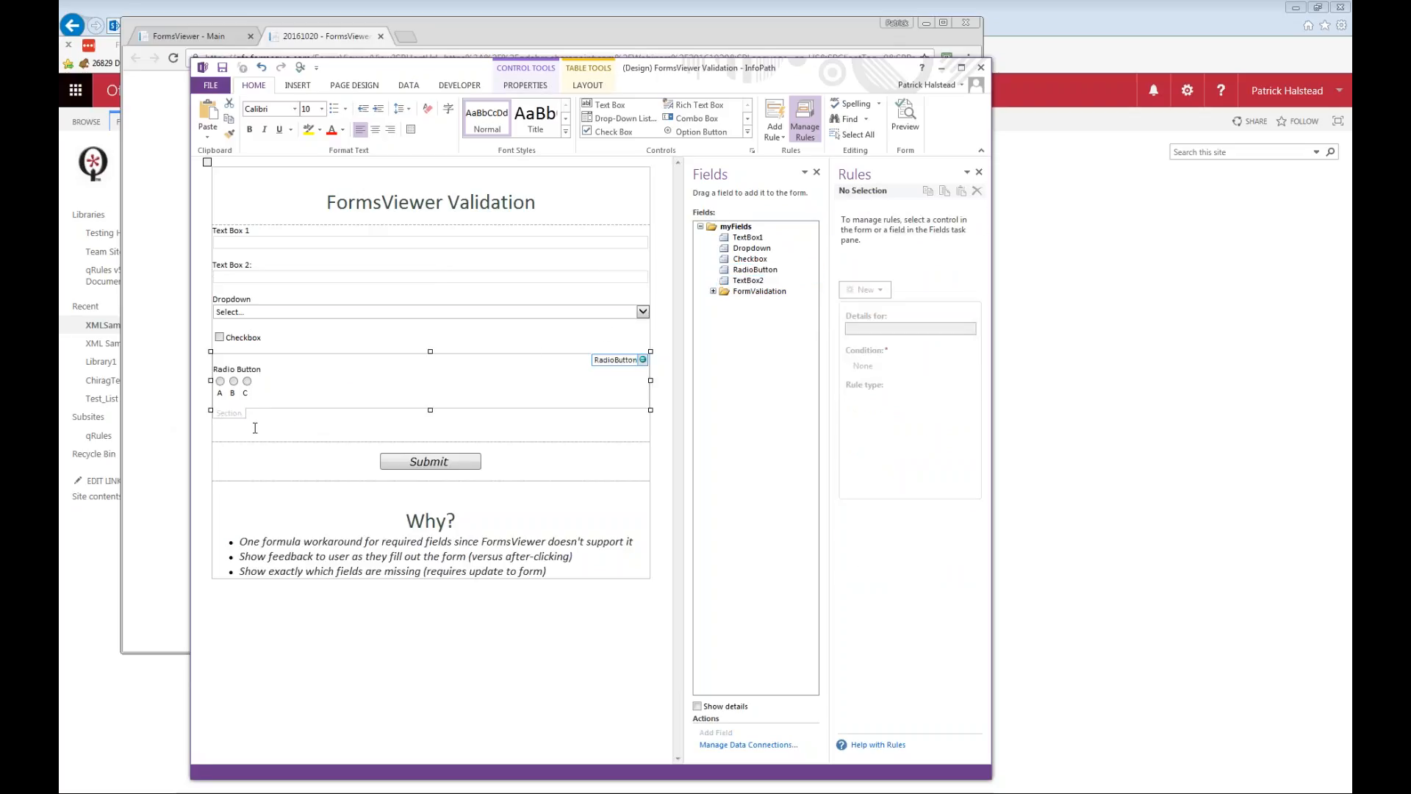
Delete the section containing the radio buttons and insert the RadioButton field into the form as a Section control.
left_click(240, 414)
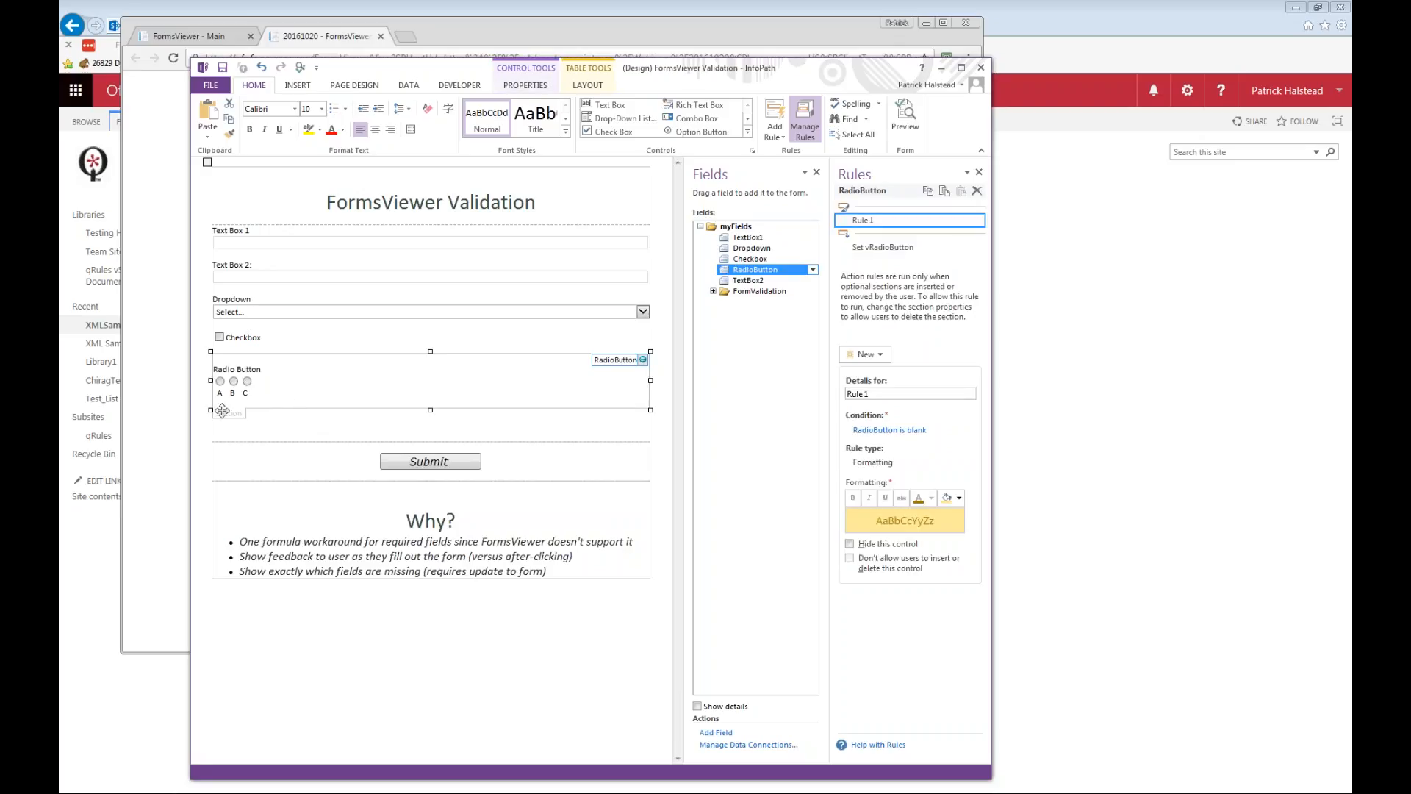
key("Delete")
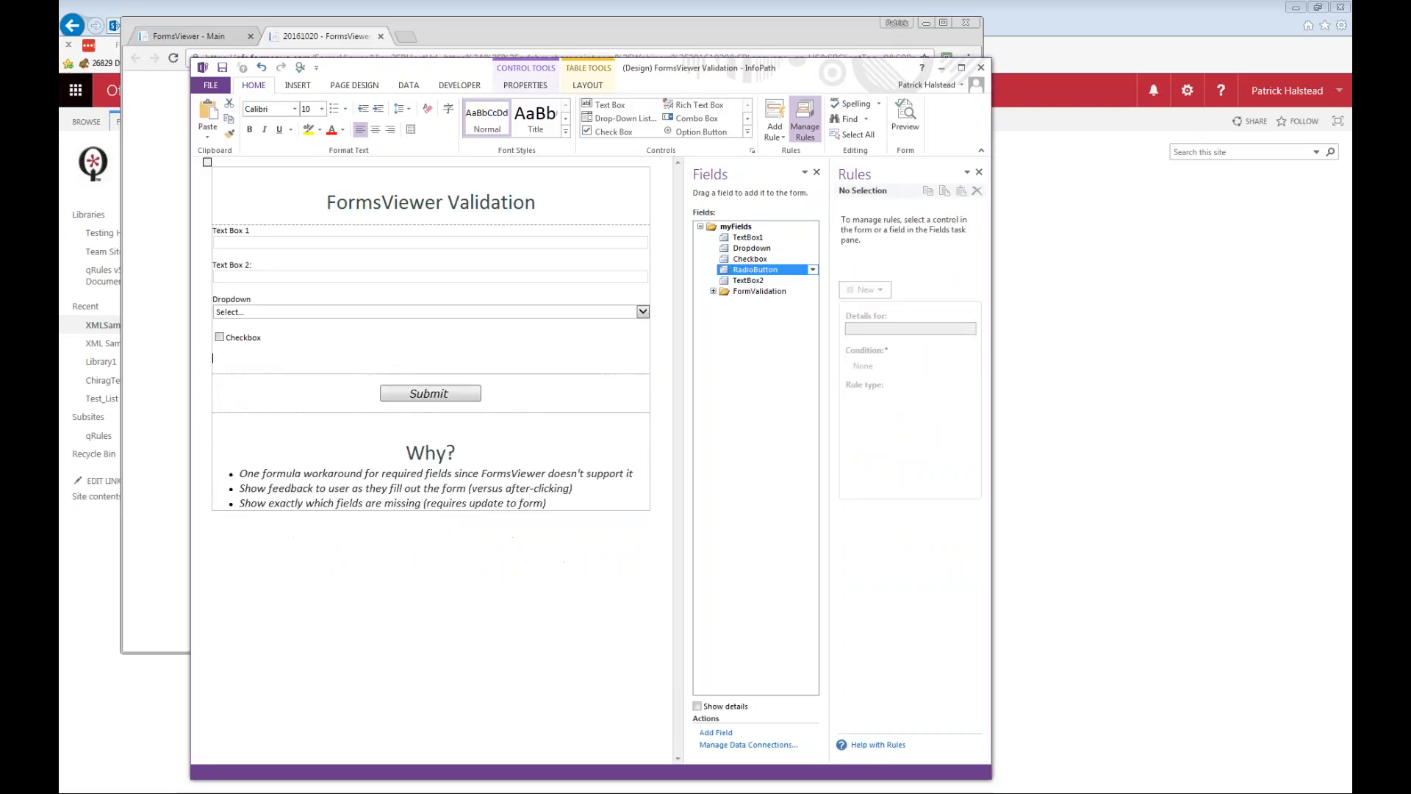
left_click(813, 270)
left_click(768, 363)
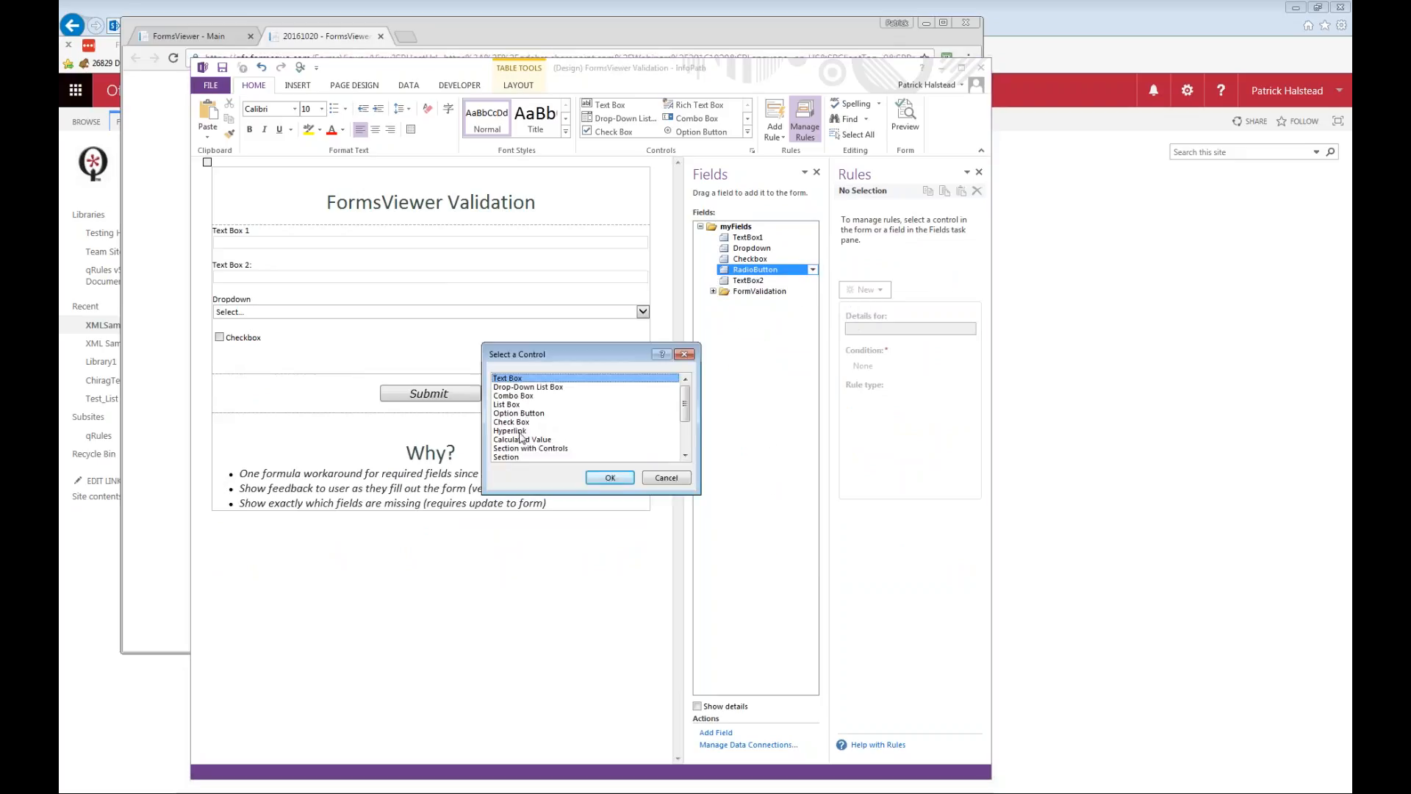
left_click(544, 459)
left_click(610, 476)
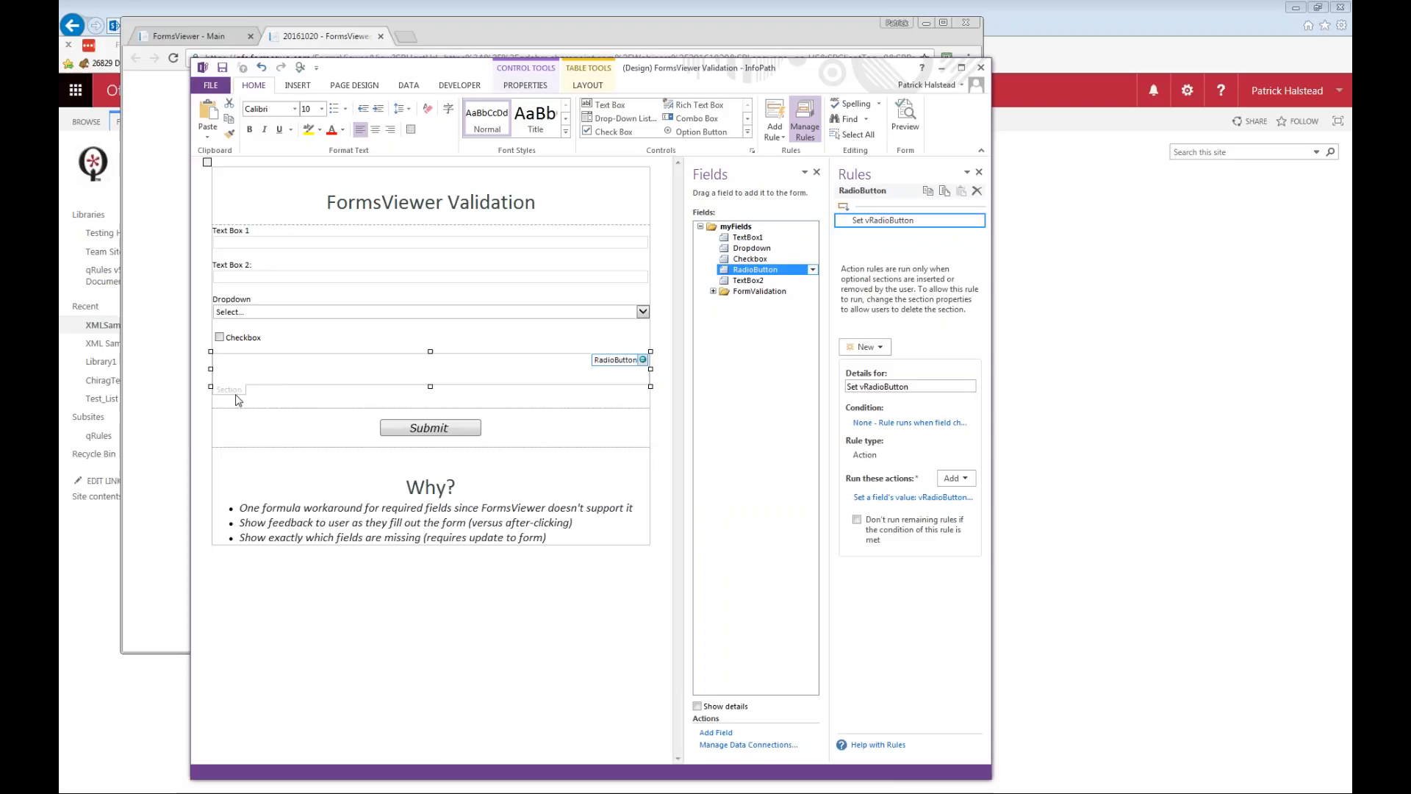
Remove the newly inserted empty section and restore the original RadioButton section with its radio buttons A, B and C.
key("Delete")
type("Transform /xsltfile=XSLTFile1.xslt /sourceds=GetXml /sourcepath=/* /destpath=/* /excluderoot=true")
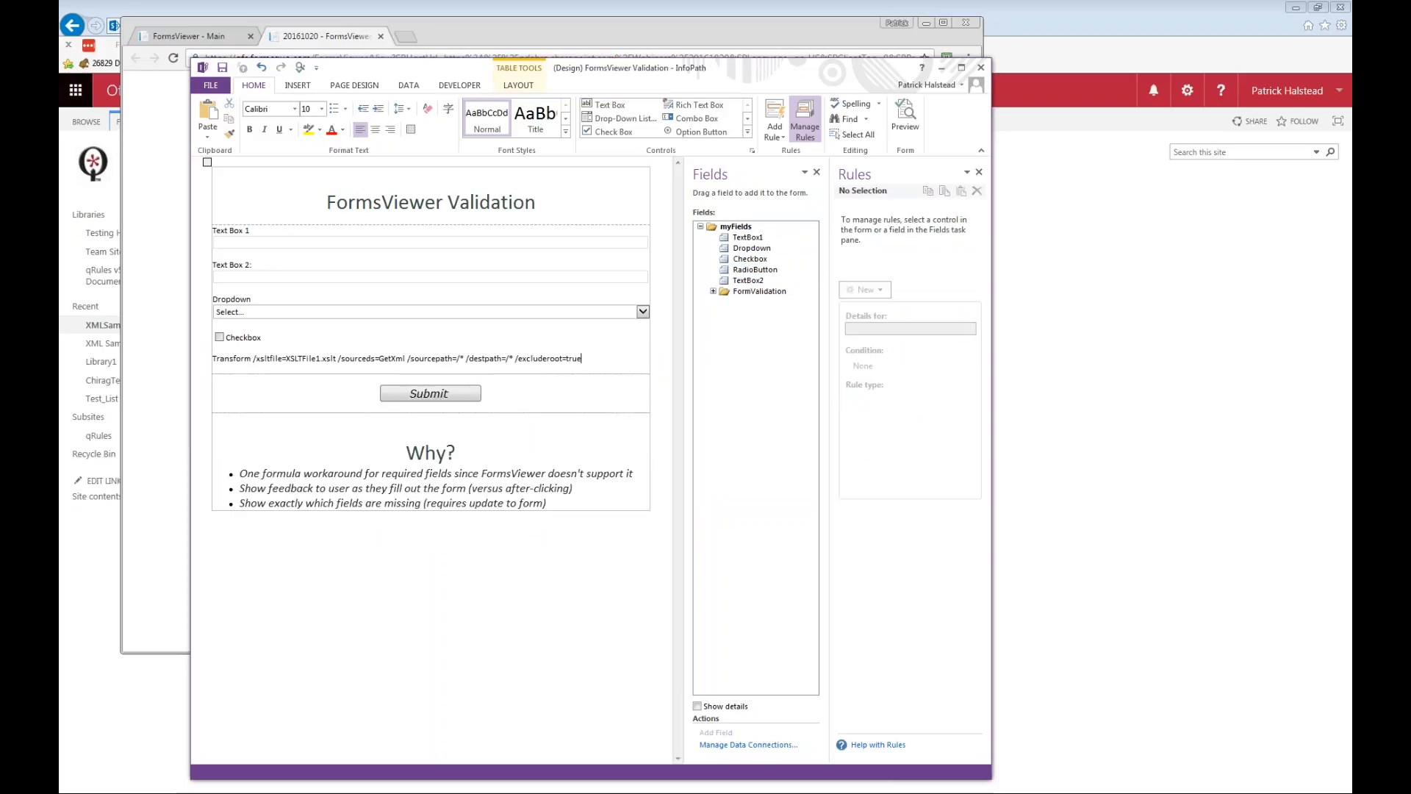
key("ctrl+z")
key("ctrl+z")
key("ctrl+x")
key("ctrl+v")
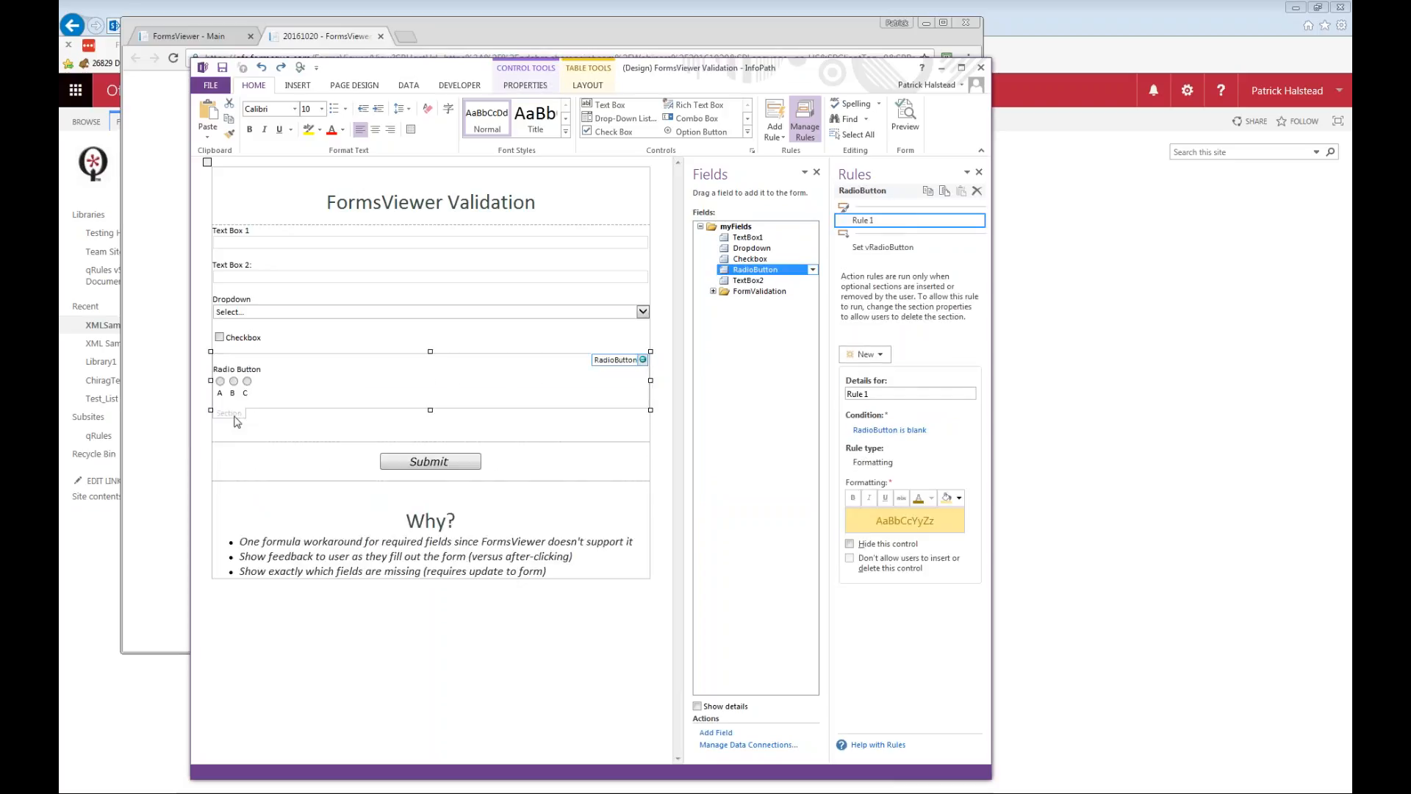
Review the rule on the Submit button and expand the FormValidation group in the data source to view its fields.
left_click(429, 463)
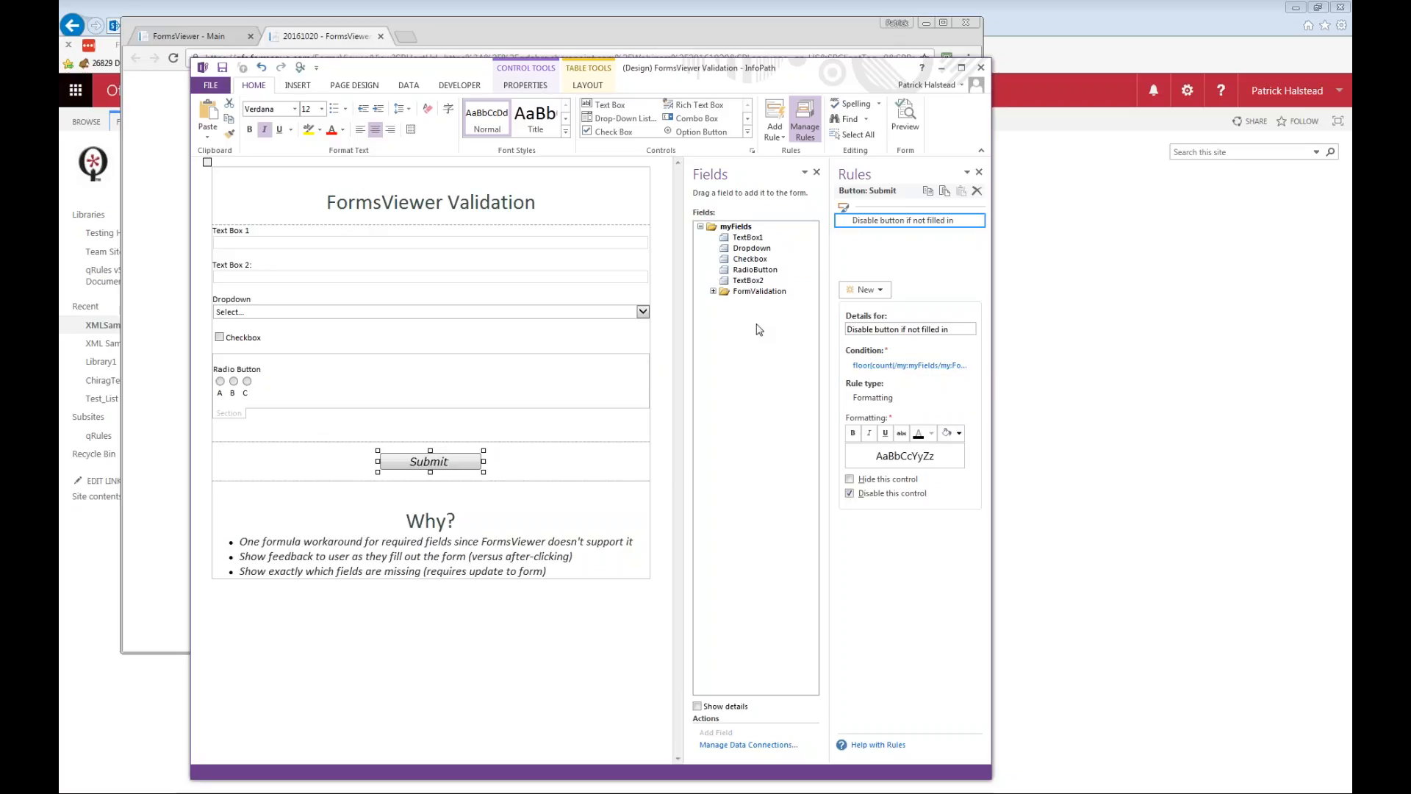
left_click(713, 291)
left_click(744, 294)
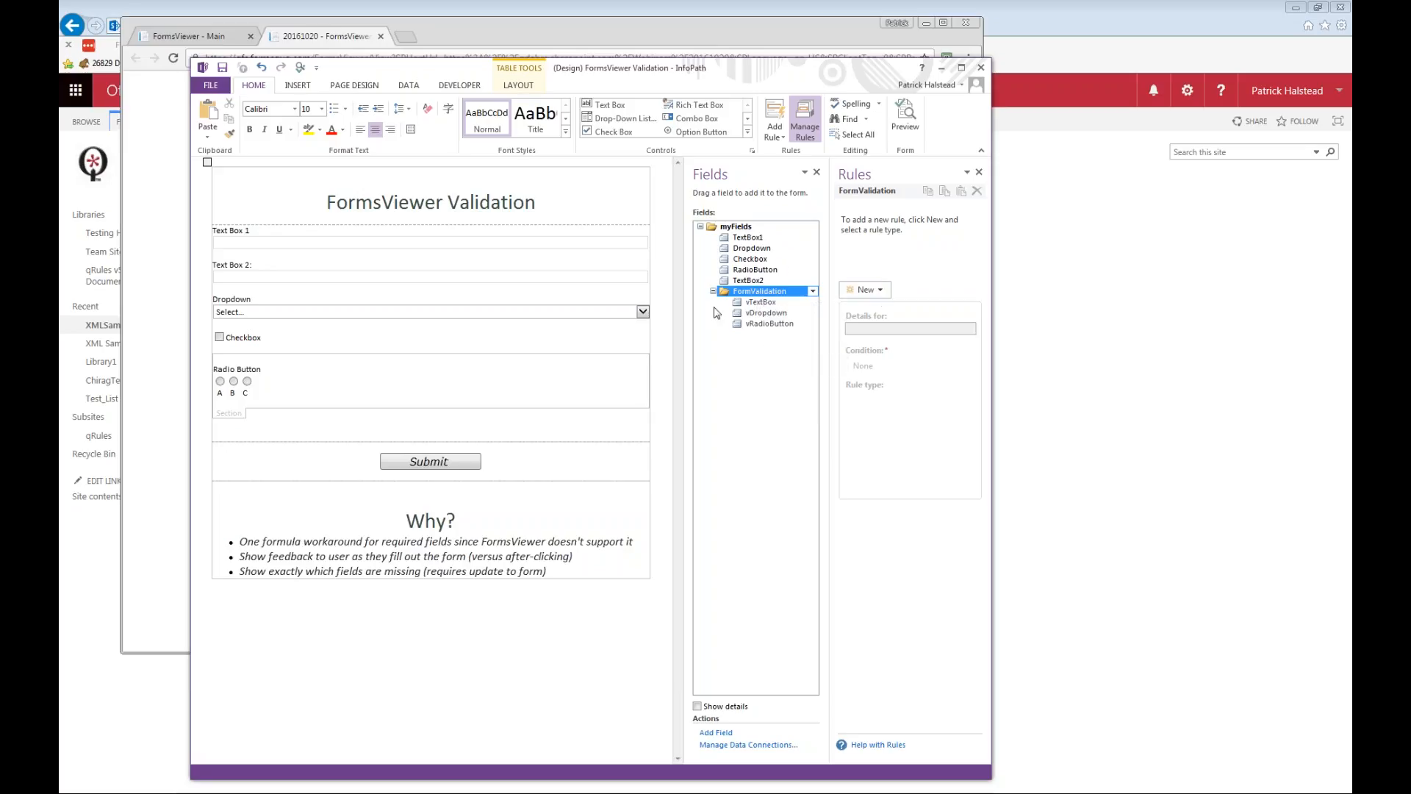
Review the rules on the TextBox1, TextBox2 and Dropdown fields, including the "set vDropdown" action rule.
left_click(765, 237)
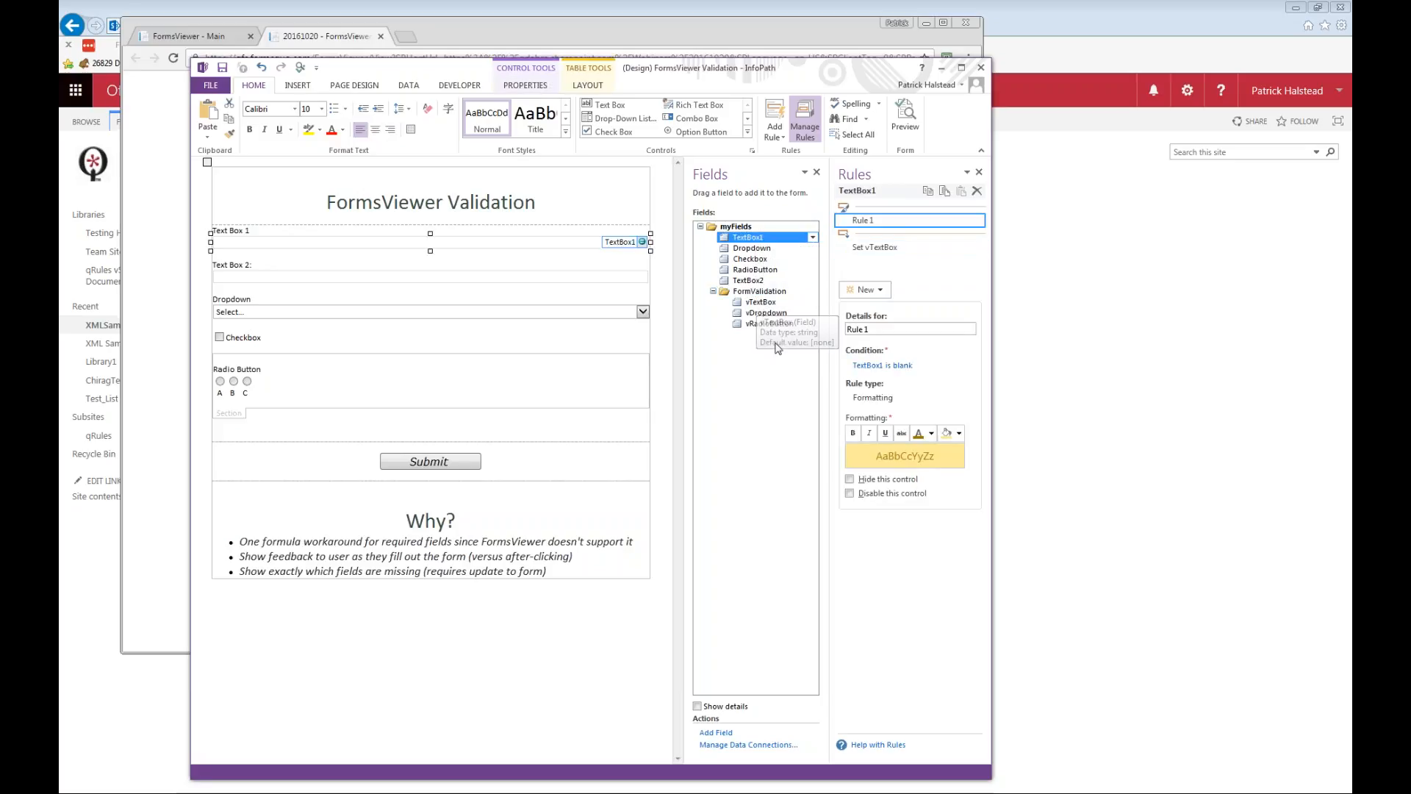
left_click(749, 280)
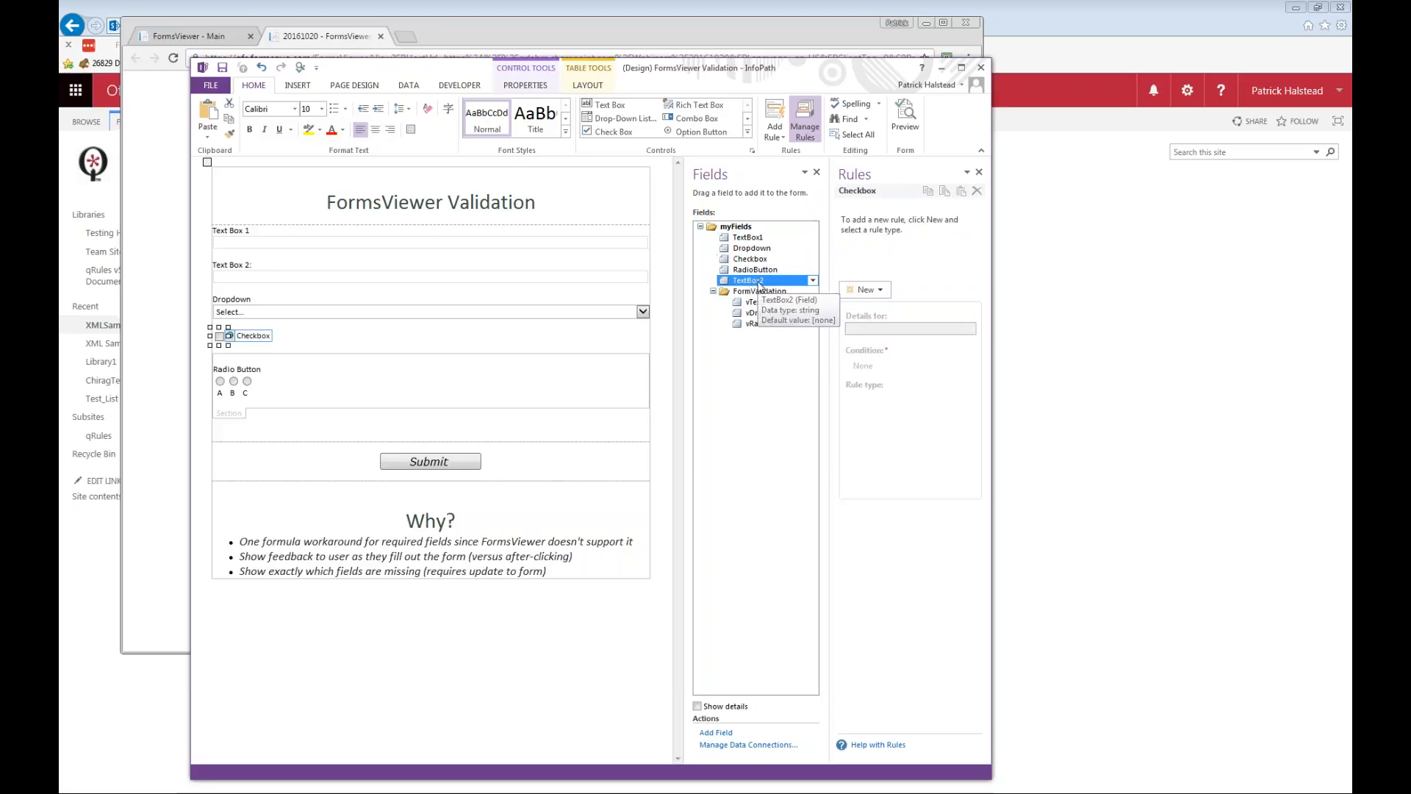
left_click(747, 236)
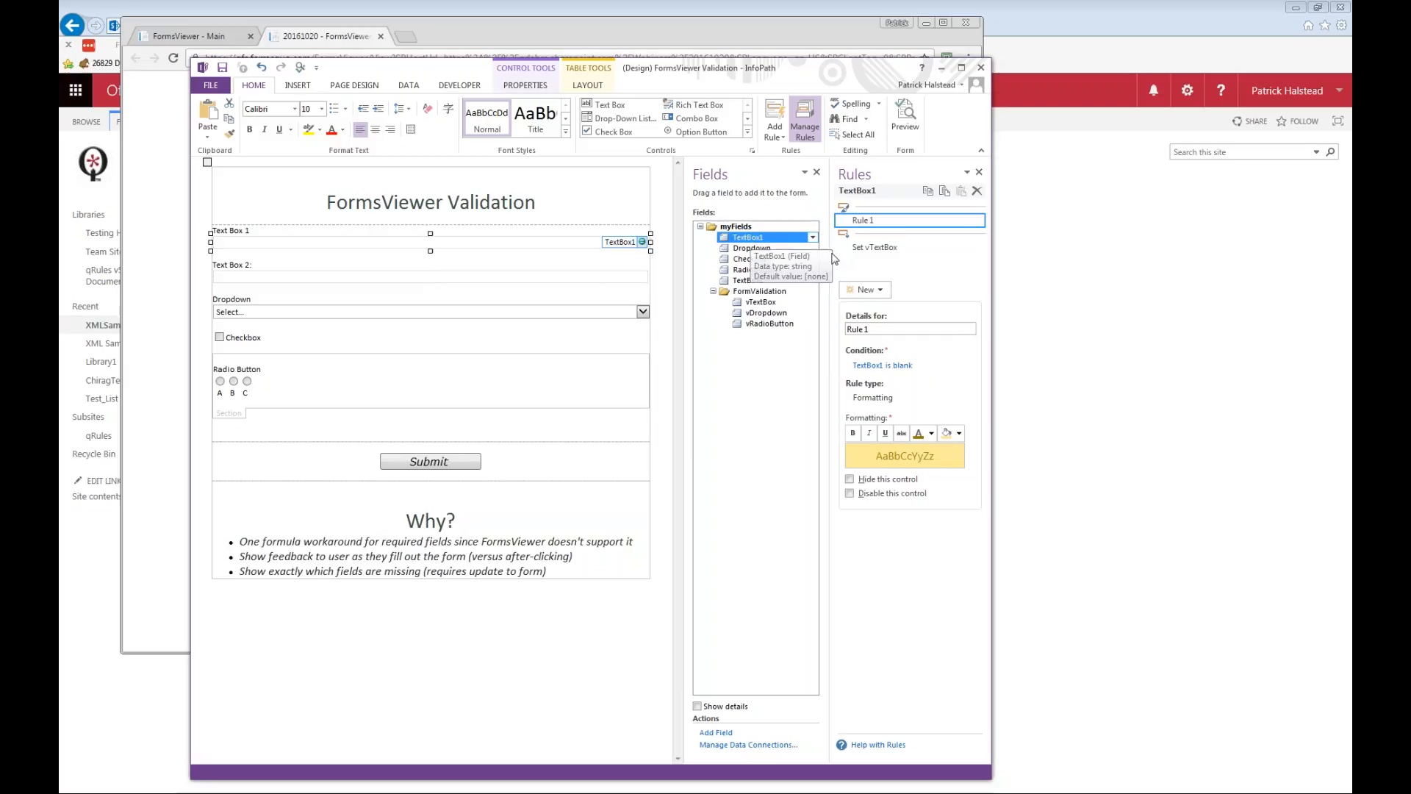
left_click(772, 250)
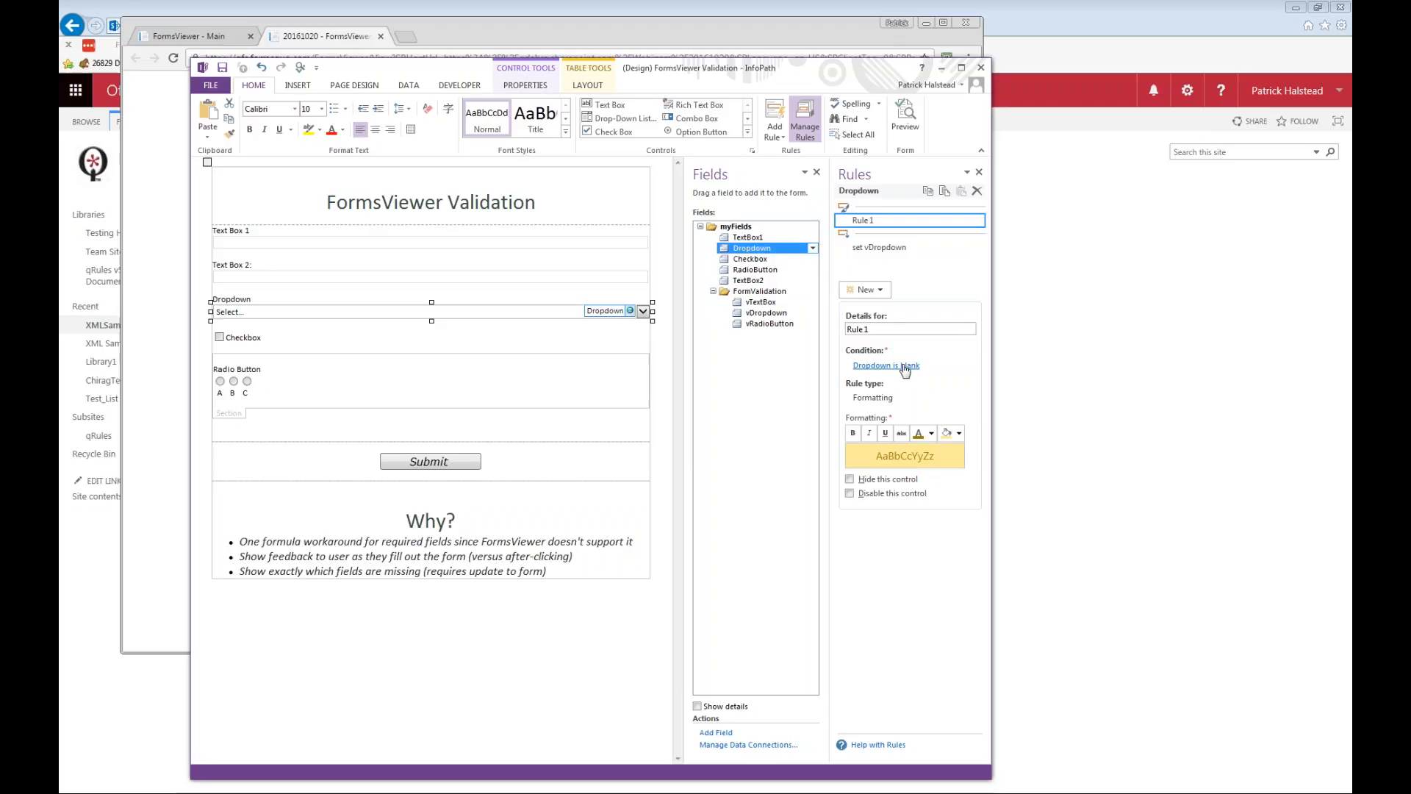
left_click(875, 250)
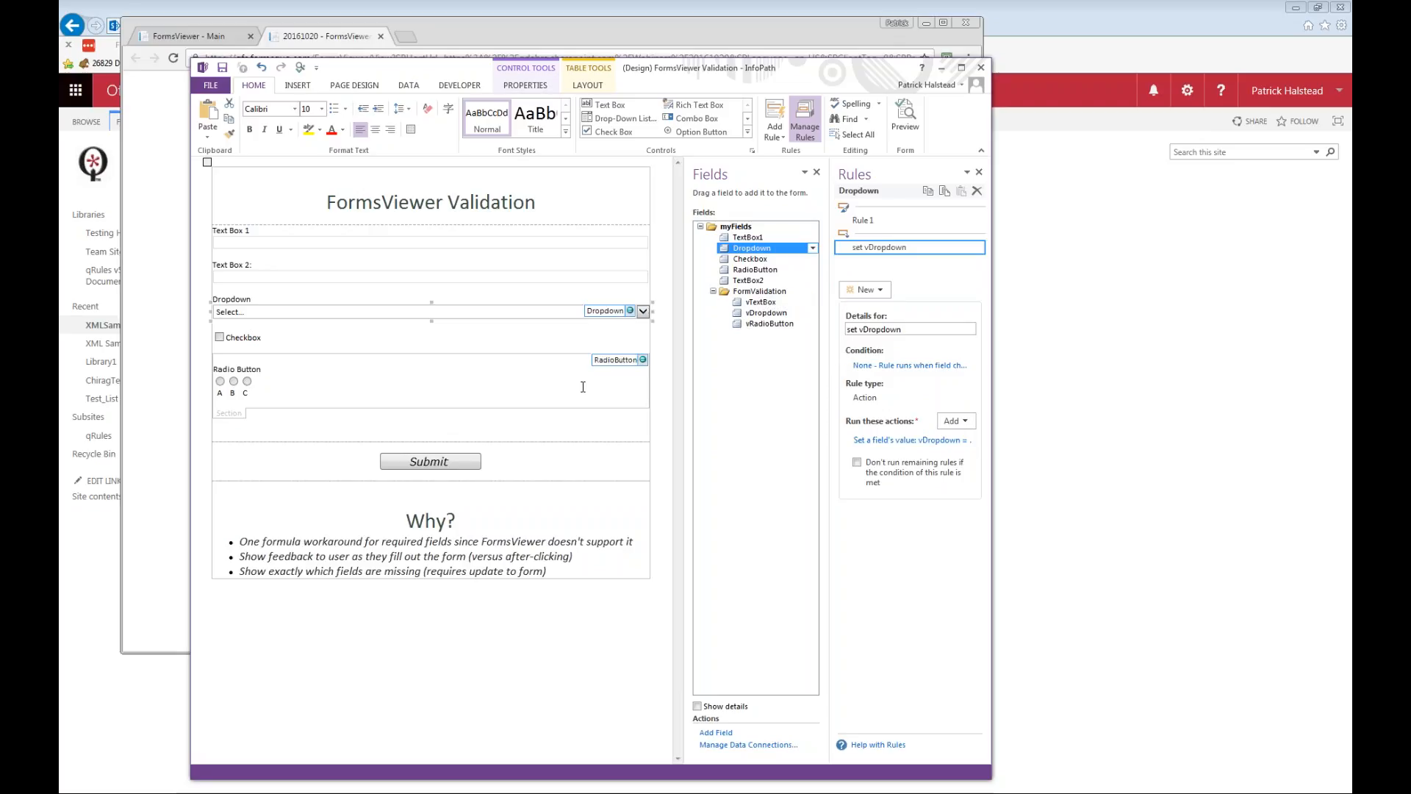
Copy the condition expression of the Submit button's "Disable button if not filled in" rule into Notepad and restore the "f" of "floor".
left_click(428, 462)
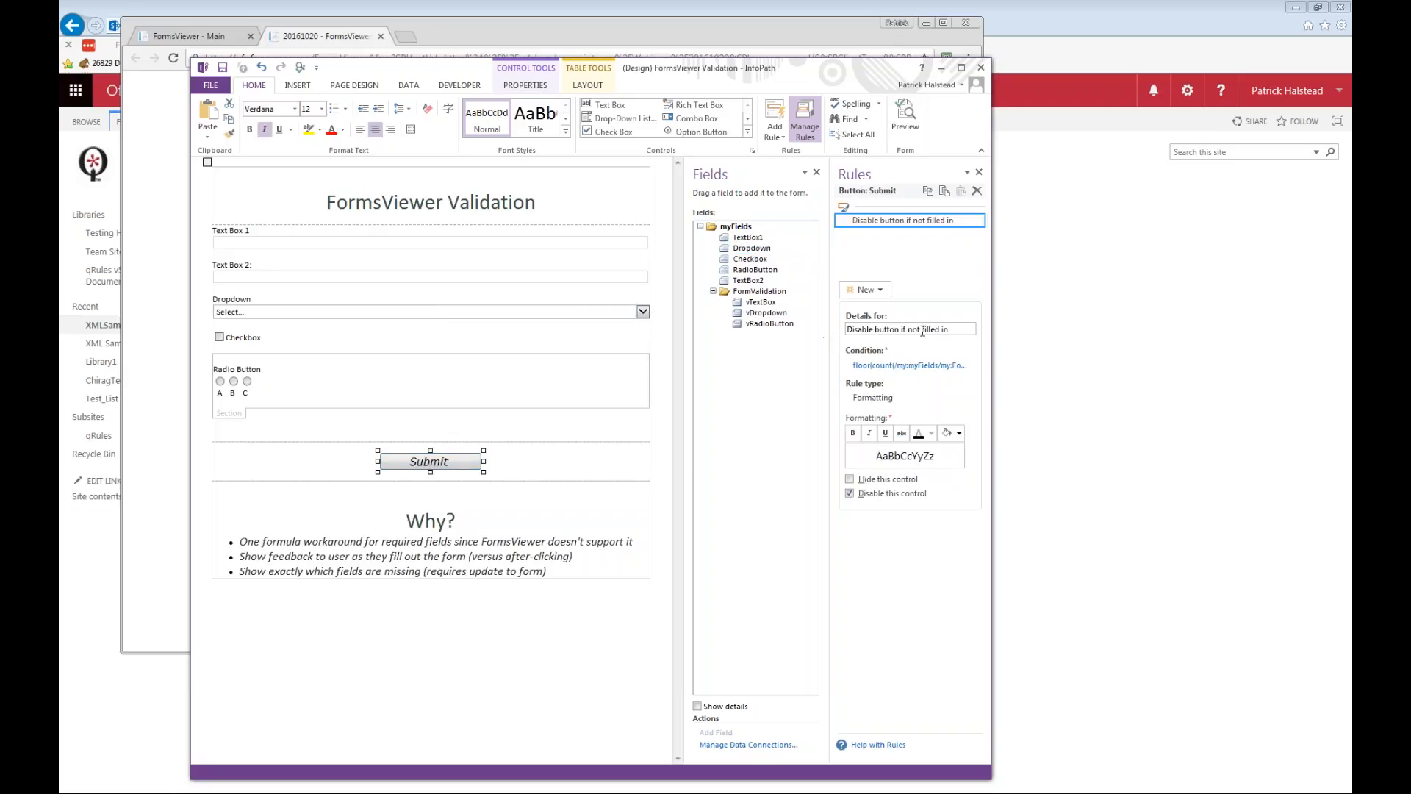
left_click(907, 366)
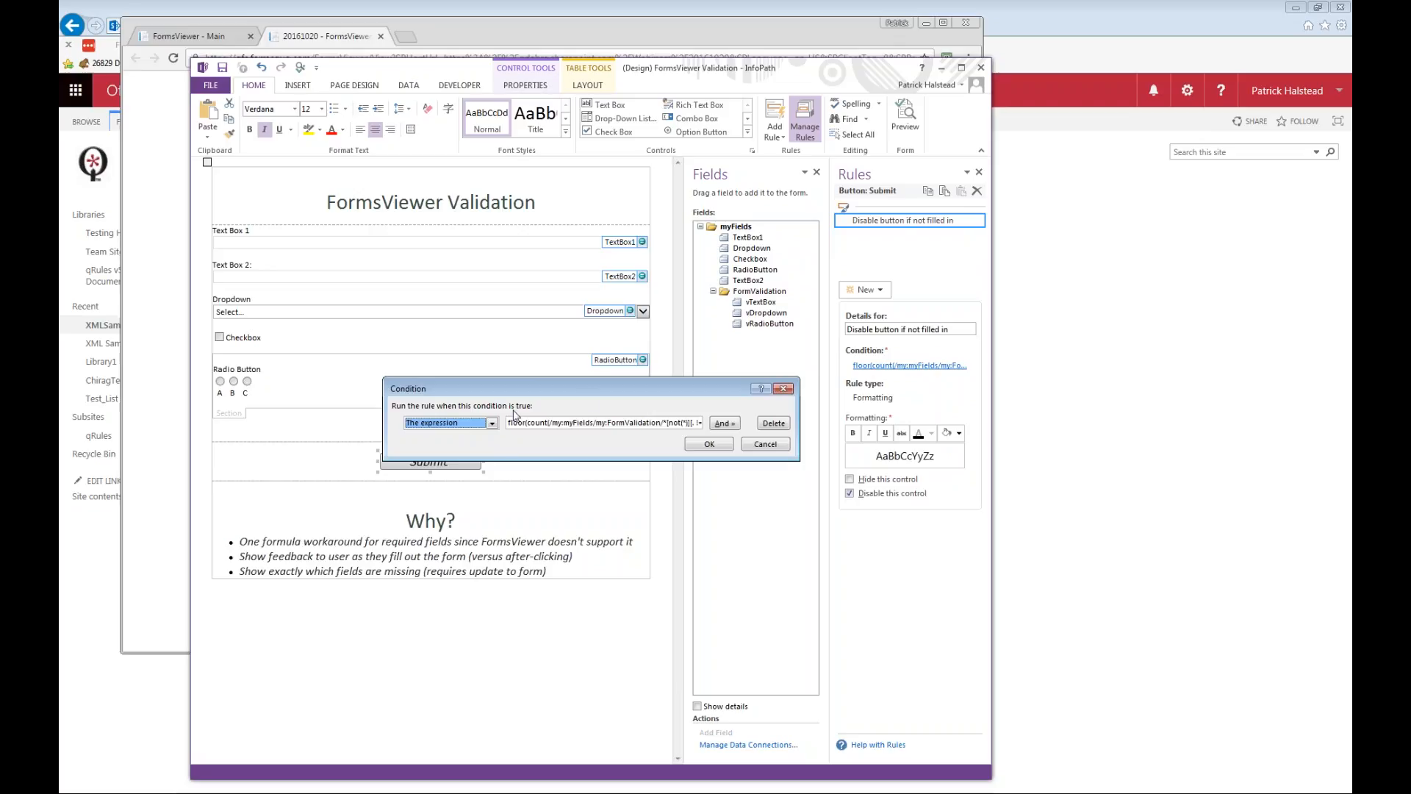
left_click_drag(571, 423, 784, 422)
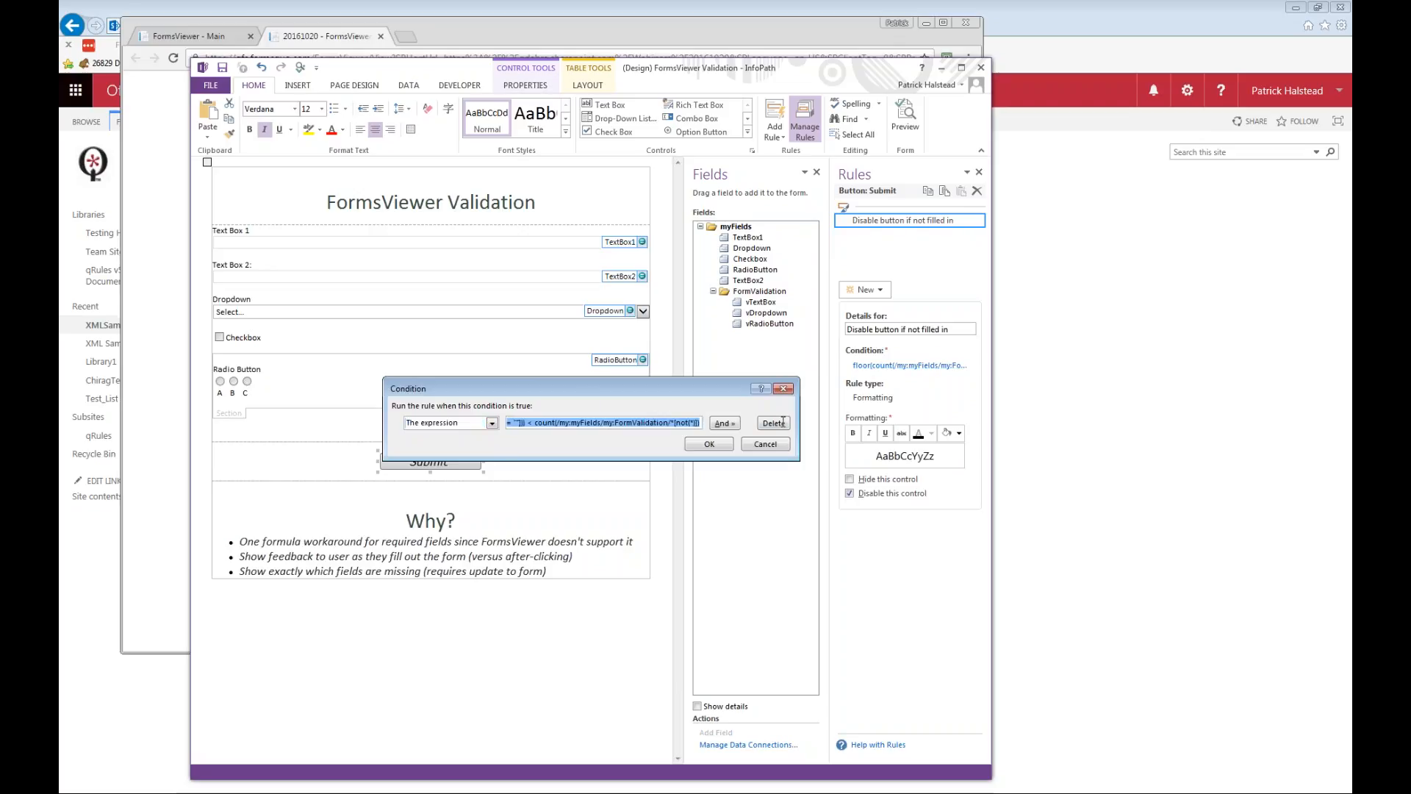
key("alt+Tab")
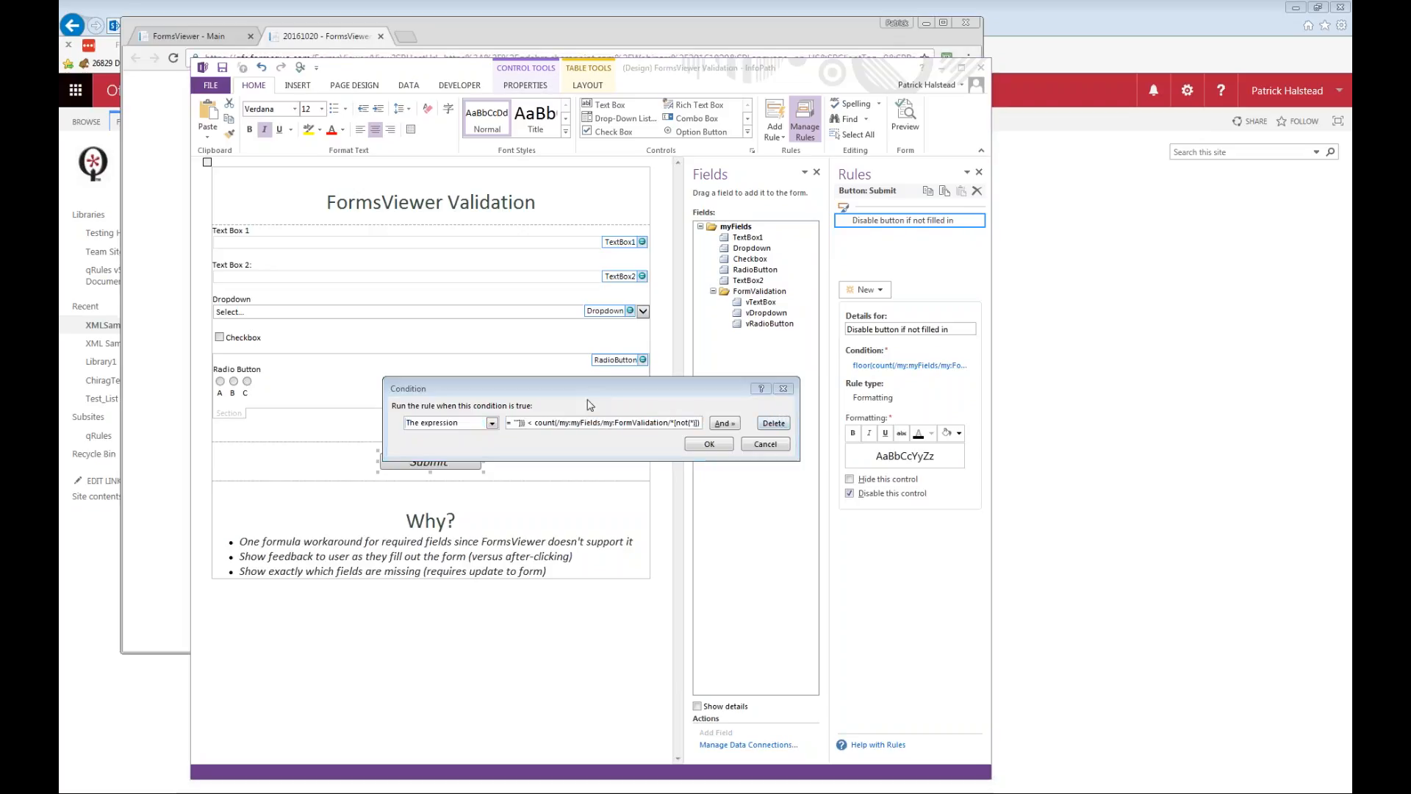
key("alt+Tab")
key("ctrl+End")
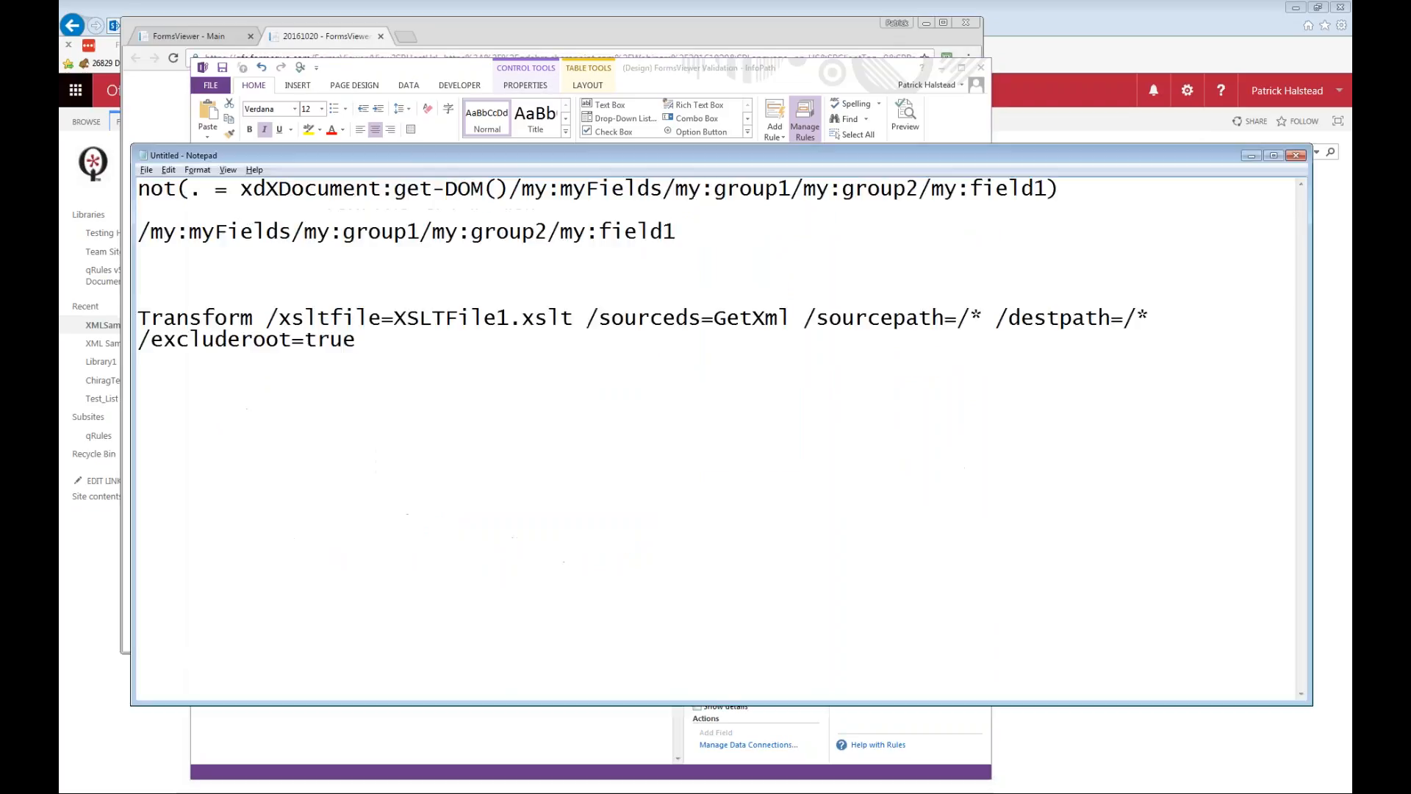
key("Return")
key("ctrl+v")
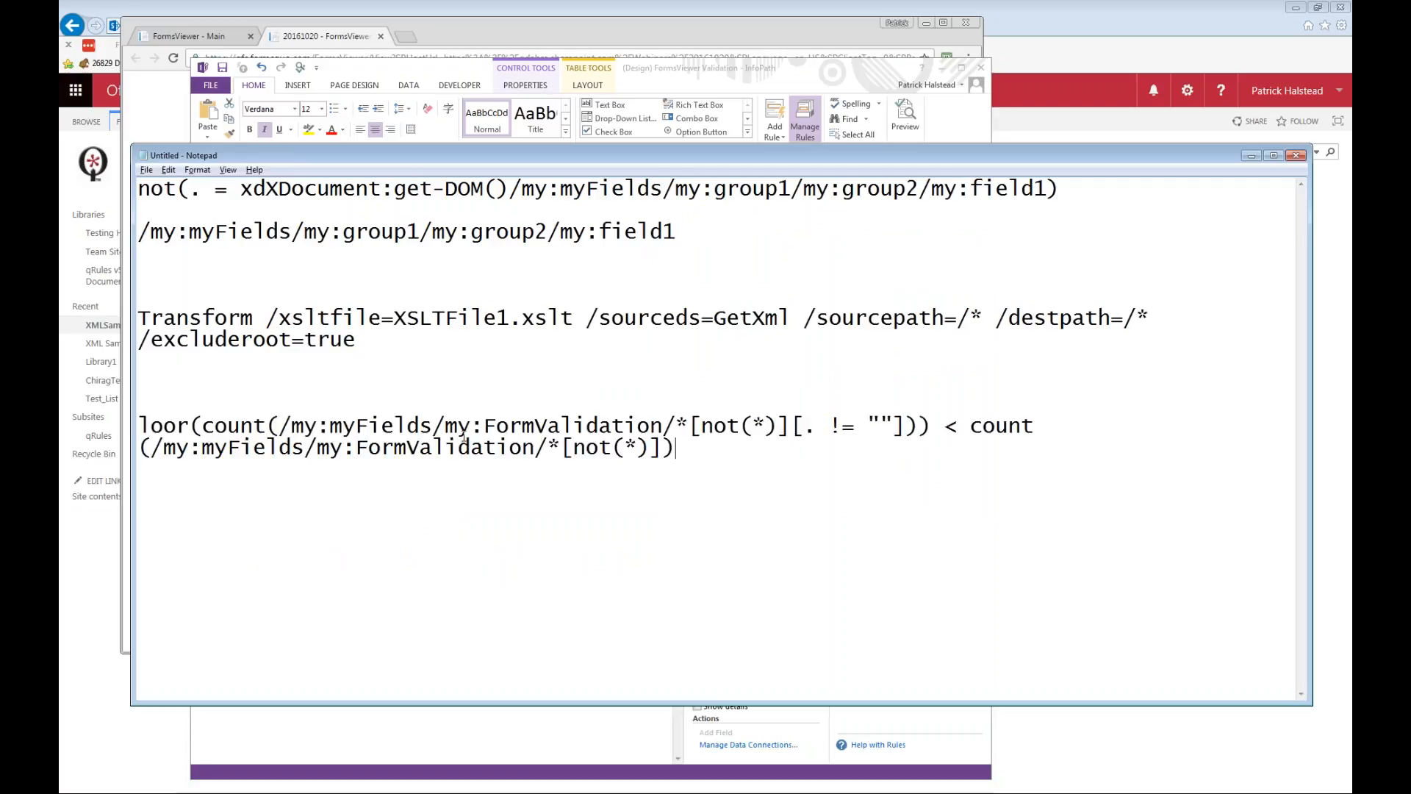
type("f")
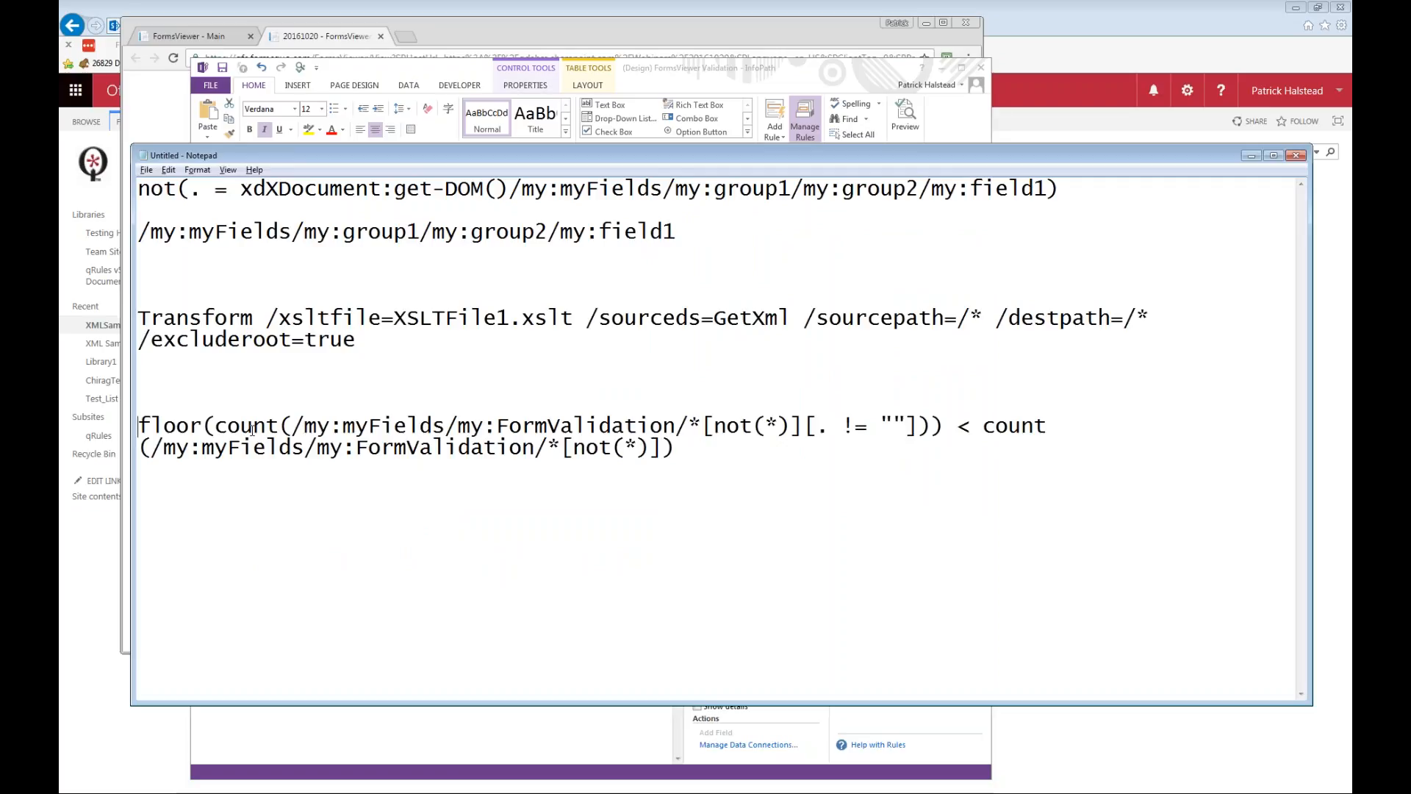
Examine the FormValidation paths and the non-blank filter in the copied formula, and return to InfoPath to cancel the Condition dialog.
left_click_drag(292, 426, 703, 426)
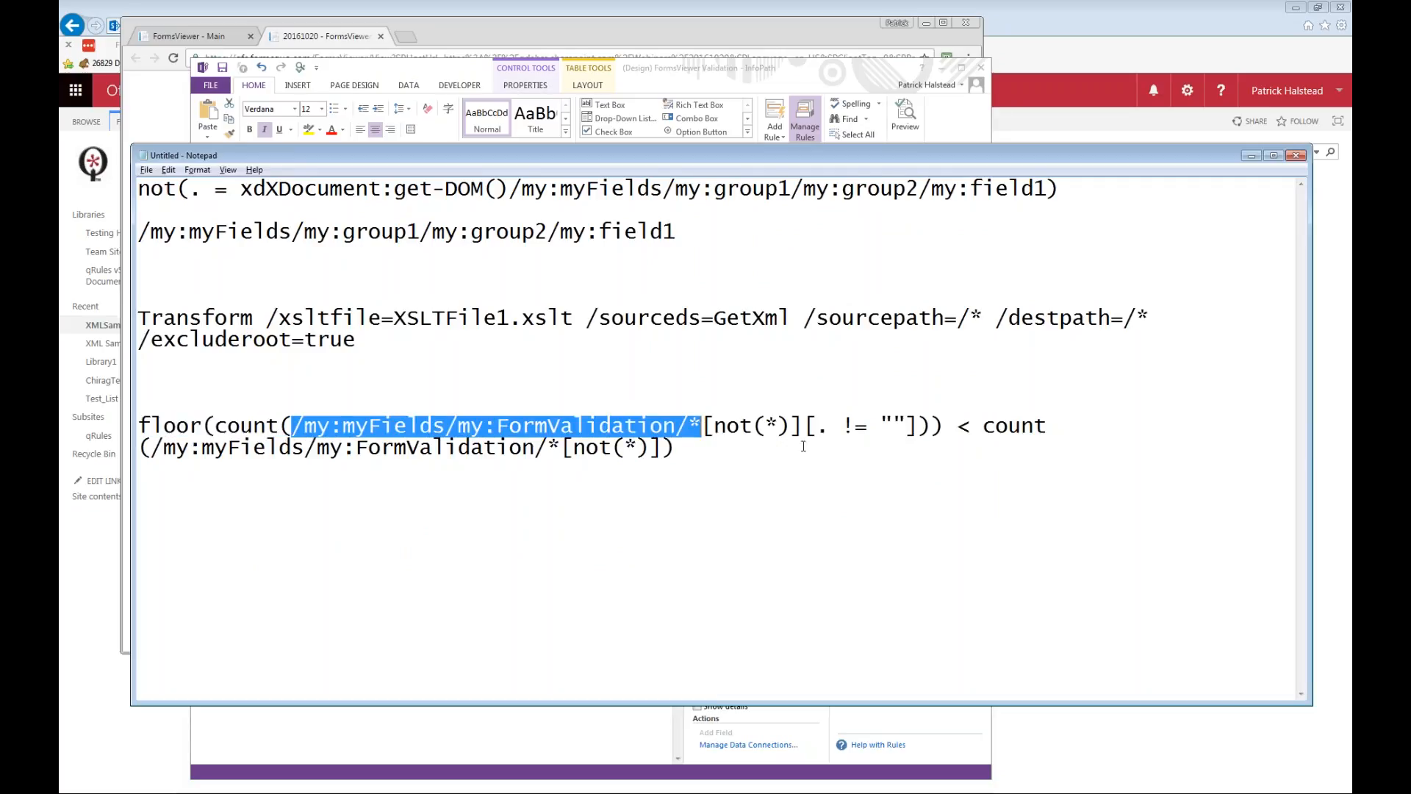
left_click_drag(813, 427, 910, 426)
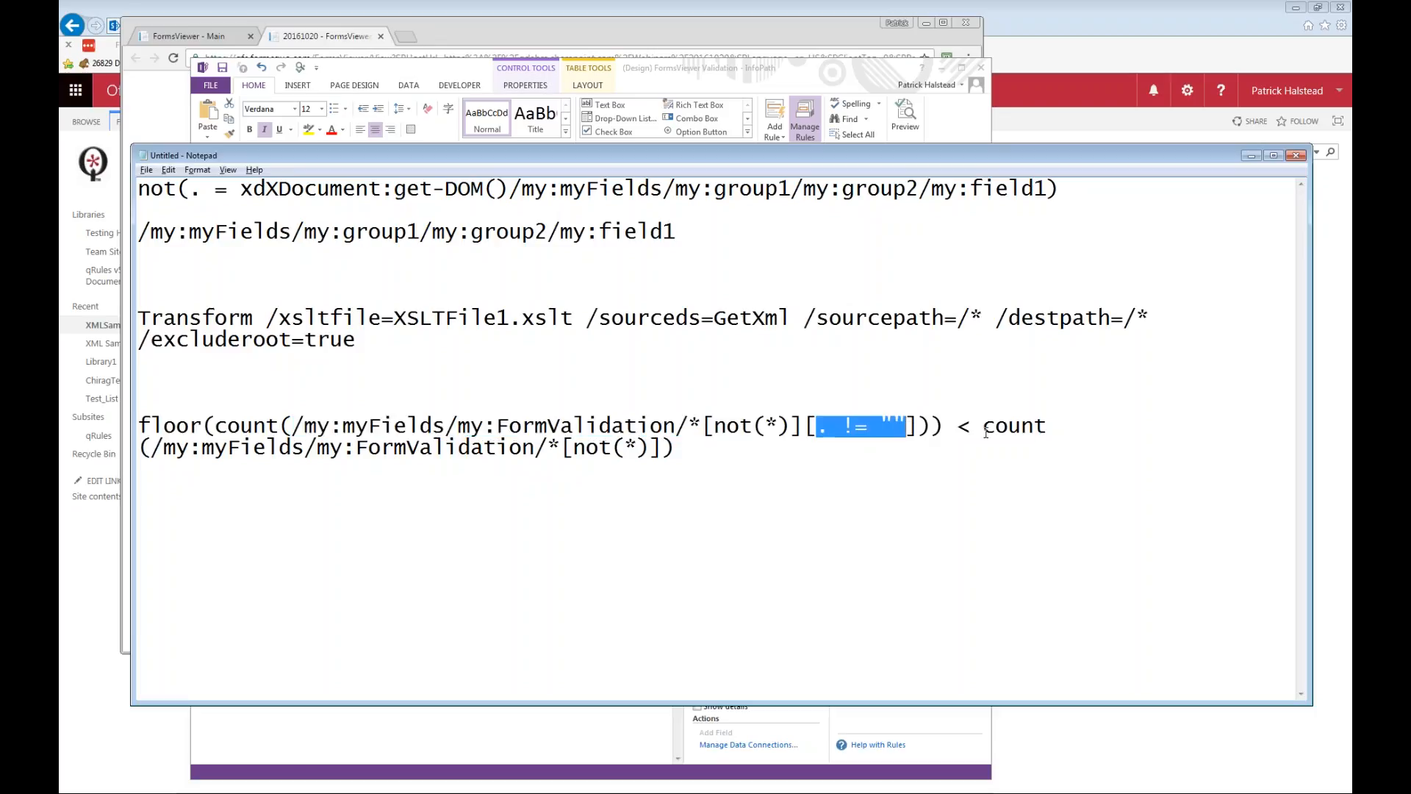
left_click_drag(990, 427, 658, 455)
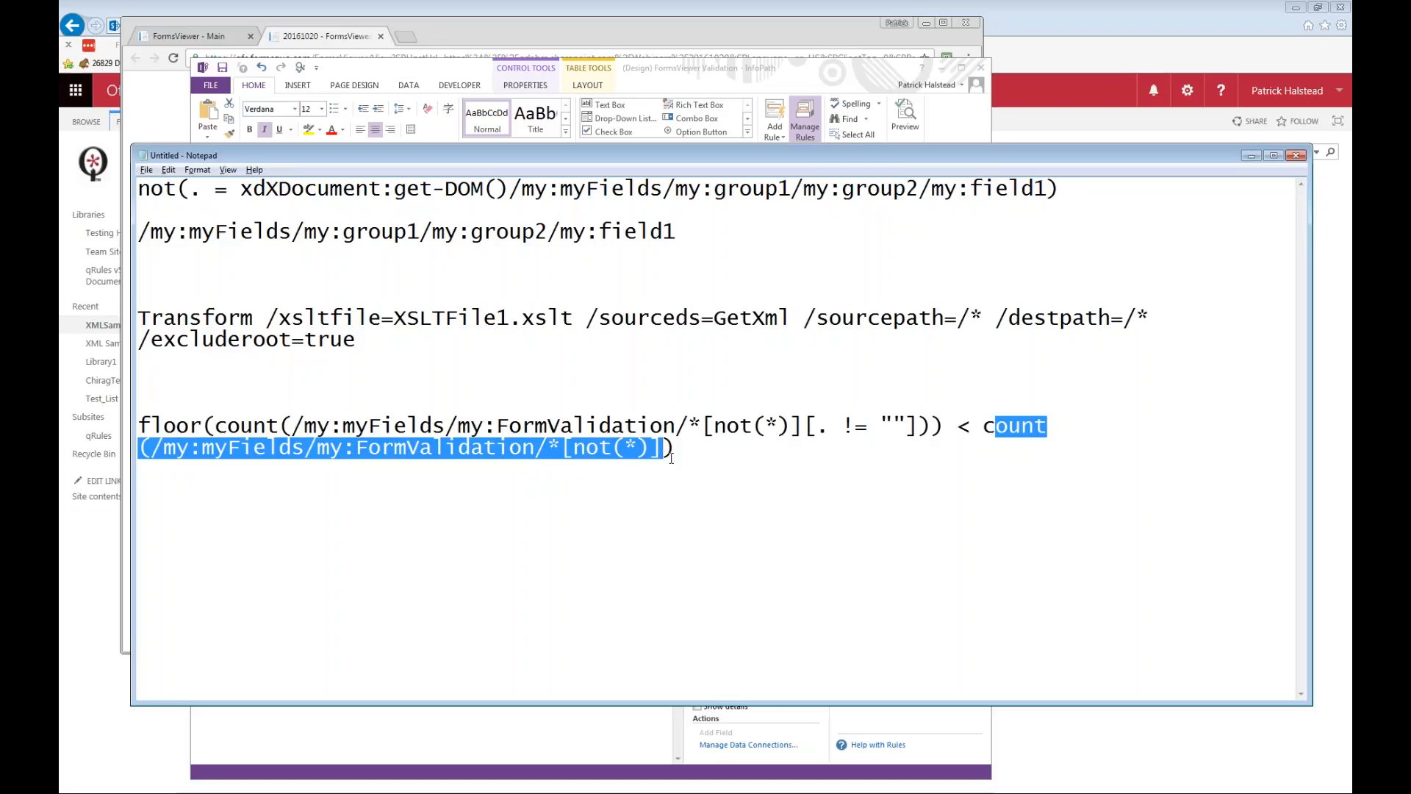
left_click(773, 462)
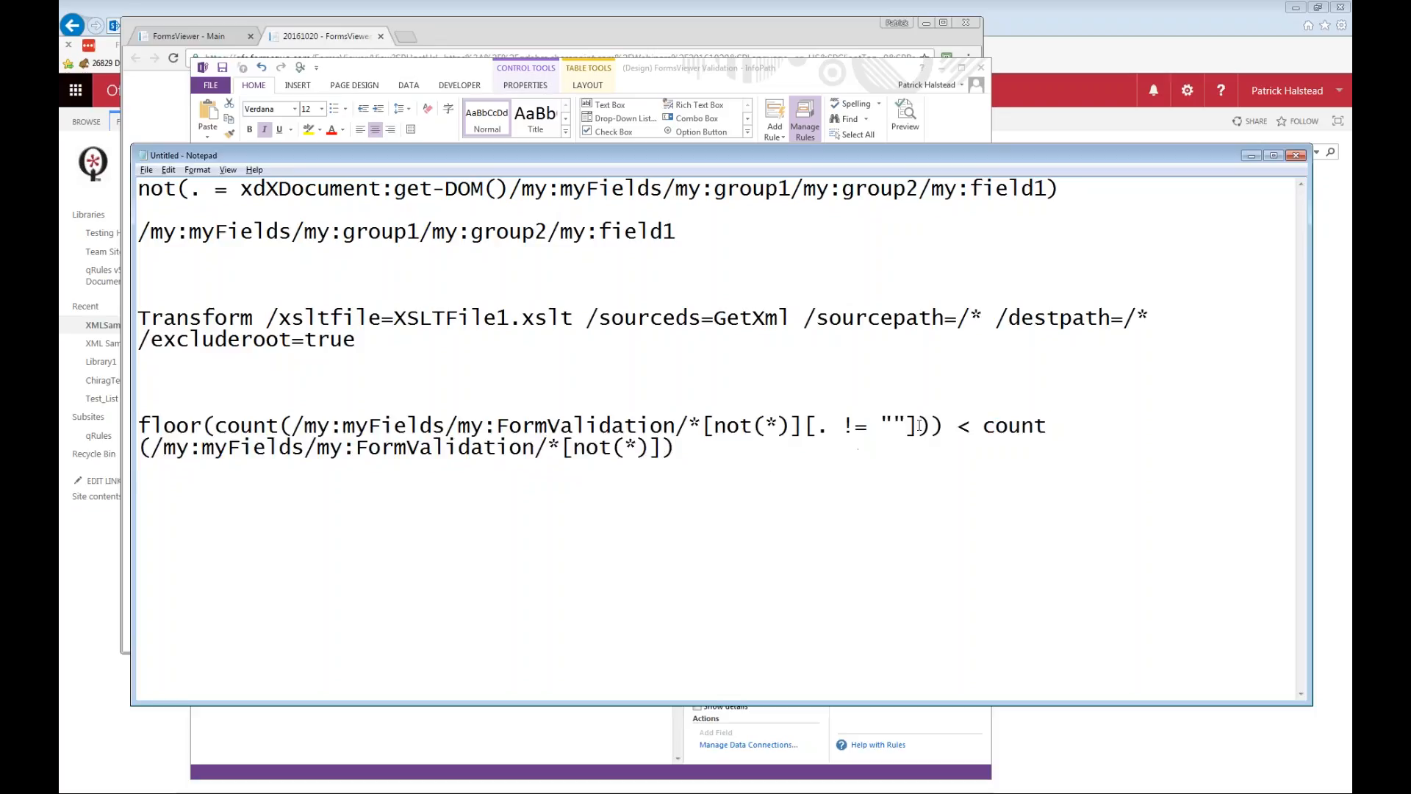
left_click_drag(919, 425, 800, 425)
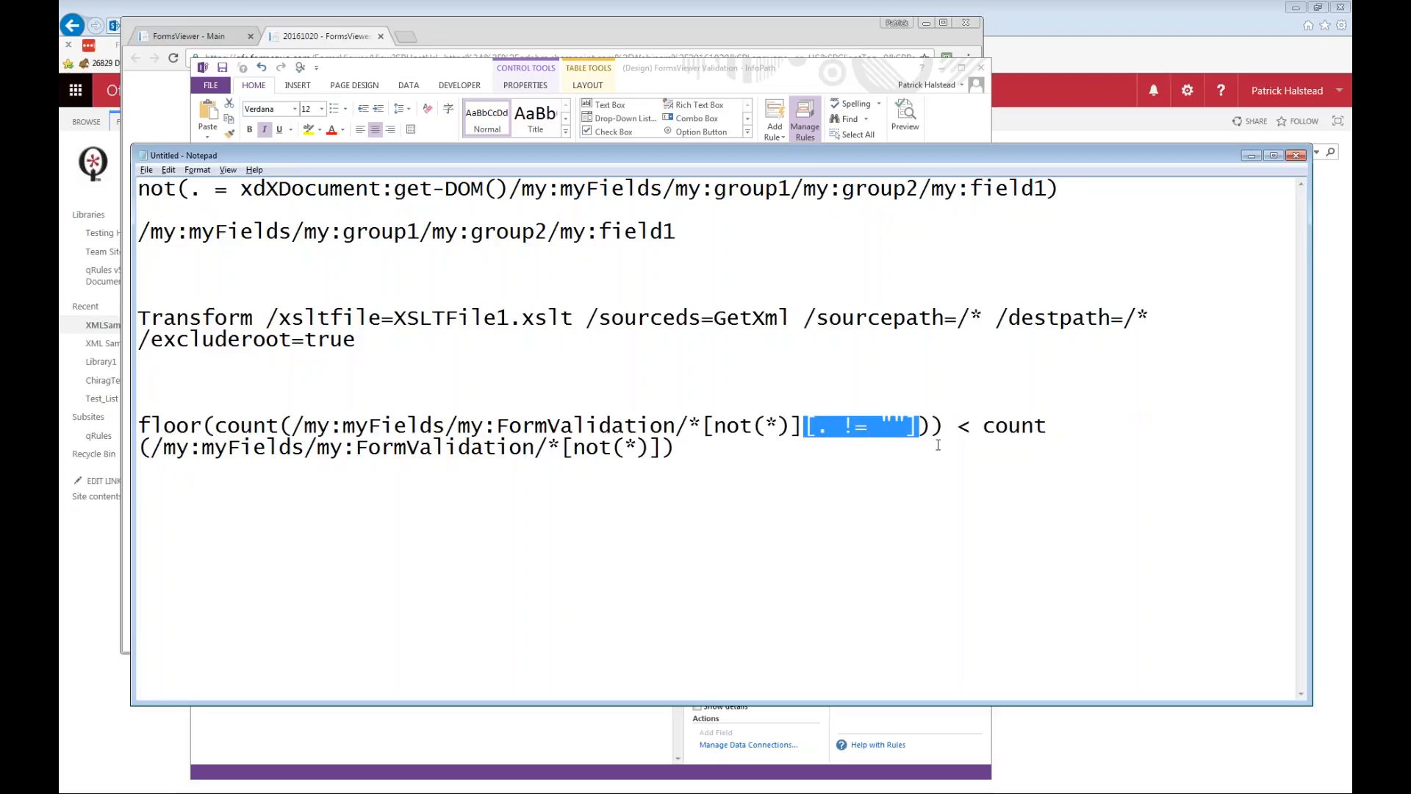
left_click_drag(662, 448, 712, 448)
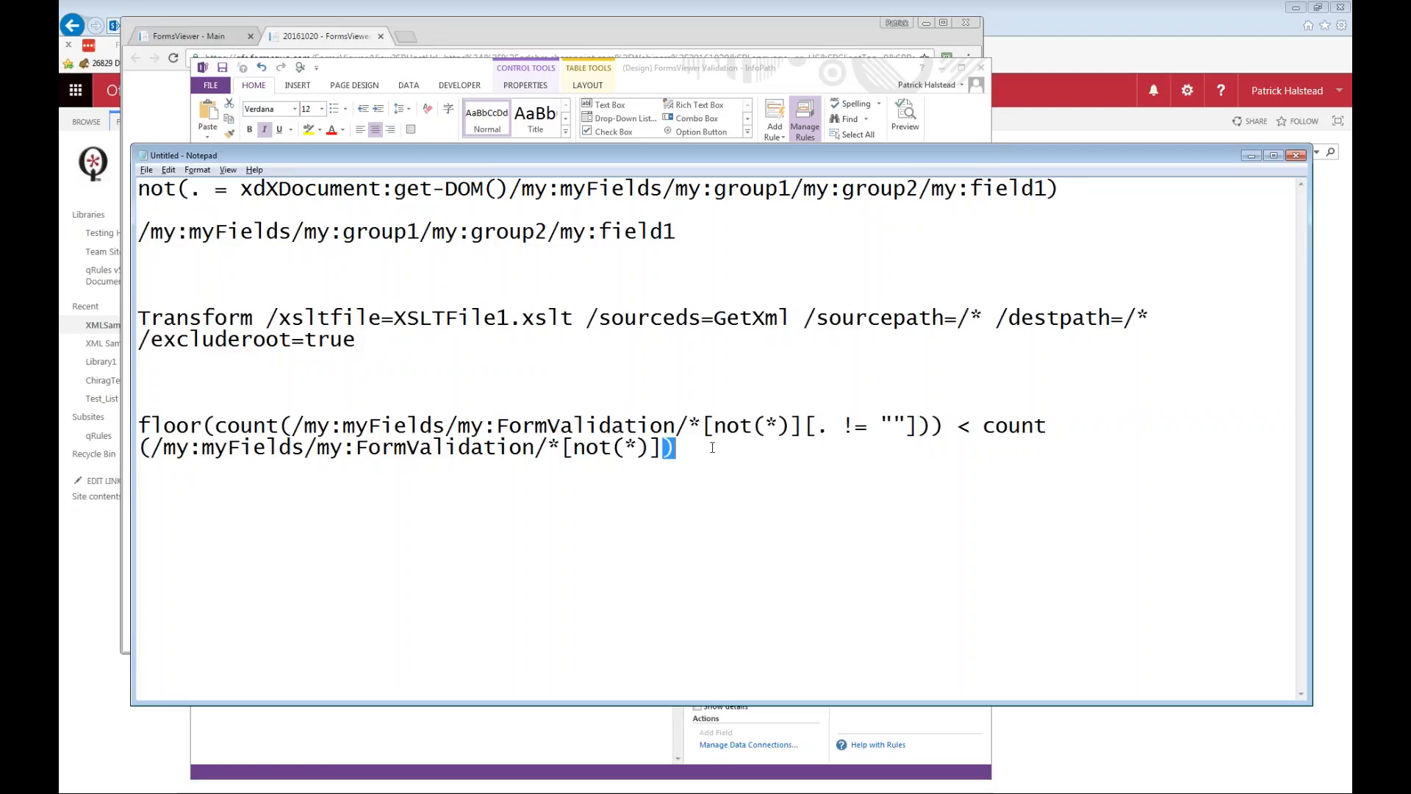
left_click_drag(822, 451, 985, 429)
left_click(717, 446)
left_click_drag(292, 427, 674, 426)
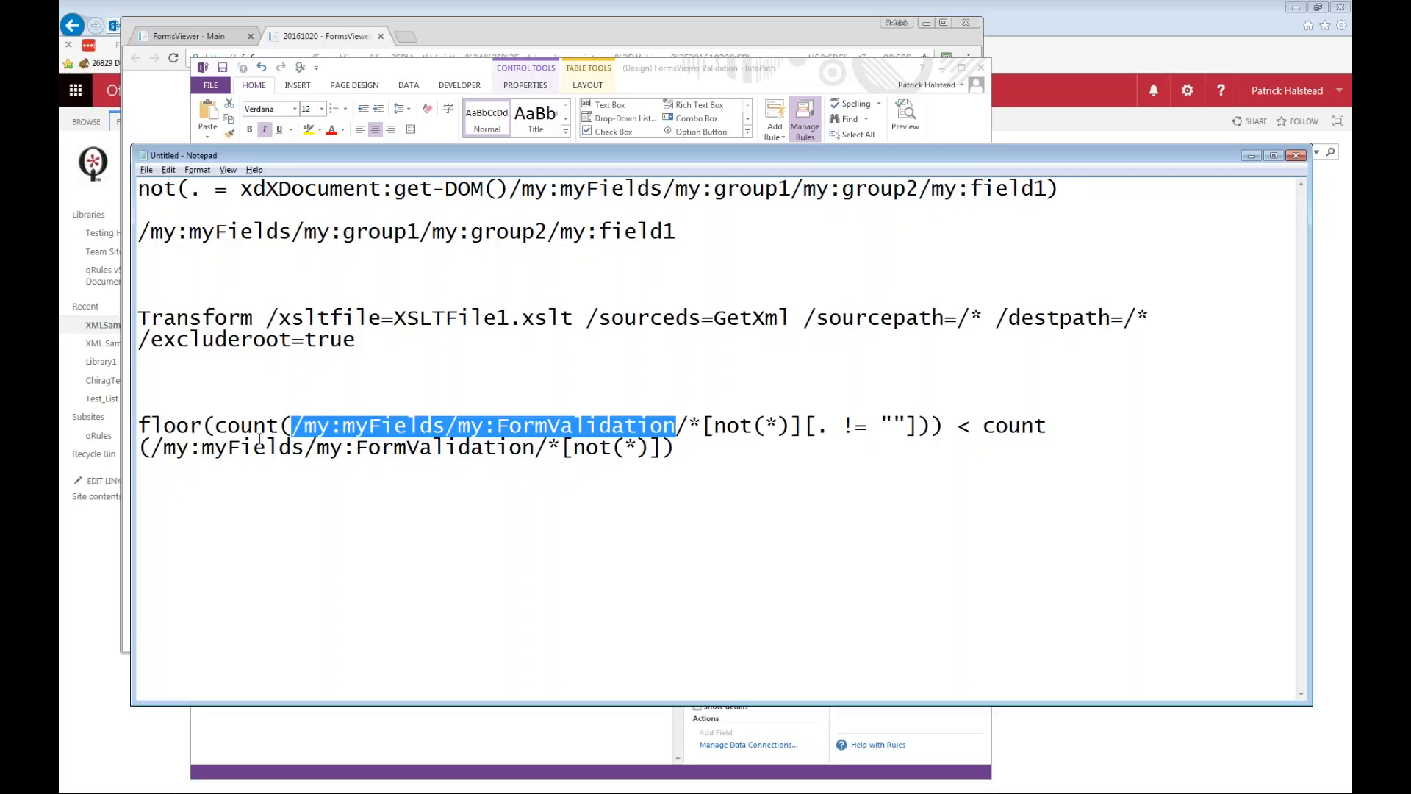
left_click_drag(157, 448, 541, 450)
left_click(677, 463)
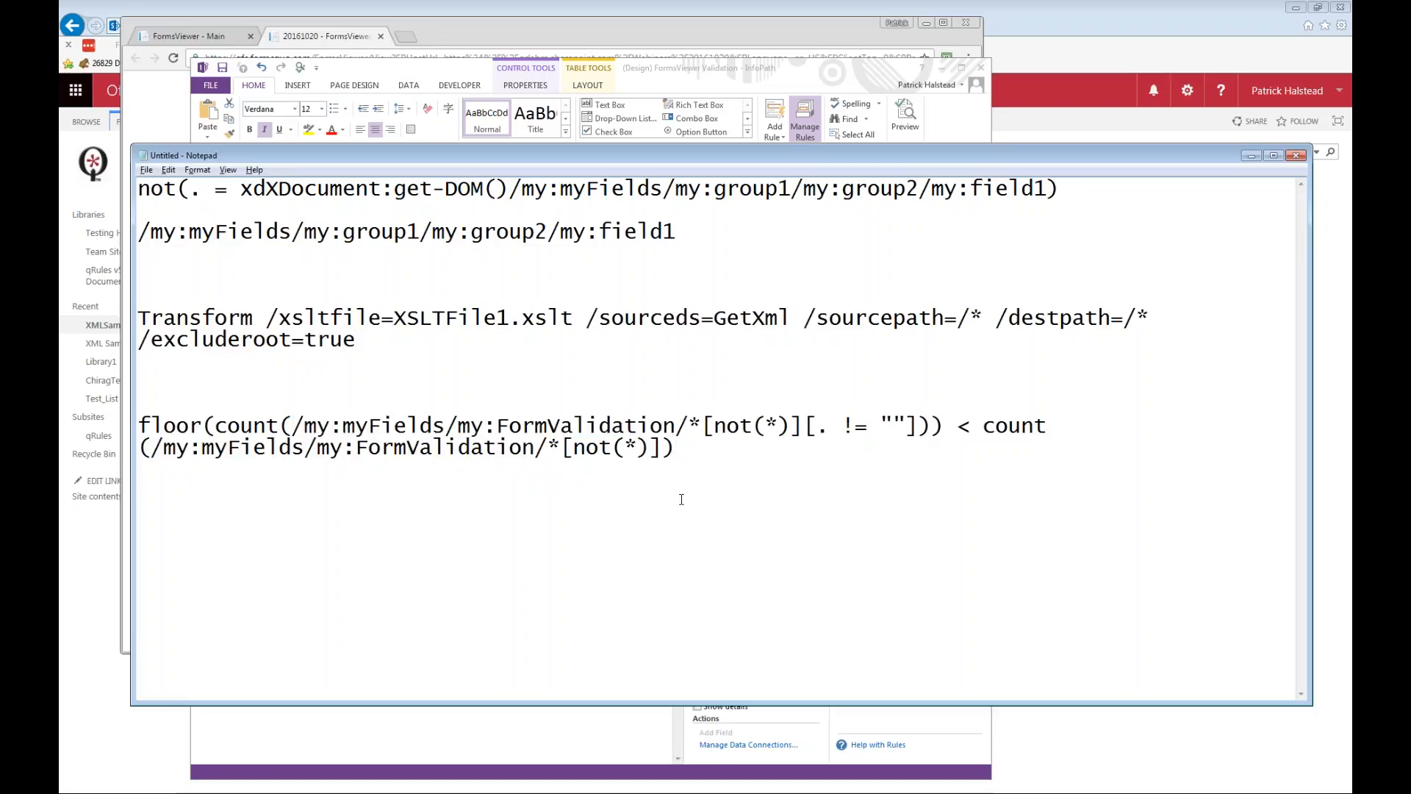
key("alt+Tab")
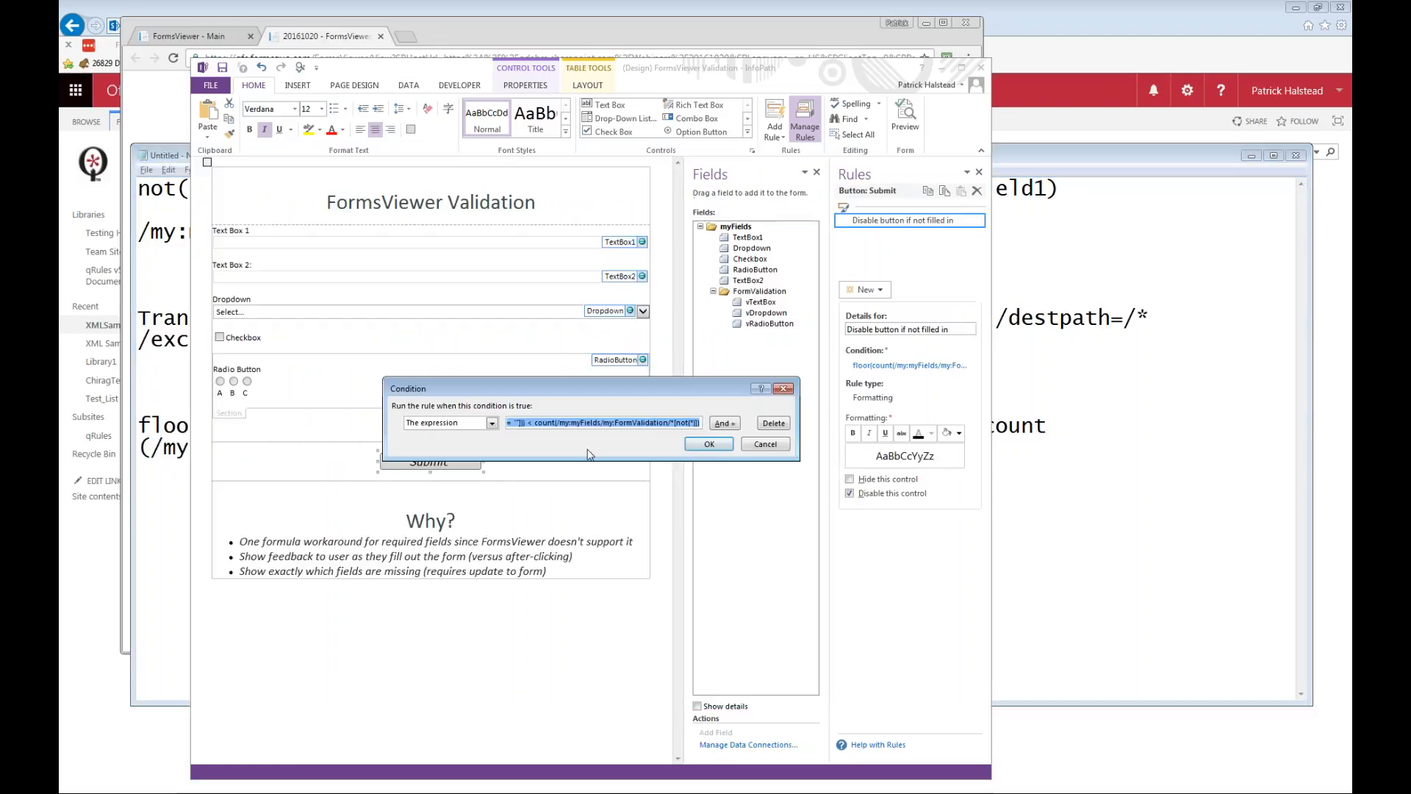
left_click(773, 447)
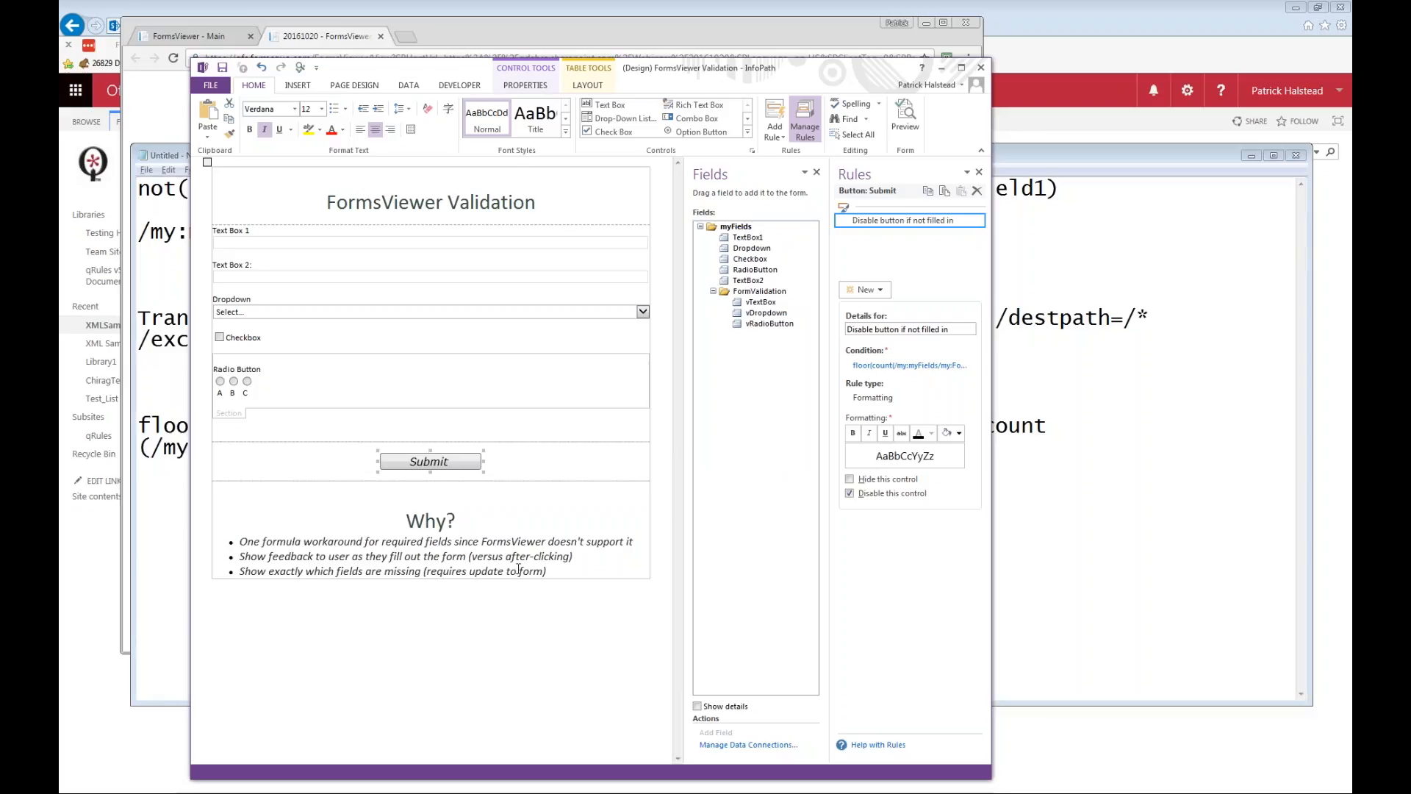
Switch to the PowerPoint presentation, view the list of today's demos and select slide 4.
key("alt+Tab")
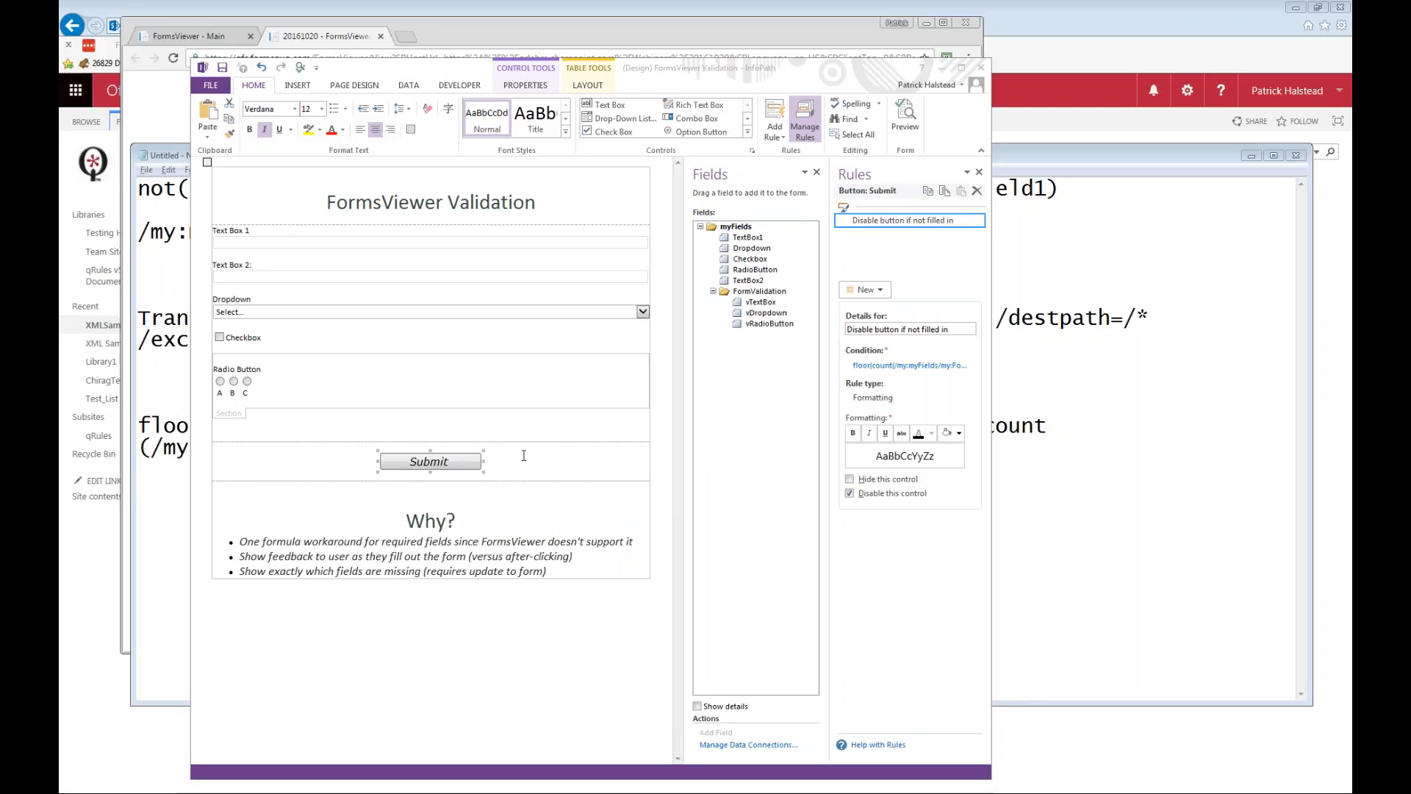
key("alt+Tab")
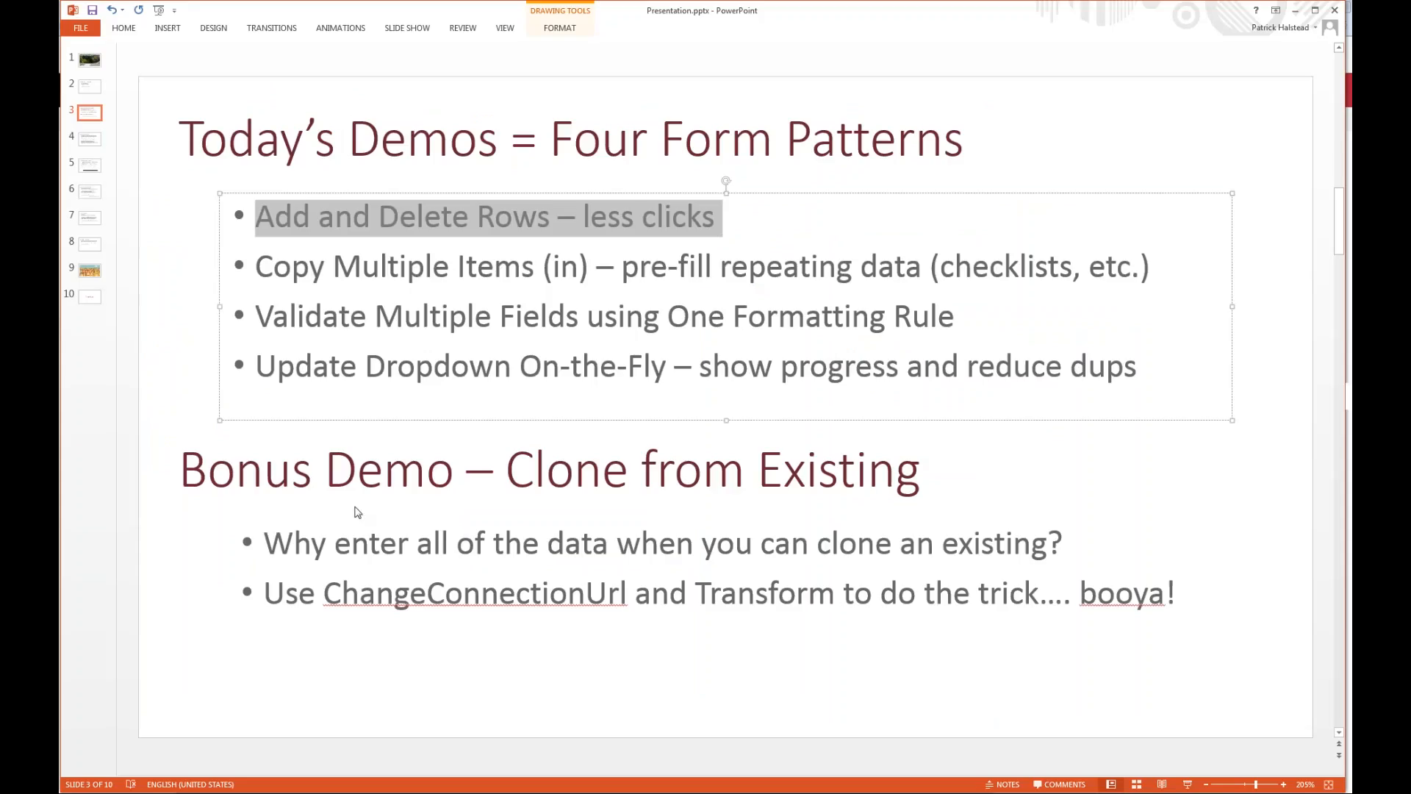
left_click(387, 597)
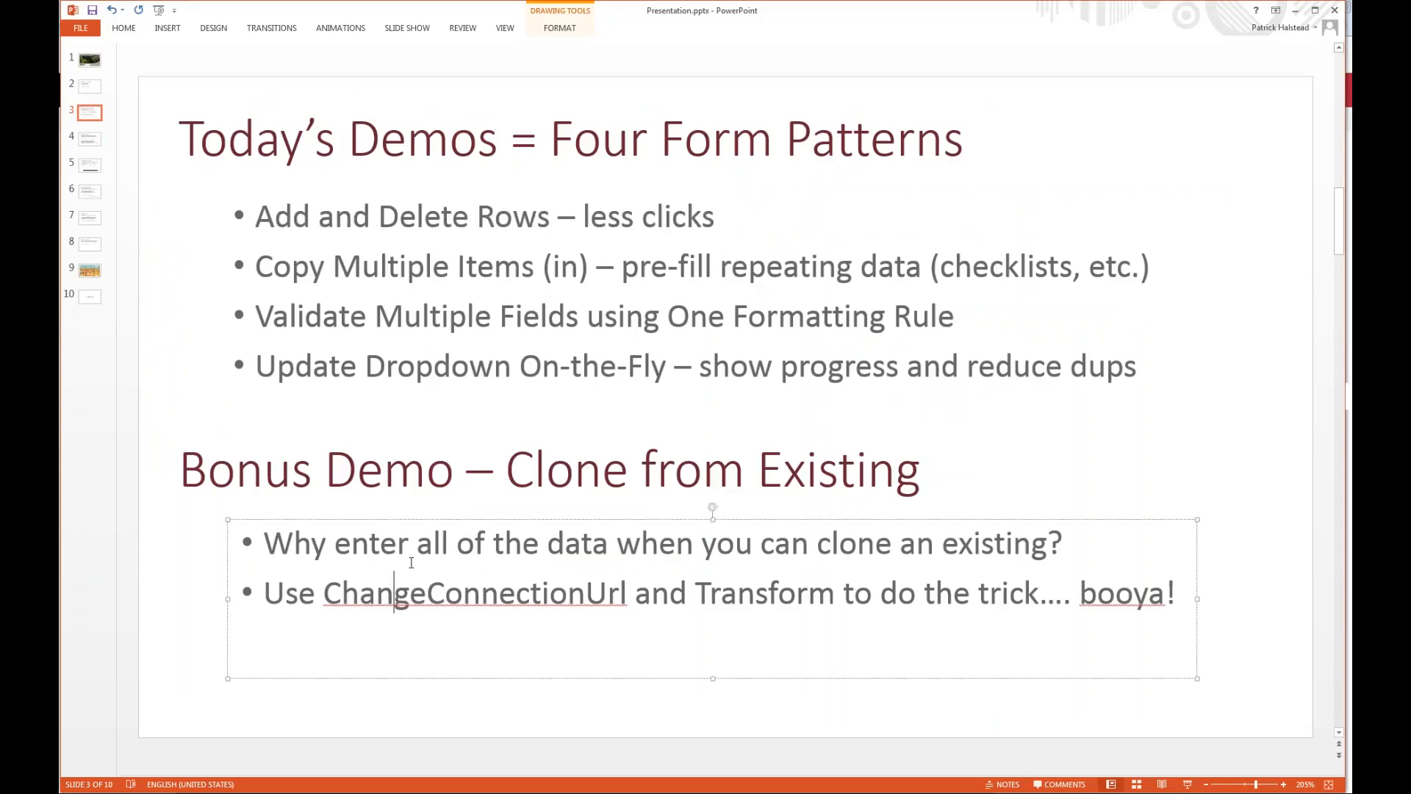
key("Down")
left_click(89, 142)
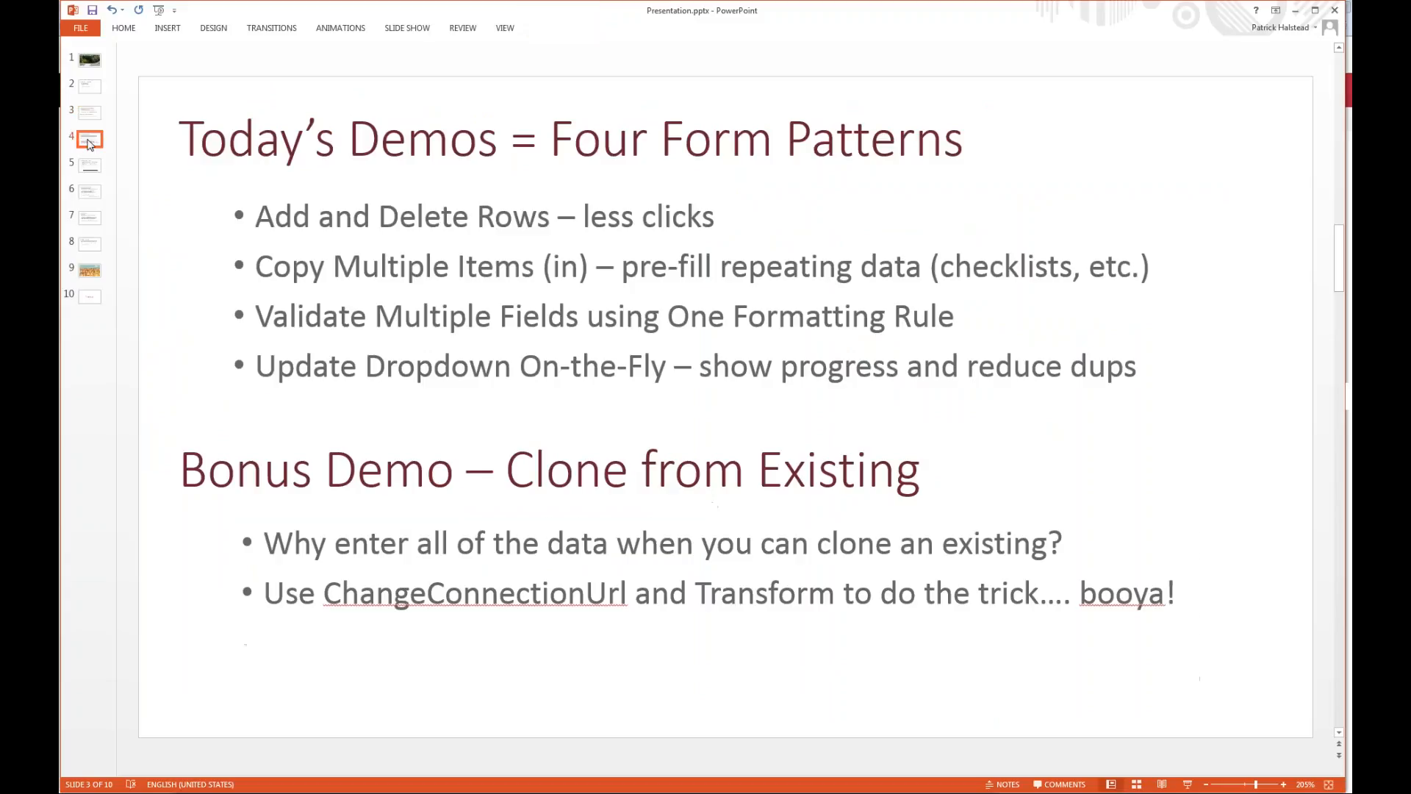